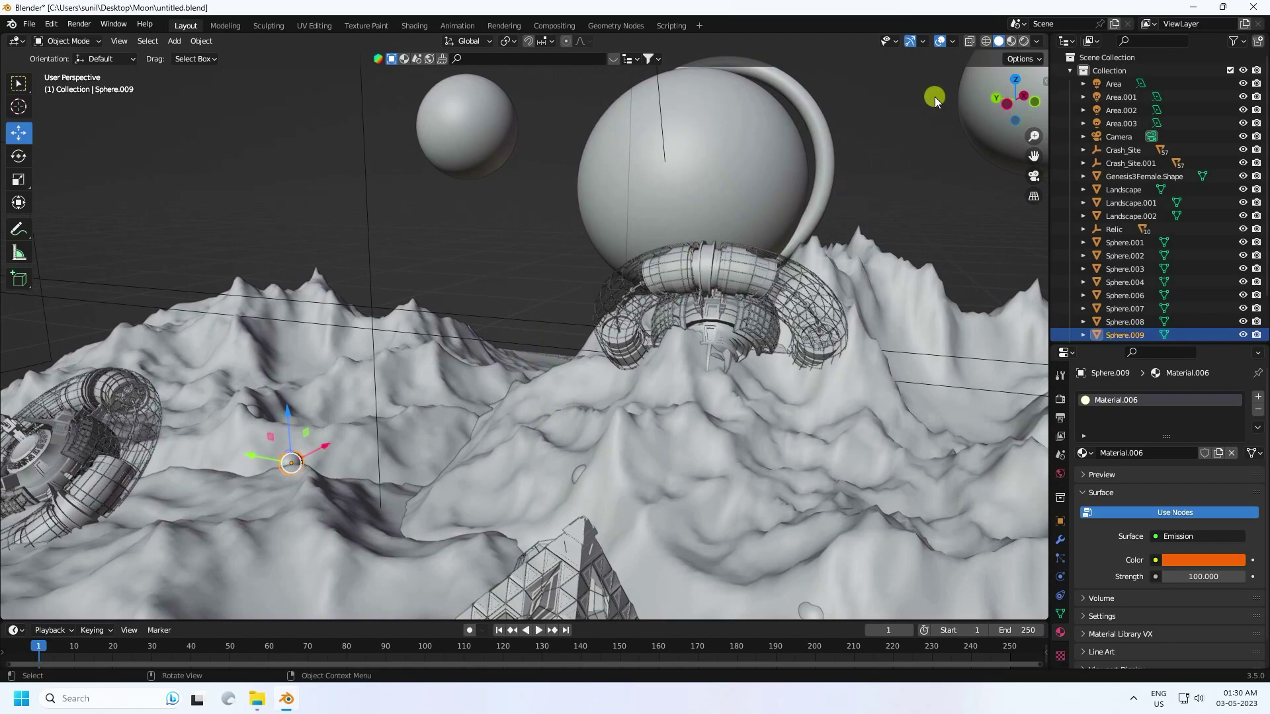
Show the moon scene in Rendered shading through the camera, with Sphere.009 deselected.
left_click(1010, 42)
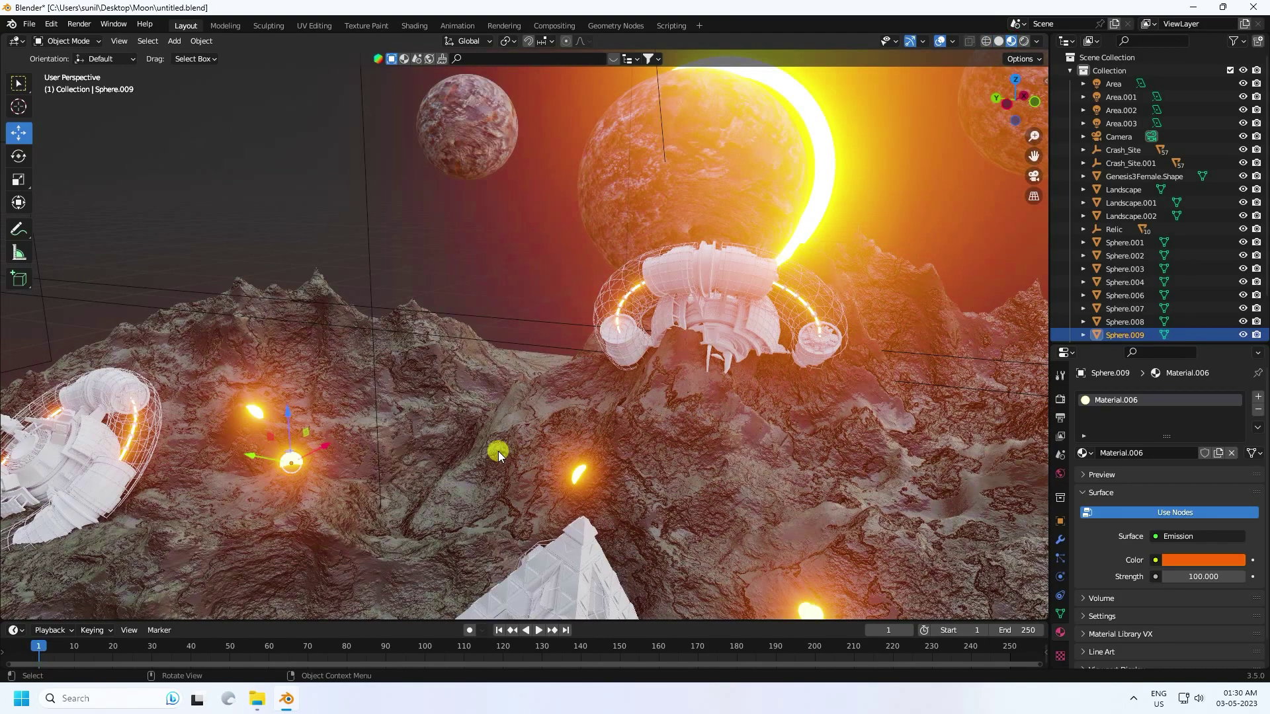
scroll(375, 261, "down", 4)
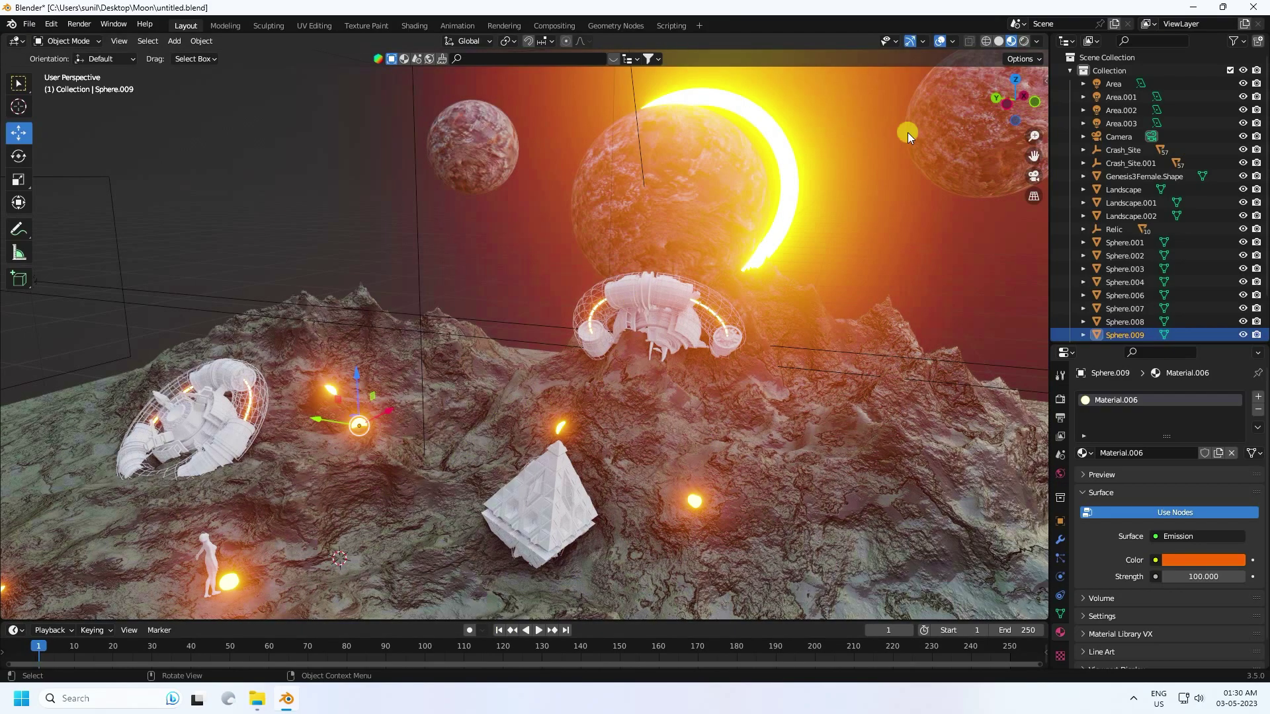
left_click(1025, 42)
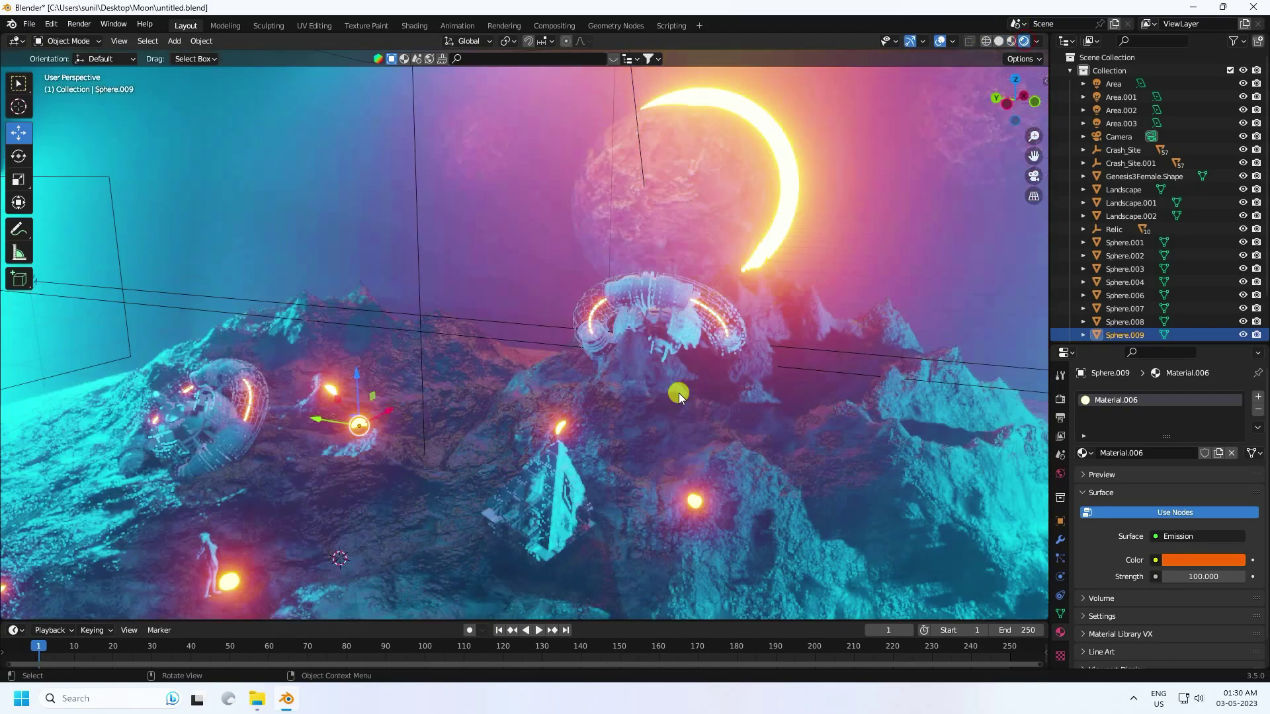
key("KP_0")
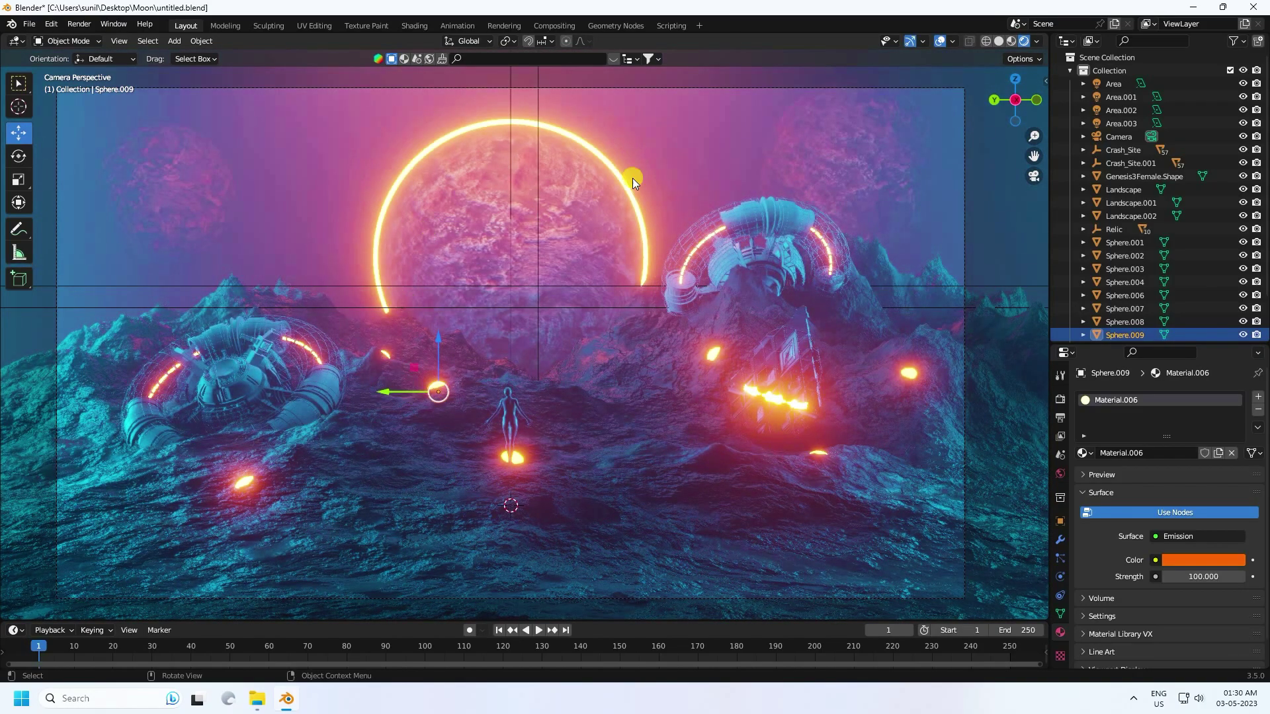
left_click(328, 196)
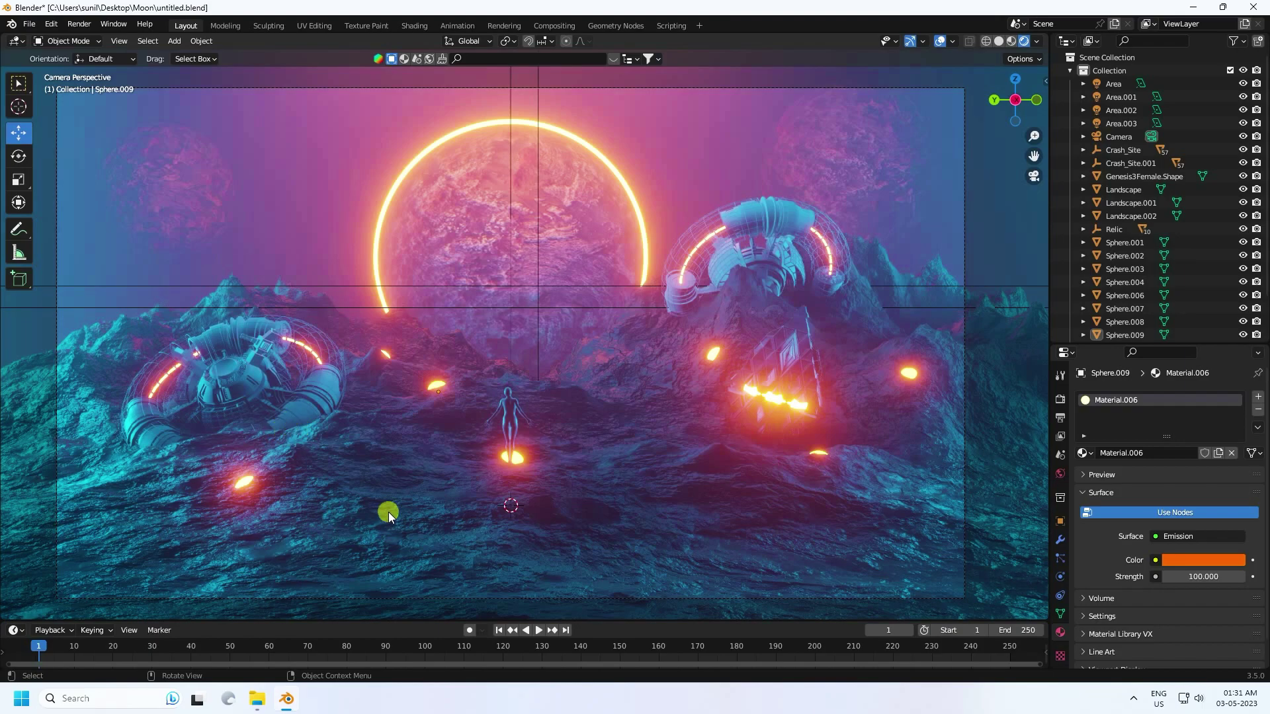
Start a new General file without saving, then delete the default camera, cube and light.
left_click(29, 24)
mouse_move(52, 39)
left_click(205, 46)
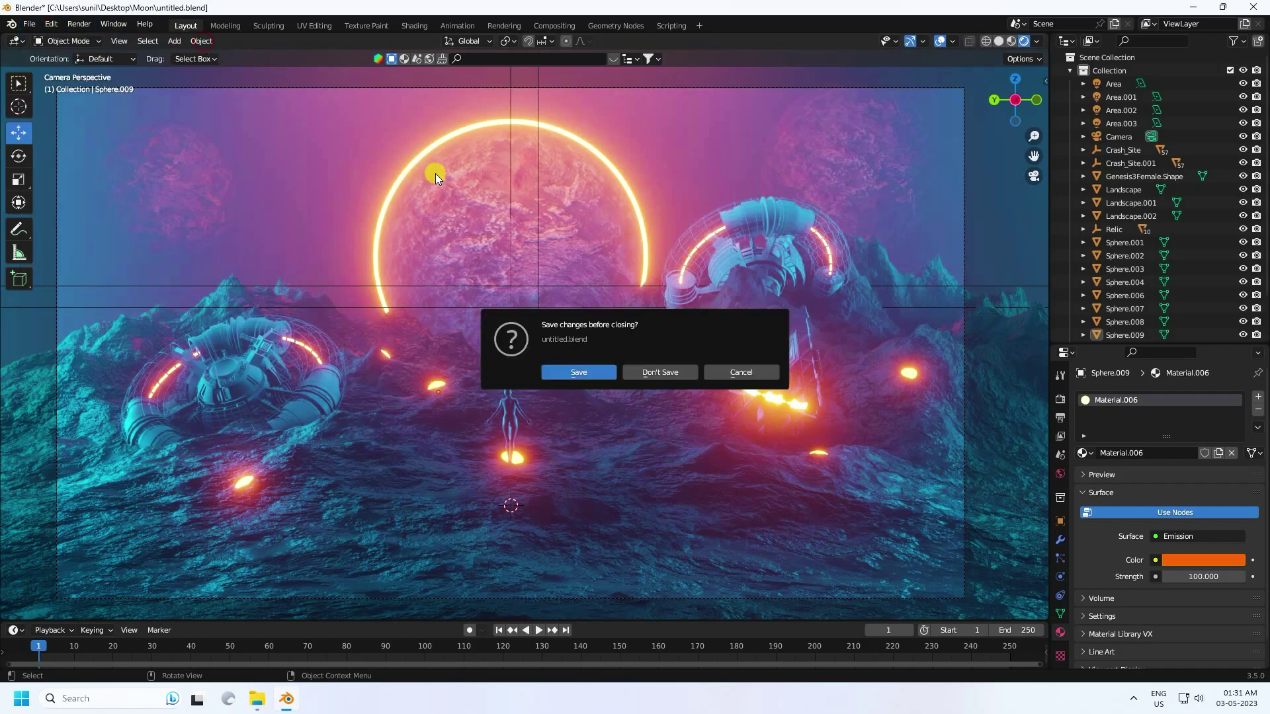
left_click(638, 372)
left_click_drag(237, 227, 840, 476)
key("Delete")
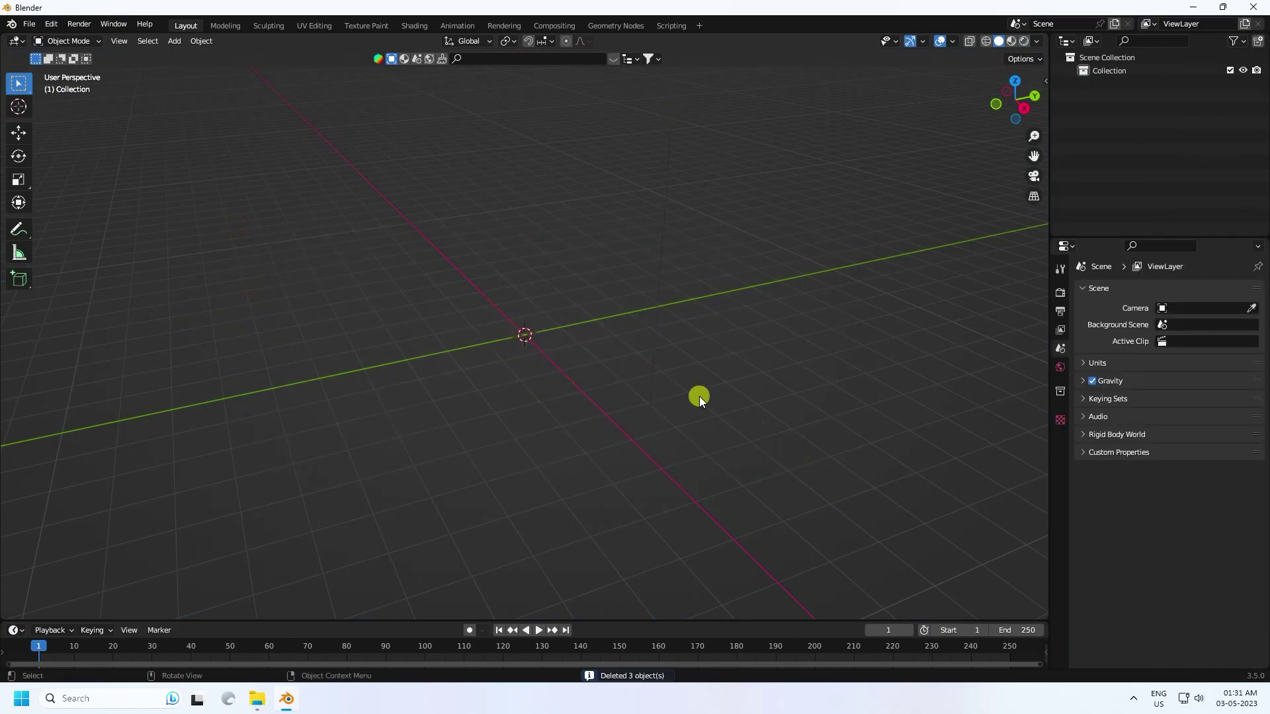
Add a Landscape terrain mesh and expand its generator settings.
left_click(174, 41)
mouse_move(197, 60)
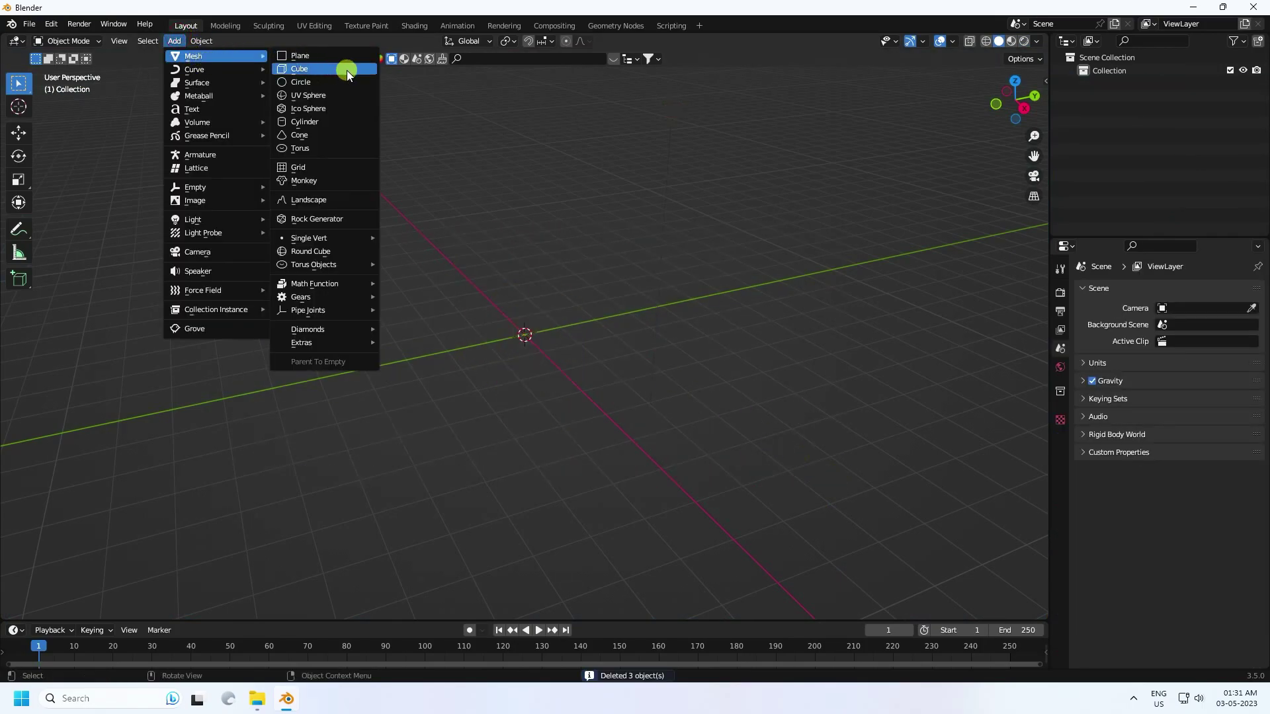
left_click(328, 200)
scroll(508, 281, "up", 5)
middle_click_drag(513, 280, 568, 311)
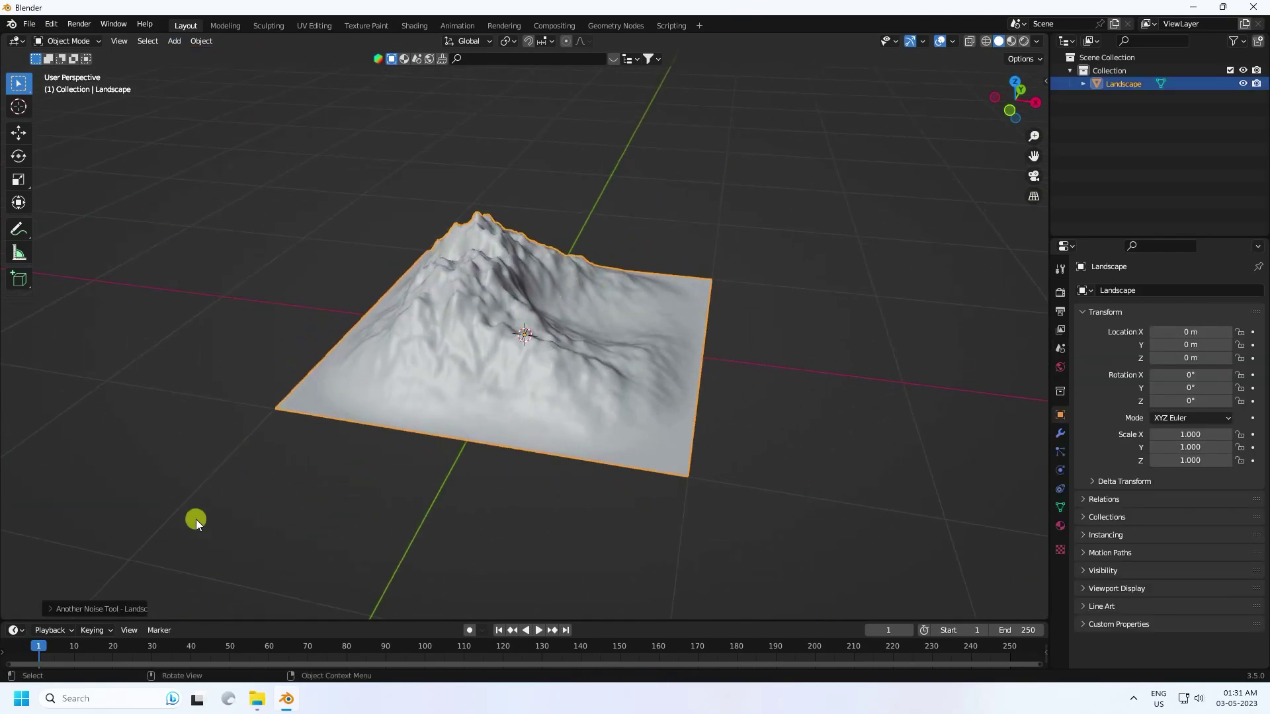
left_click(66, 611)
Apply the mountain 1 terrain preset with 256 by 256 subdivisions.
left_click(82, 98)
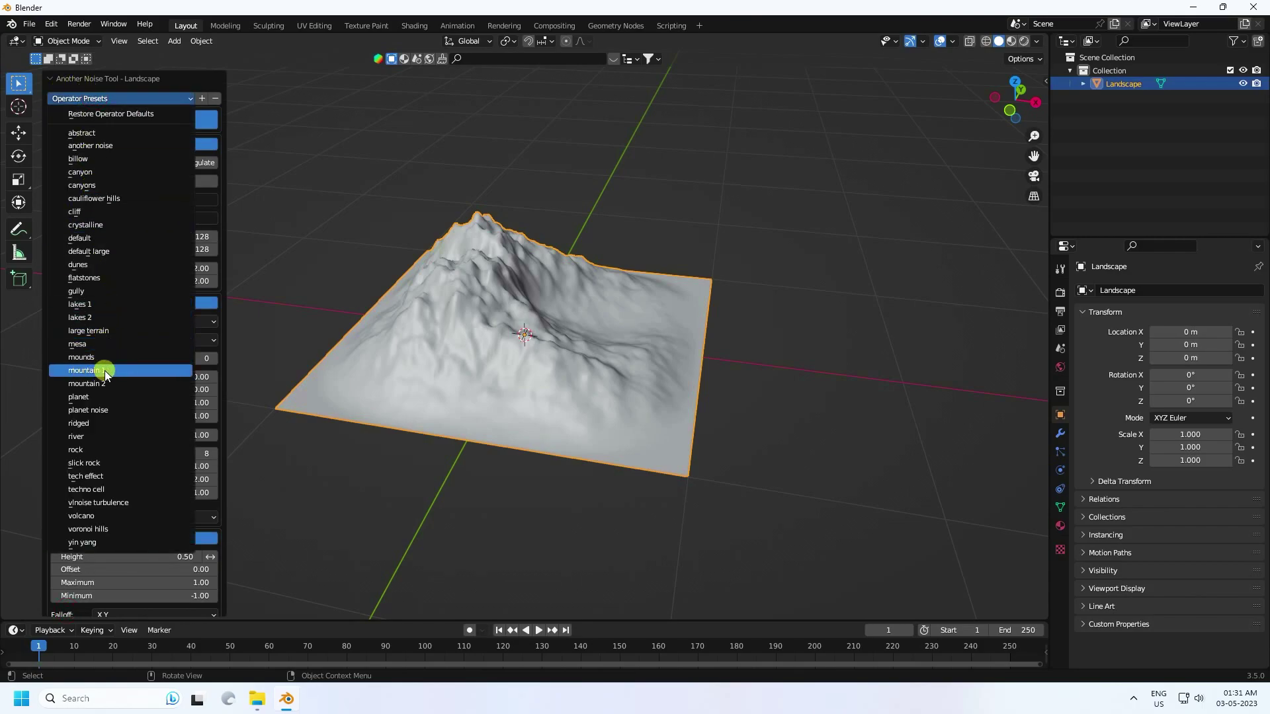
left_click(80, 372)
middle_click_drag(521, 275, 562, 357)
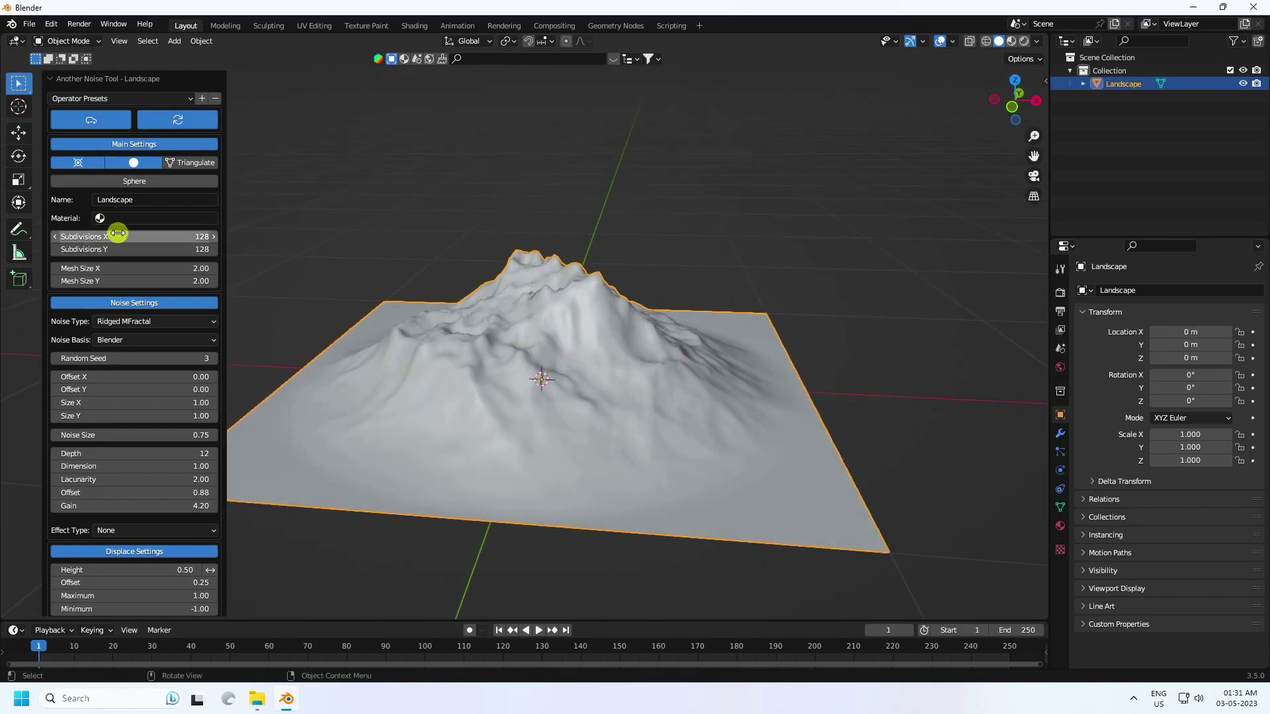
double_click(142, 234)
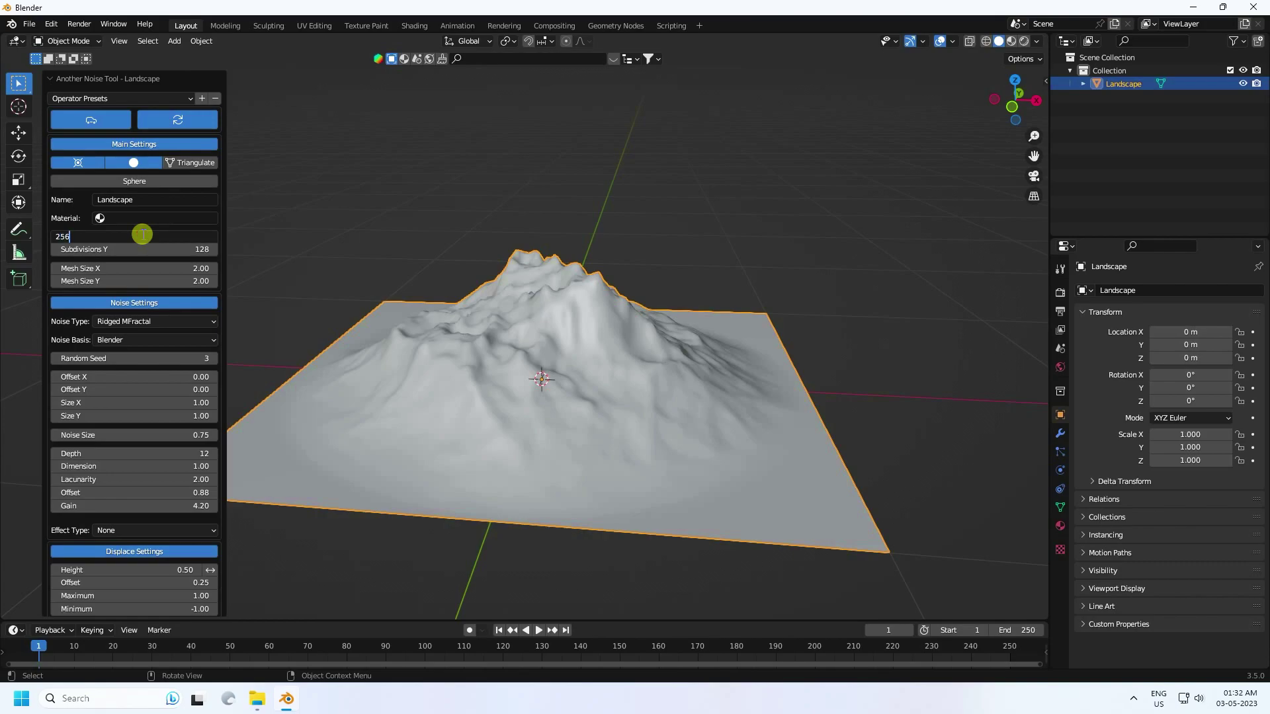
key("Return")
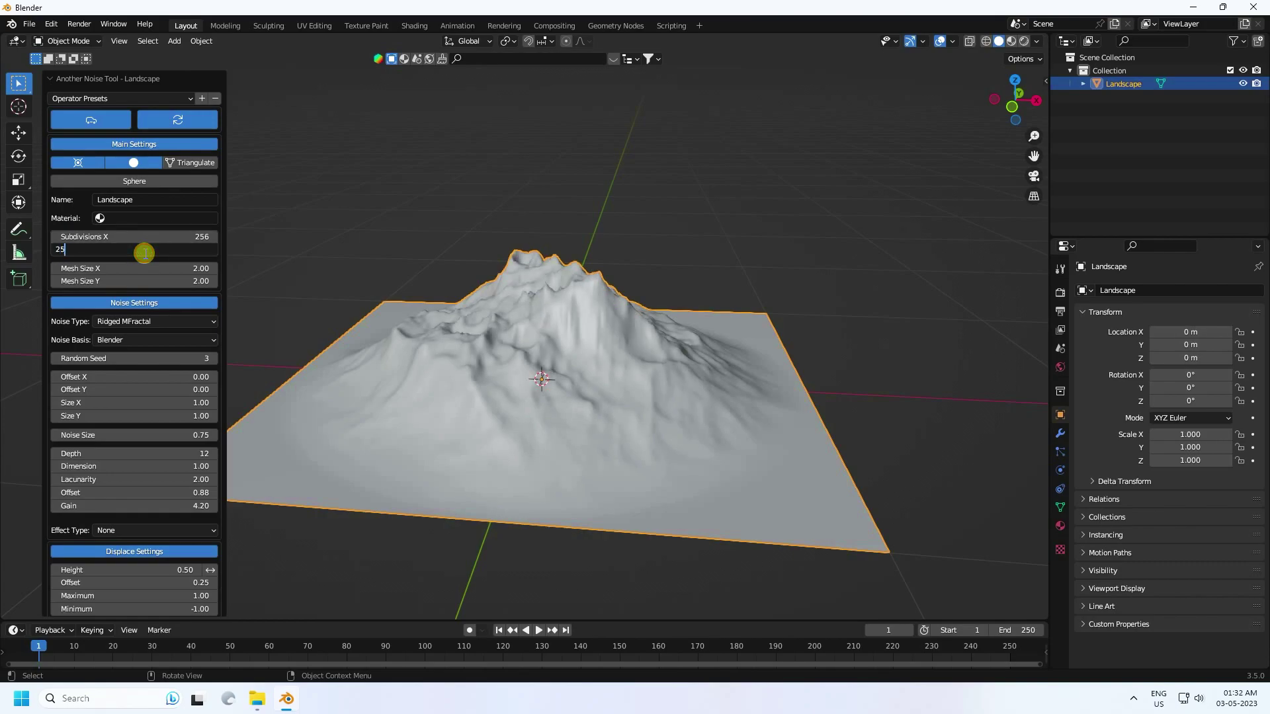
key("Return")
Change the landscape's random seed to 4, then deselect and reselect it.
scroll(510, 335, "up", 2)
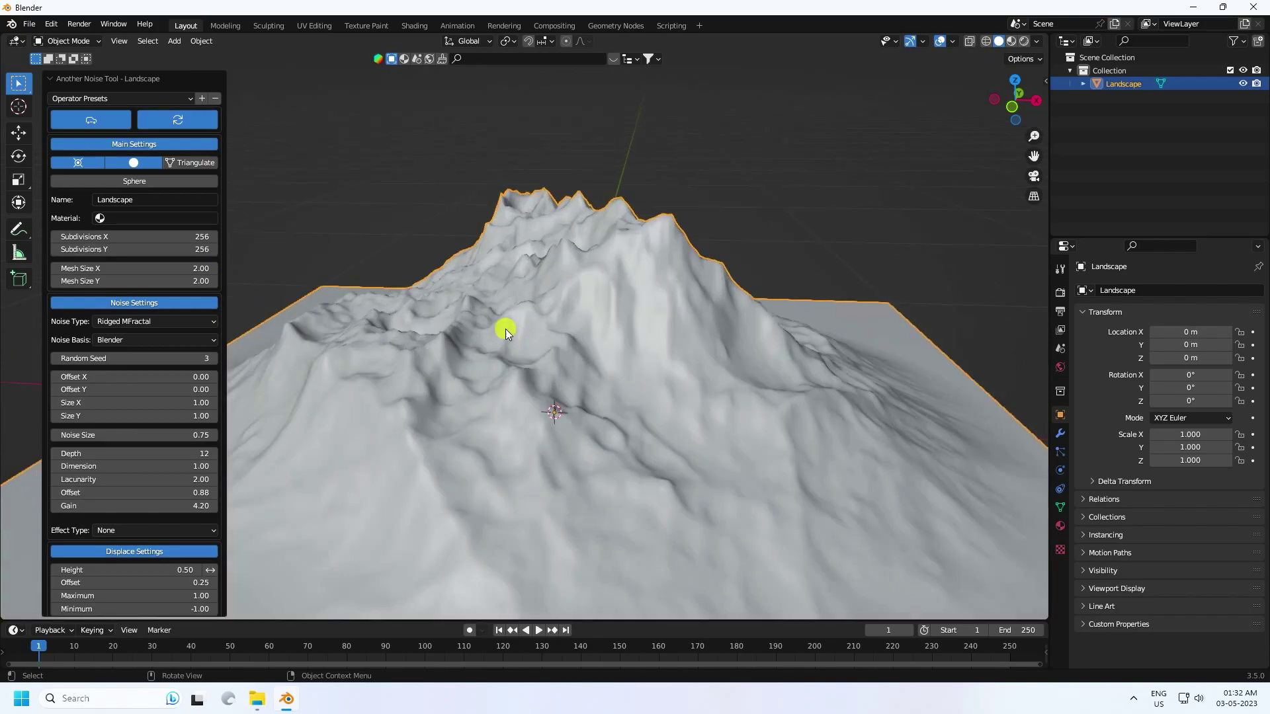
left_click(214, 362)
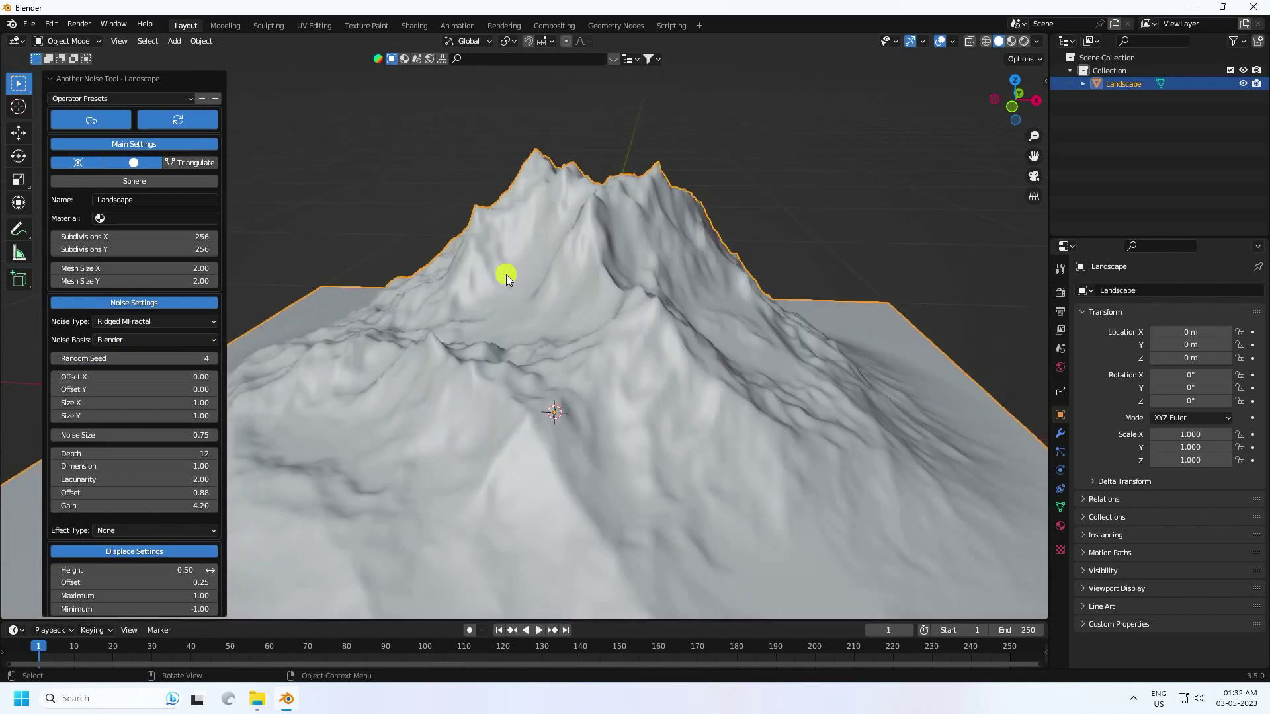
scroll(566, 326, "down", 4)
mouse_move(566, 327)
middle_mouse_down()
mouse_move(849, 338)
mouse_move(637, 363)
mouse_move(571, 331)
mouse_move(577, 315)
middle_mouse_up()
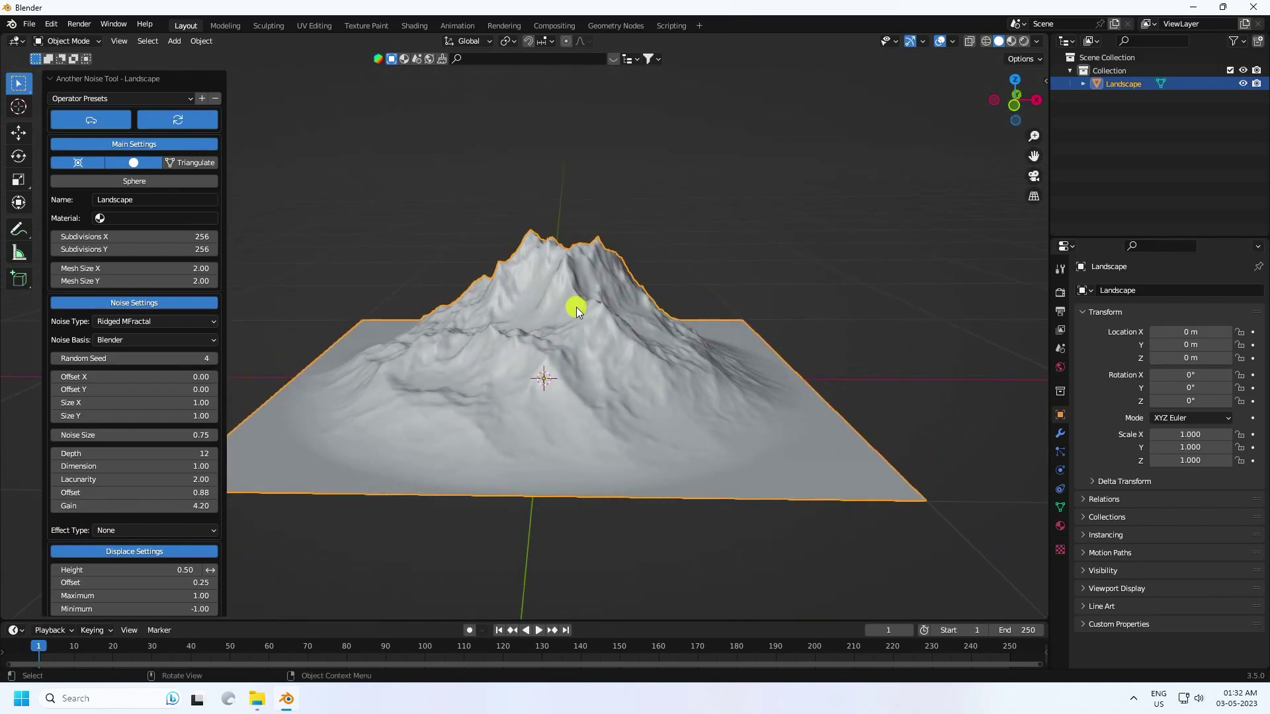
scroll(574, 300, "up", 2)
left_click(450, 284)
left_click(541, 331)
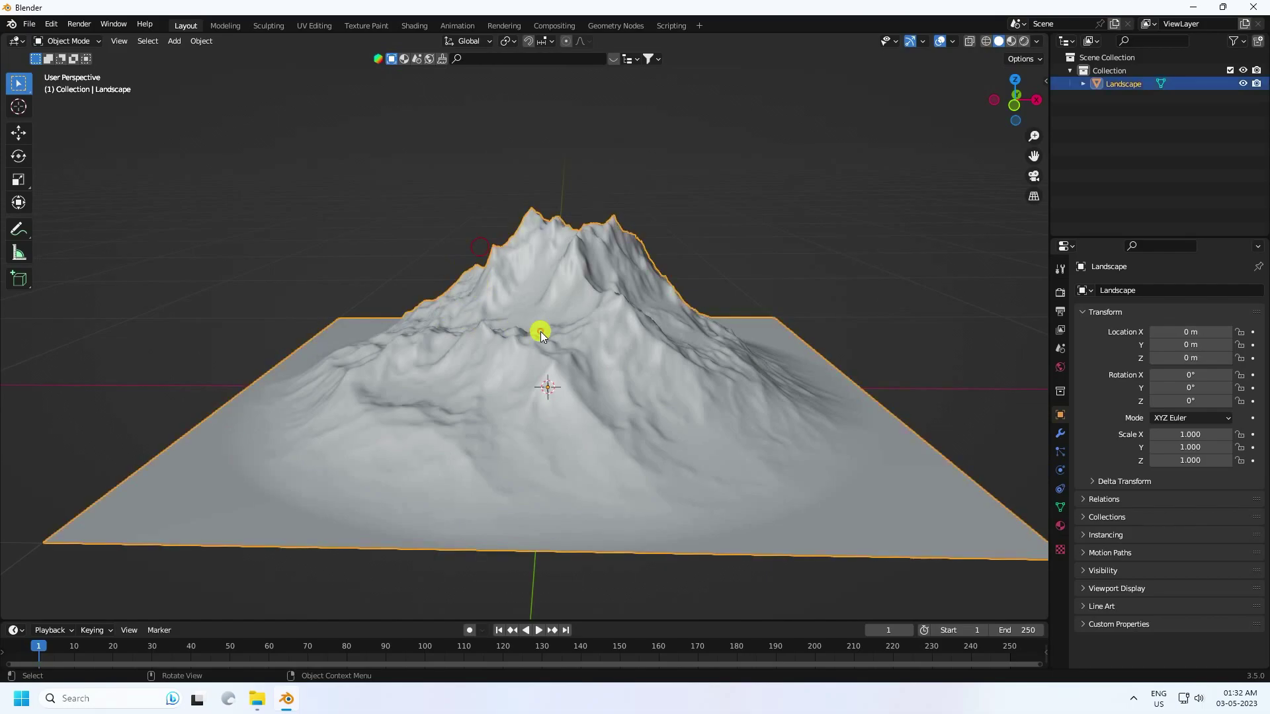
Scale the landscape up to 1.448 and flatten its Z scale to 0.596.
key("s")
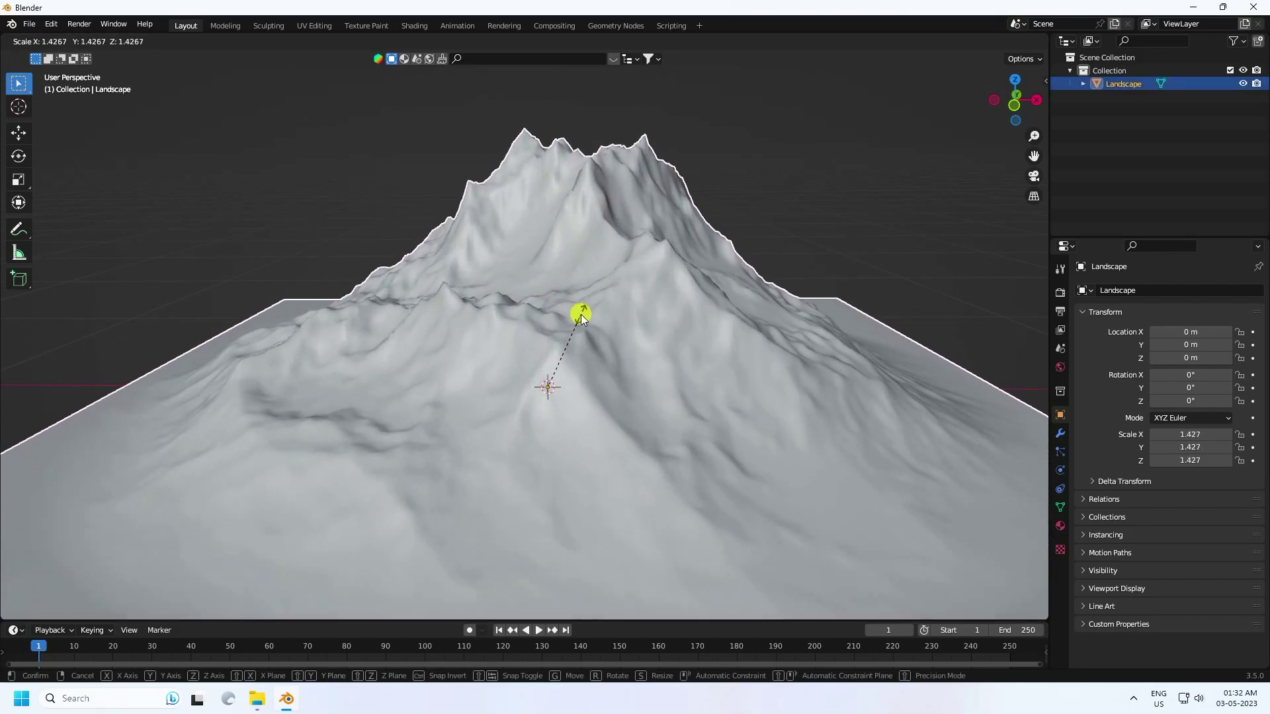
left_click(581, 314)
left_click(19, 179)
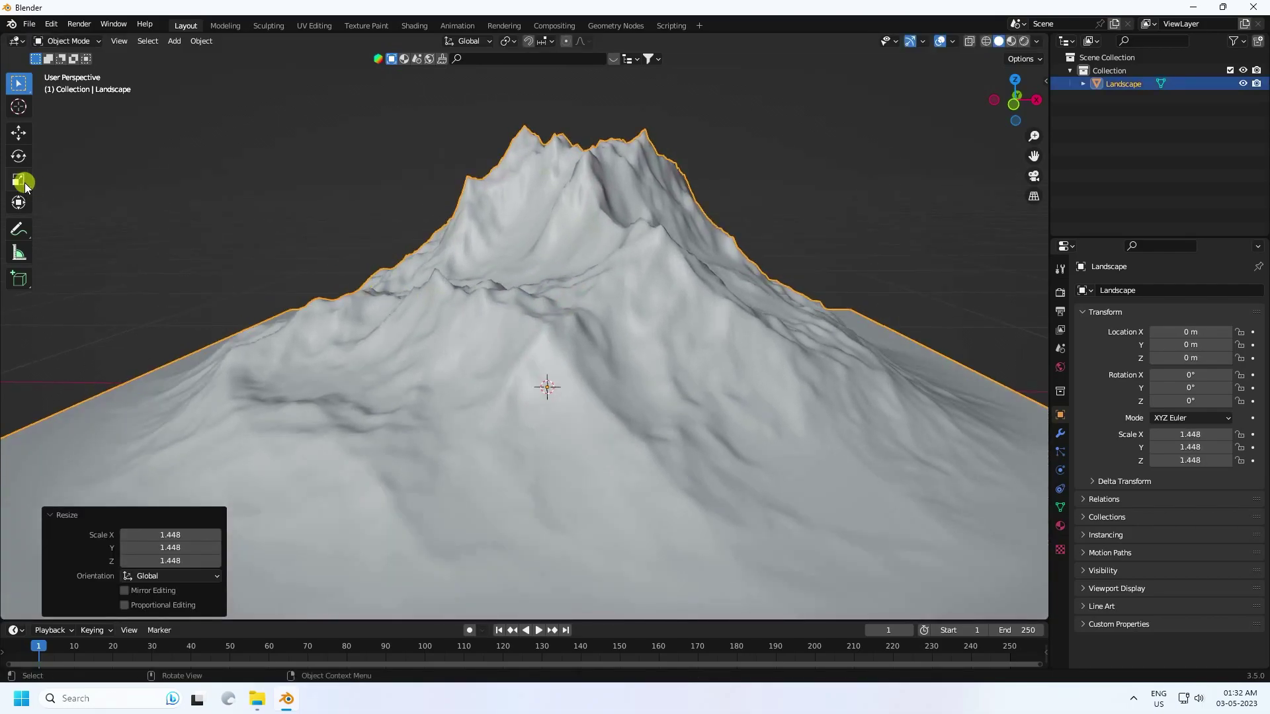
left_click_drag(546, 339, 558, 371)
key("alt+a")
mouse_move(582, 322)
middle_mouse_down()
mouse_move(598, 385)
mouse_move(582, 320)
middle_mouse_up()
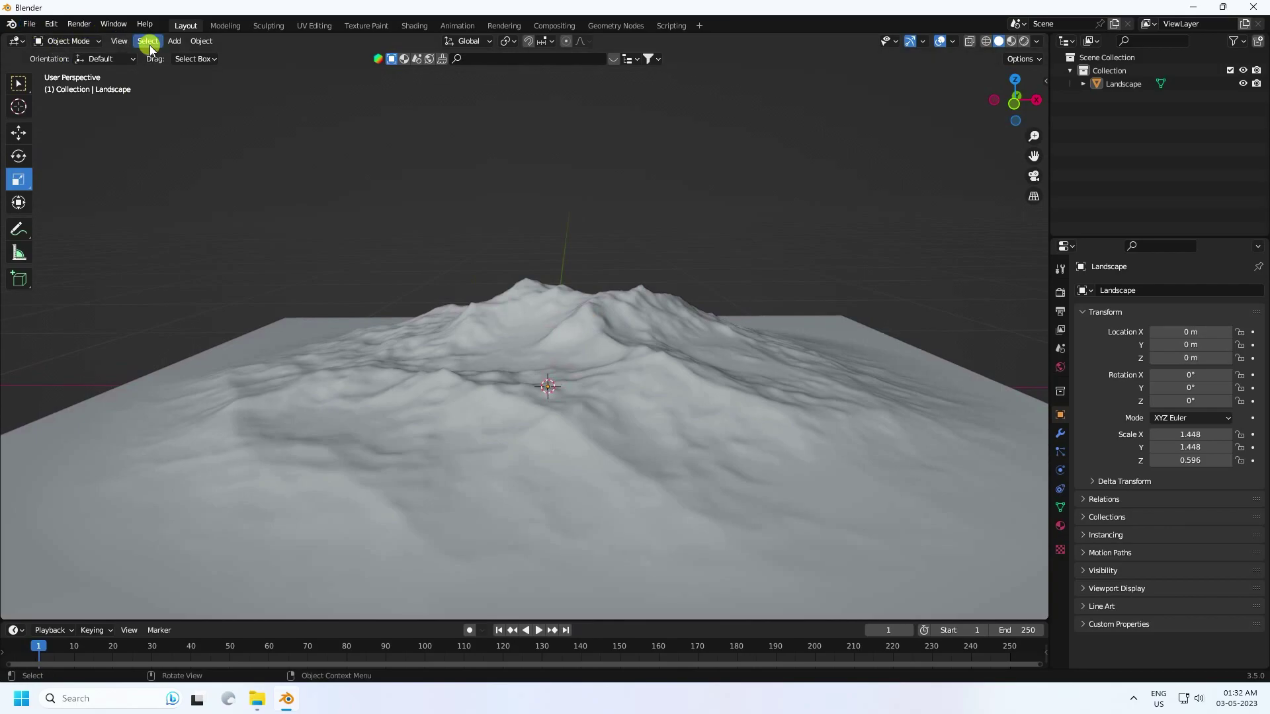
Turn on the wireframe overlay for meshes in the viewport.
left_click(174, 41)
mouse_move(216, 56)
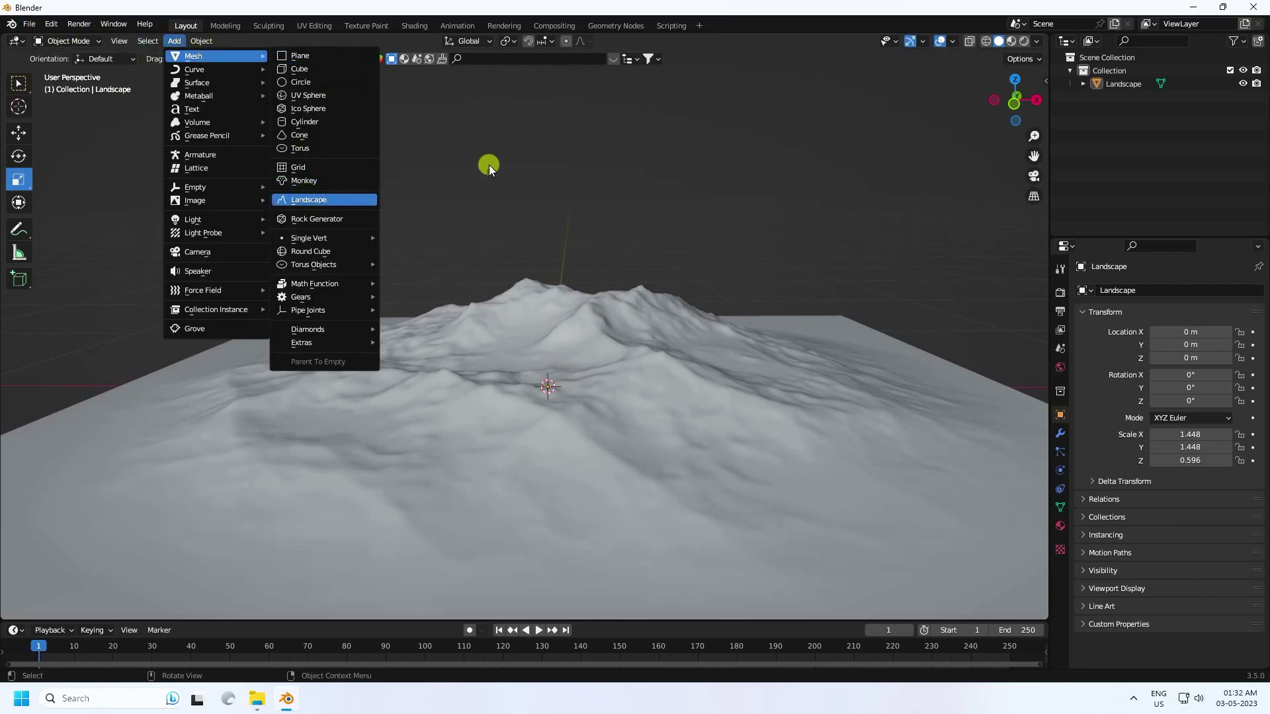
left_click(953, 41)
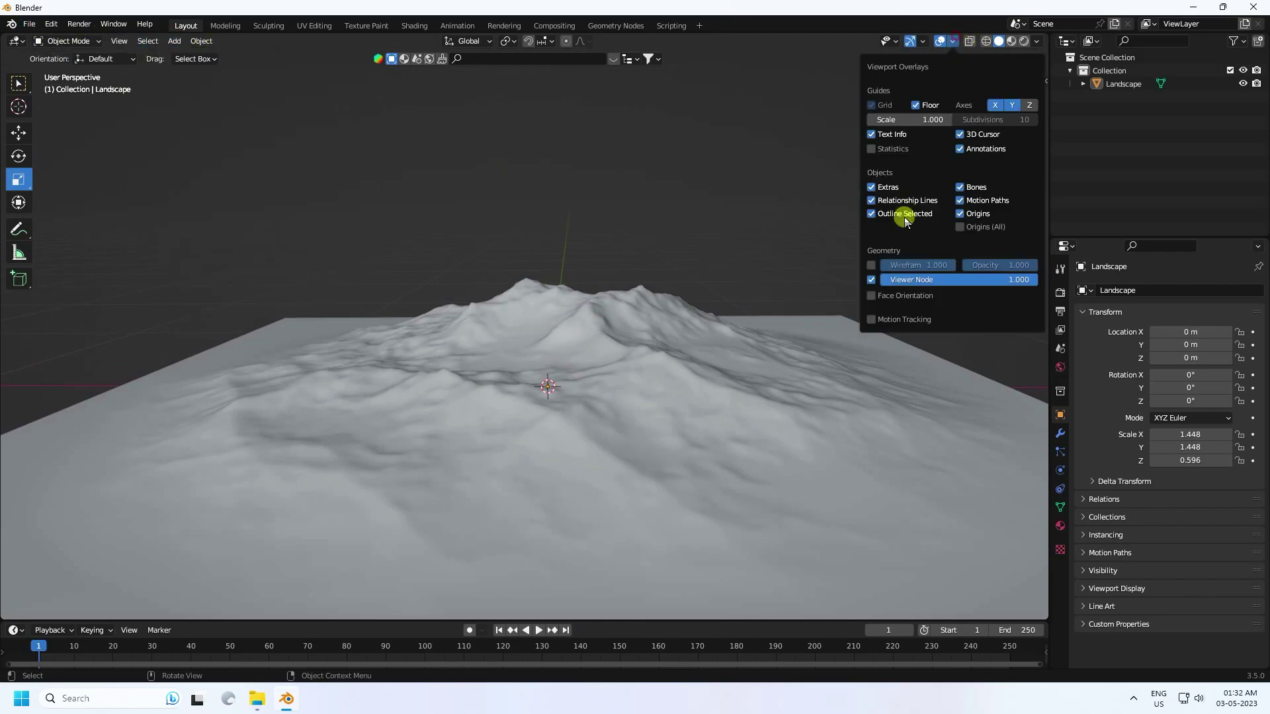
left_click(870, 265)
left_click(173, 44)
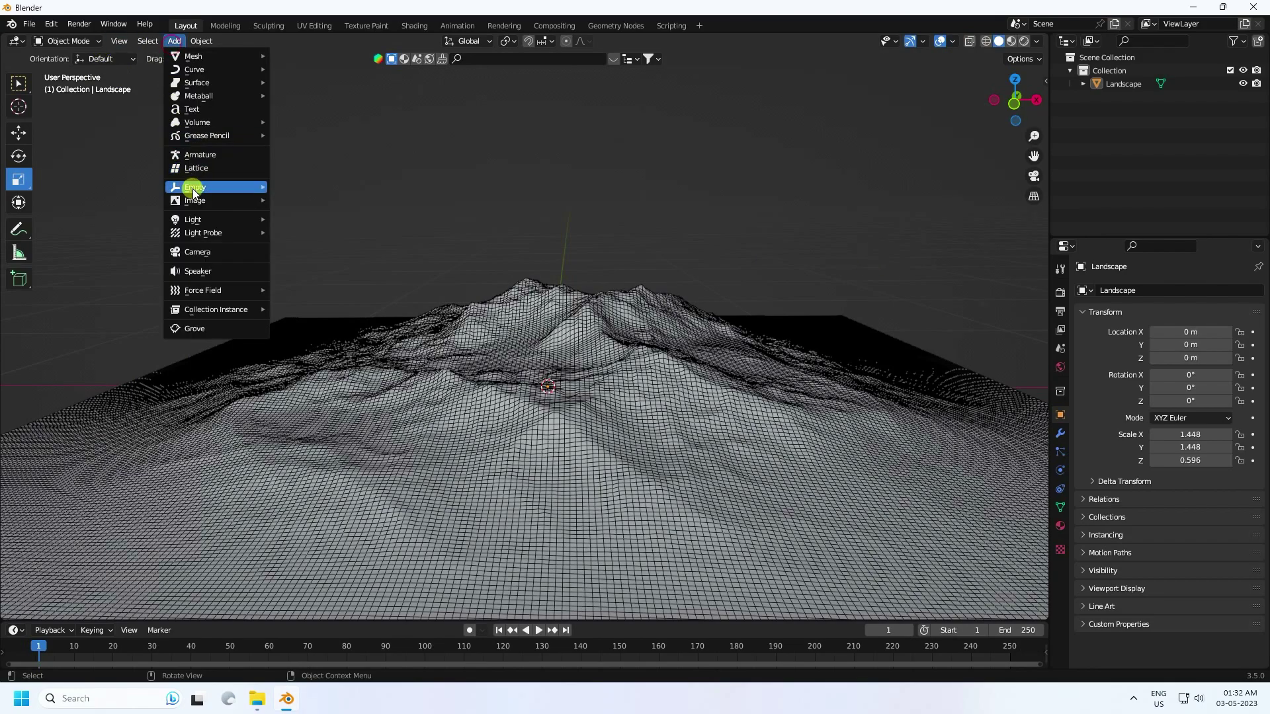
Add a second Landscape terrain and raise its random seed to 7.
mouse_move(213, 53)
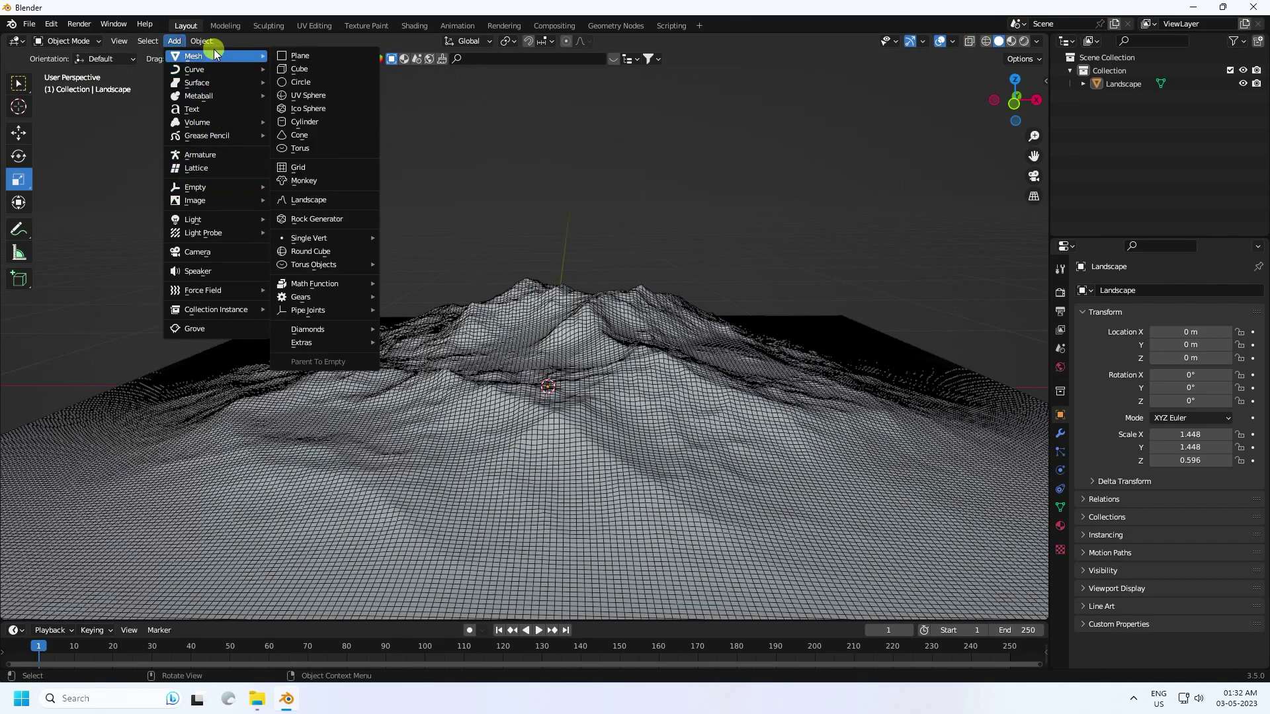
left_click(319, 199)
middle_click_drag(595, 277, 581, 280)
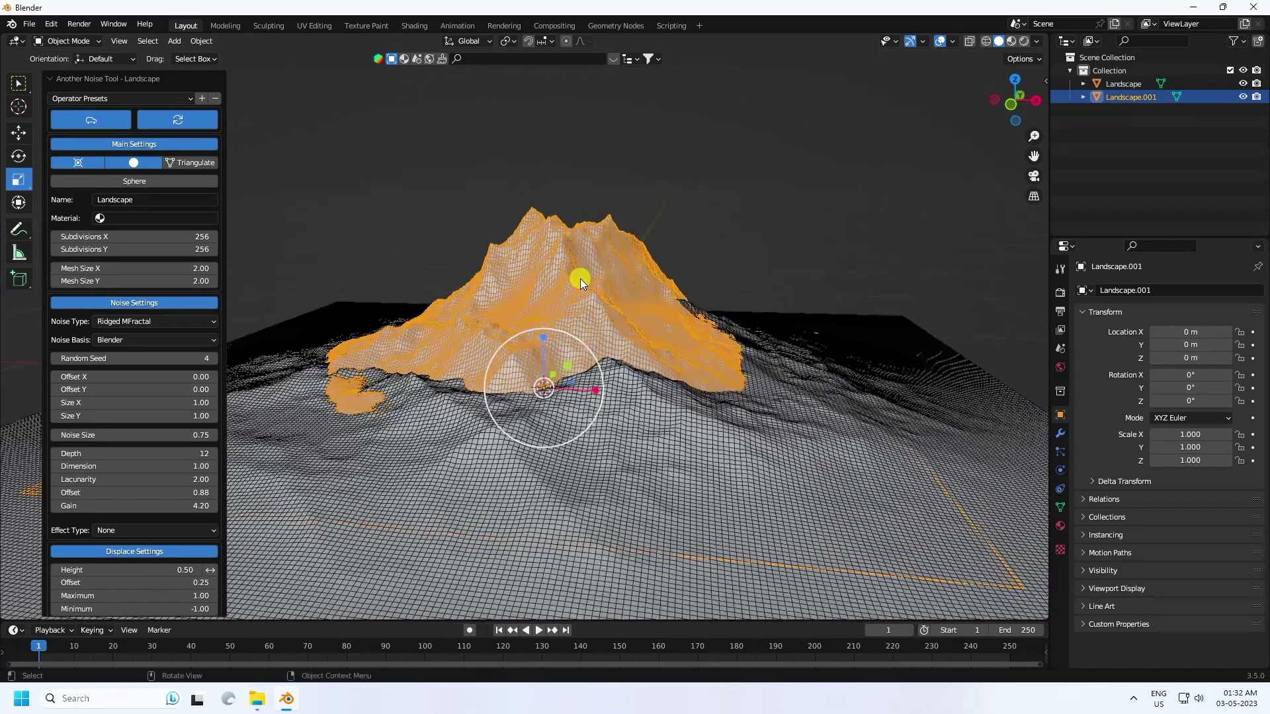
left_click(215, 359)
left_click(214, 359)
left_click(214, 358)
Move Landscape.001 to X -1.1044 m and Y 0.74517 m.
left_click(19, 133)
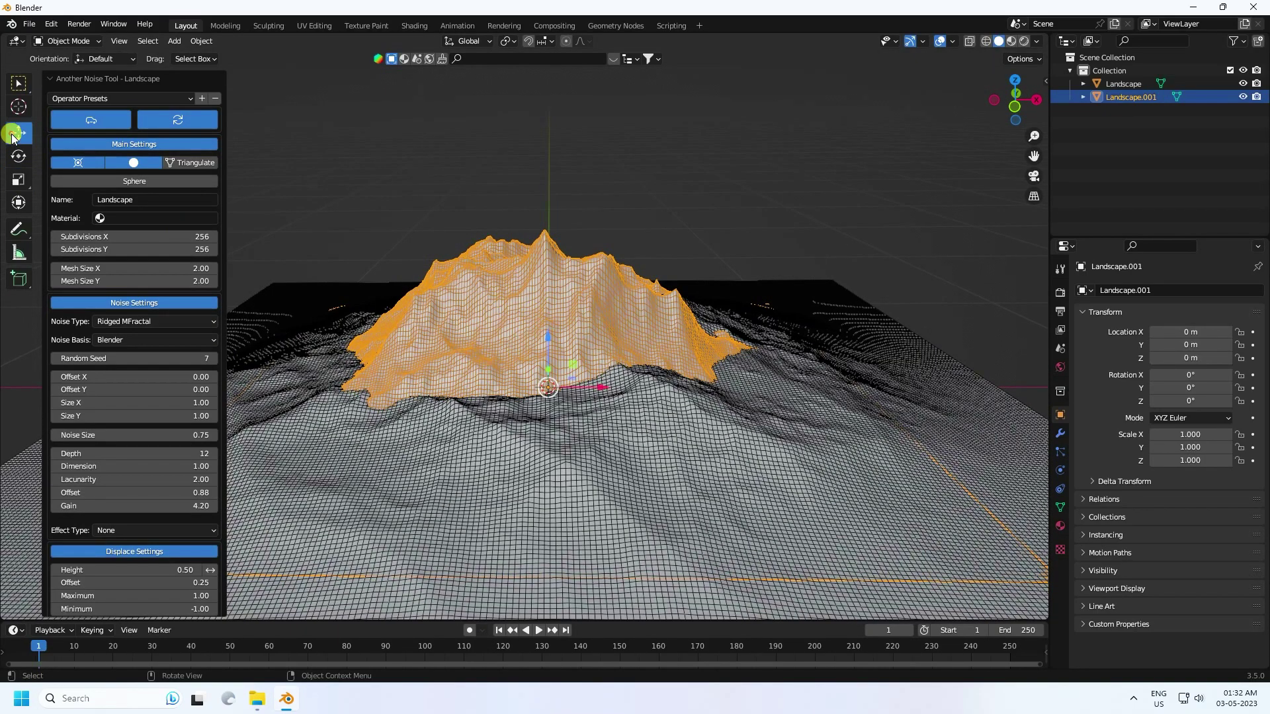
left_click_drag(603, 390, 407, 315)
middle_click_drag(408, 315, 358, 332)
mouse_move(369, 309)
left_mouse_down()
mouse_move(438, 258)
mouse_move(383, 300)
left_mouse_up()
Rotate Landscape.001 to -114° on Z, stretch Z scale to 1.438, lower it to -0.1018 m.
left_click(19, 155)
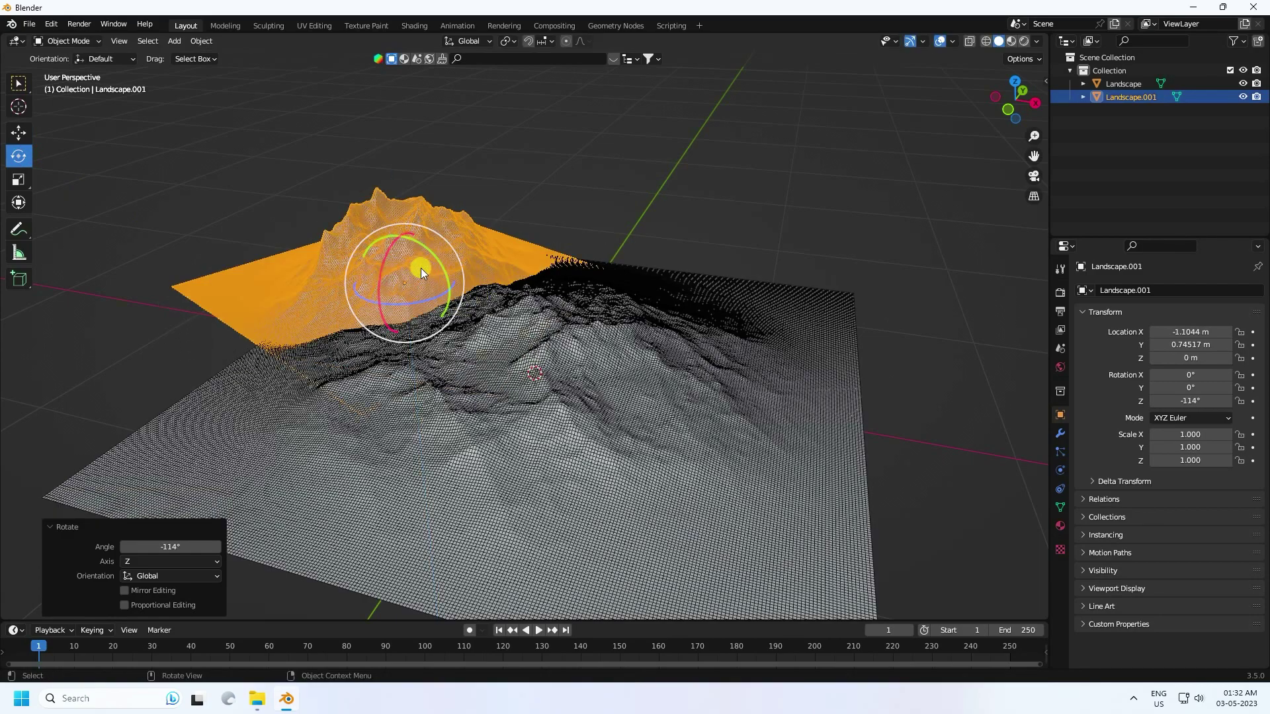
middle_click_drag(420, 268, 435, 249)
left_click(19, 179)
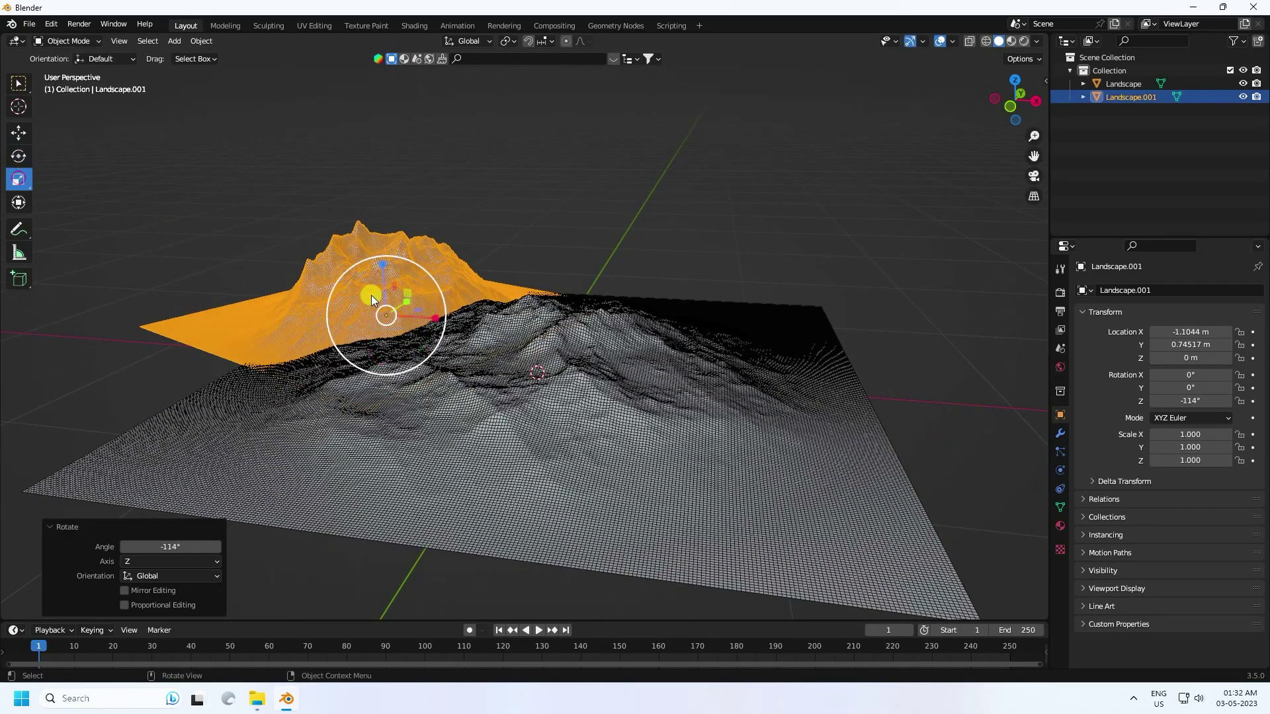
mouse_move(383, 265)
left_mouse_down()
mouse_move(382, 242)
mouse_move(385, 266)
left_mouse_up()
left_click(19, 133)
left_click(529, 224)
middle_click_drag(529, 224, 626, 352)
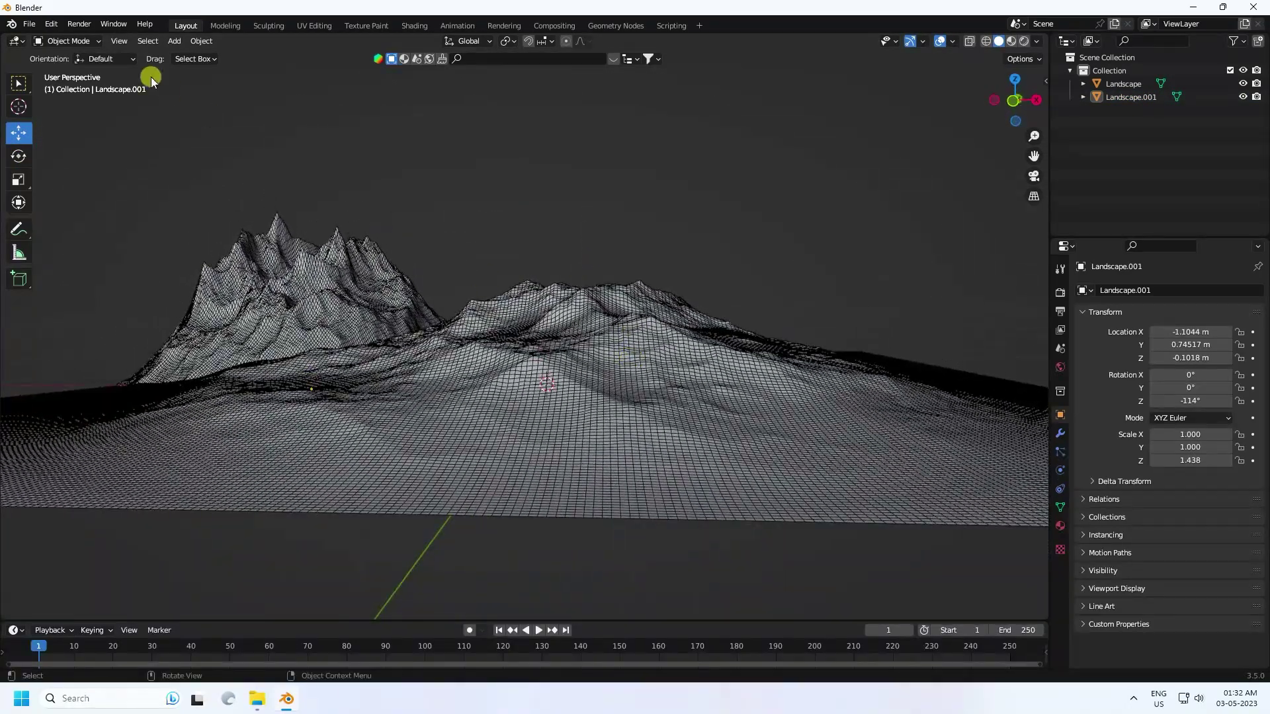
left_click(174, 42)
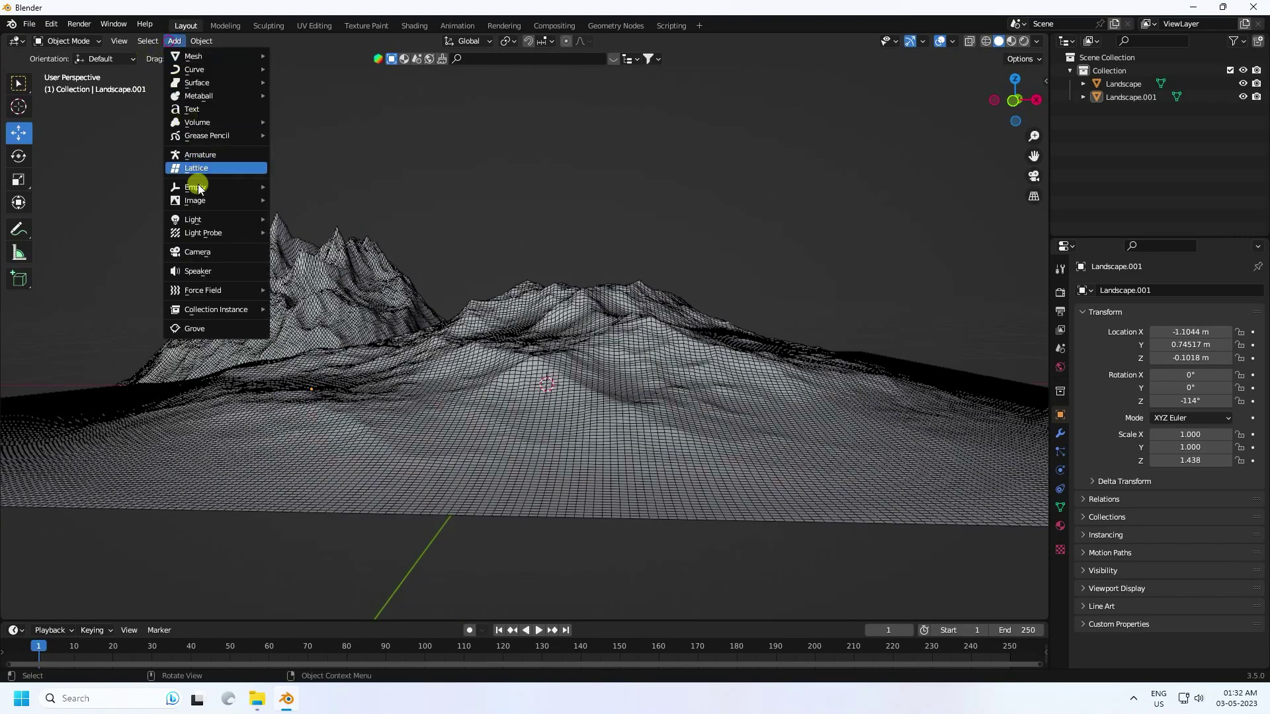
Add a camera, move it back and raise it to Z 0.2934 m, then view through it.
left_click(214, 249)
scroll(712, 343, "down", 5)
middle_click_drag(712, 342, 558, 360)
left_click_drag(558, 359, 249, 398)
left_click_drag(190, 363, 187, 310)
key("KP_0")
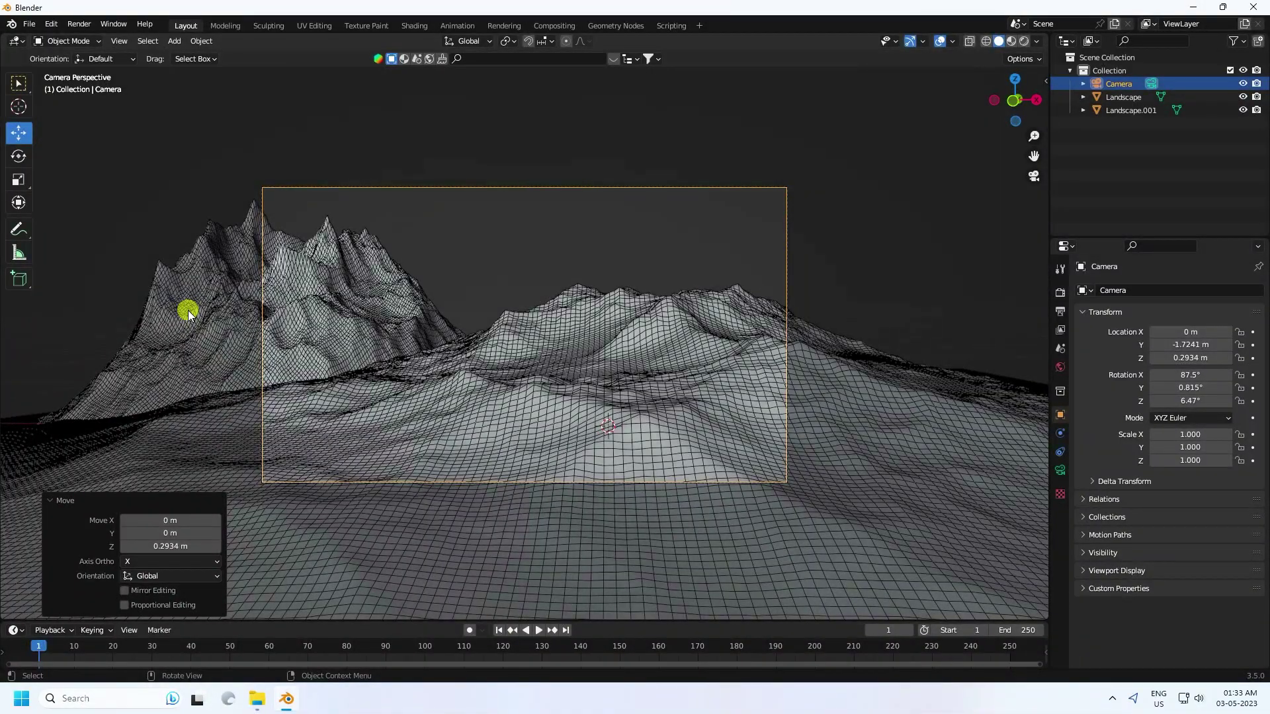
Set the camera rotation to 90°, 0°, 0° and pull it back to Y -2.4241 m.
left_click(1116, 84)
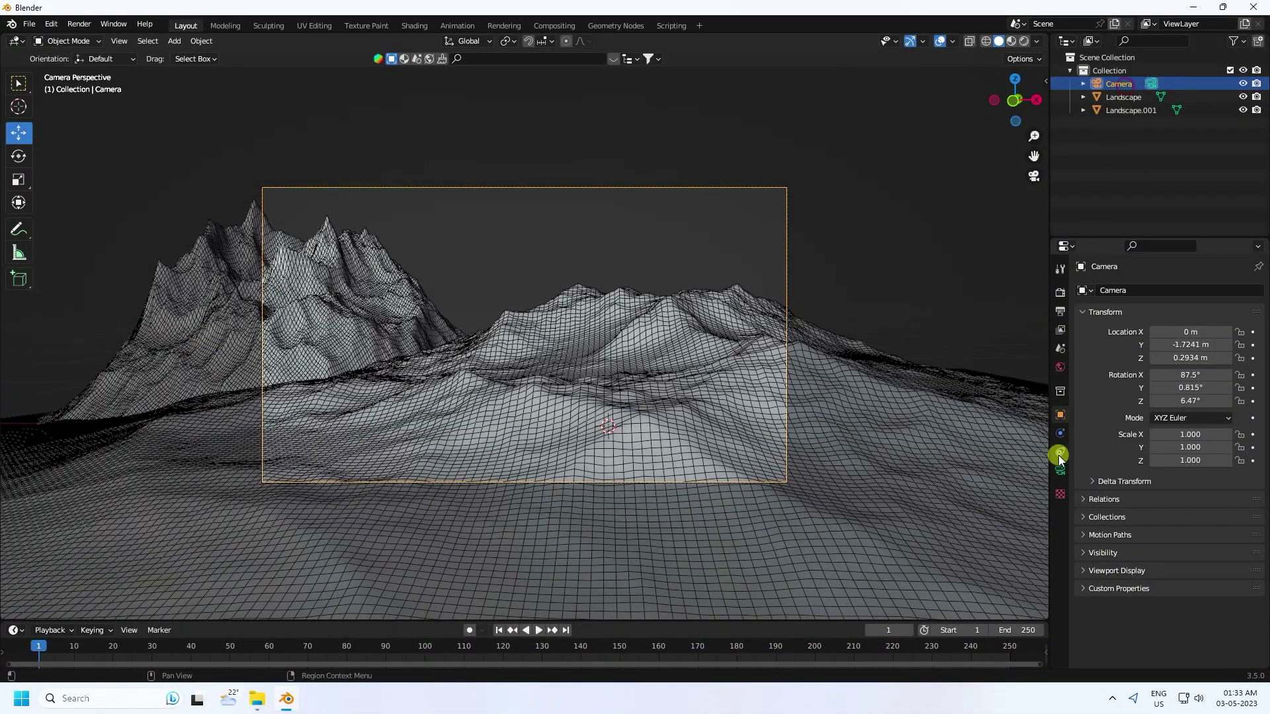
left_click(1198, 375)
type("90")
left_click(1198, 386)
type("0")
left_click(1197, 401)
type("0")
key("Return")
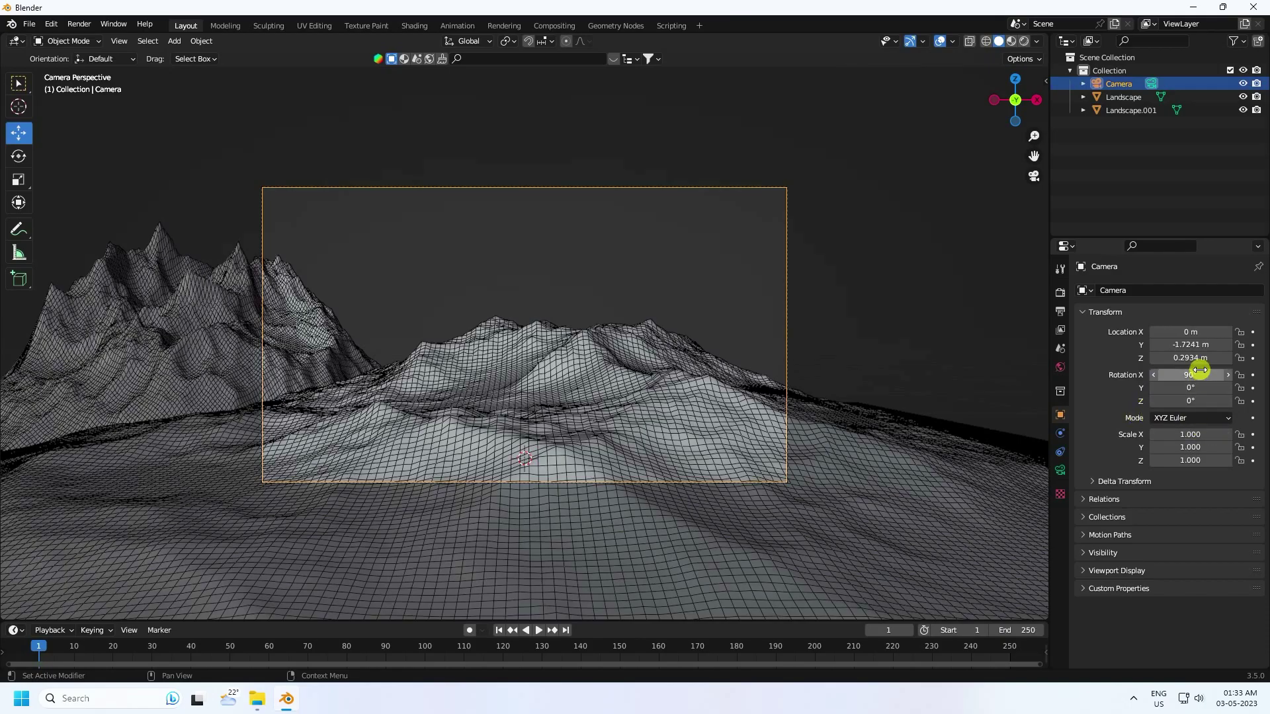
left_click_drag(1190, 344, 494, 360)
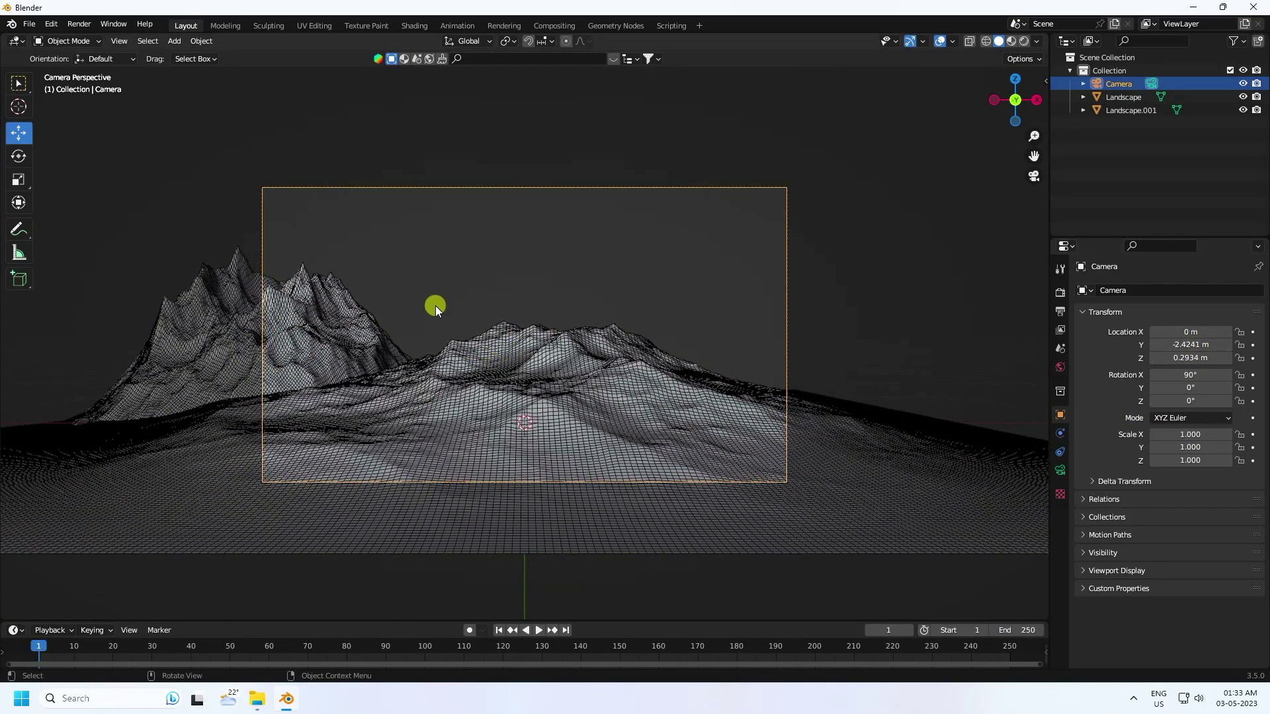
left_click(451, 348)
Flatten the main Landscape further along Z.
scroll(590, 325, "up", 2)
left_click(469, 380)
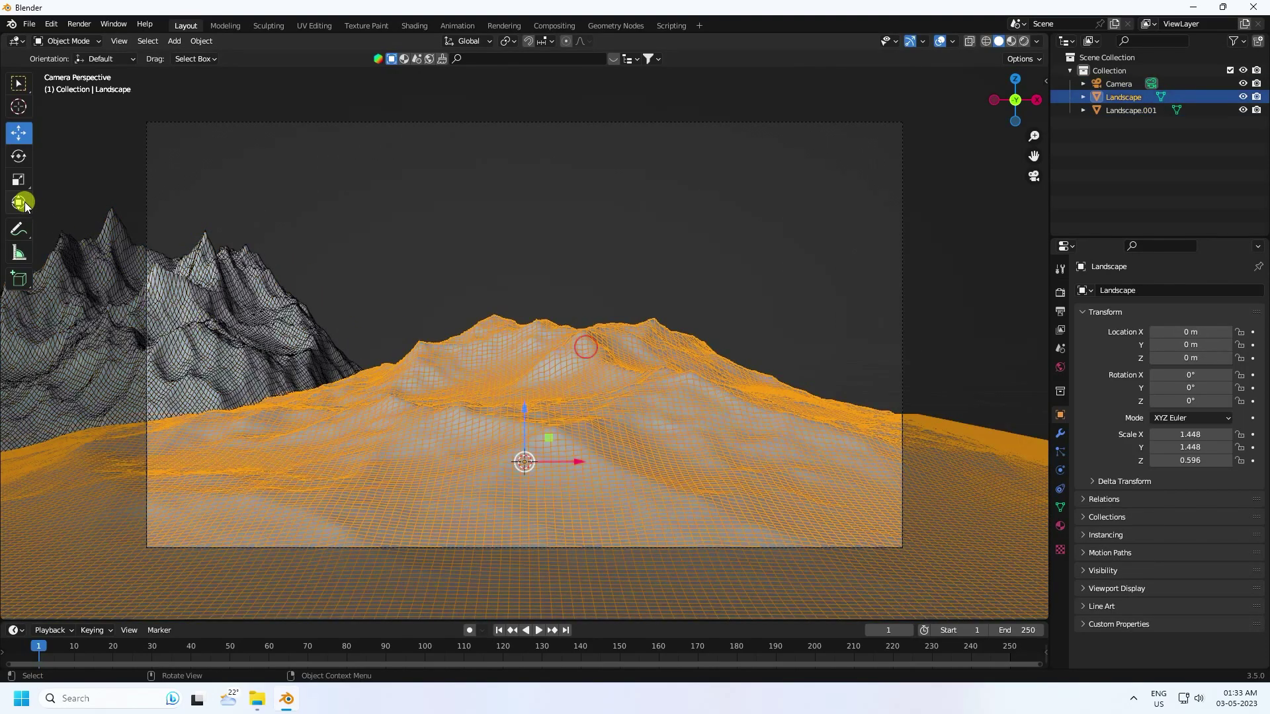
left_click(19, 180)
left_click_drag(528, 410, 529, 436)
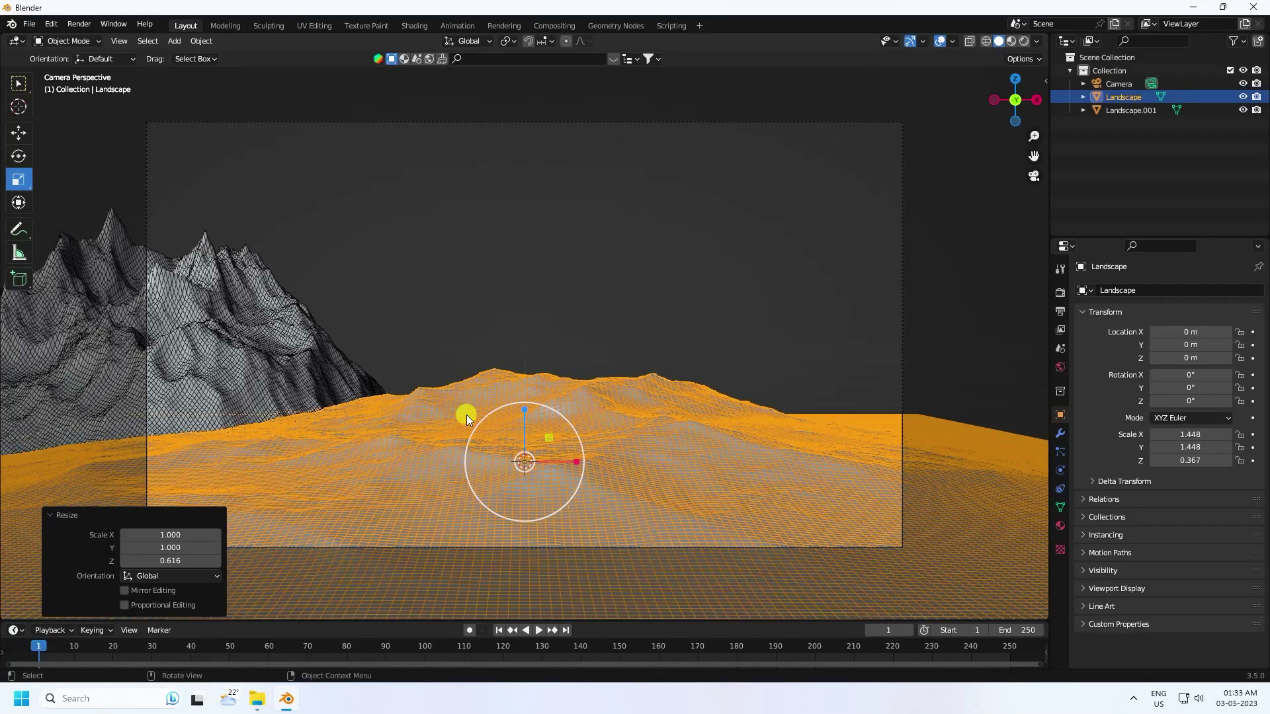
Copy and paste Landscape.001 and shift the copy to X 0.94932 m.
left_click(256, 363)
scroll(257, 362, "down", 2)
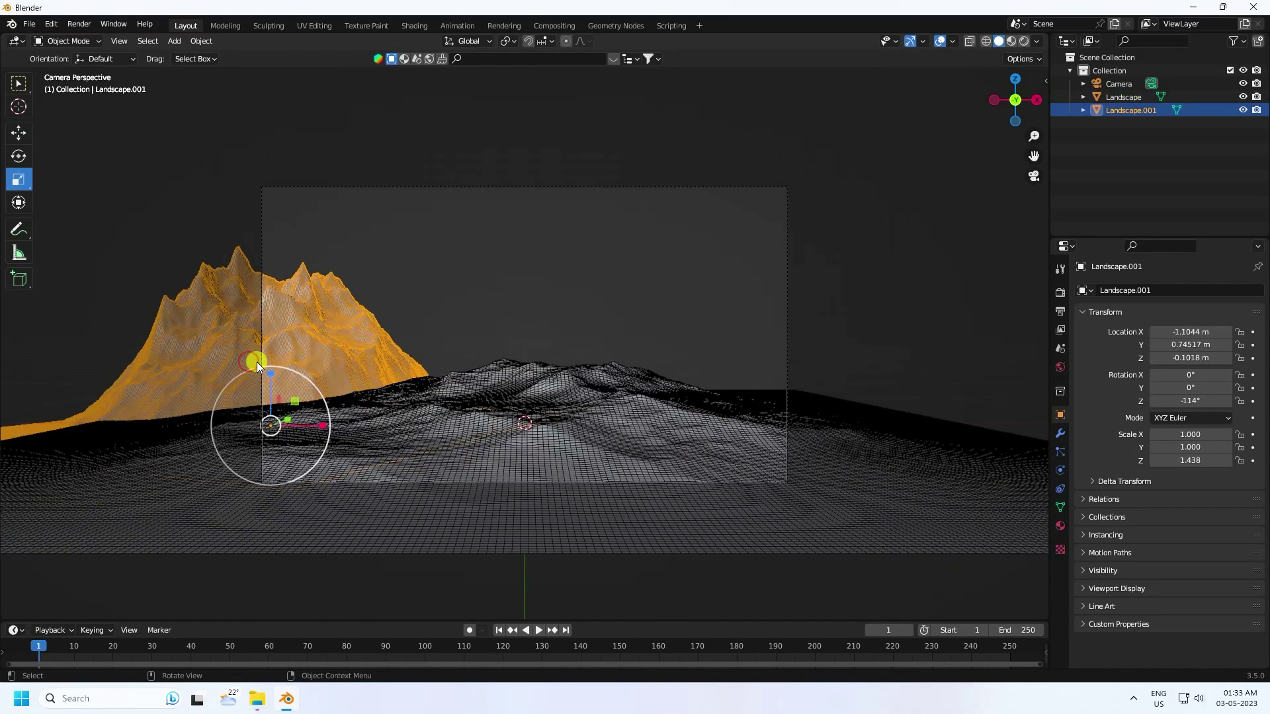
left_click(19, 136)
key("ctrl+c")
key("ctrl+v")
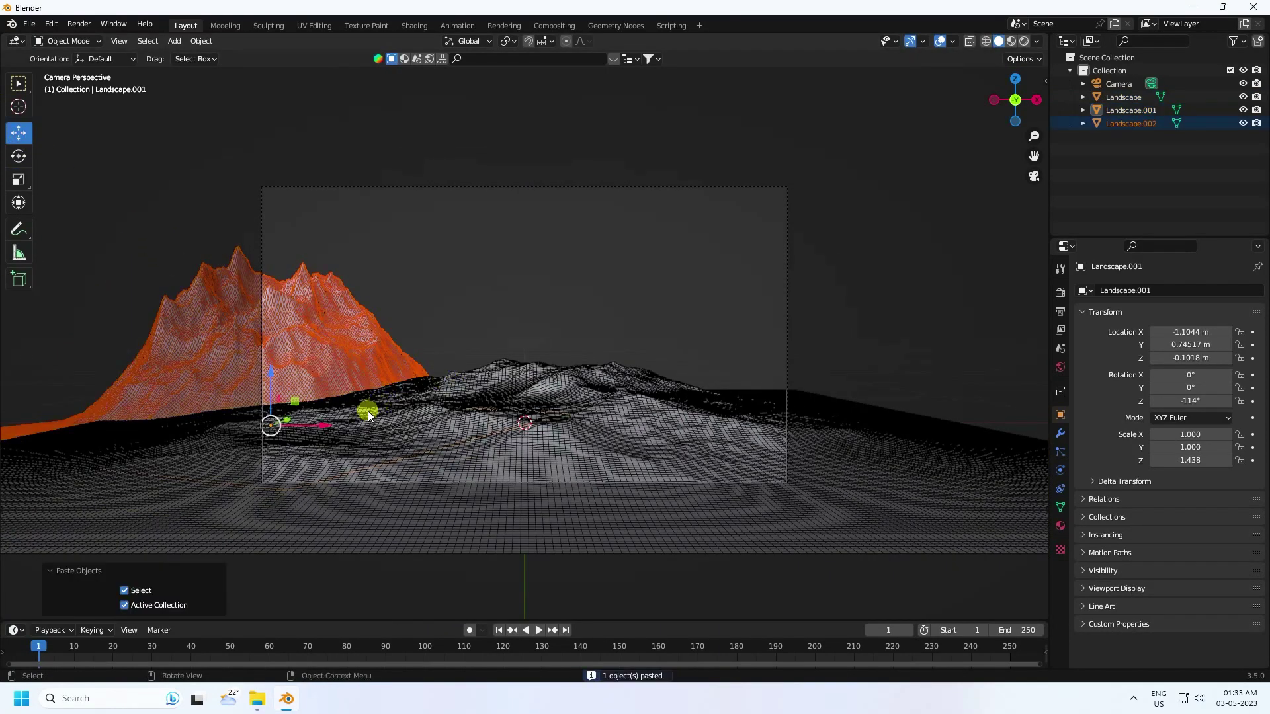
left_click_drag(330, 423, 808, 428)
Rotate the copied mountain Landscape.002 to 125° on Z.
scroll(780, 336, "up", 1)
middle_click_drag(775, 335, 712, 383, "shift")
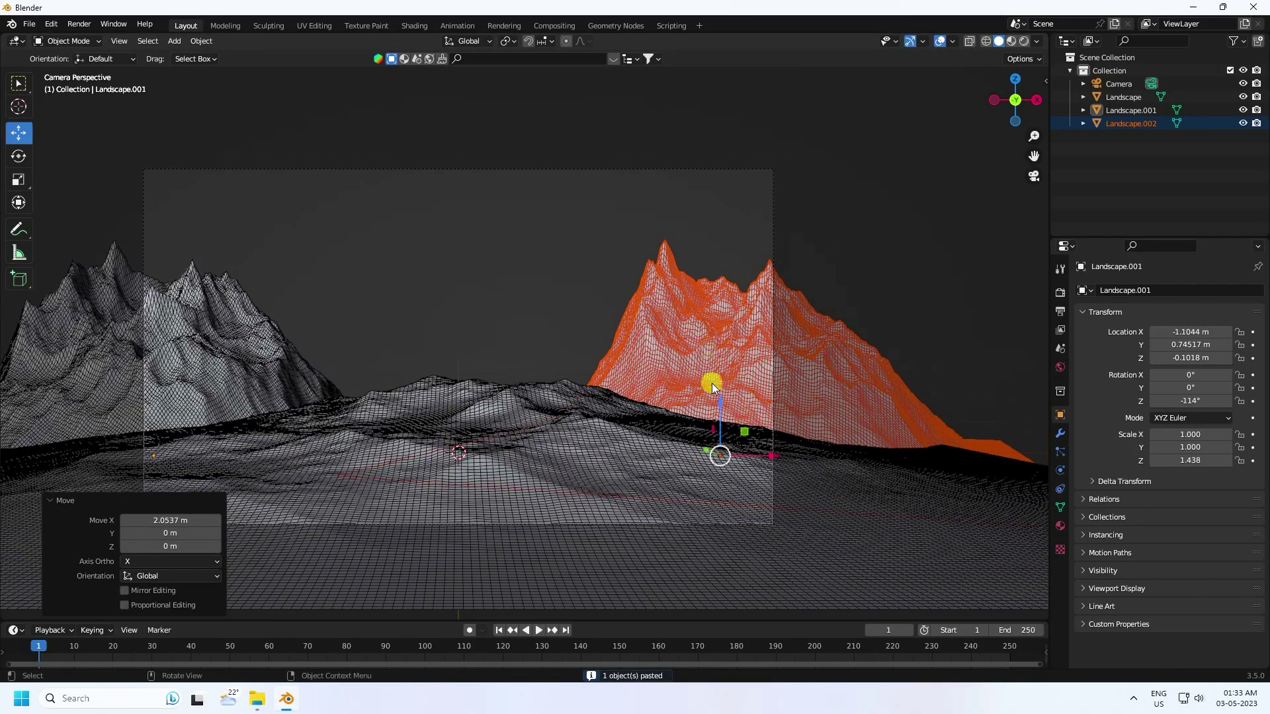
middle_click_drag(730, 426, 746, 351)
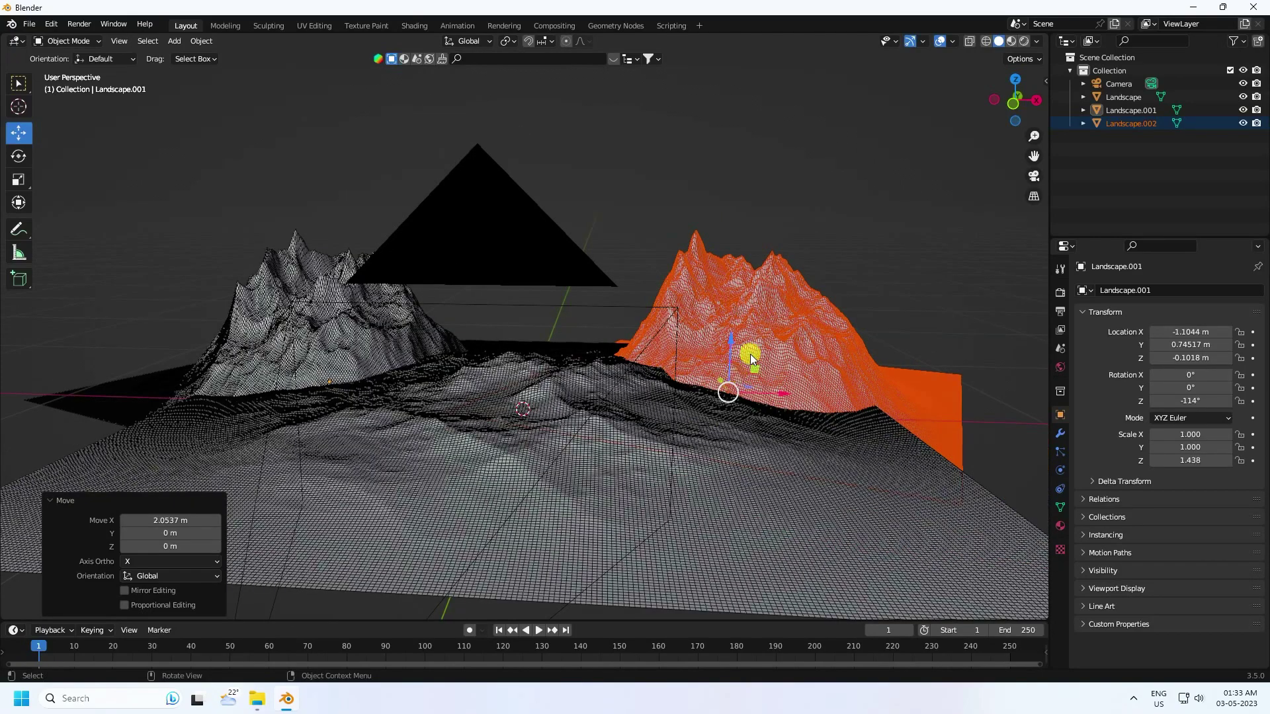
left_click(746, 351)
left_click(18, 156)
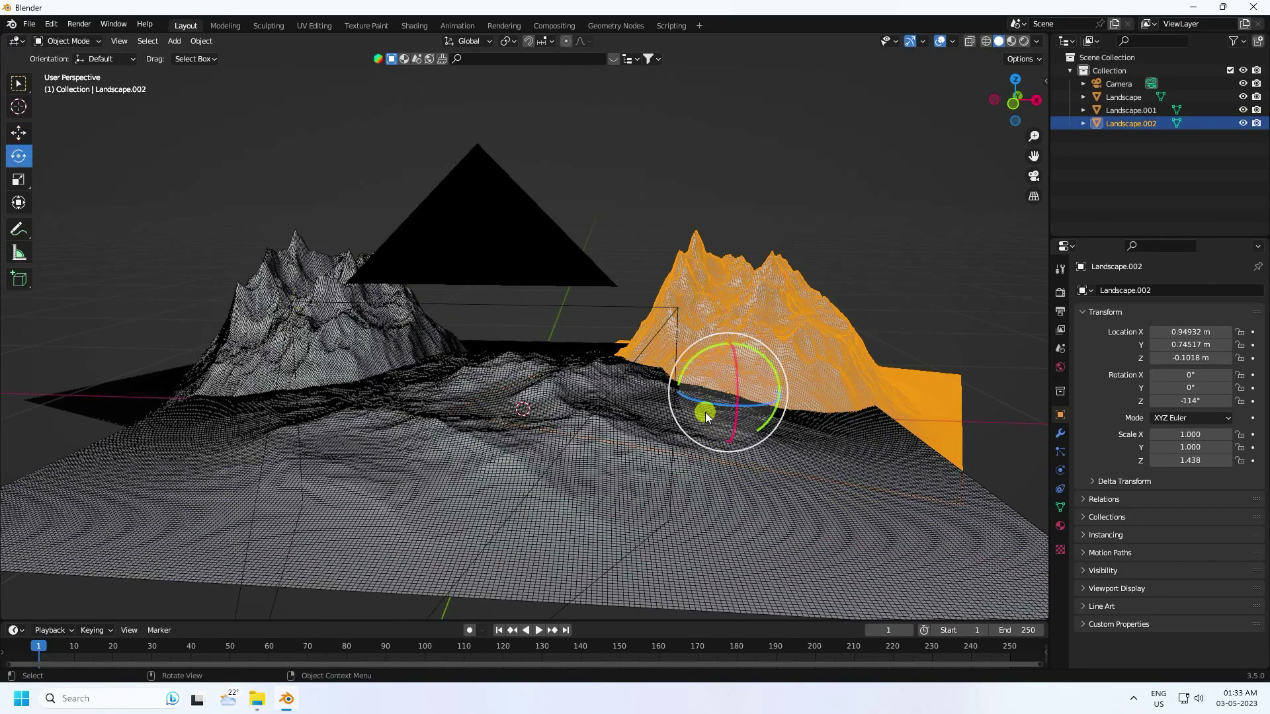
left_click_drag(697, 402, 825, 392)
left_click_drag(707, 401, 729, 399)
middle_click_drag(574, 244, 578, 283)
Add a new Landscape mesh with random seed 4.
left_click(175, 41)
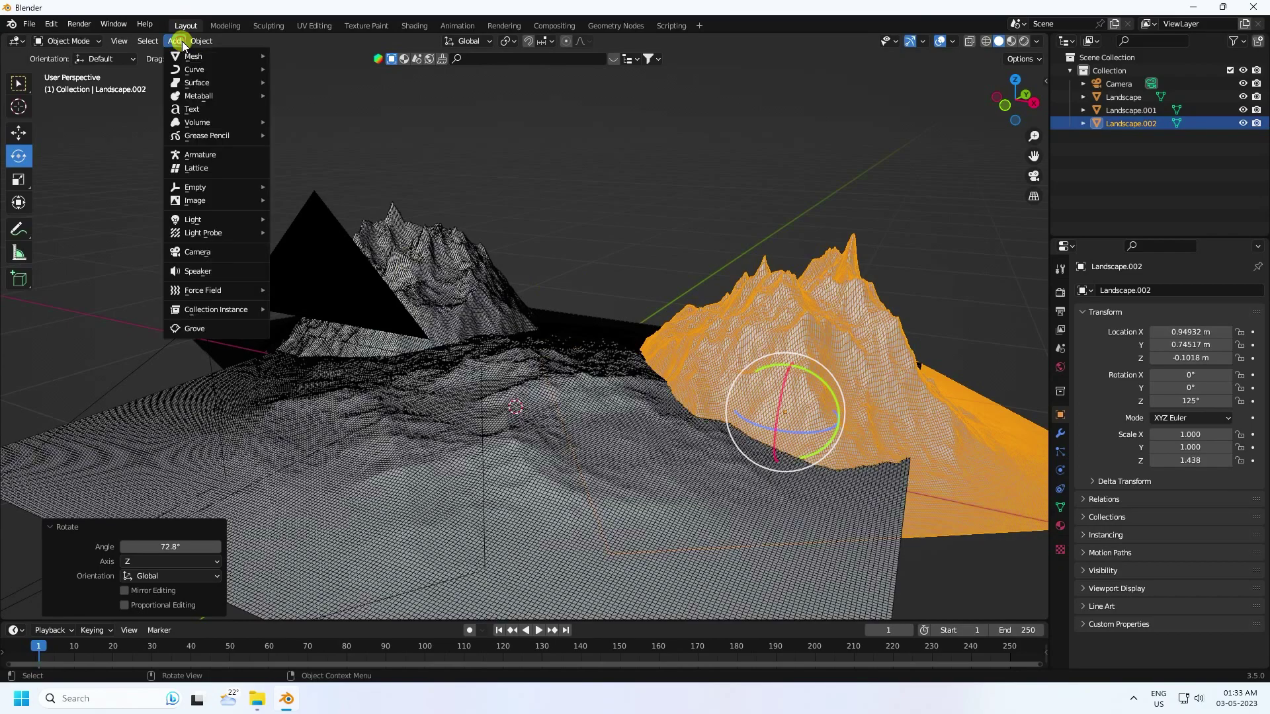
mouse_move(172, 41)
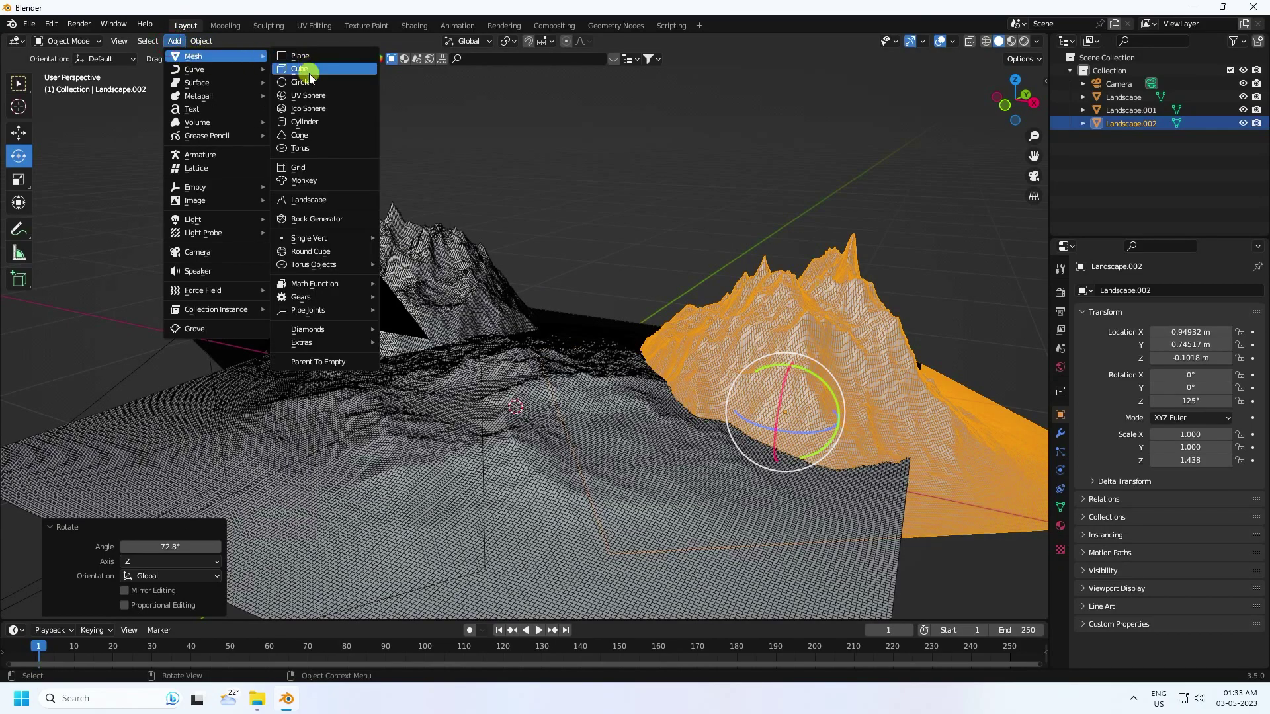
left_click(302, 201)
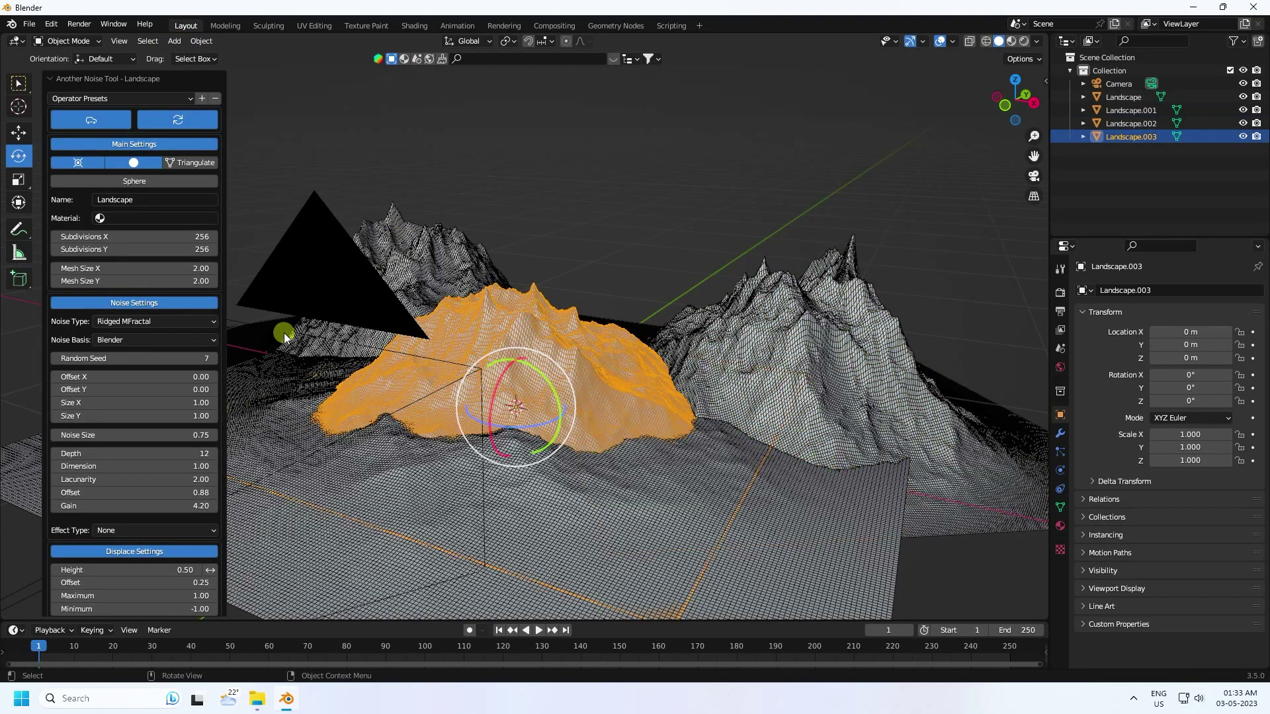
left_click(213, 358)
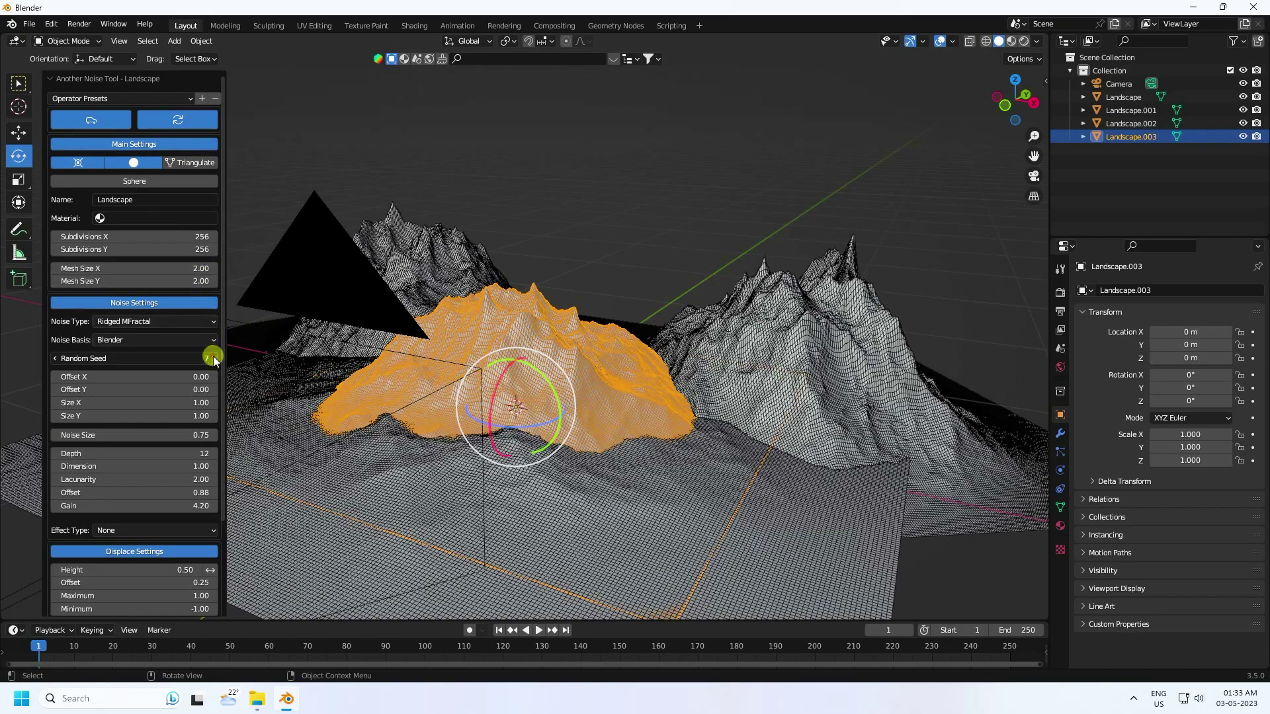
left_click(213, 357)
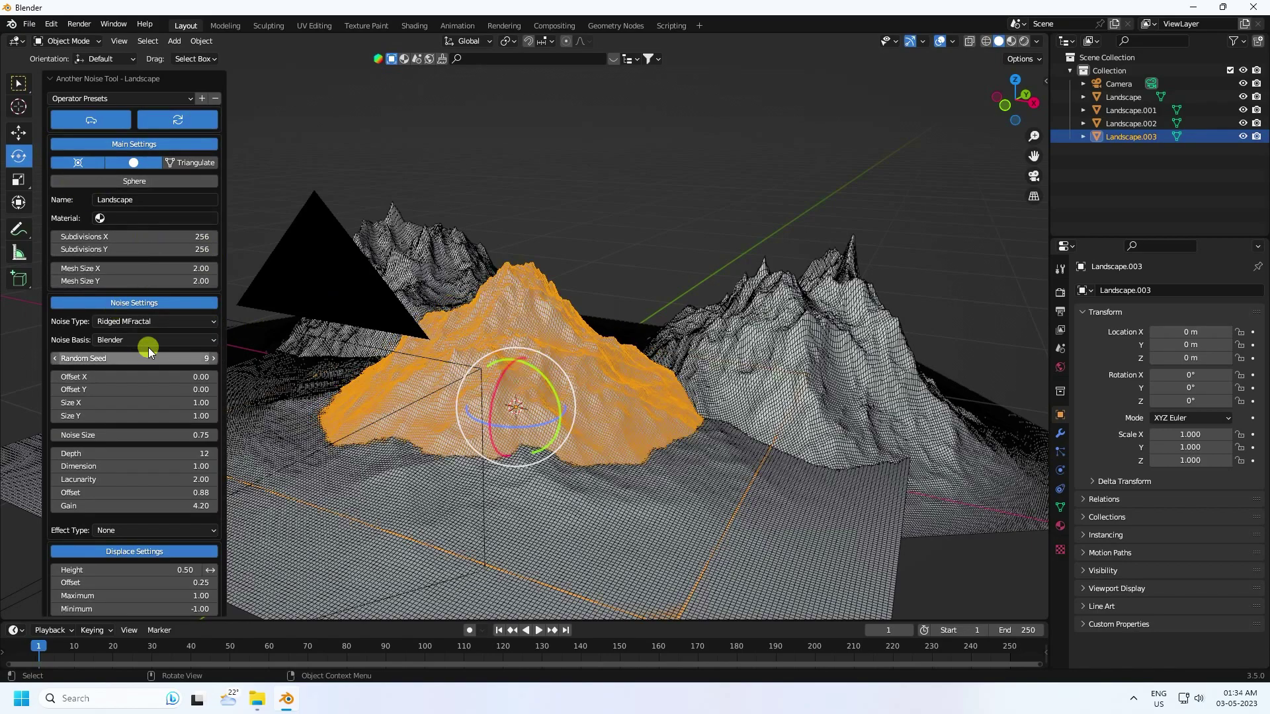
left_click(162, 357)
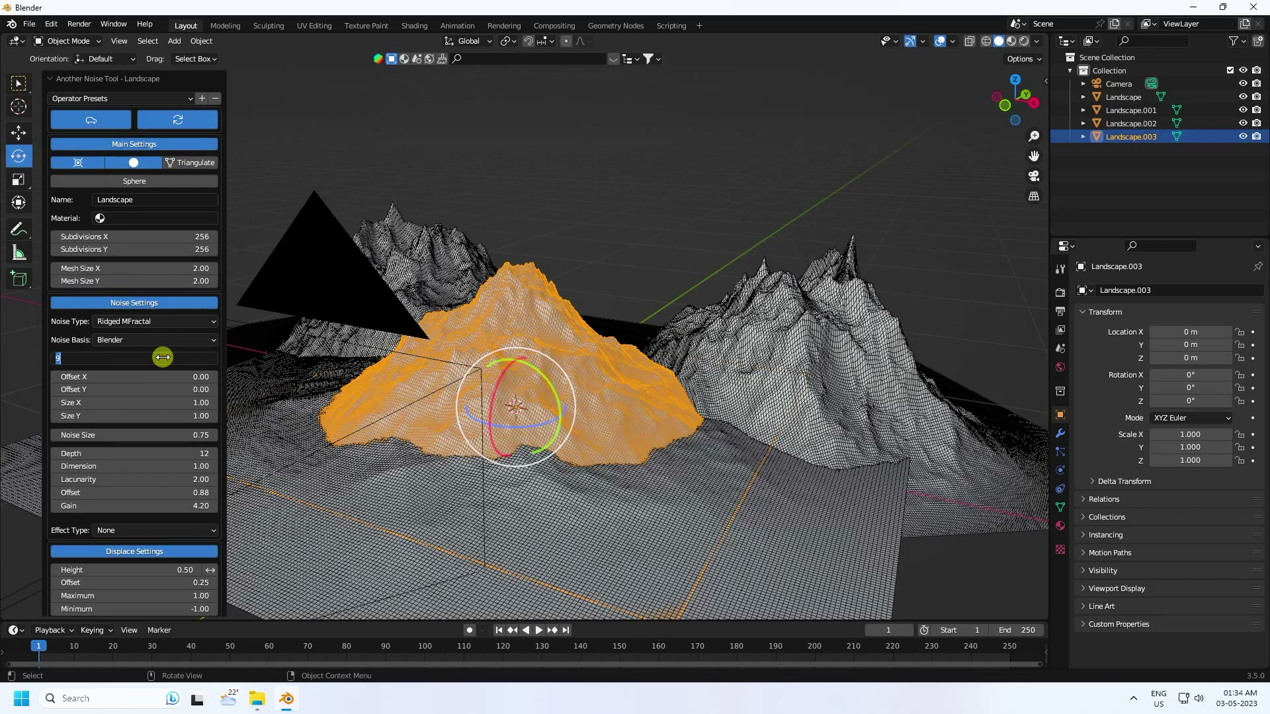
key("Return")
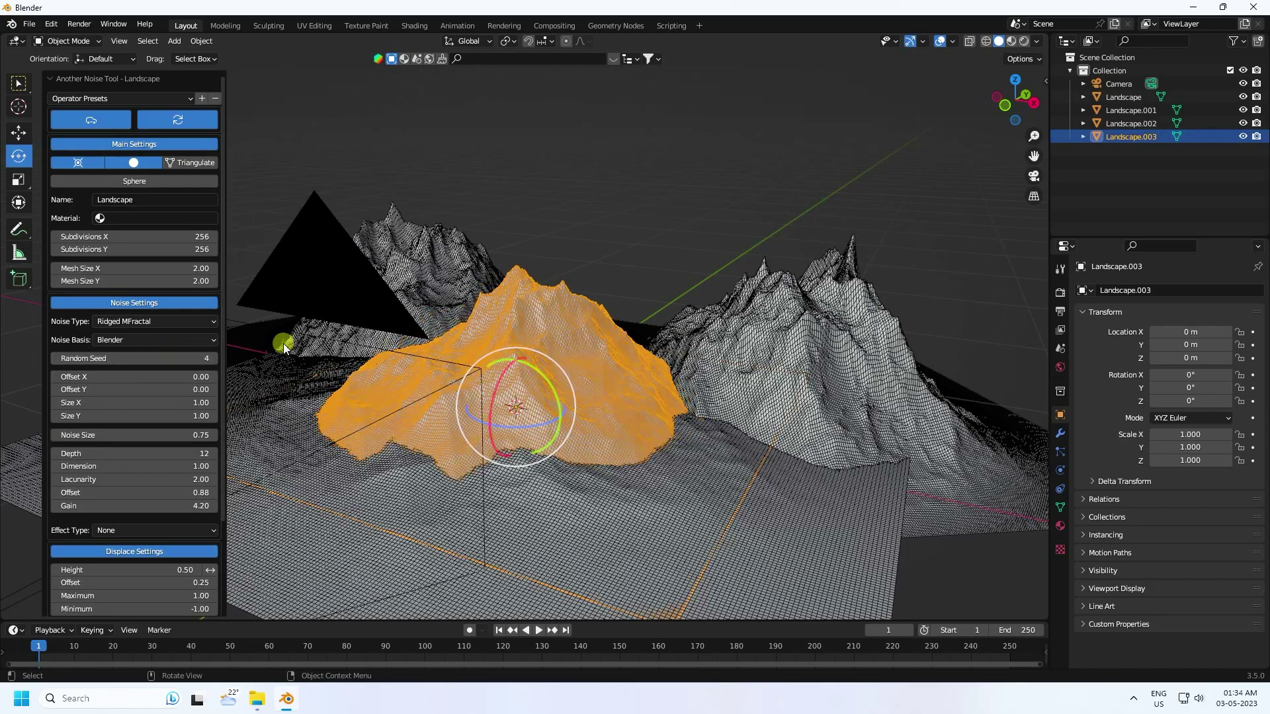
Move Landscape.003 back to Y 1.1548 m, down to Z -0.078529 m, and nudge it along X.
left_click(19, 132)
middle_click_drag(522, 397, 561, 418)
left_click_drag(559, 389, 824, 367)
middle_click_drag(823, 368, 581, 338)
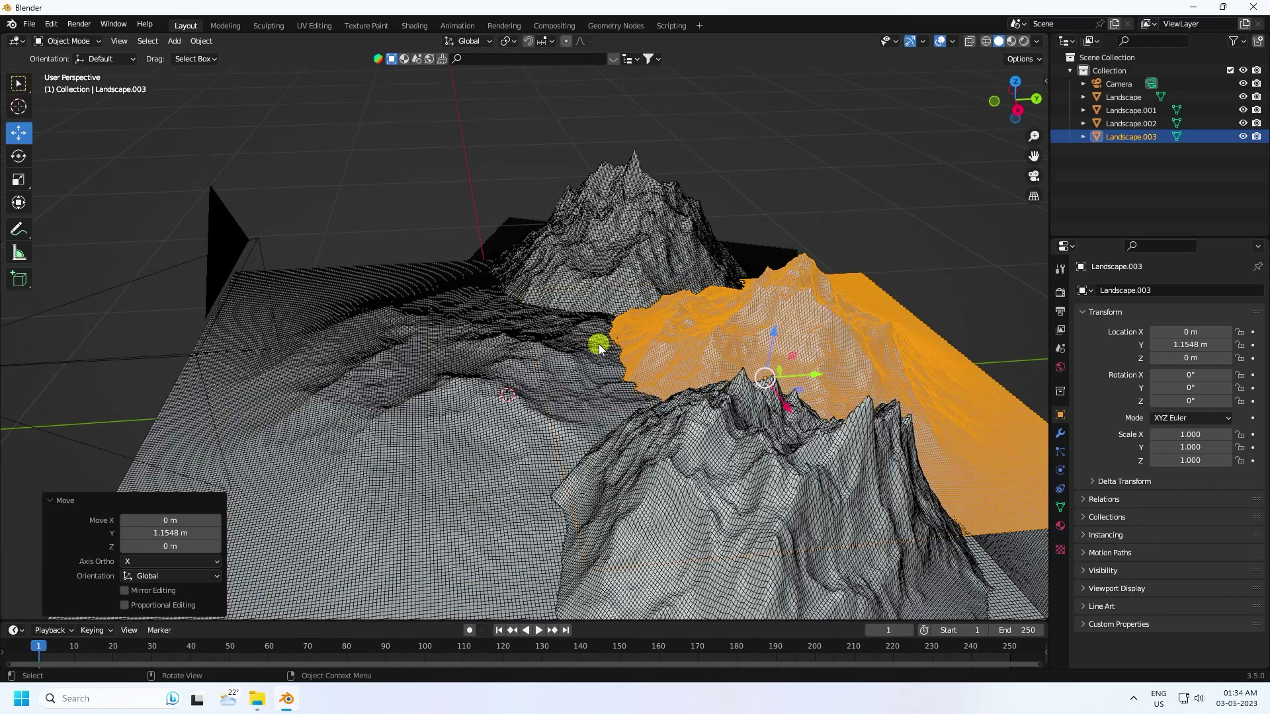
key("KP_0")
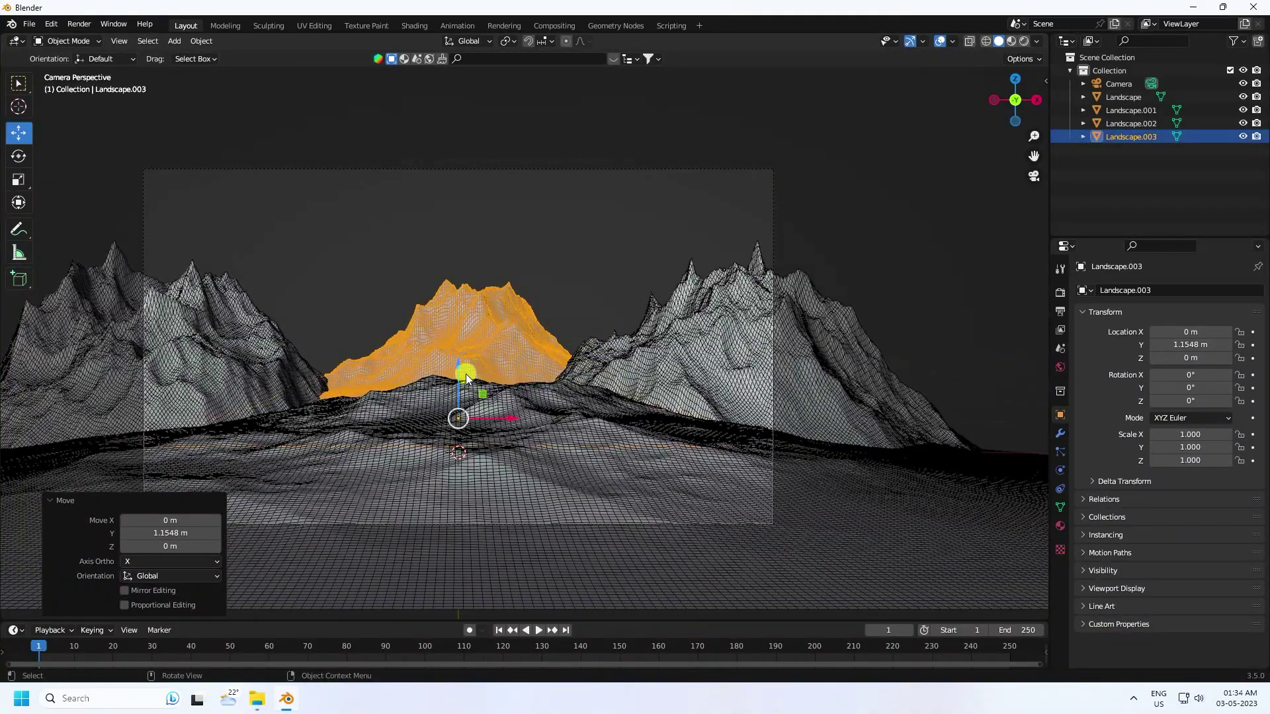
left_click_drag(459, 366, 462, 383)
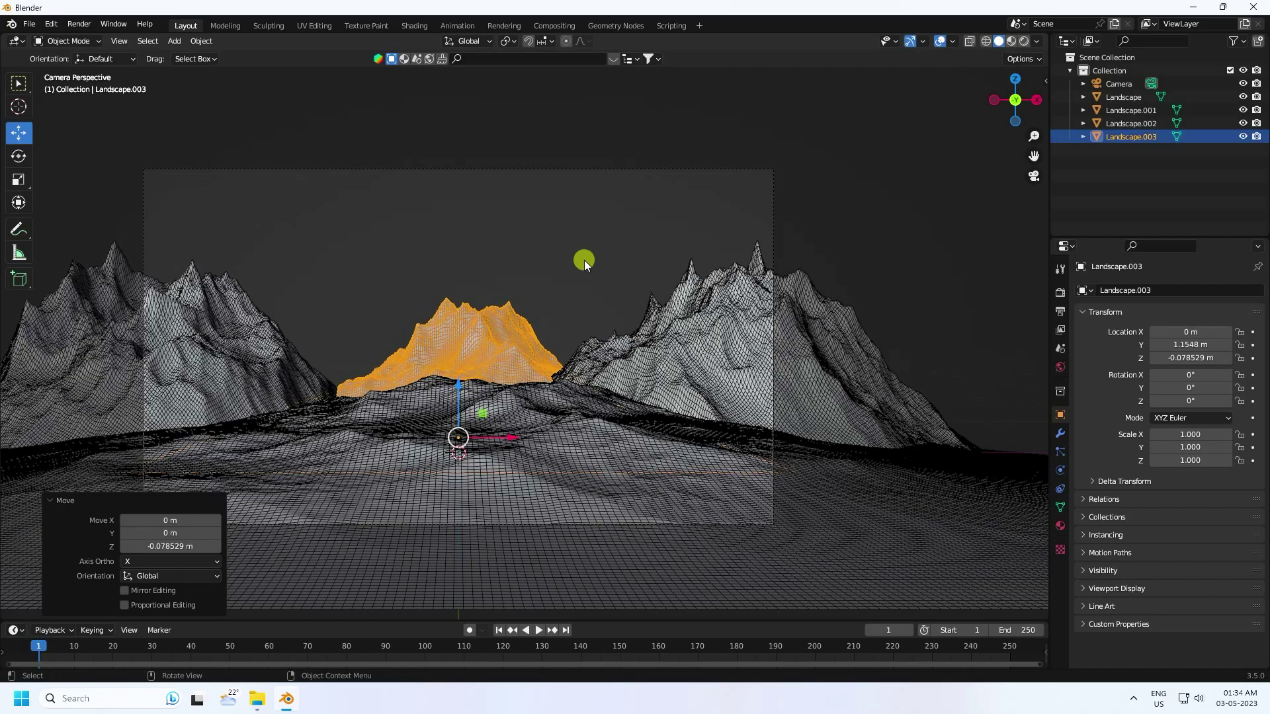
left_click(583, 259)
left_click(478, 360)
left_click_drag(503, 442, 483, 440)
left_click(518, 281)
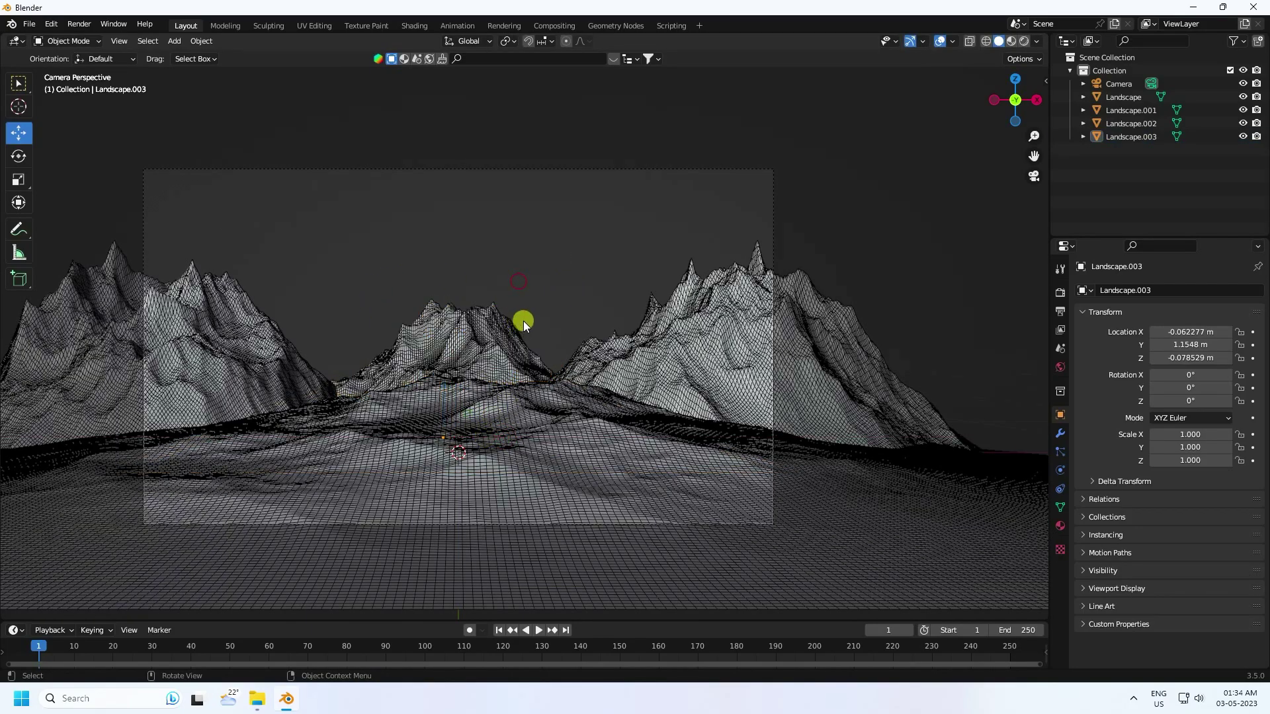
middle_click_drag(522, 320, 491, 335)
middle_click_drag(640, 267, 503, 278)
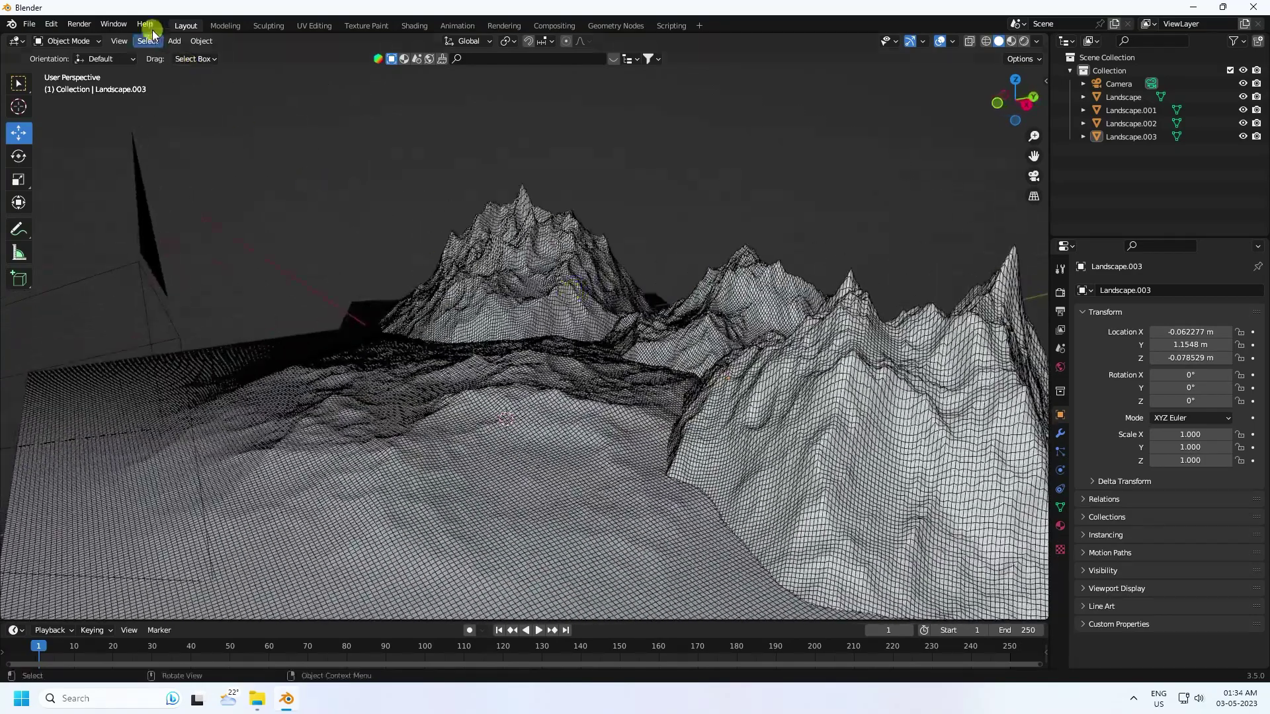
Add a UV sphere with 120 segments and 60 rings.
left_click(177, 43)
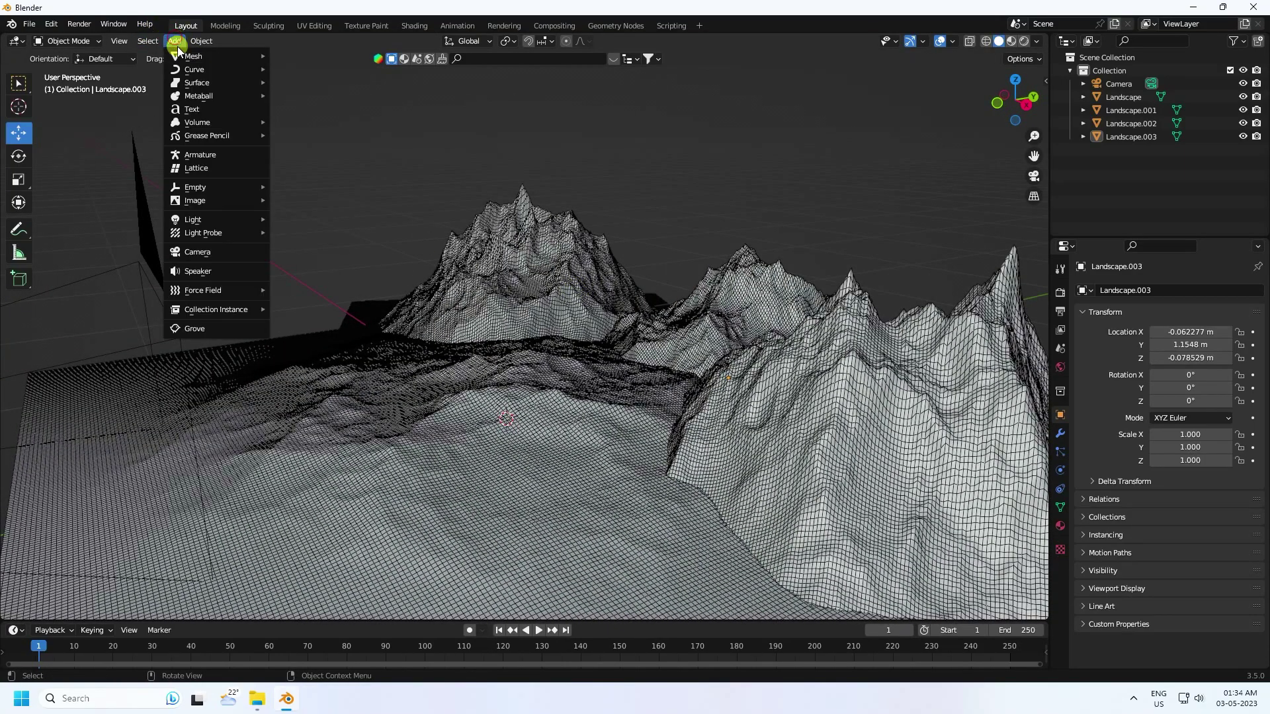
mouse_move(208, 56)
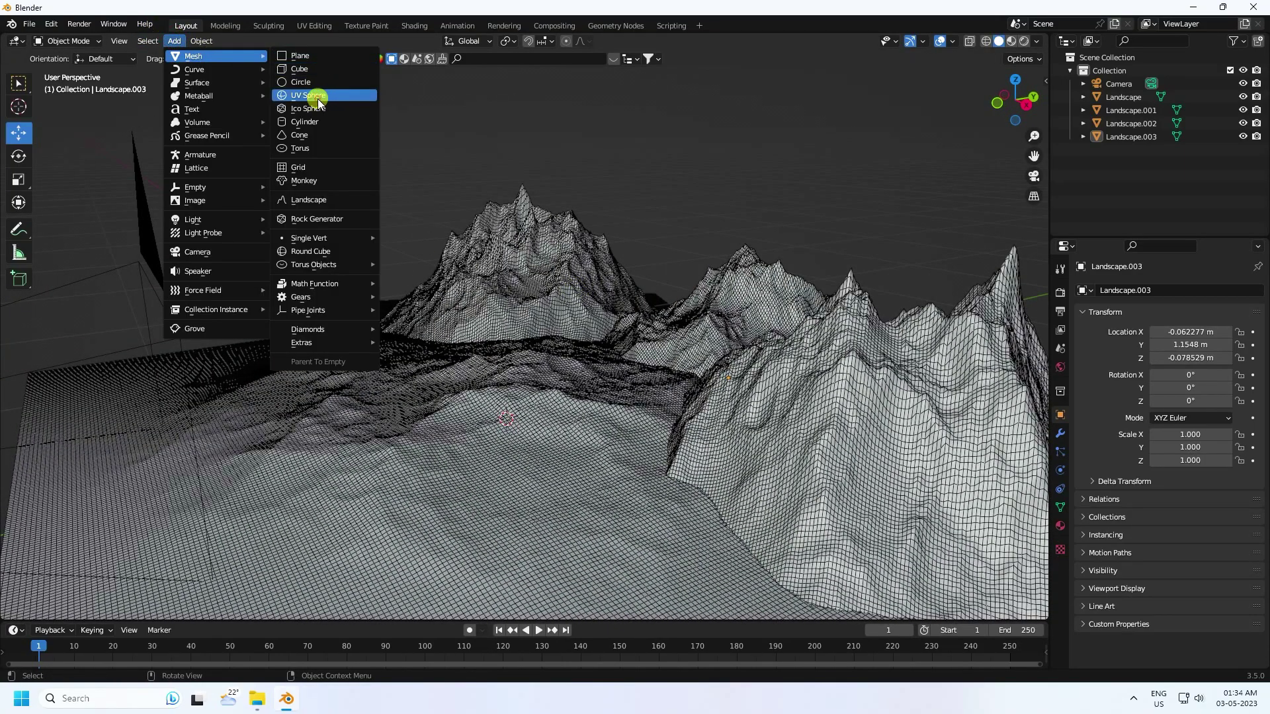
left_click(318, 98)
middle_click_drag(318, 98, 330, 371)
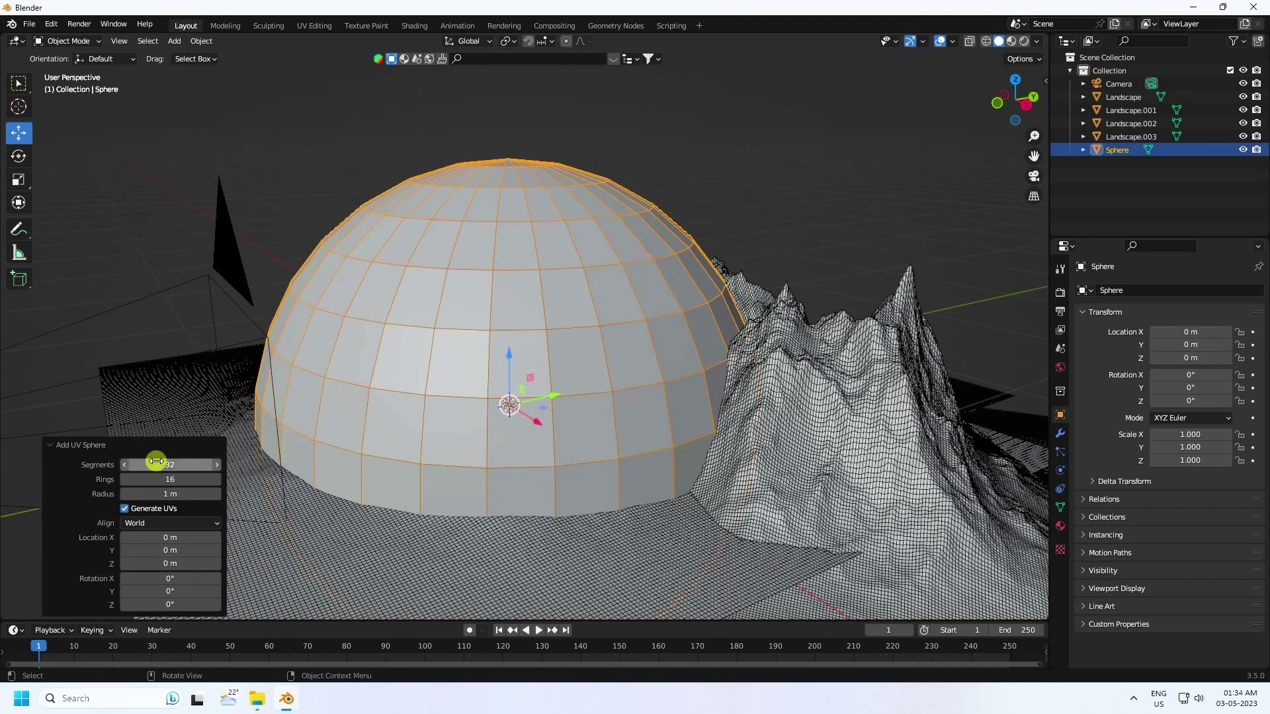
key("Return")
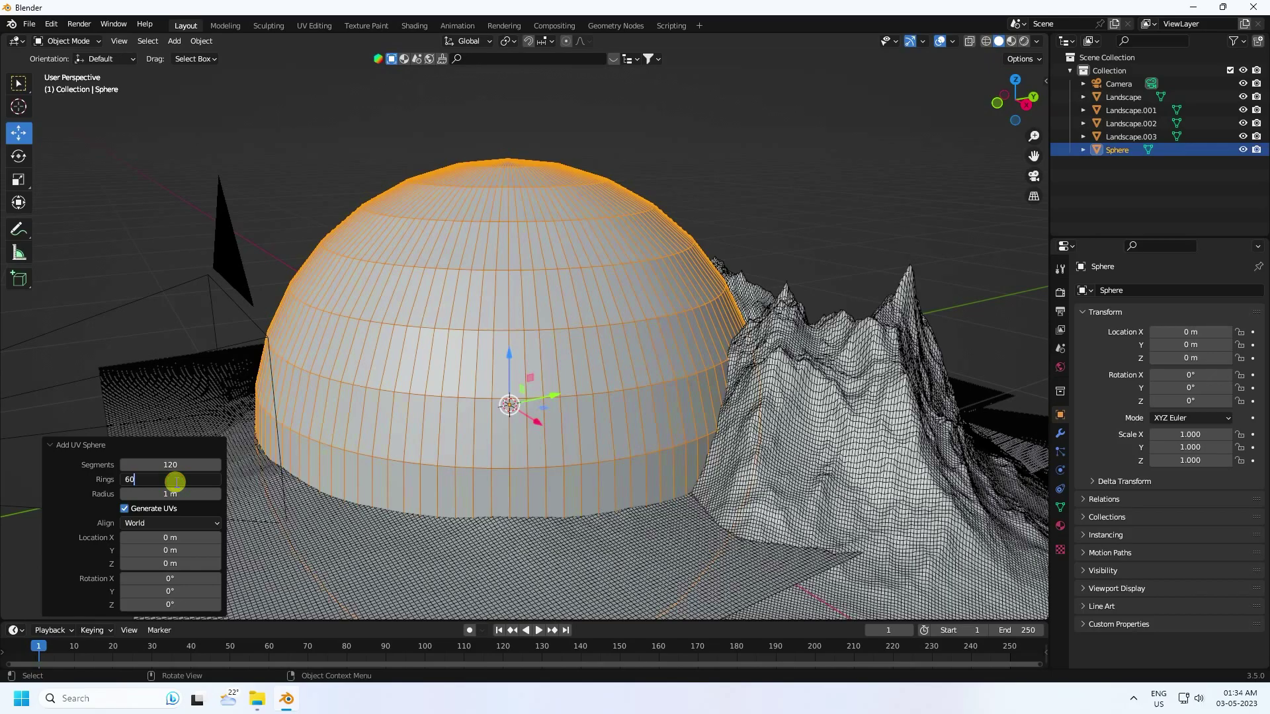
key("Return")
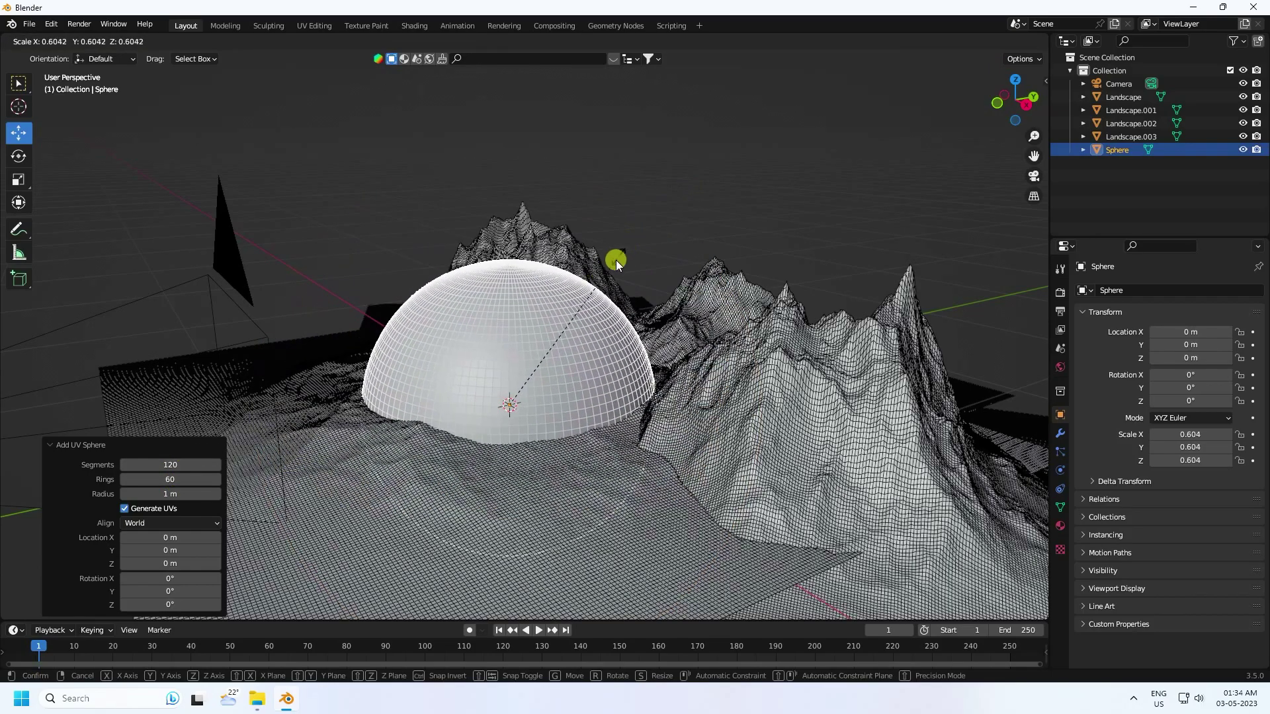
Scale the sphere to 0.507, raise it to Z 0.72102 m, and move it to Y 2.58 m.
left_click(601, 280)
key("KP_0")
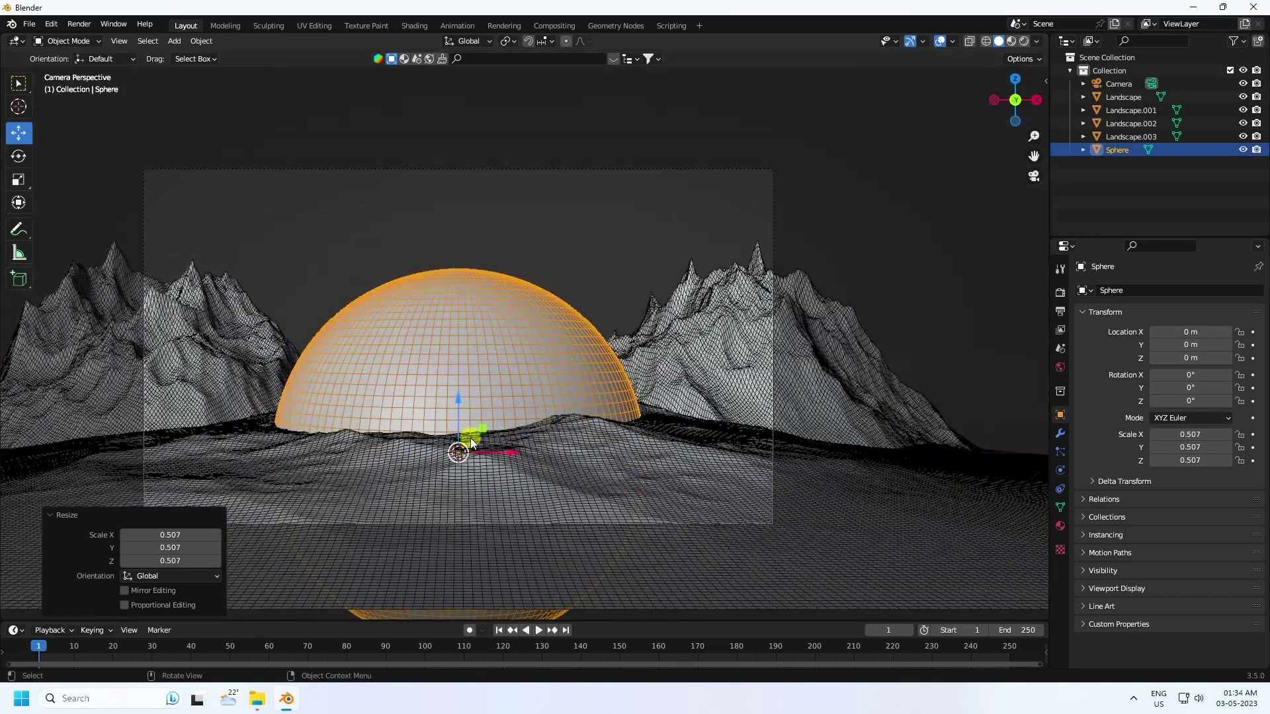
left_click_drag(459, 402, 467, 246)
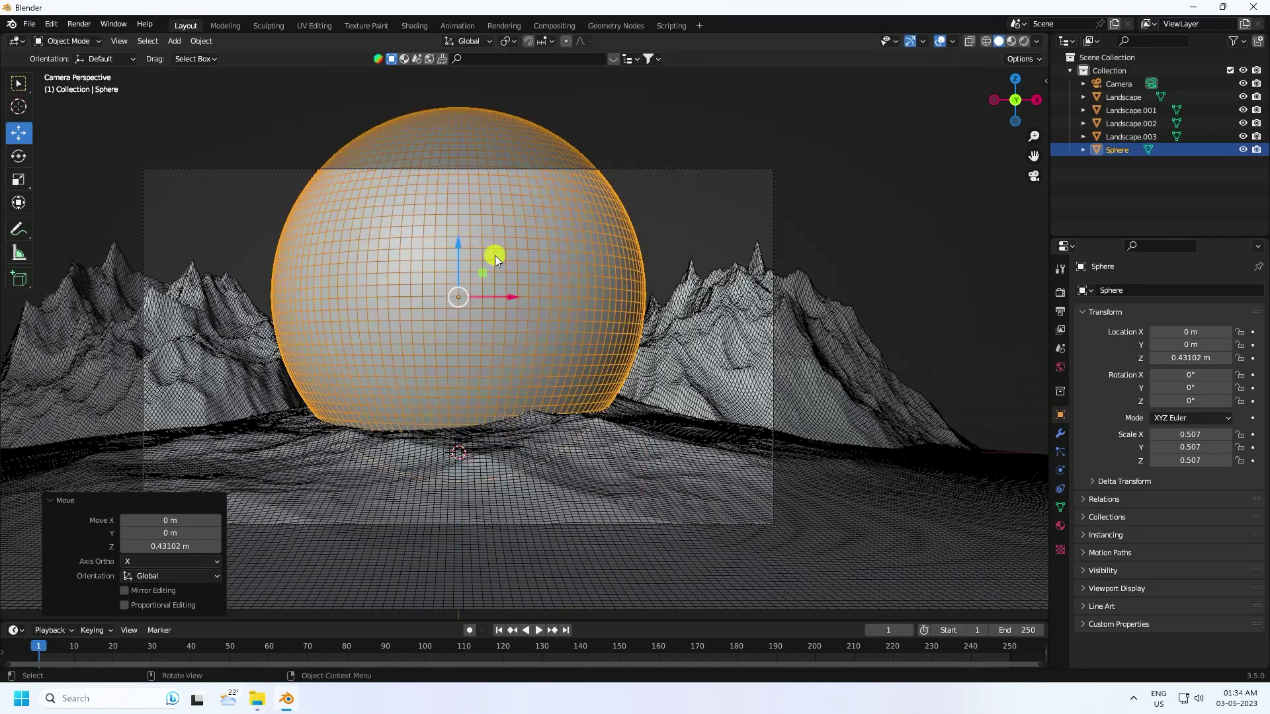
left_click_drag(1187, 340, 566, 357)
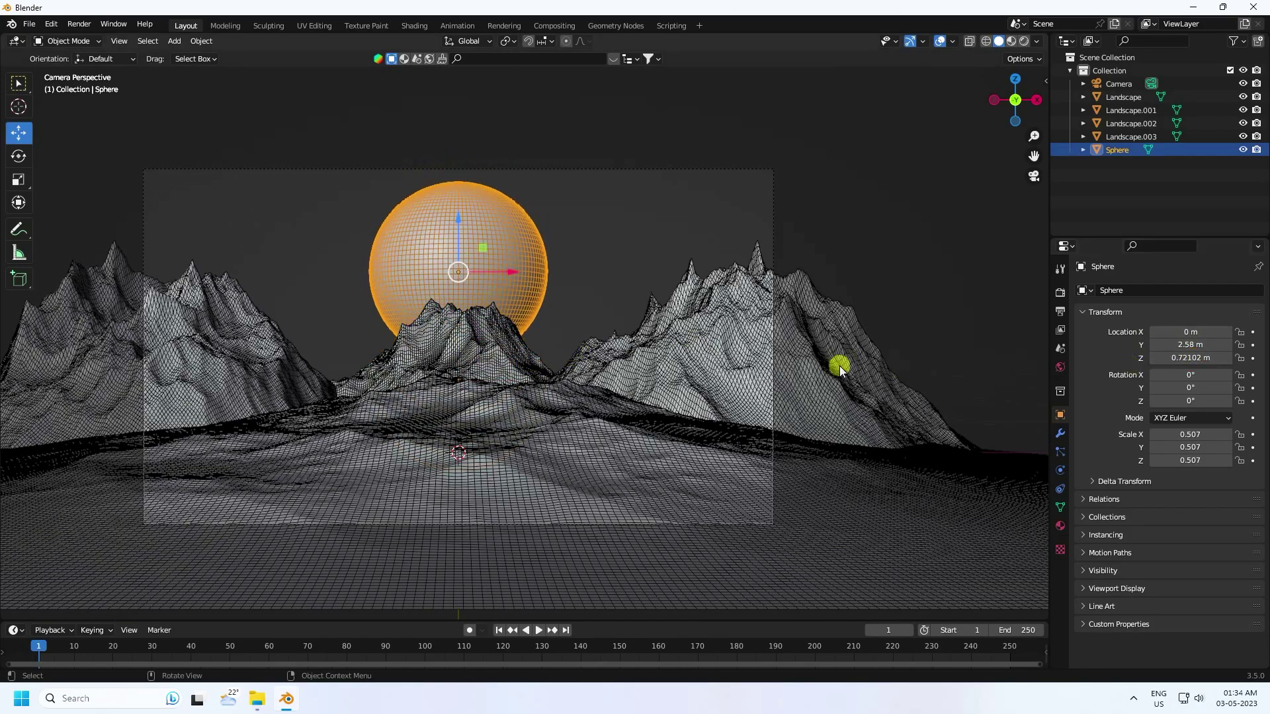
Nudge the central mountain Landscape.003 to X -0.062277 m.
left_click(450, 314)
left_click_drag(443, 387, 443, 397)
left_click_drag(502, 450, 475, 445)
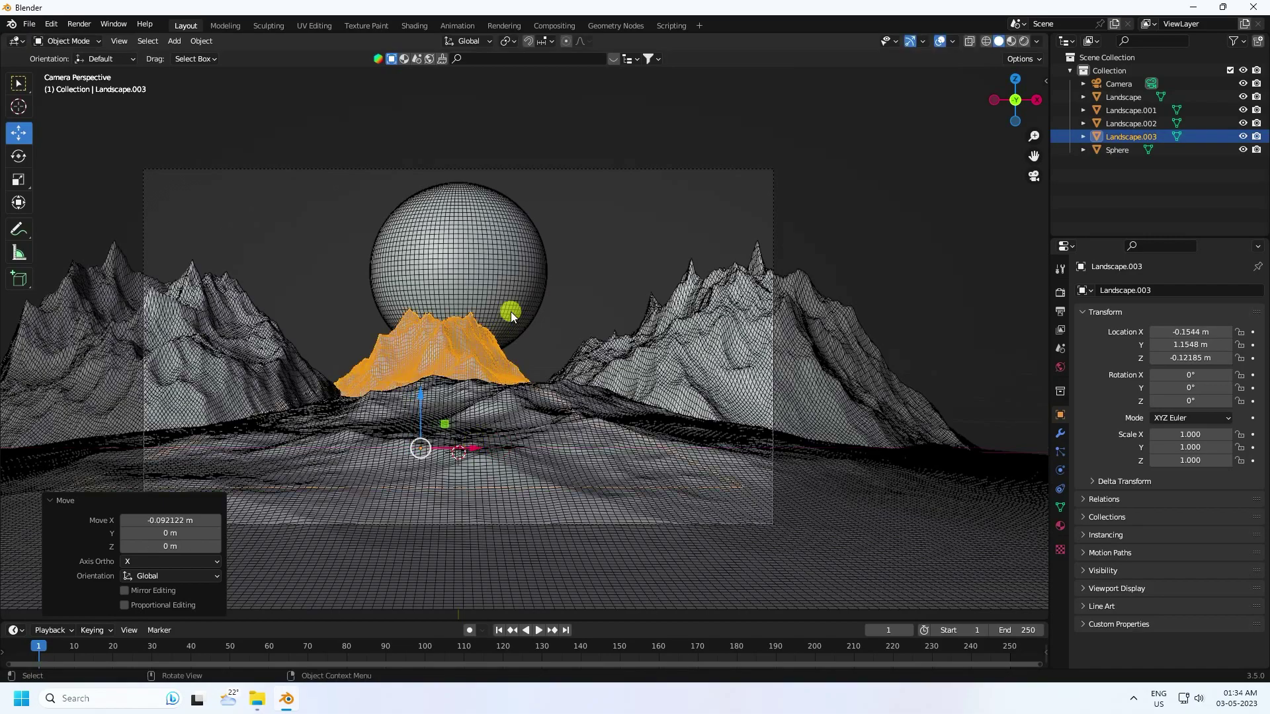
key("ctrl+z")
left_click(566, 268)
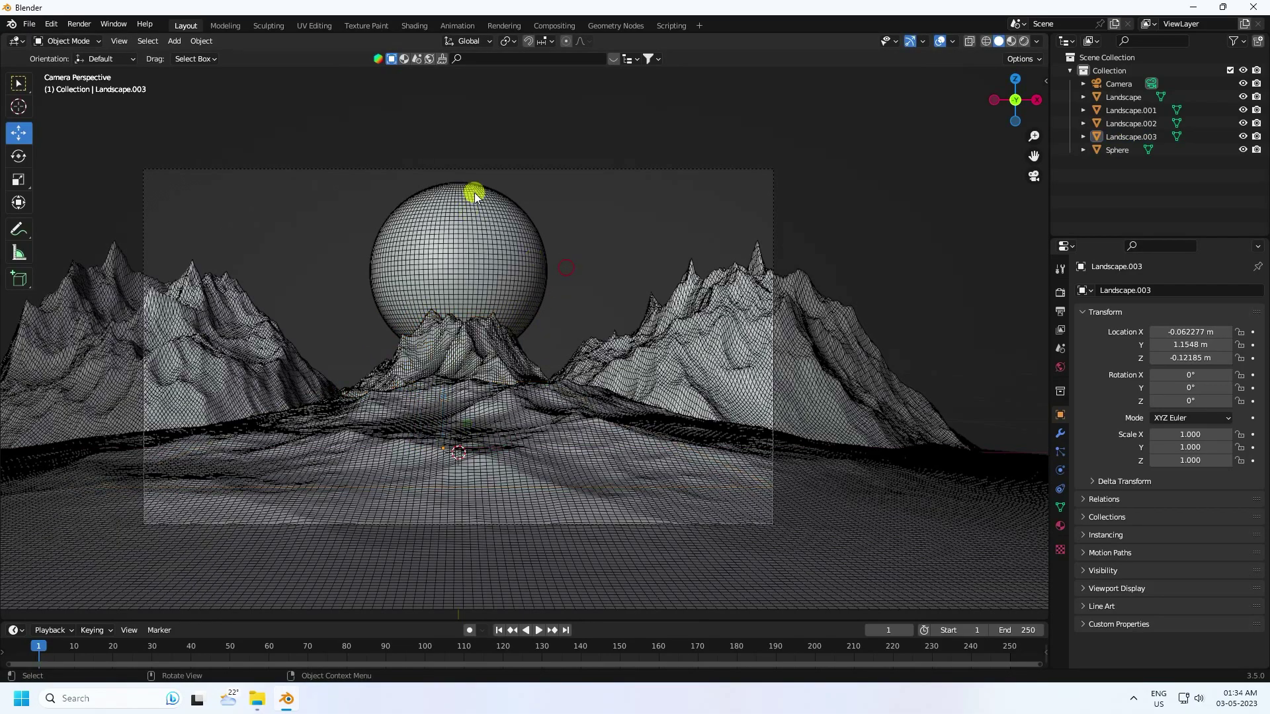
Push the sphere farther back to Location Y 3.4 m.
scroll(474, 192, "up", 1)
left_click(463, 219)
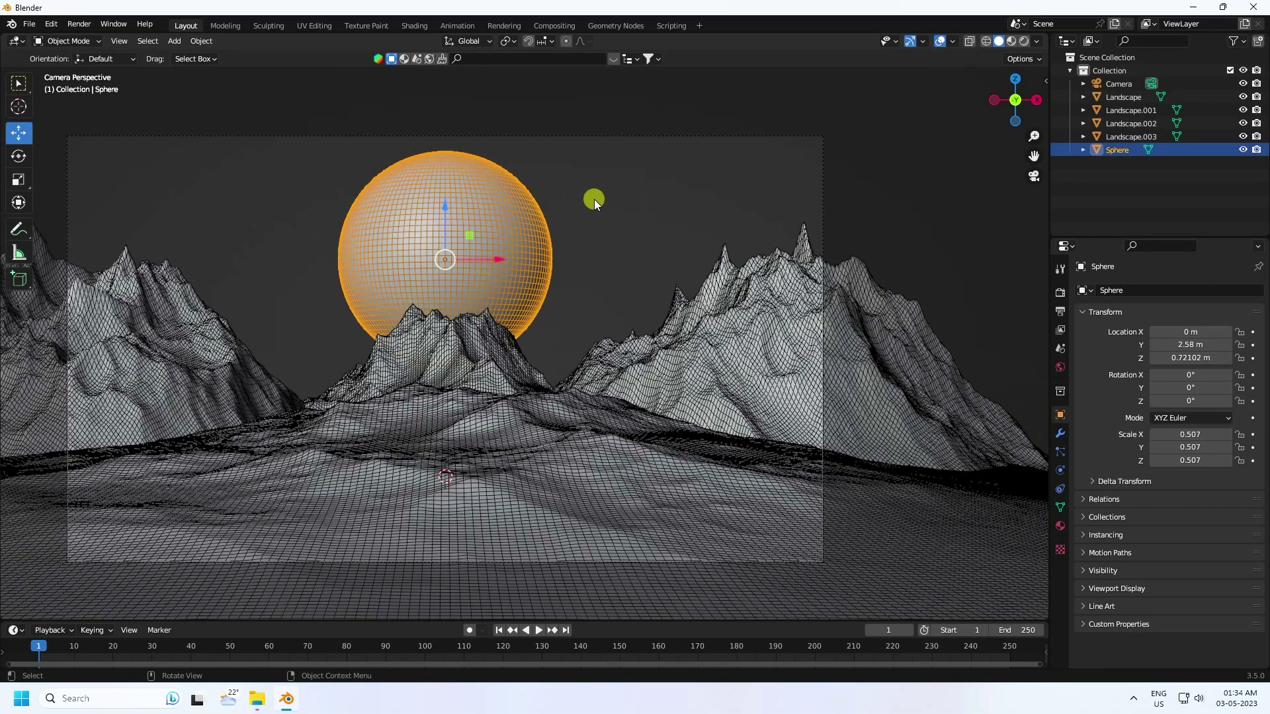
left_click_drag(1157, 344, 611, 342)
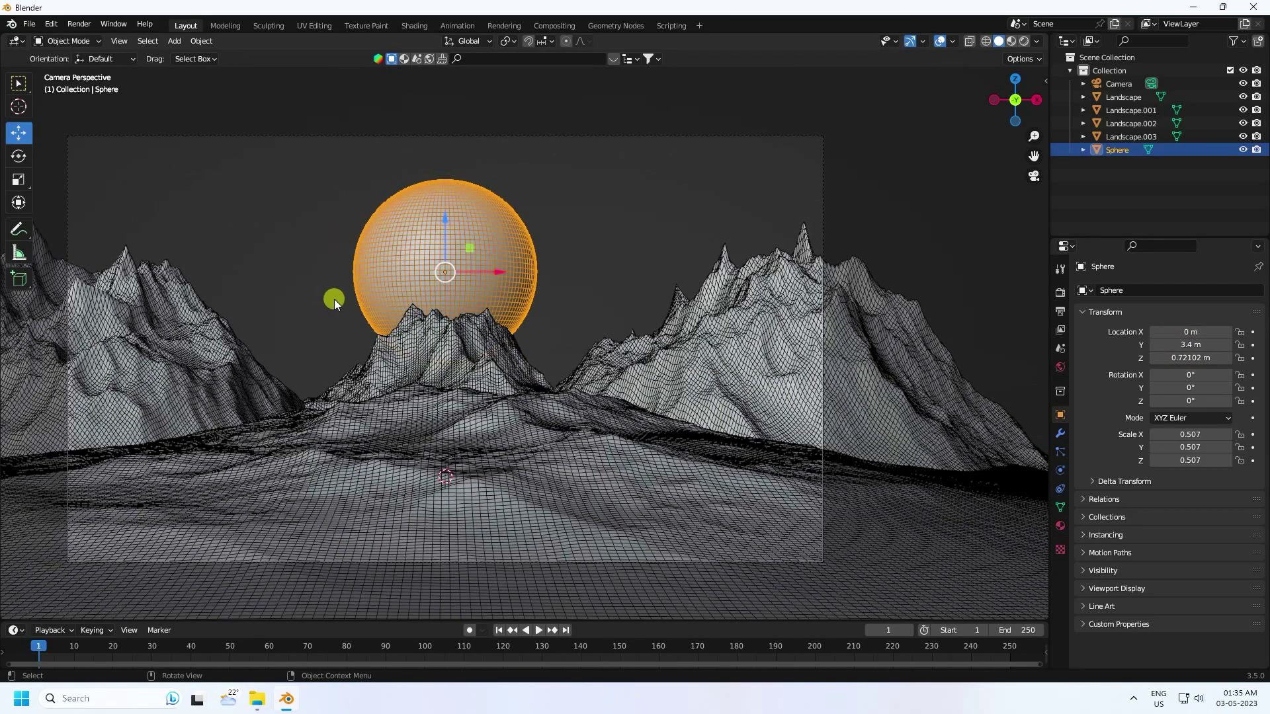
middle_click_drag(335, 299, 419, 294, "shift")
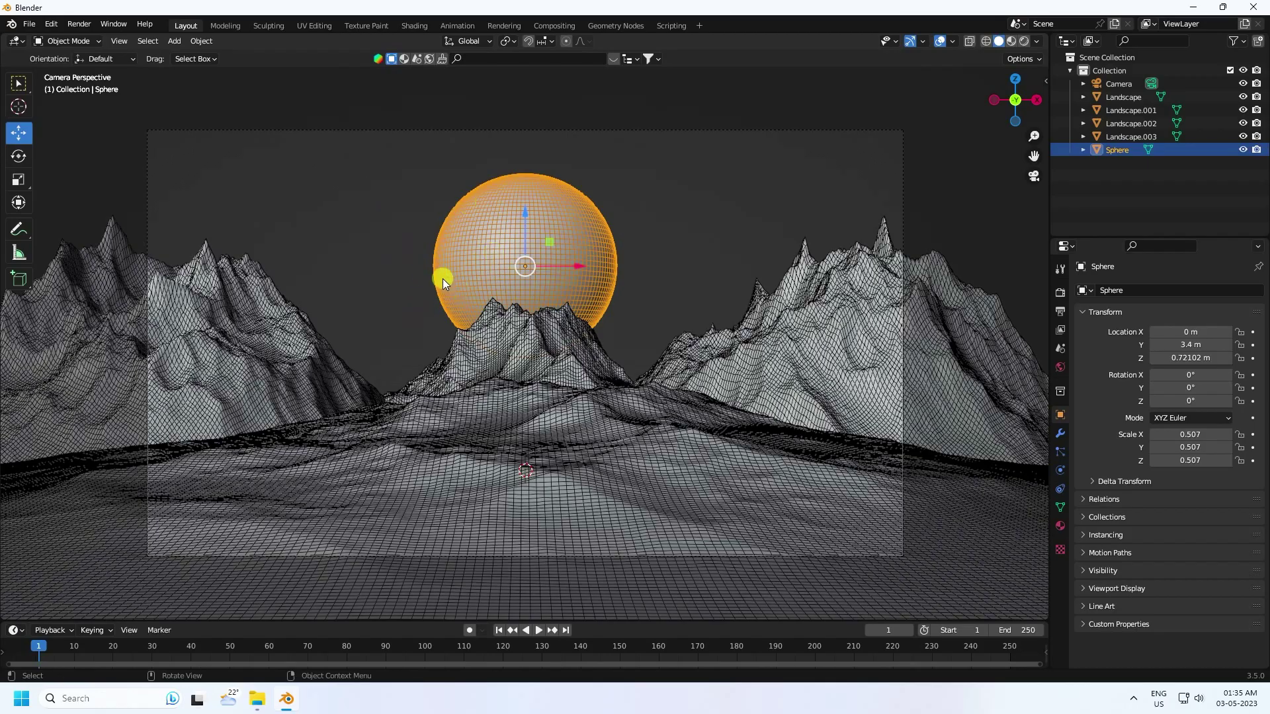
left_click(417, 273)
middle_click_drag(495, 266, 725, 434)
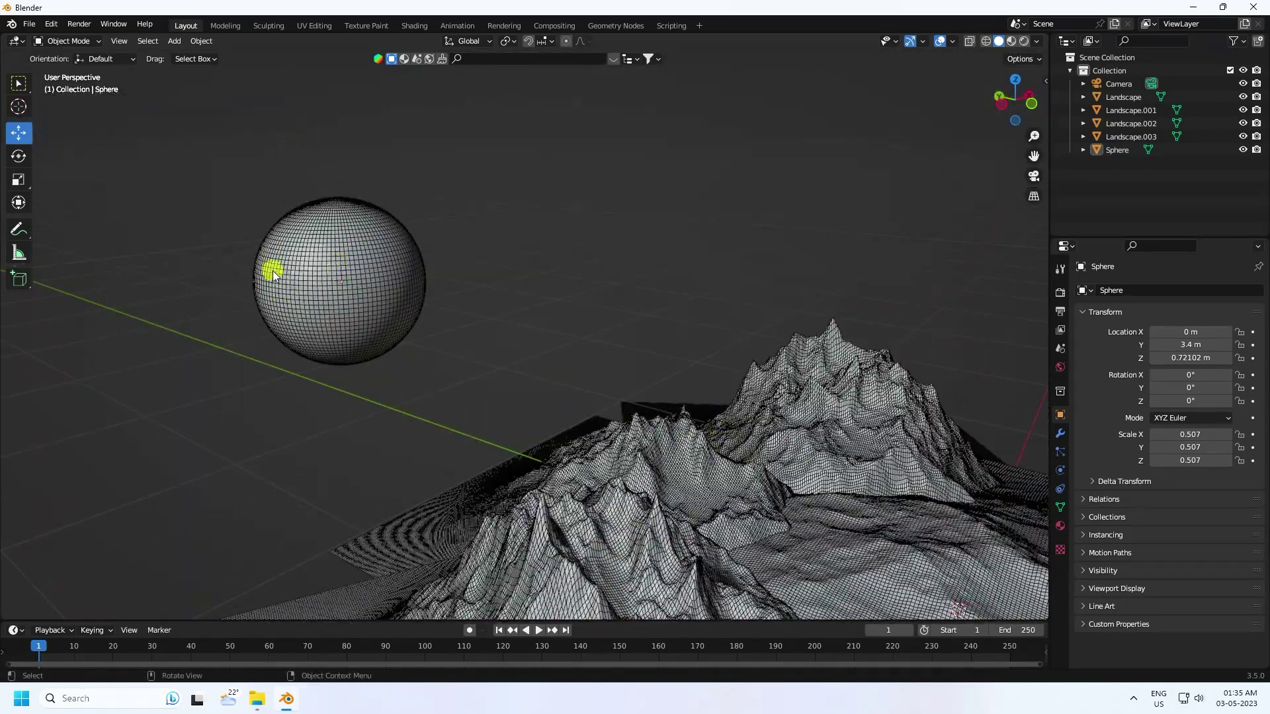
Add a torus with 97 major and 42 minor segments.
left_click(185, 46)
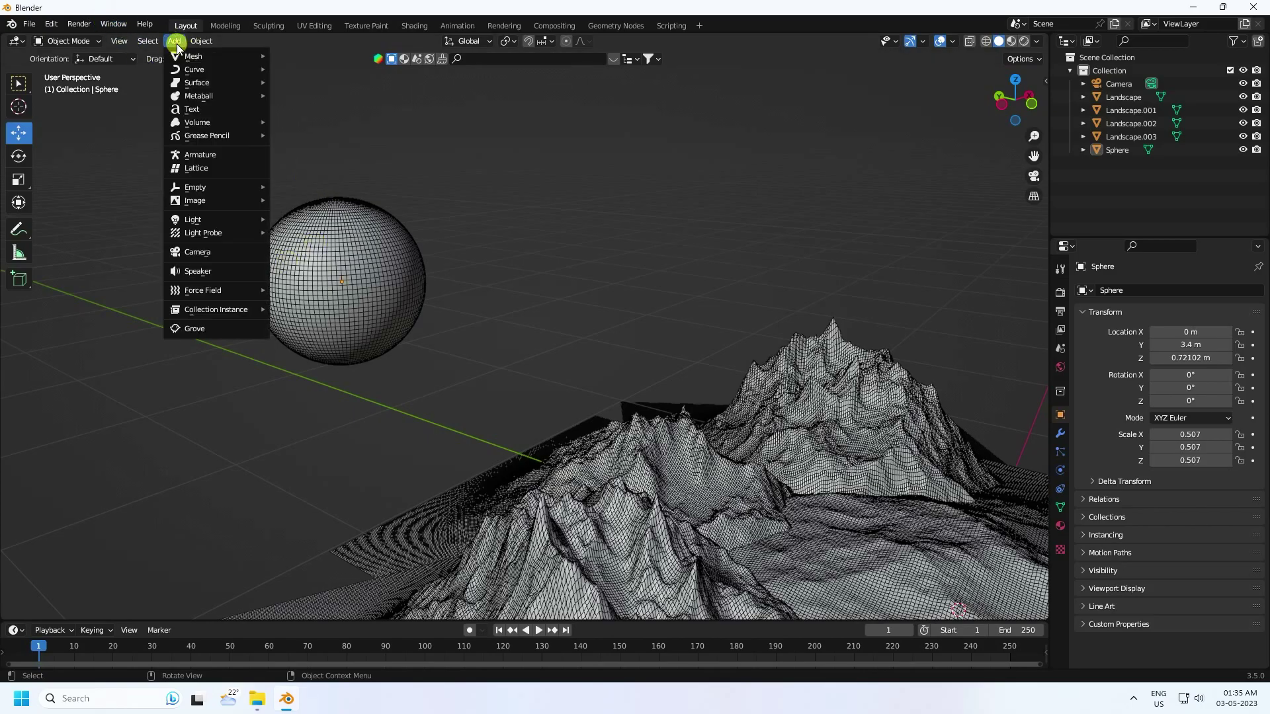
mouse_move(207, 56)
left_click(318, 148)
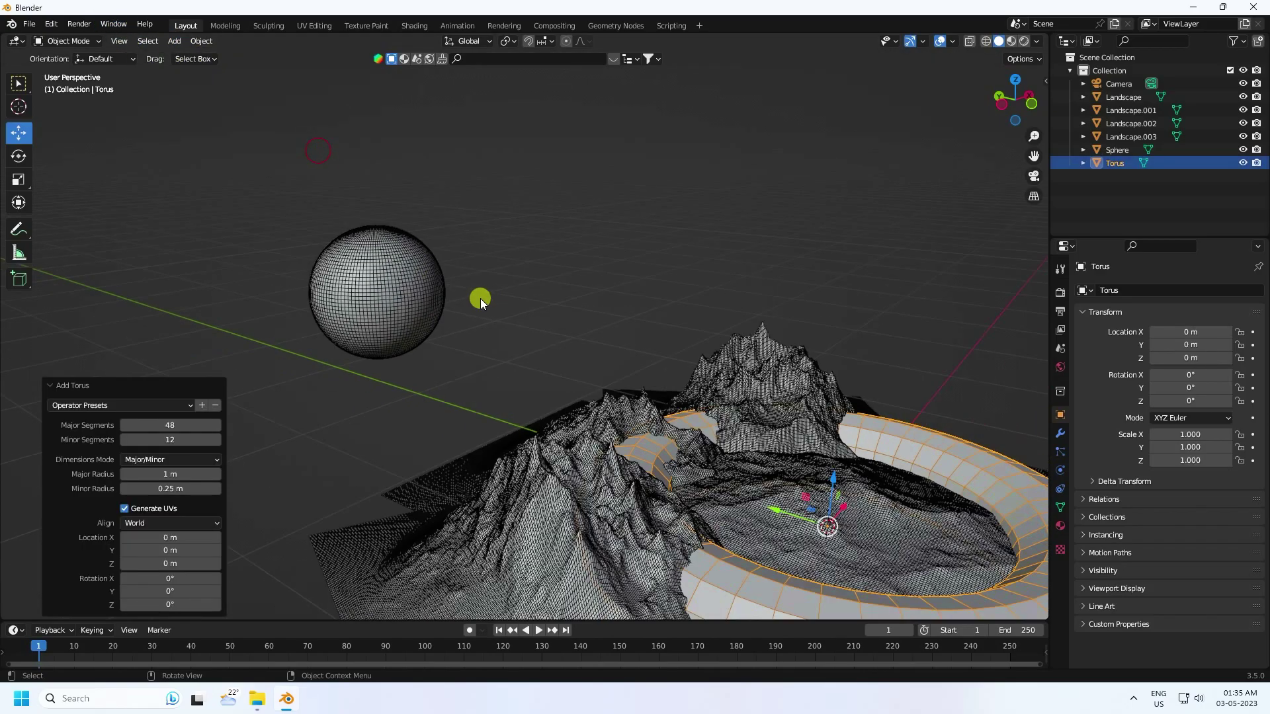
scroll(556, 402, "up", 3)
scroll(557, 402, "down", 4)
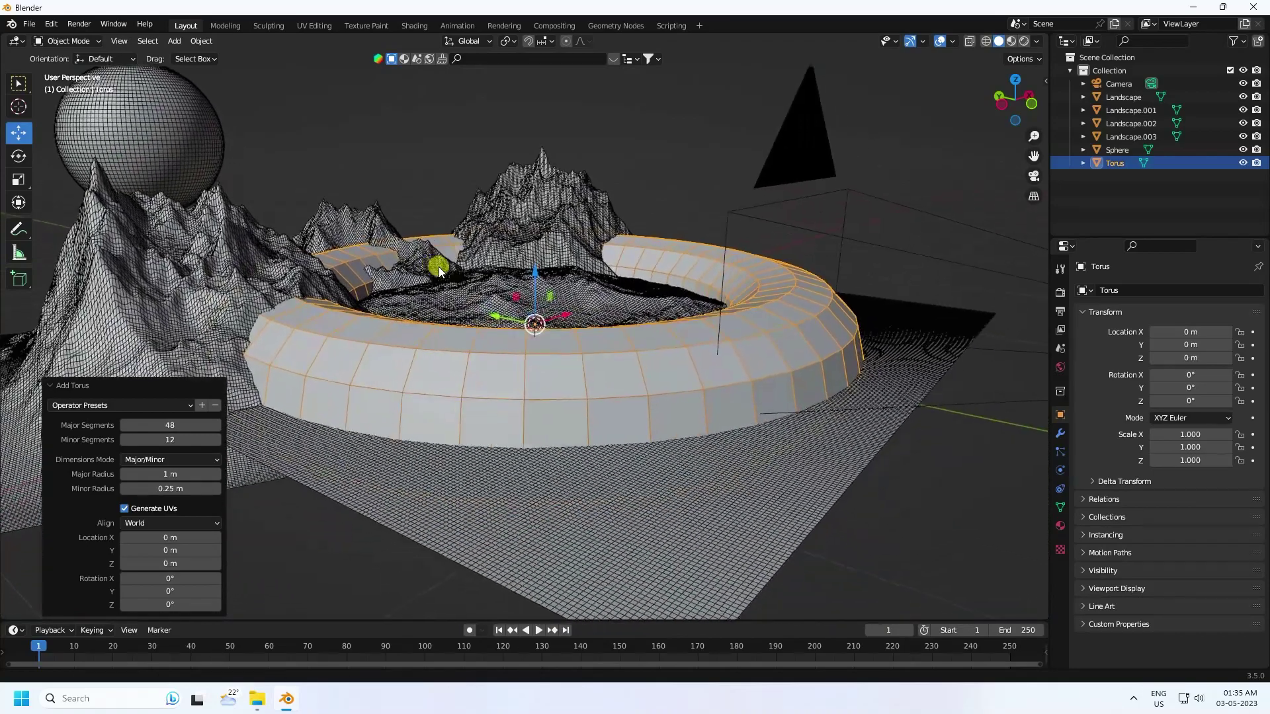
left_click_drag(170, 425, 541, 275)
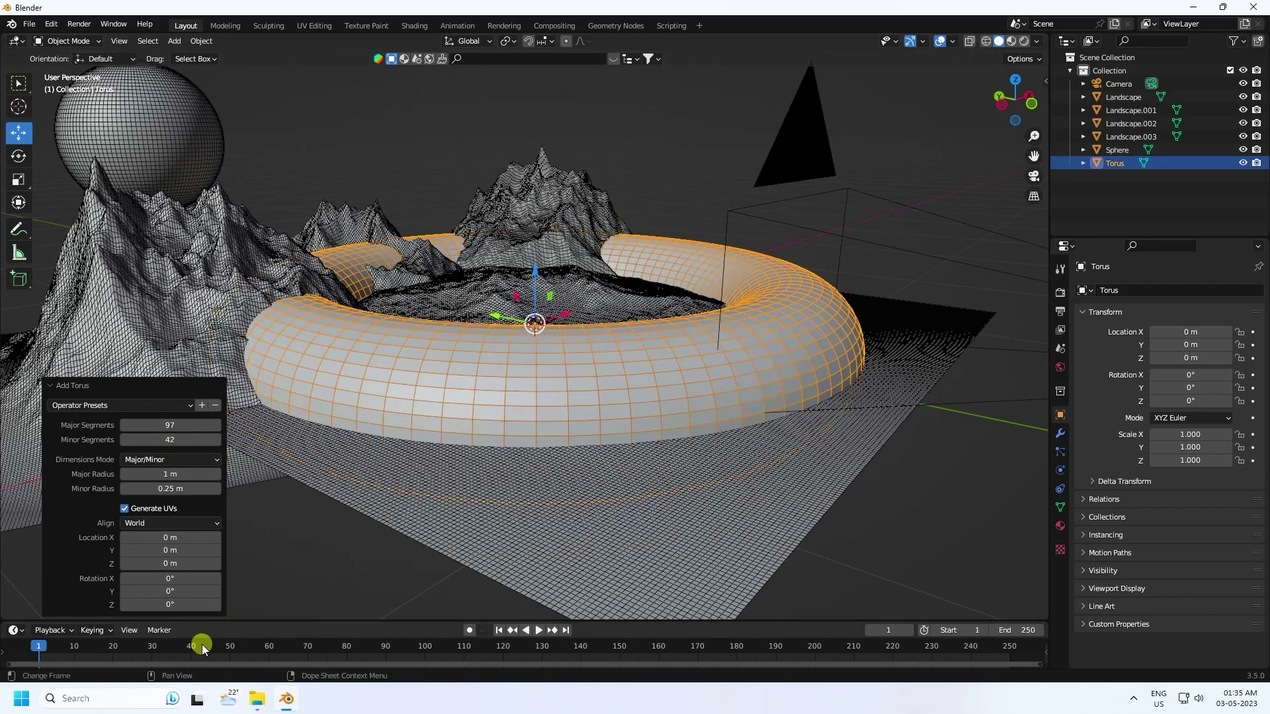
Stand the torus upright at 90° X rotation, 0° Y, and scale it to 0.436.
left_click_drag(170, 588, 733, 267)
type("0")
key("Return")
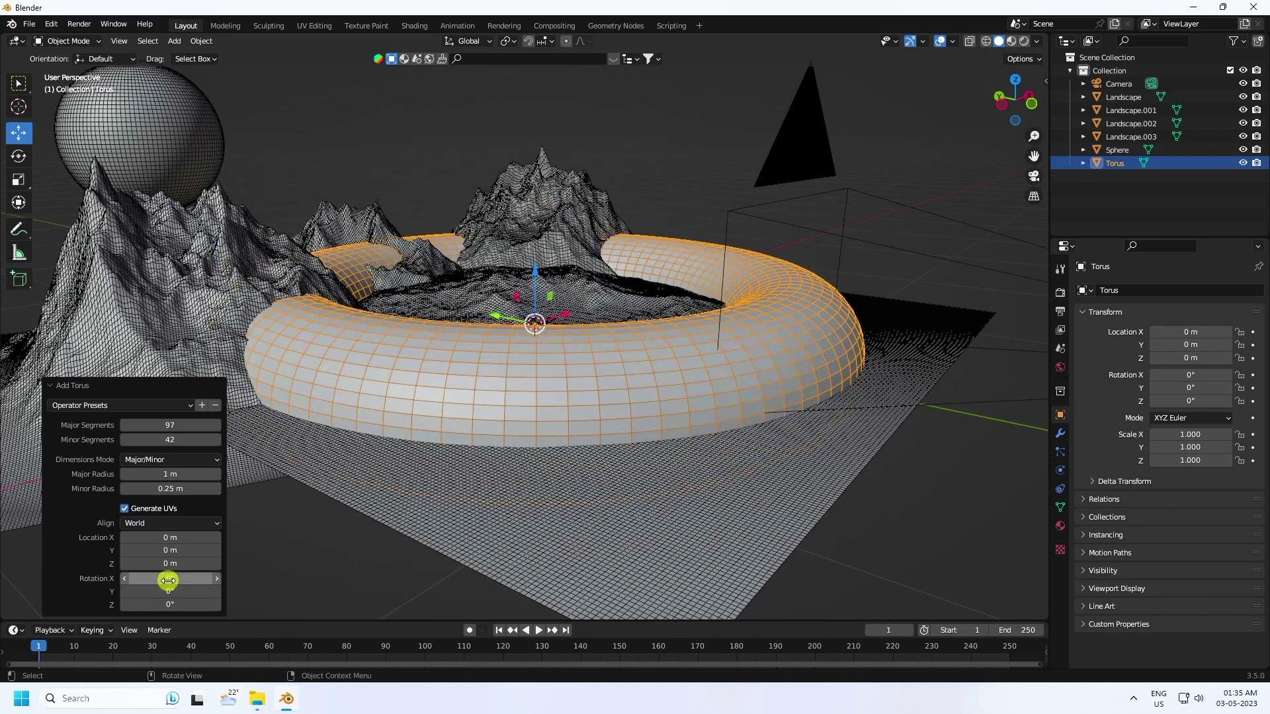
left_click(169, 579)
type("90")
key("Return")
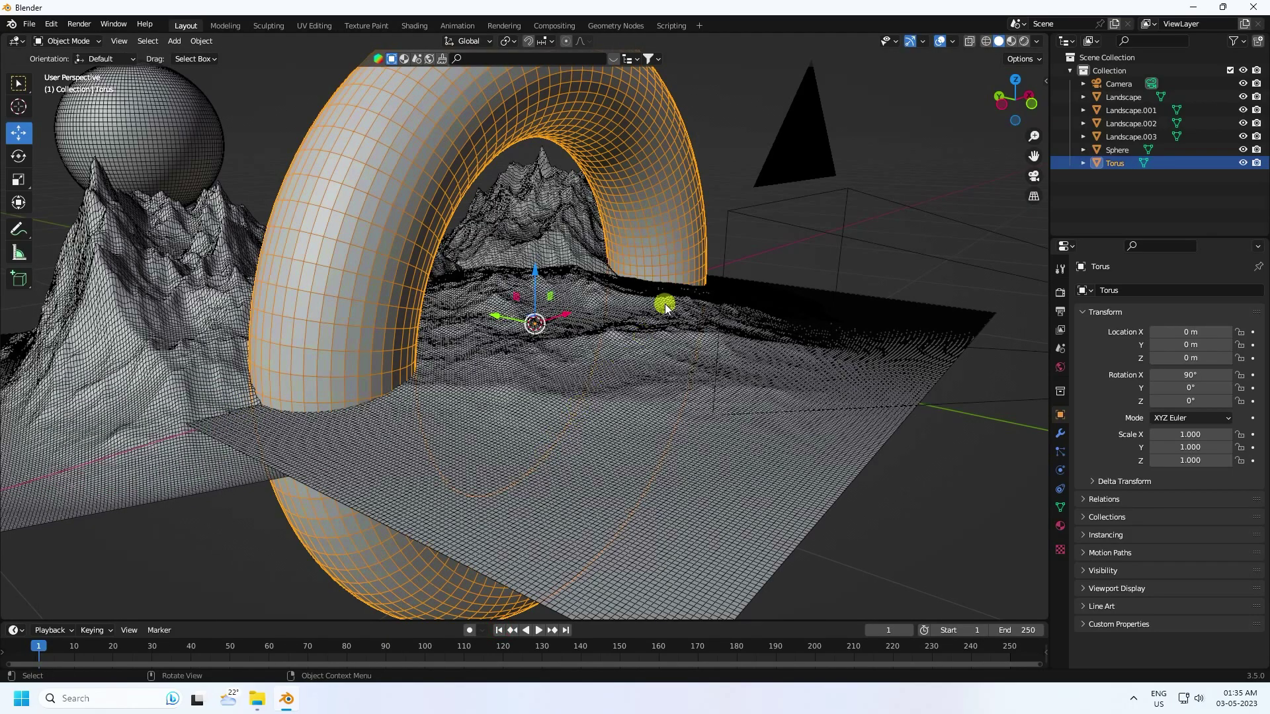
key("s")
left_click(612, 312)
Move the torus beside the sphere, raising it along Z and shifting it along Y.
key("KP_0")
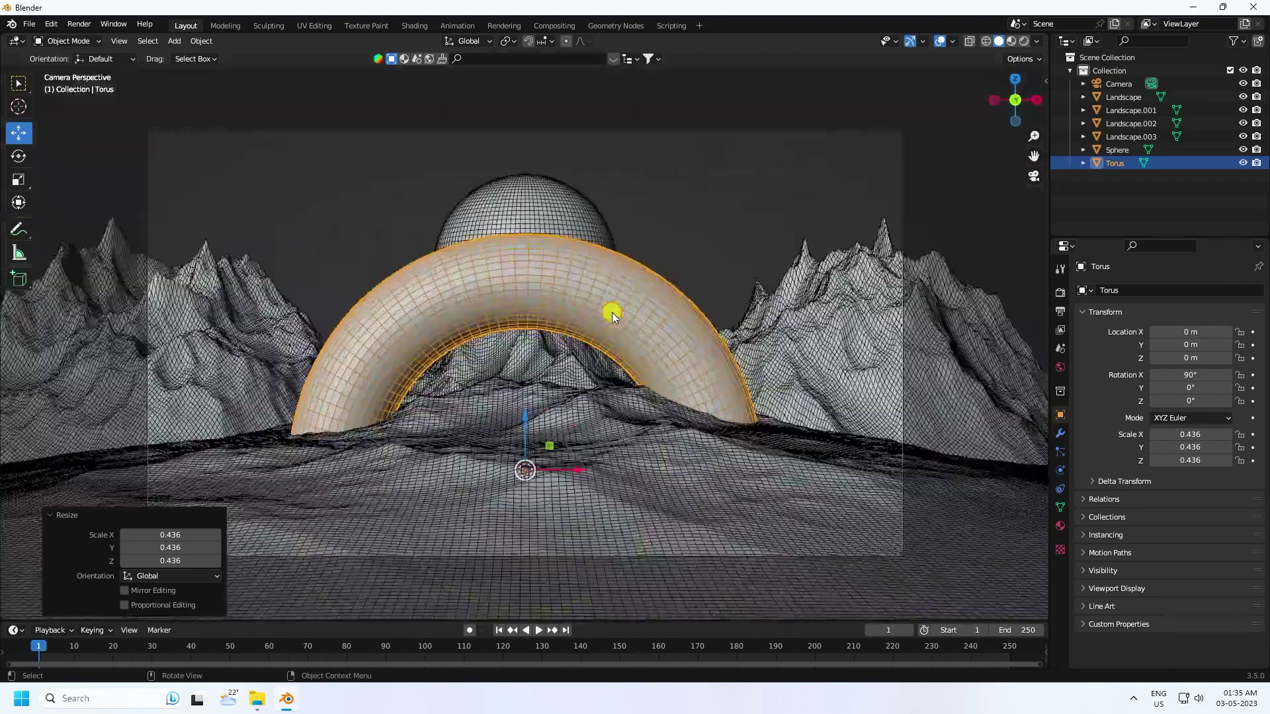
left_click_drag(526, 417, 528, 195)
left_click_drag(1187, 344, 692, 312)
middle_click_drag(692, 312, 708, 385)
left_click_drag(287, 295, 283, 264)
left_click_drag(232, 328, 344, 321)
Fine-tune the torus position to Y 4.2213 m, Z 0.79166 m.
key("KP_0")
left_click_drag(528, 231, 525, 205)
middle_click_drag(525, 205, 442, 293)
scroll(444, 312, "up", 5)
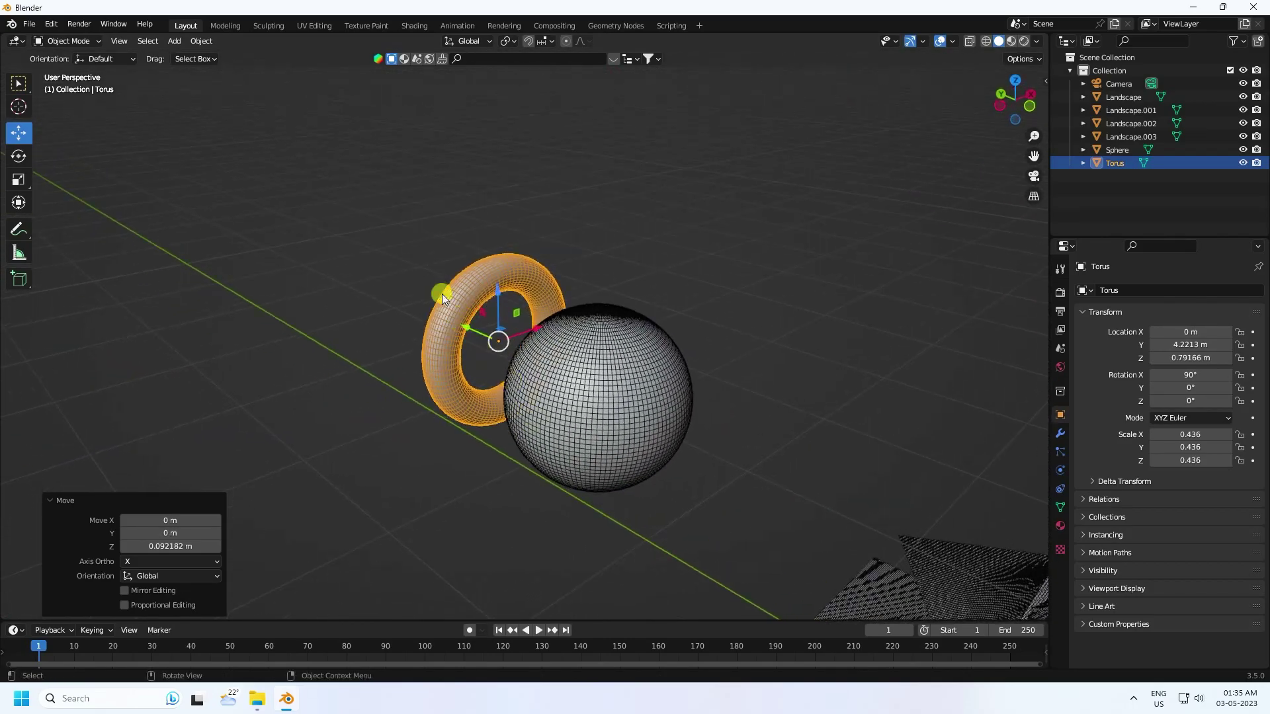
scroll(442, 293, "up", 5)
scroll(396, 275, "up", 2)
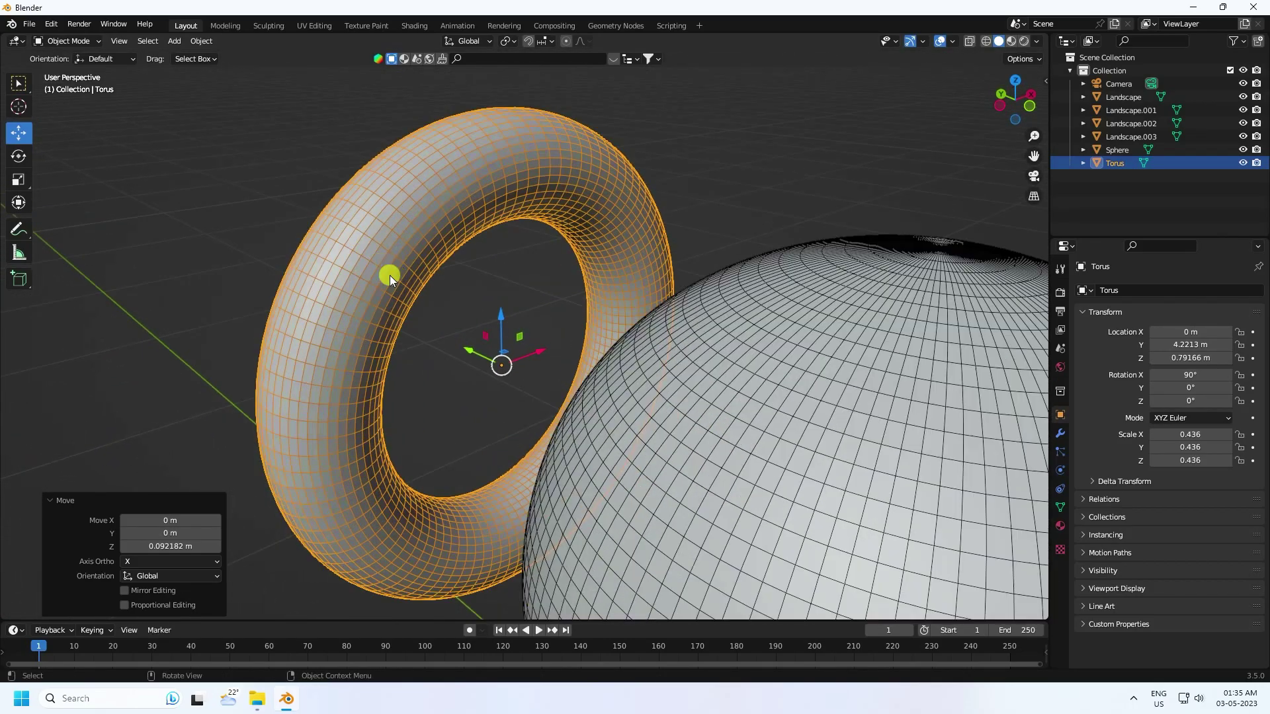
In Edit Mode, shrink/fatten the torus by -0.215 m into a thin ring, then return to Object Mode.
left_click(85, 41)
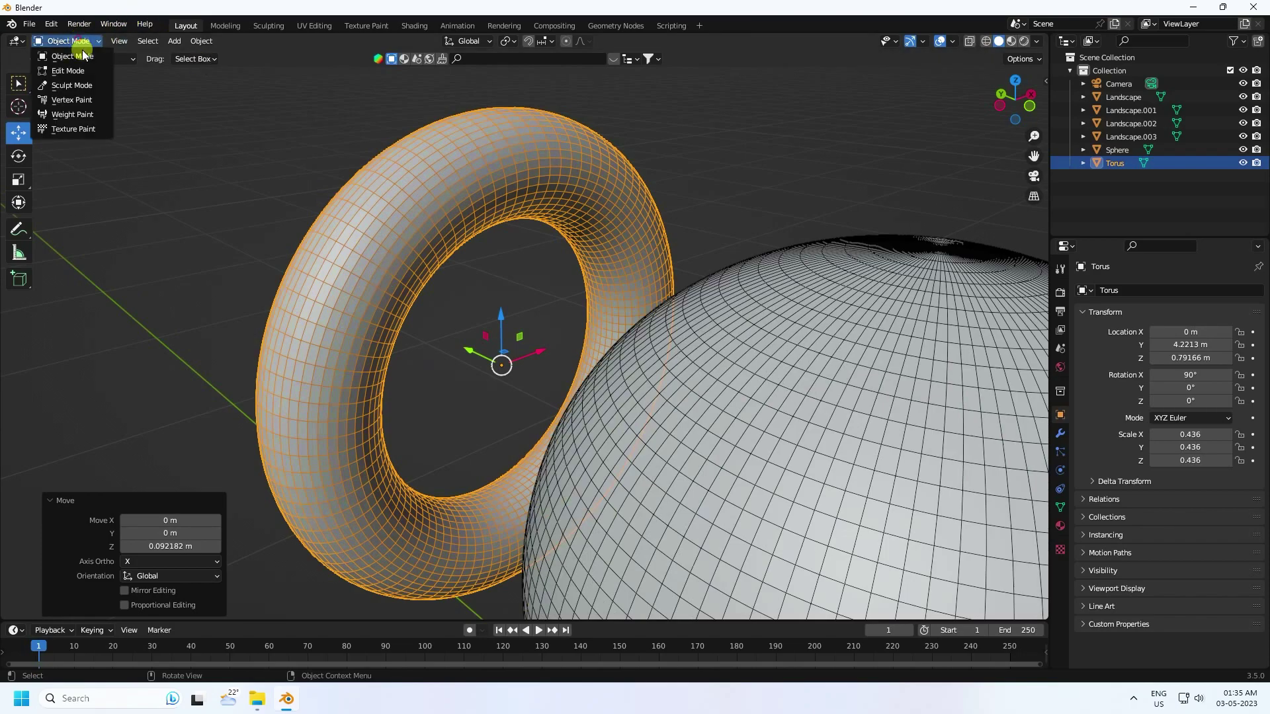
left_click(80, 66)
scroll(221, 193, "up", 2)
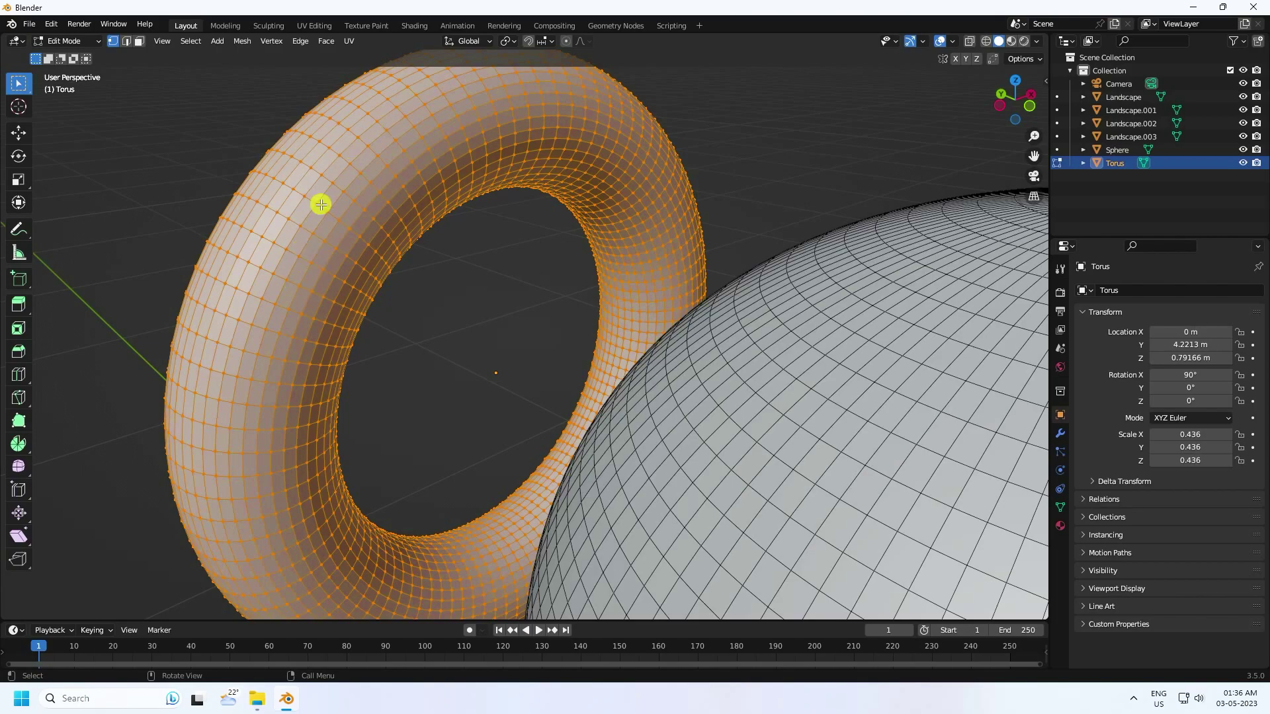
key("alt+s")
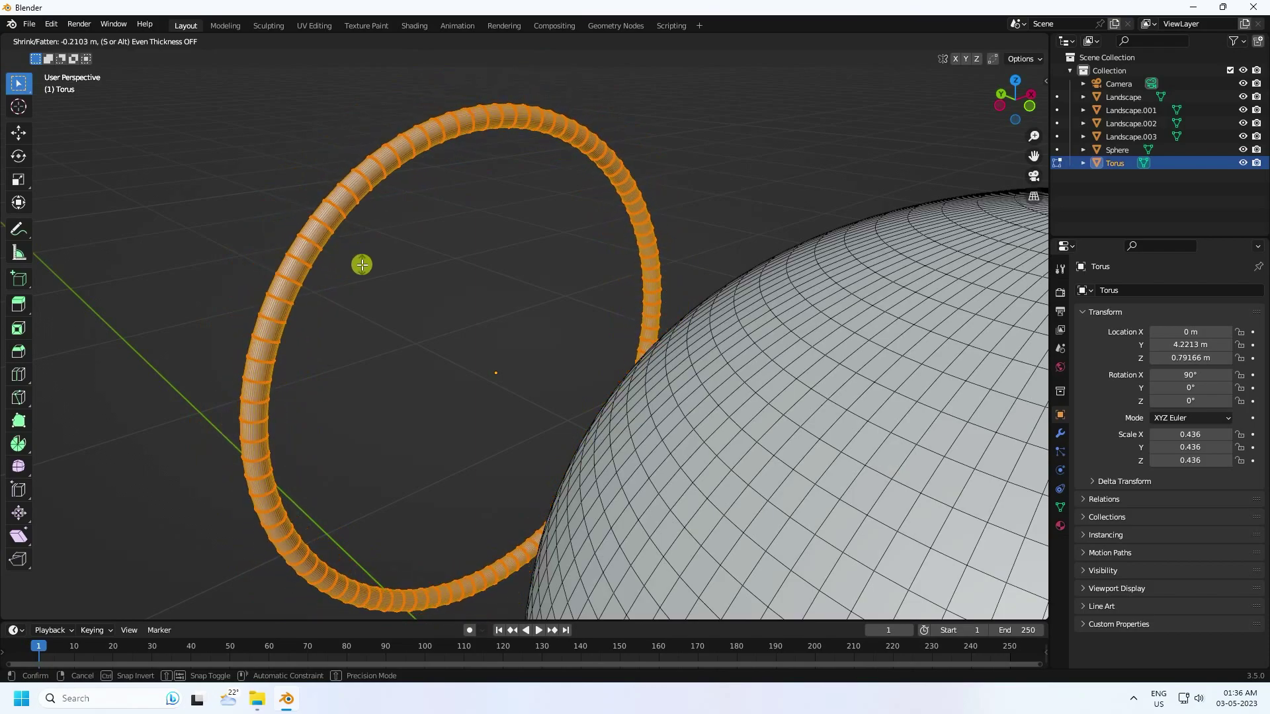
left_click(363, 266)
left_click(49, 41)
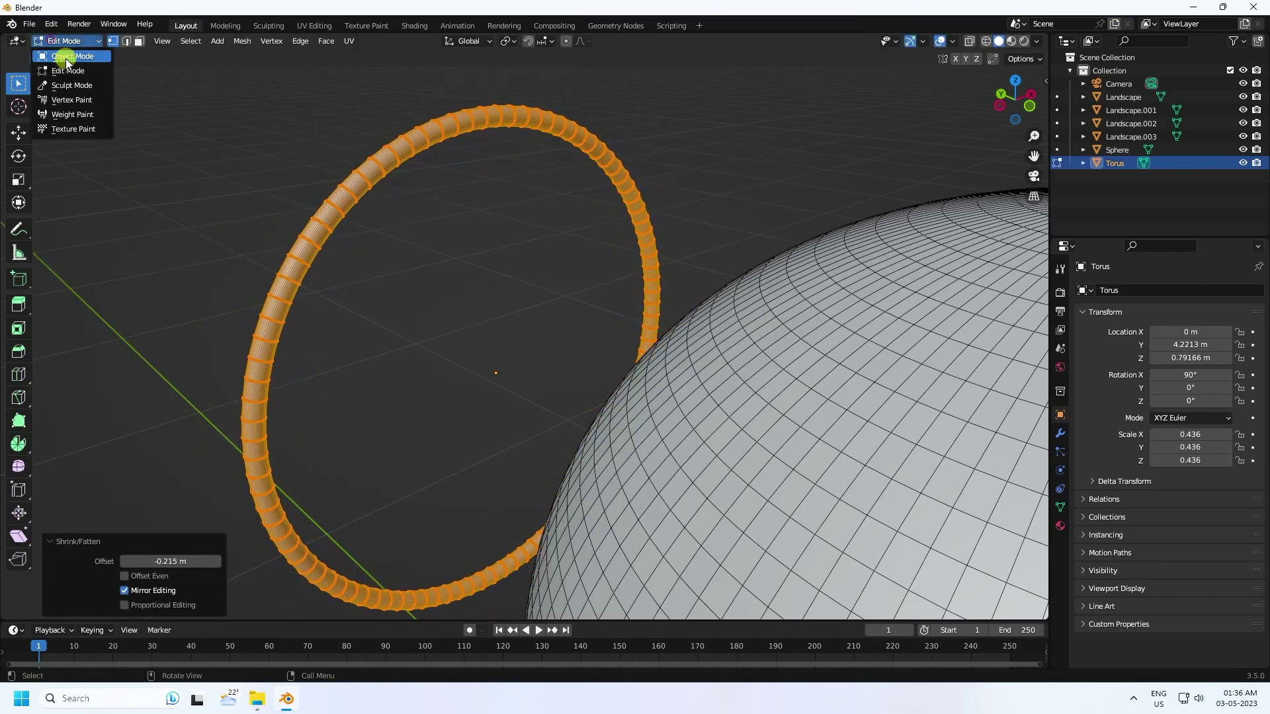
left_click(63, 38)
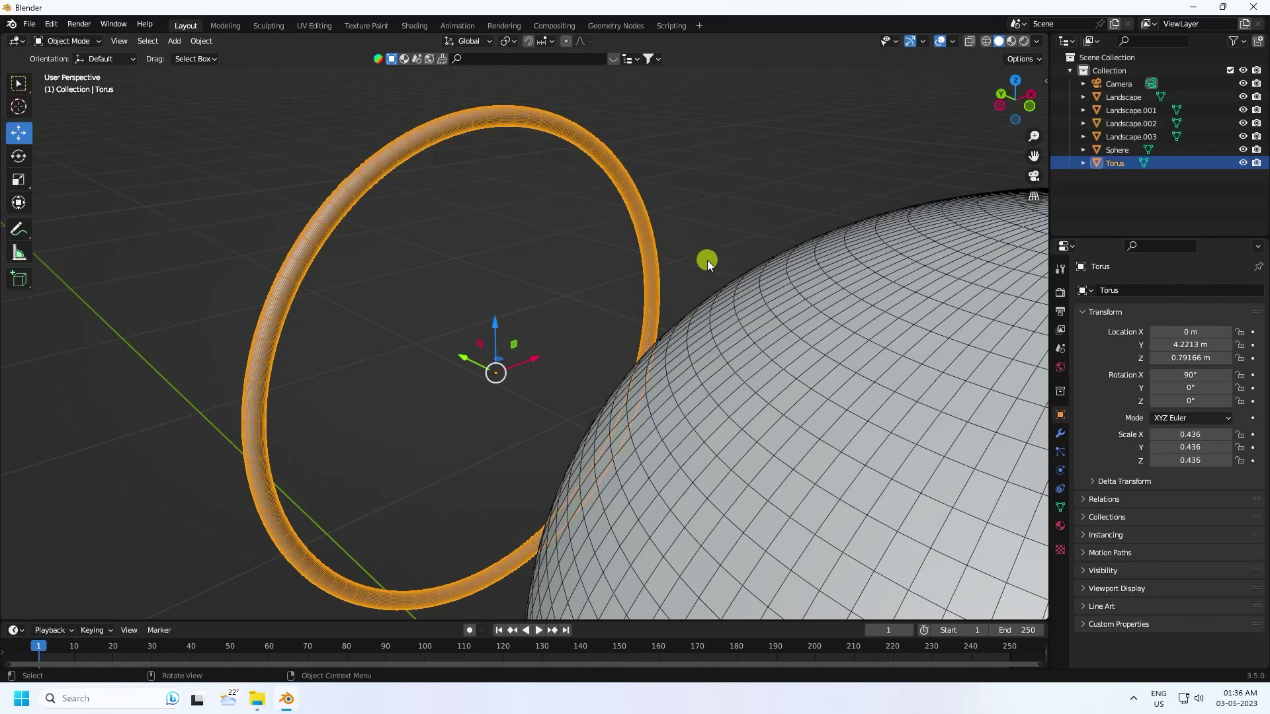
Scale the thin ring up to 0.577 around the sphere in camera view.
key("KP_0")
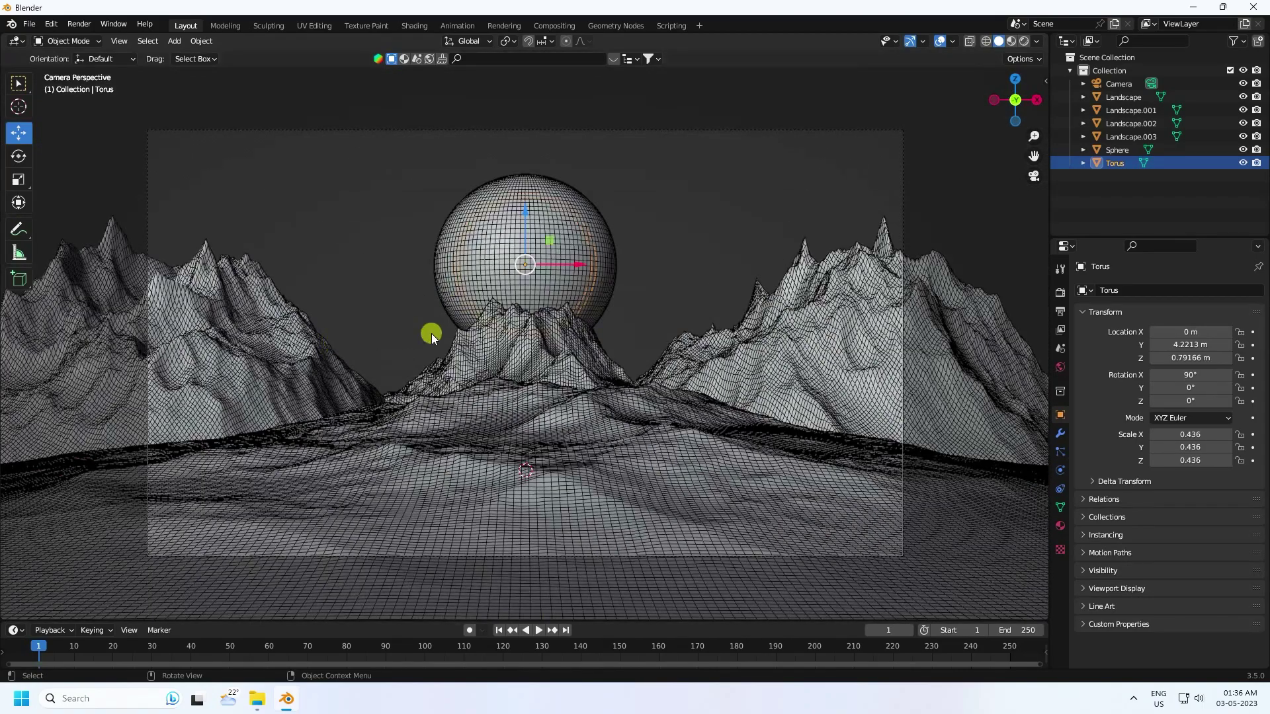
key("s")
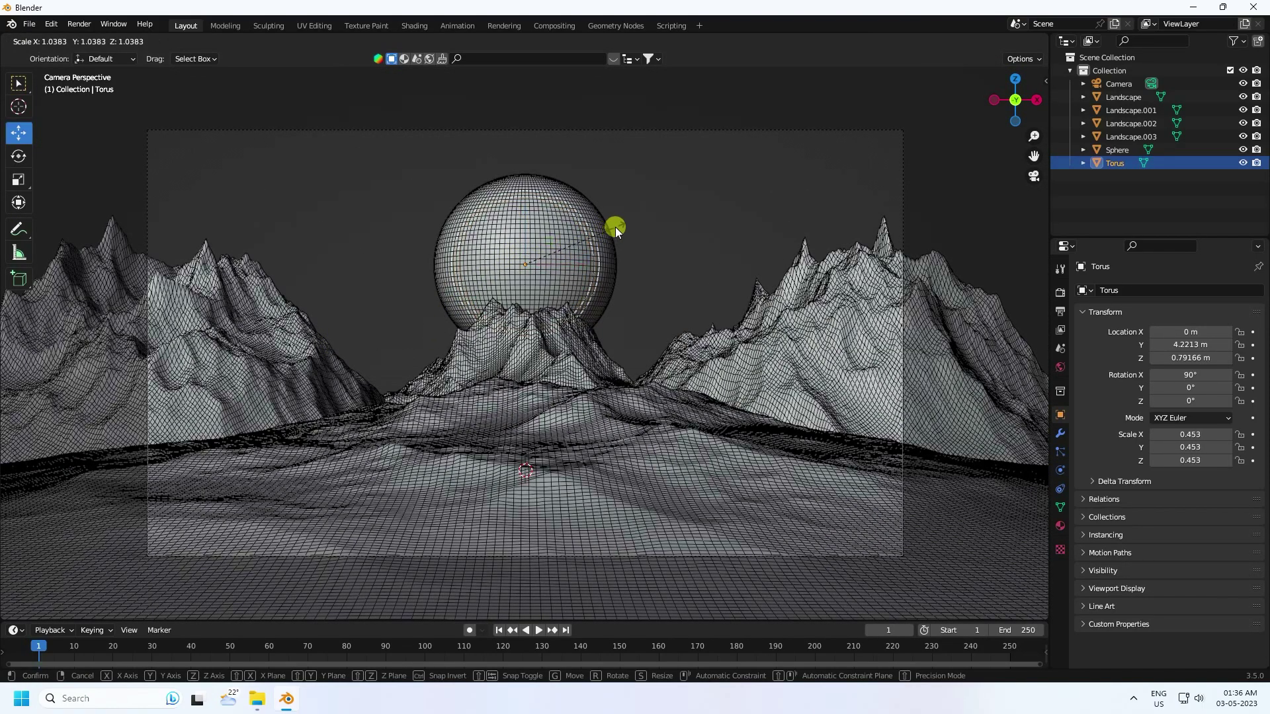
left_click(639, 217)
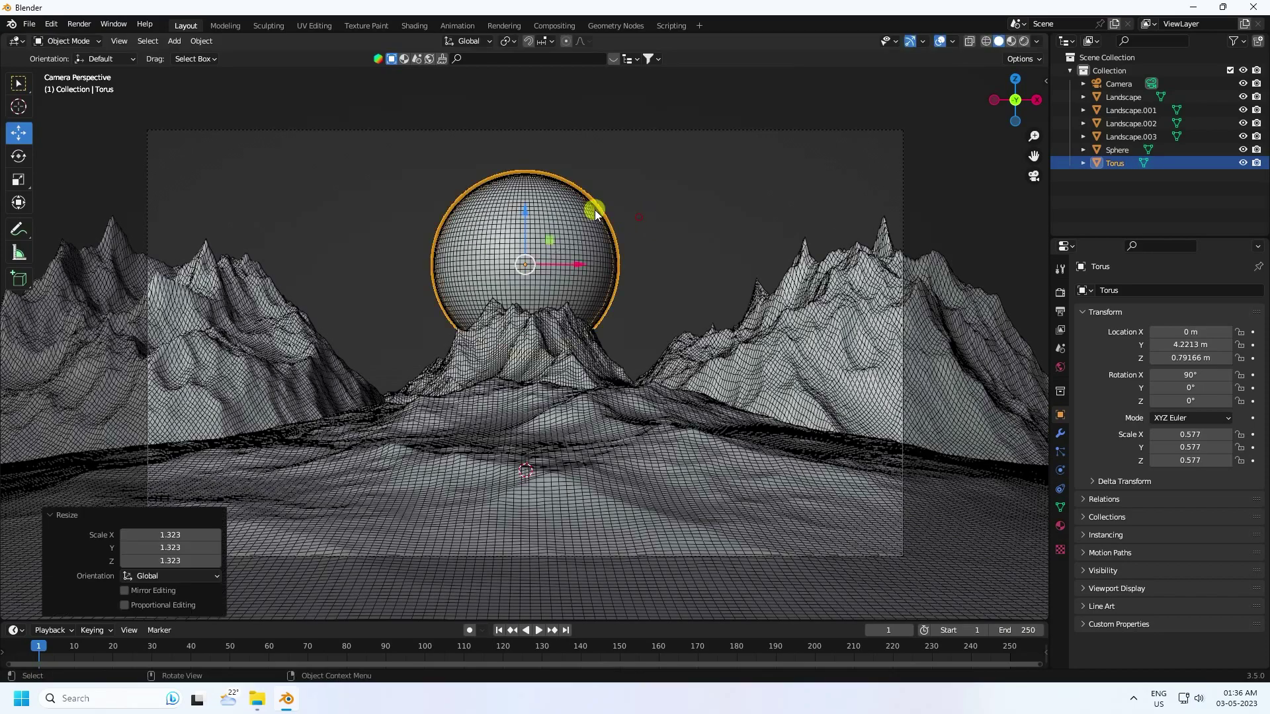
scroll(582, 207, "up", 2)
middle_click_drag(569, 201, 564, 227, "shift")
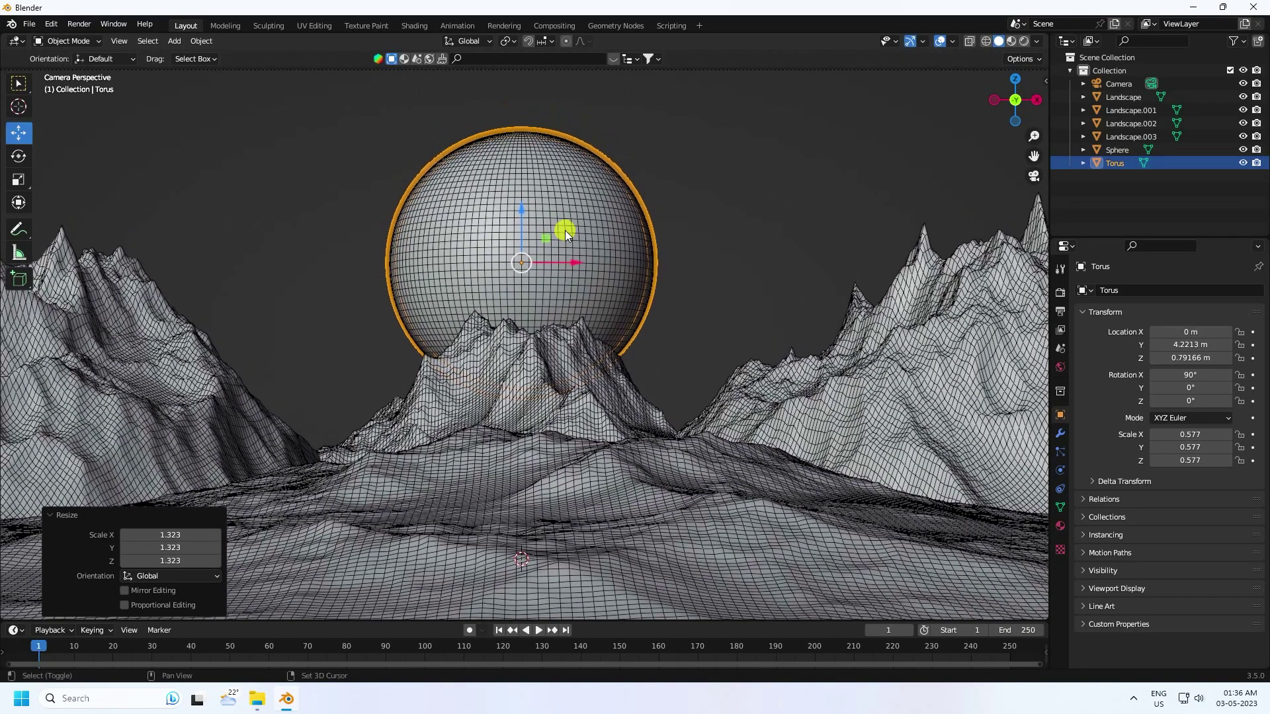
Nudge the ring to X -0.00291 m, Z 0.78584 m to centre it on the sphere.
left_click_drag(570, 264, 568, 266)
left_click_drag(522, 208, 525, 210)
left_click_drag(567, 273, 575, 261)
left_click(665, 211)
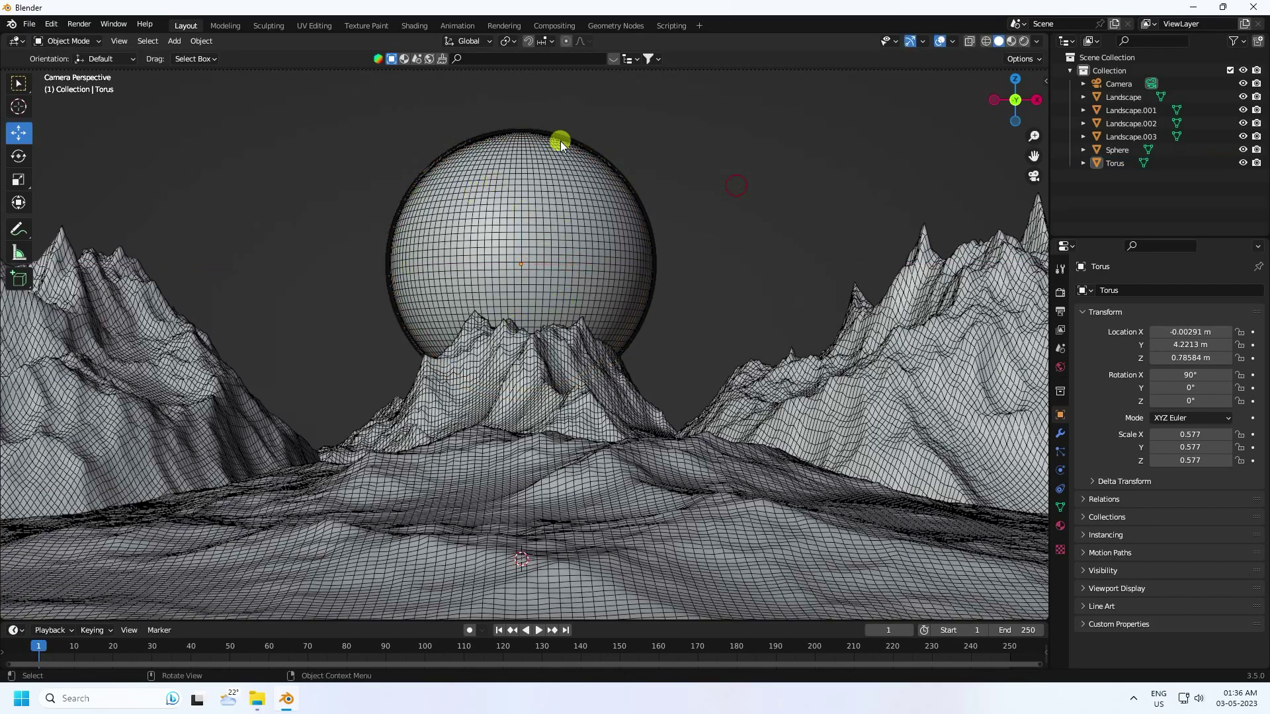
middle_click_drag(539, 199, 547, 250)
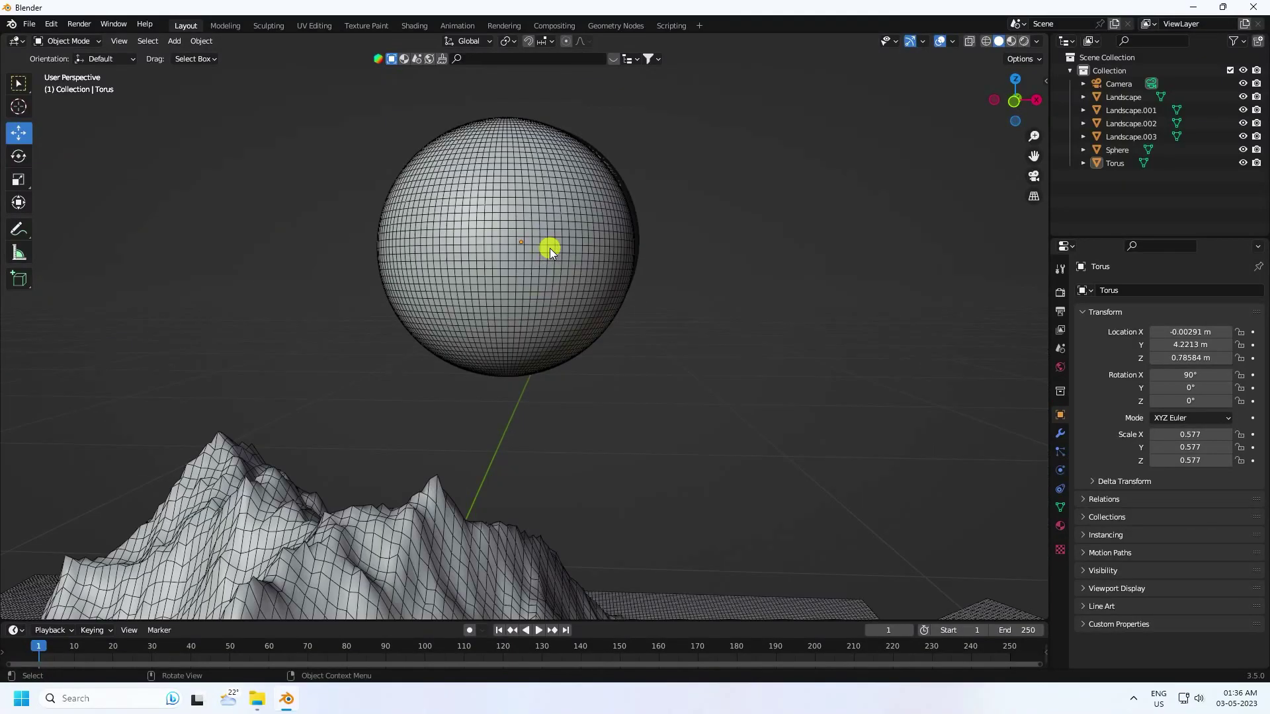
left_click(391, 304)
key("KP_0")
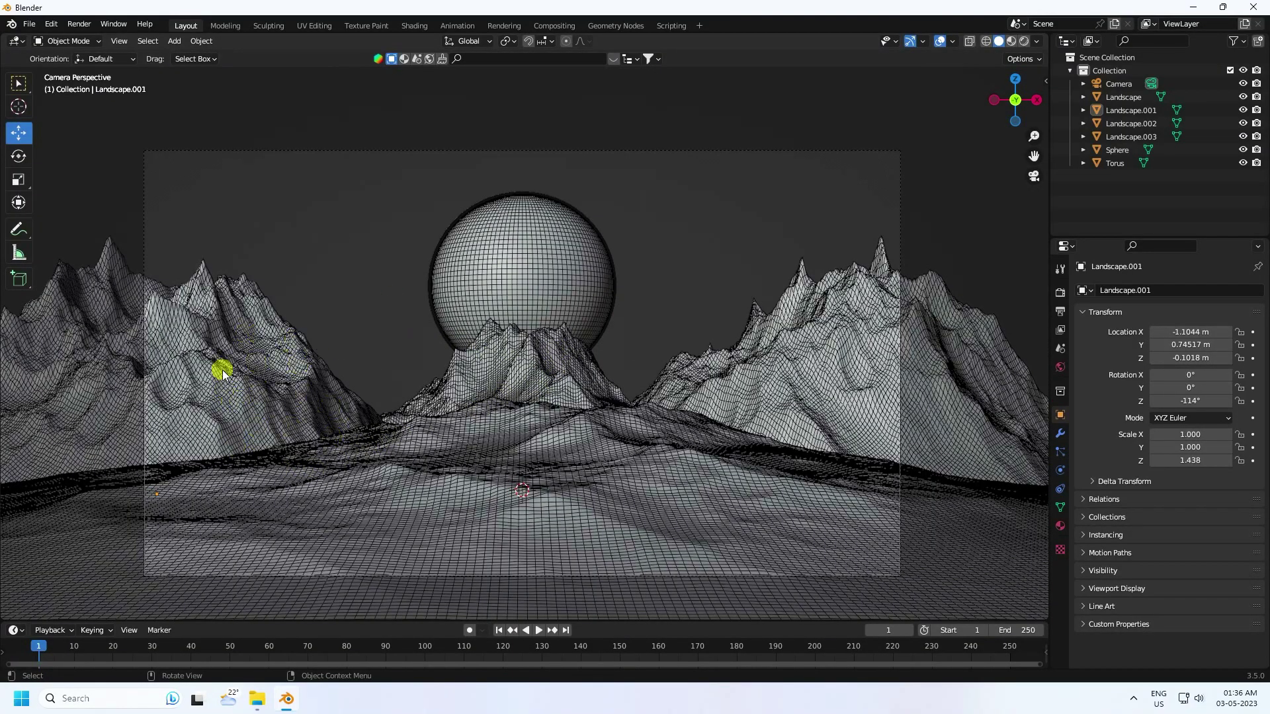
Reposition the left mountain Landscape.001, sliding it right and pulling it closer along Y.
left_click(222, 374)
left_click_drag(213, 489, 300, 516)
middle_click_drag(414, 315, 351, 367)
middle_click_drag(387, 410, 558, 276)
left_click_drag(380, 364, 333, 387)
key("KP_0")
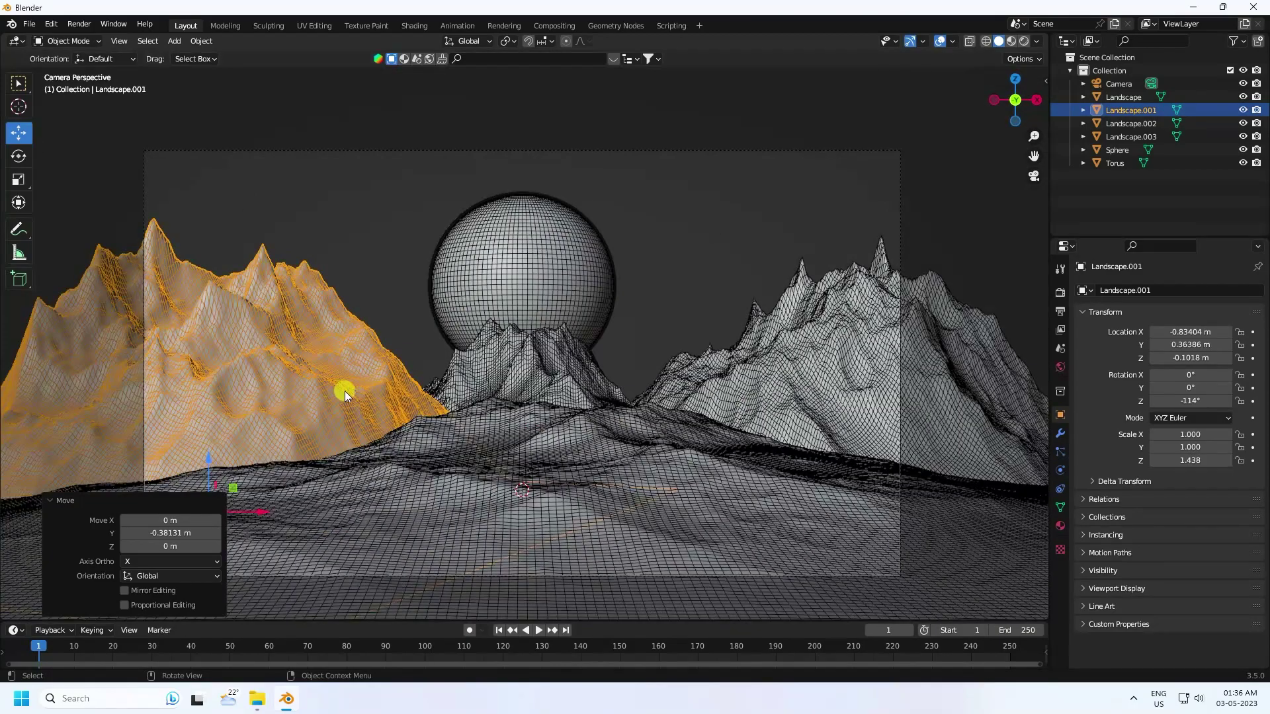
left_click_drag(259, 515, 272, 513)
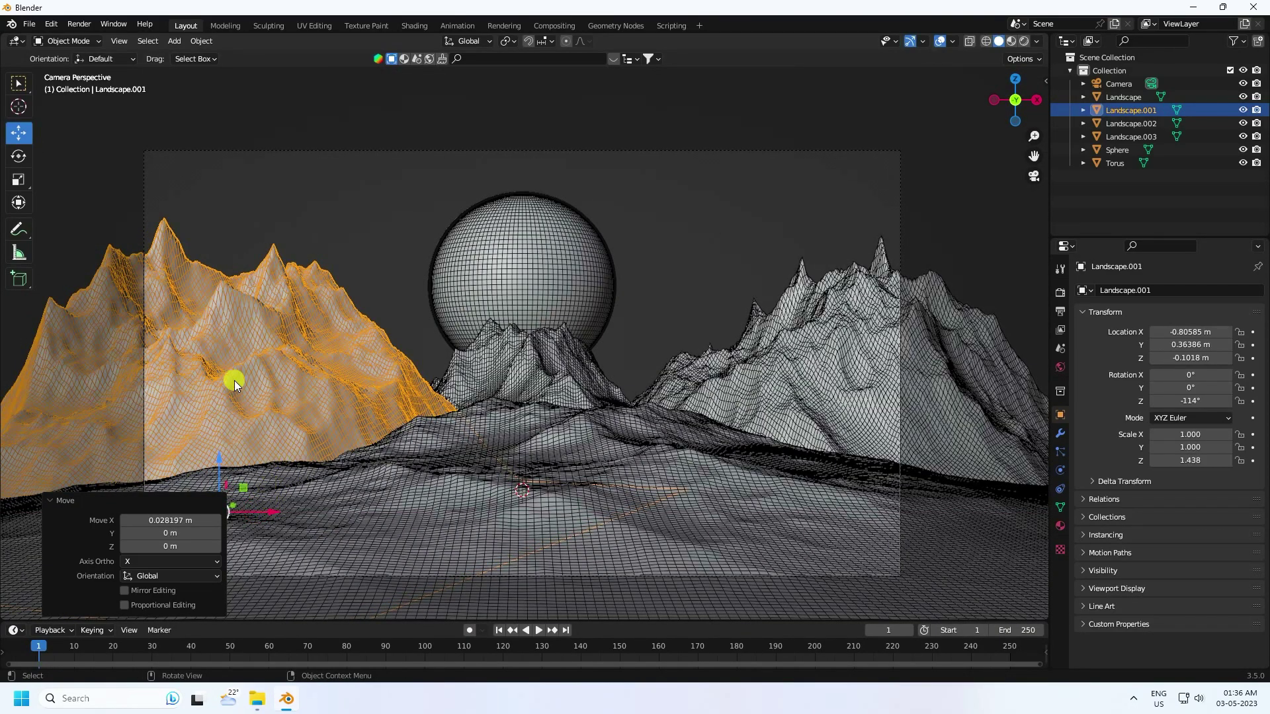
Flatten Landscape.001's height to a 1.150 scale.
left_click(20, 180)
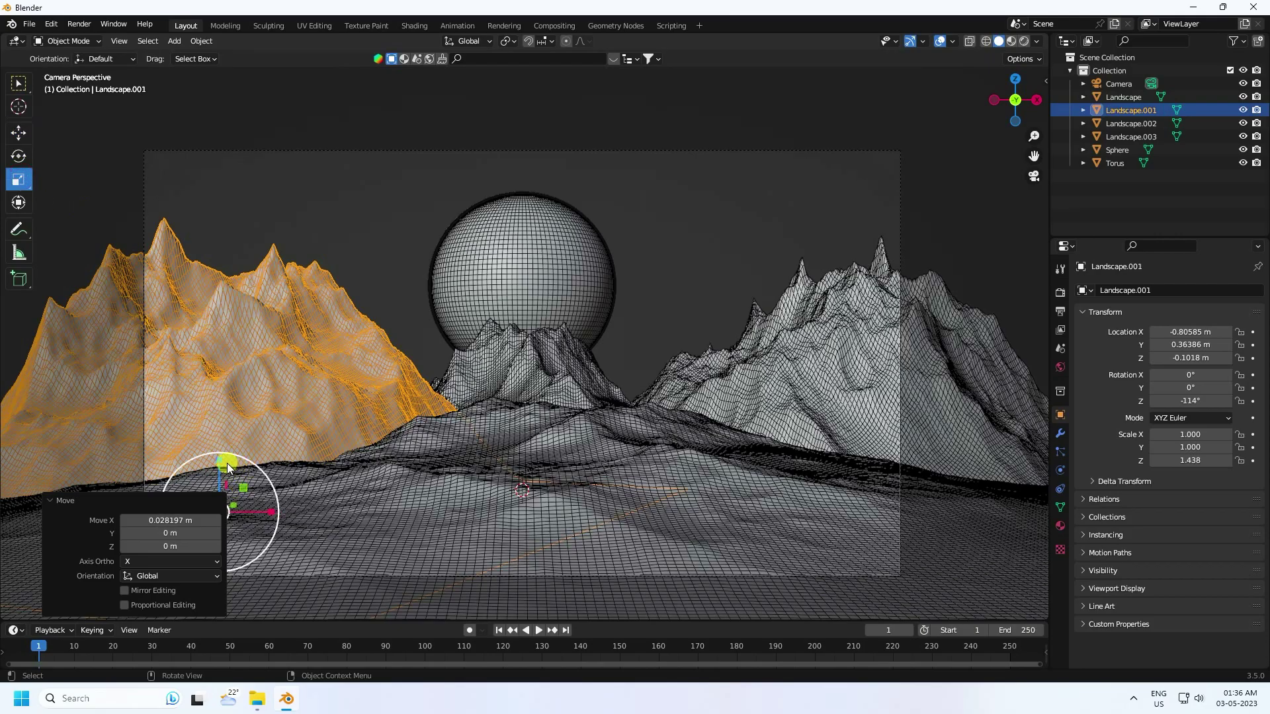
left_click_drag(221, 461, 224, 471)
left_click(330, 236)
middle_click_drag(457, 371, 281, 405)
Duplicate the mountain as Landscape.004, slide it along Y and stretch it taller.
left_click(215, 379)
key("ctrl+c")
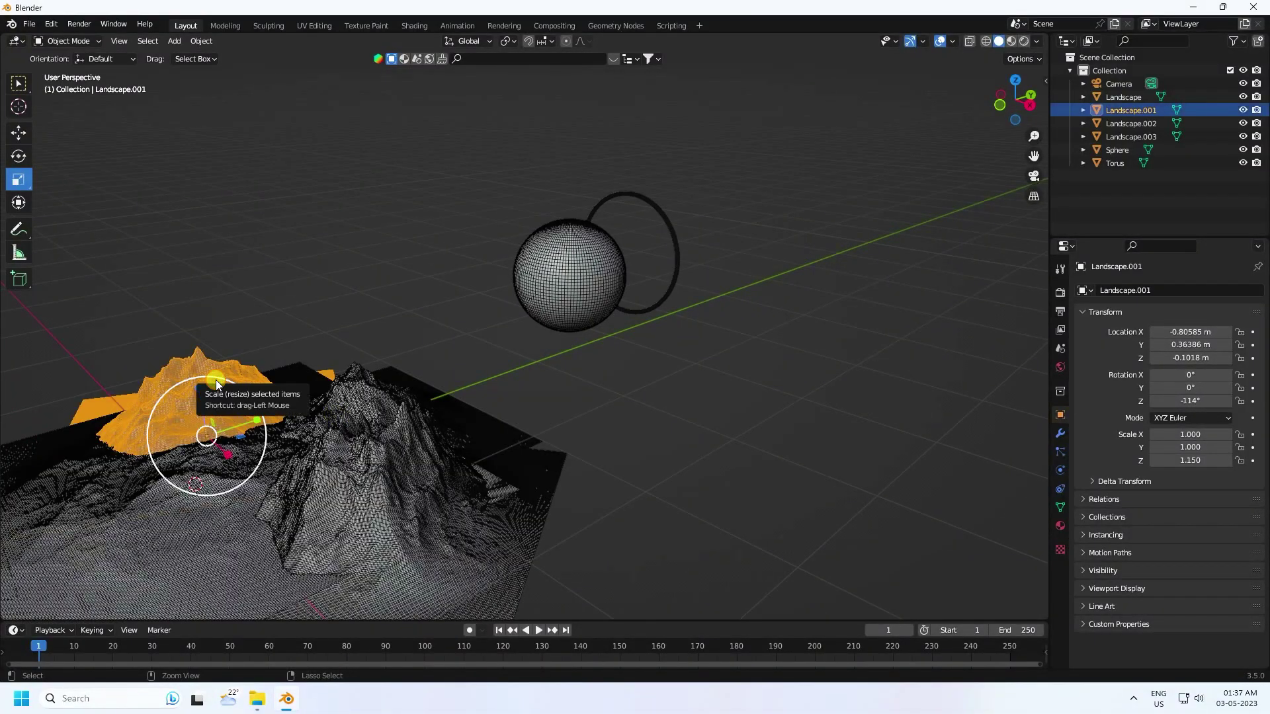
key("ctrl+v")
left_click(15, 134)
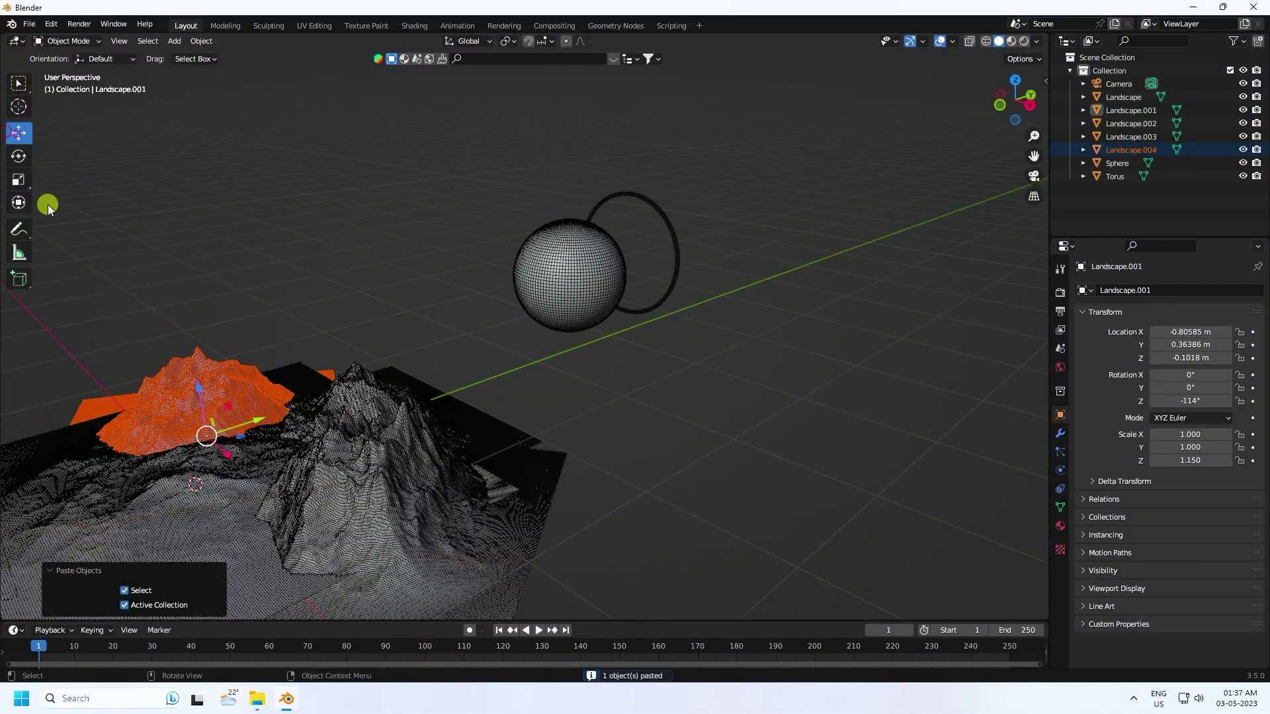
left_click_drag(252, 422, 366, 384)
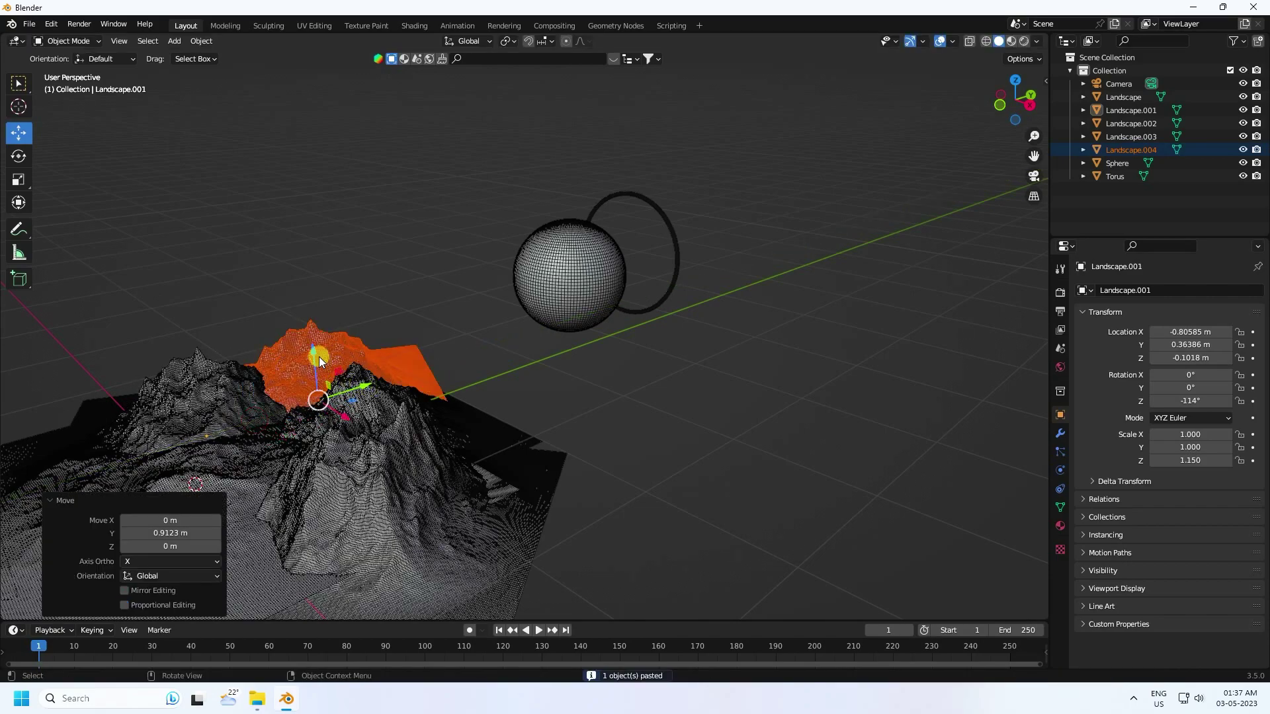
left_click(18, 180)
left_click_drag(311, 347, 309, 307)
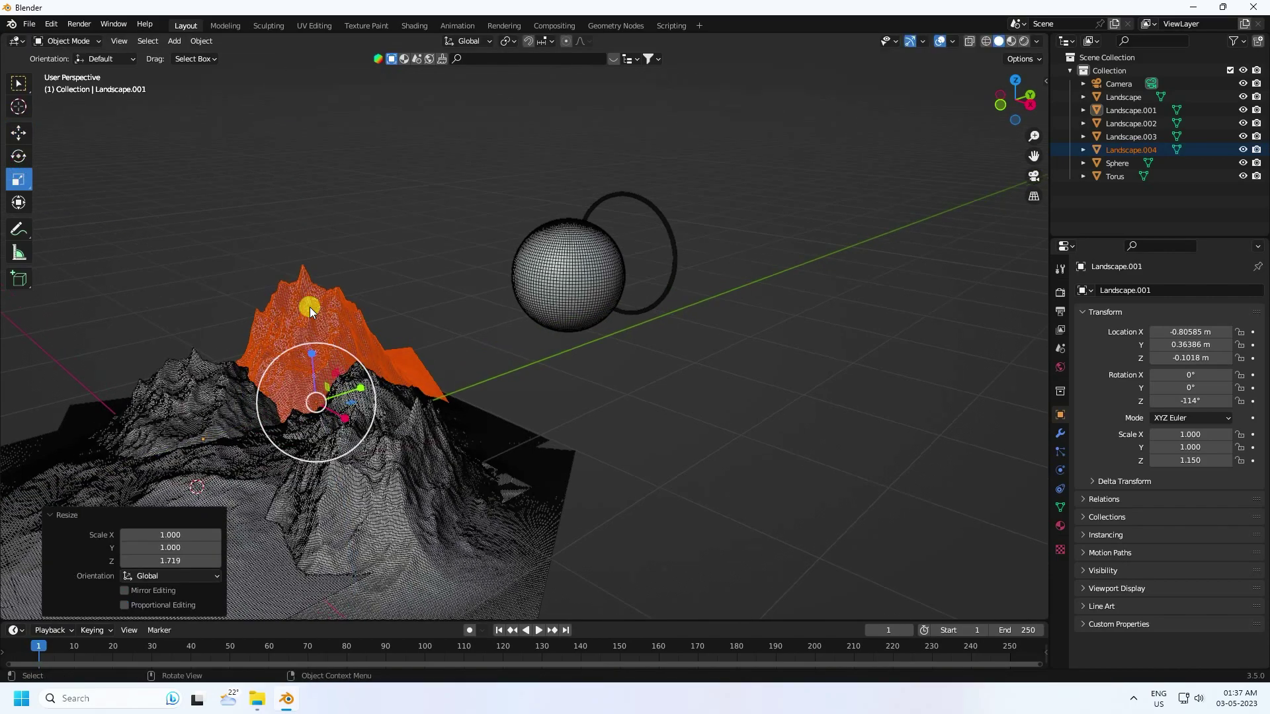
key("KP_0")
Move Landscape.004 left, scale it up, and turn it to -470° on Z.
left_click(189, 250)
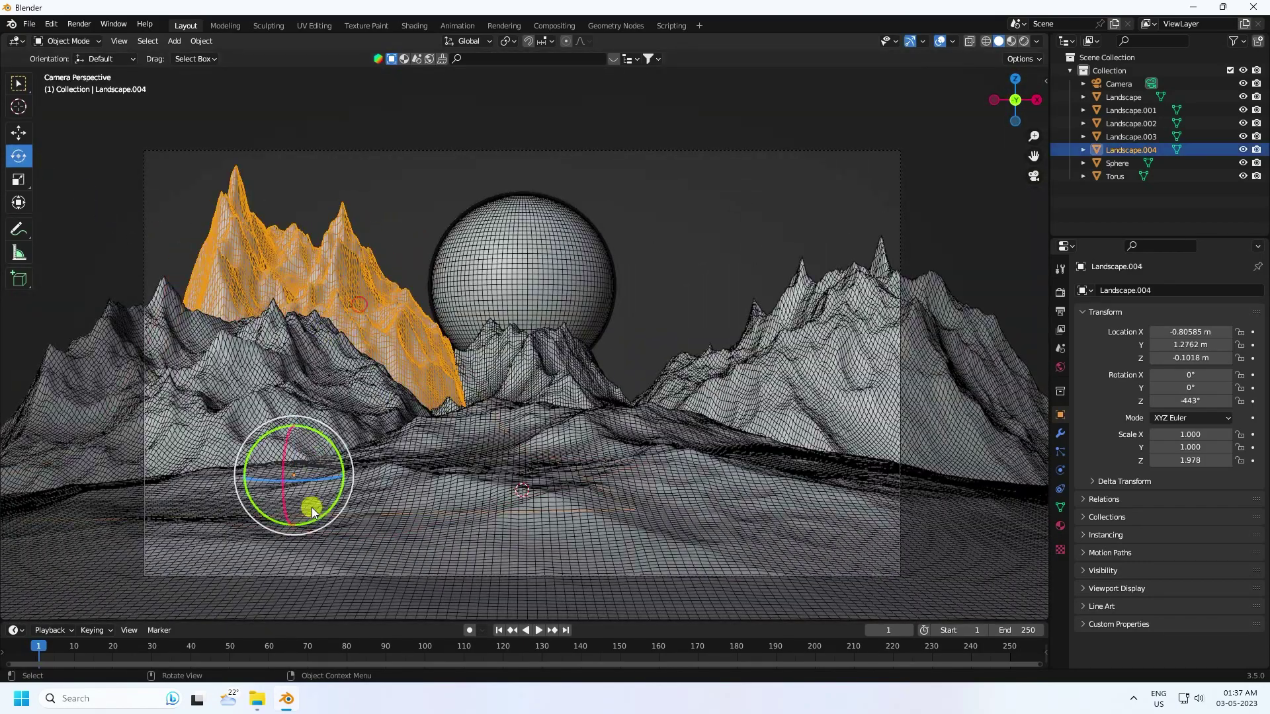
left_click(18, 133)
left_click_drag(370, 476, 260, 488)
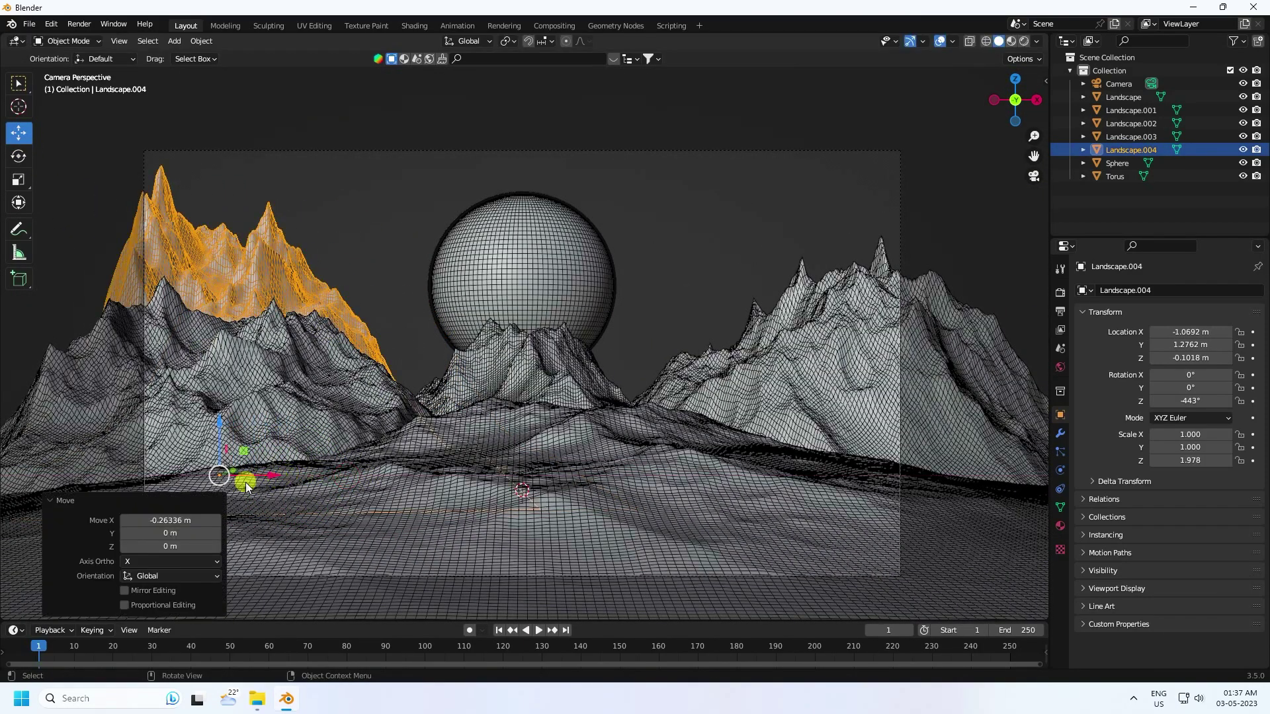
key("s")
left_click(115, 291)
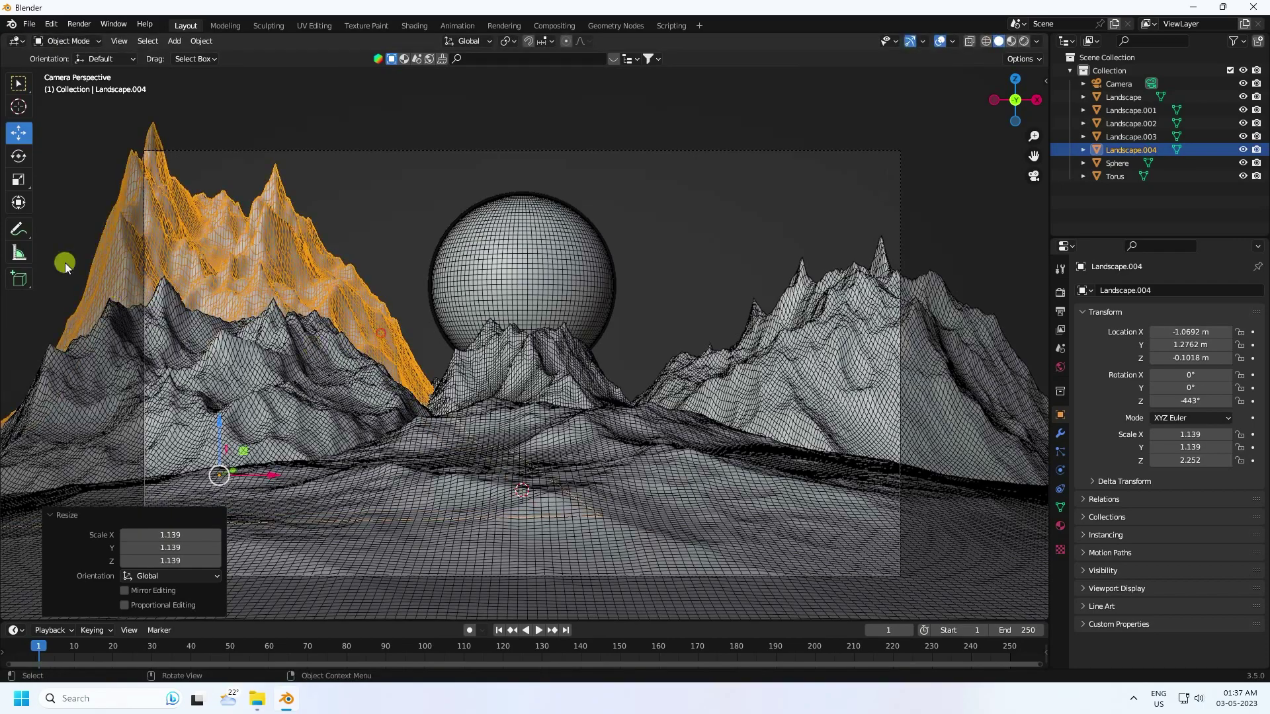
left_click(17, 157)
left_click_drag(249, 477, 230, 486)
Lower Landscape.004 along Z and settle its scale at 1.024, 1.024, 2.026.
left_click(22, 139)
left_click_drag(226, 407, 351, 549)
key("s")
left_click(455, 289)
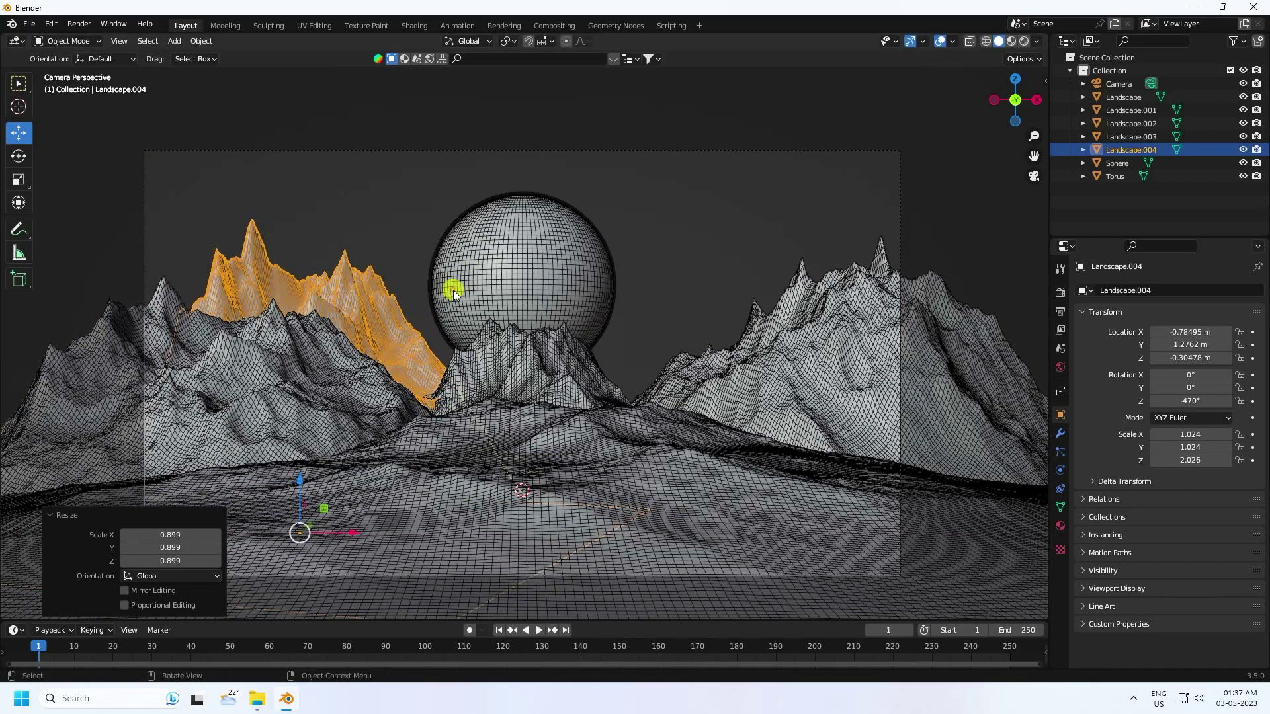
left_click(371, 212)
left_click(371, 293)
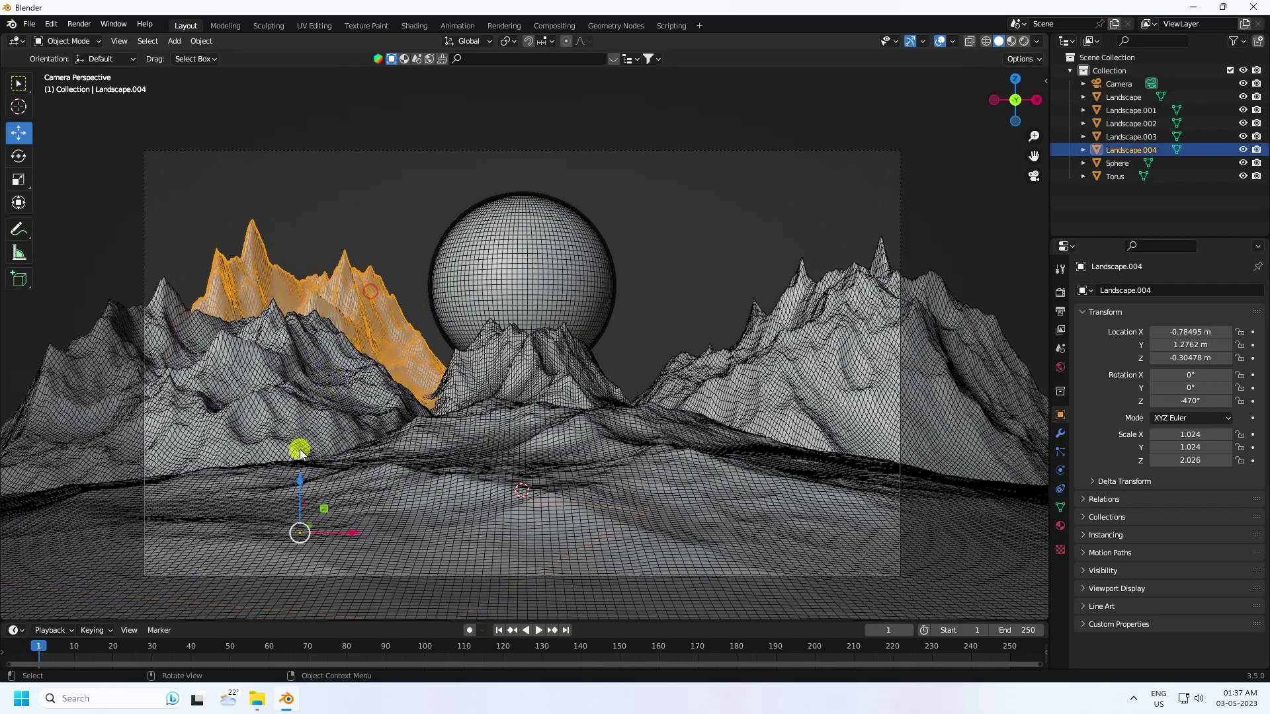
left_click_drag(301, 477, 300, 499)
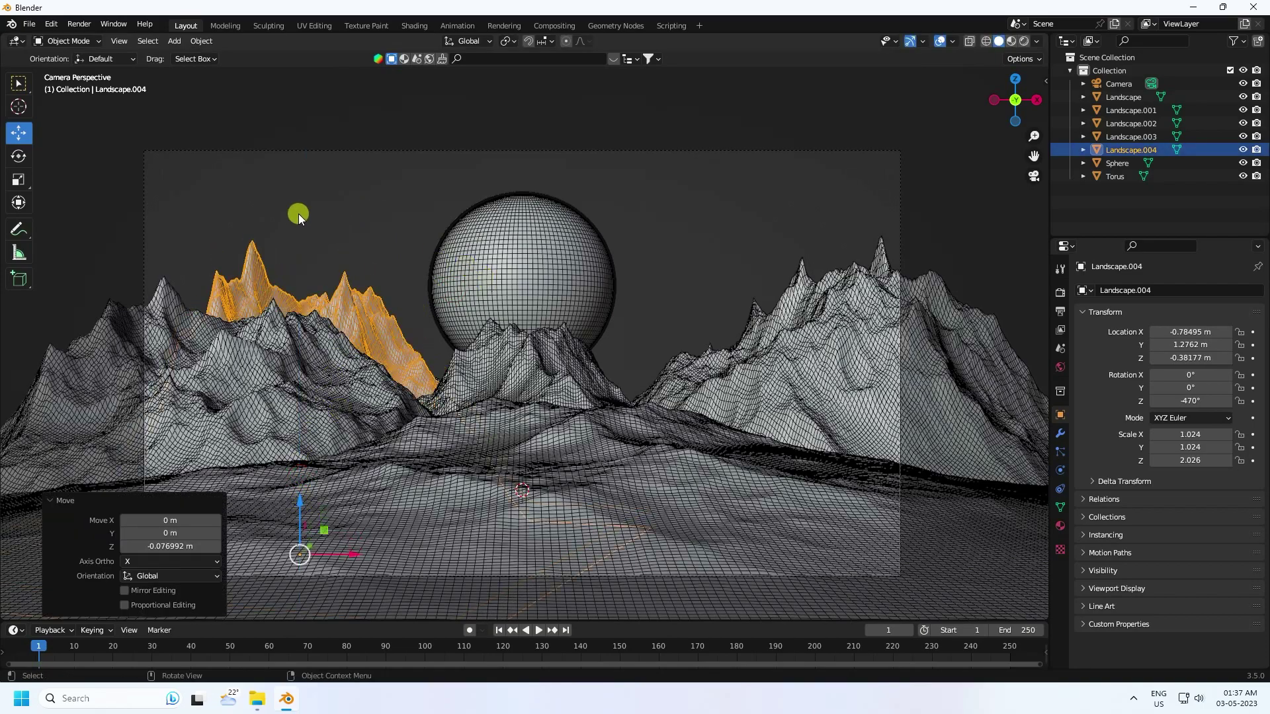
Duplicate the central Sphere and place the copy, Sphere.001, to the left.
left_click(506, 292)
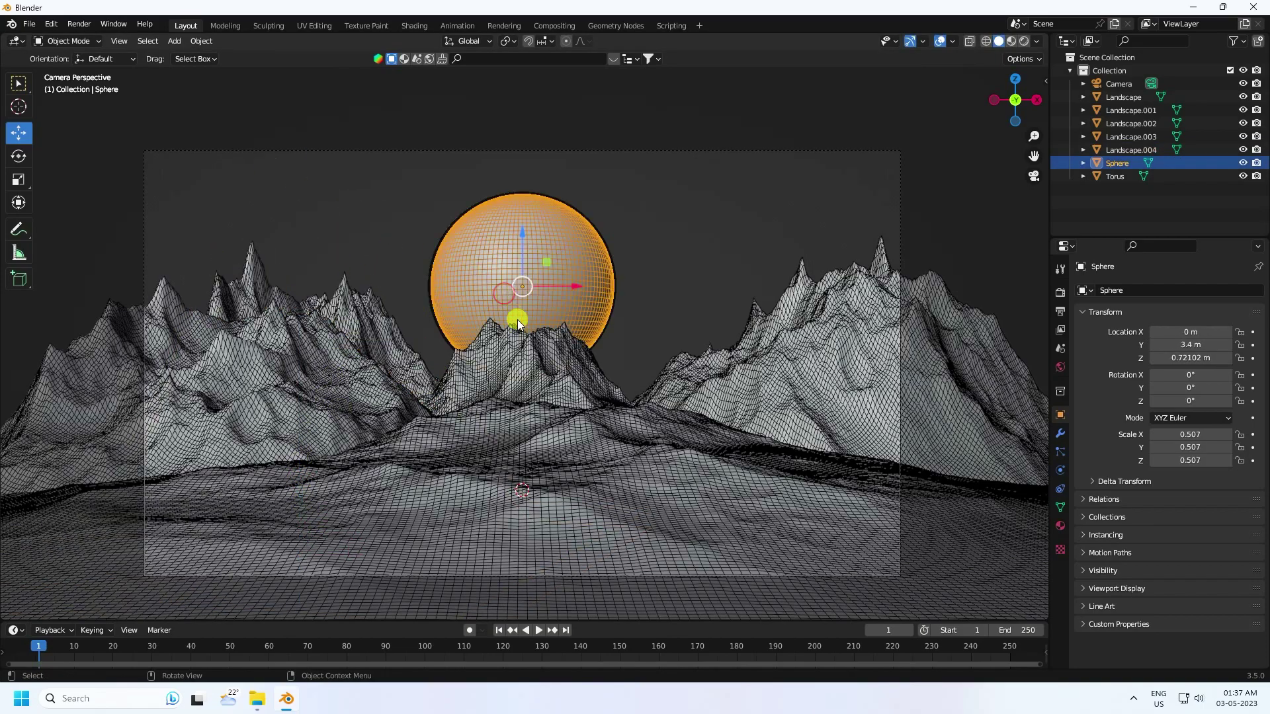
middle_click_drag(506, 291, 578, 356)
key("ctrl+c")
key("ctrl+v")
key("g")
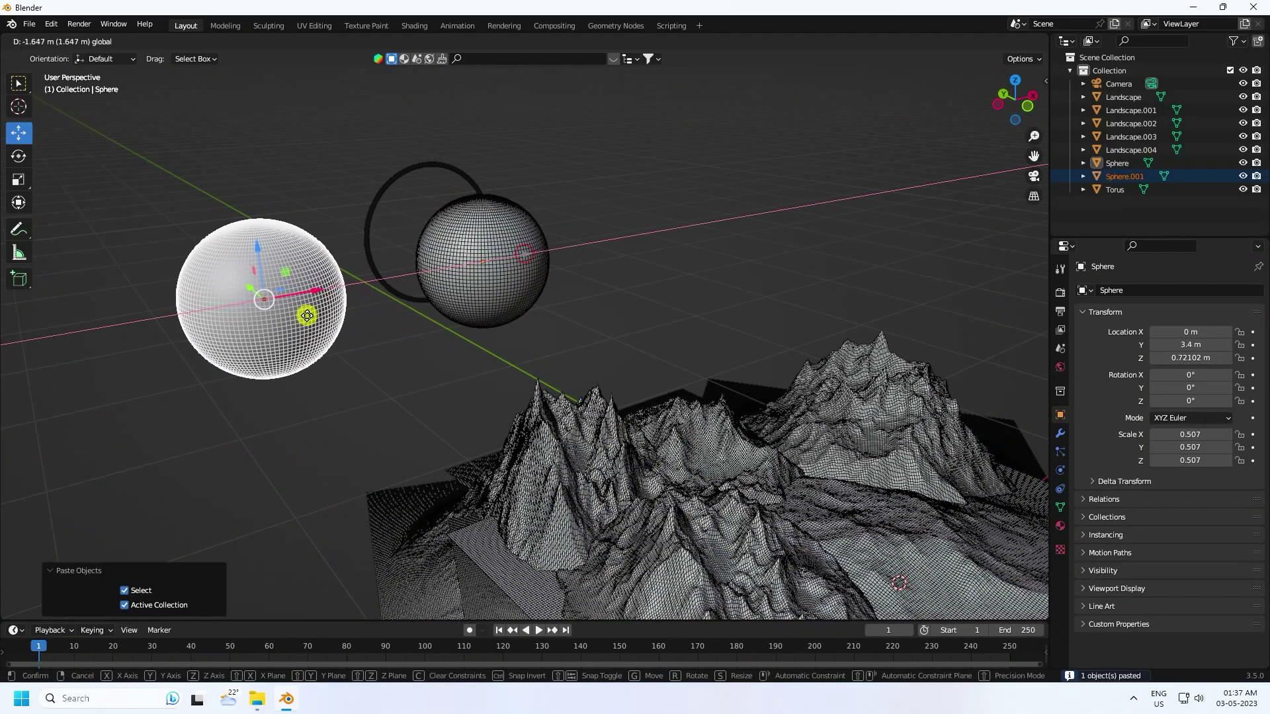
left_click(348, 323)
middle_click_drag(342, 323, 299, 390)
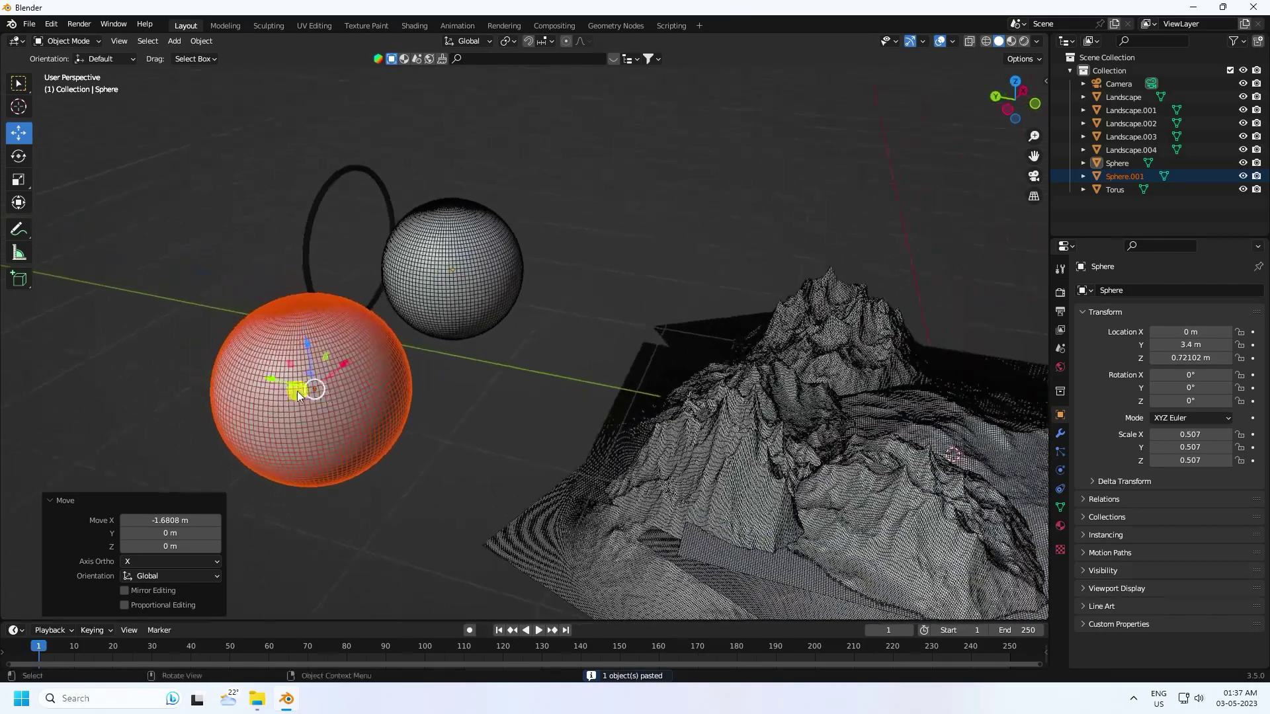
key("g")
left_click(95, 335)
Shrink Sphere.001 to a much smaller size.
key("s")
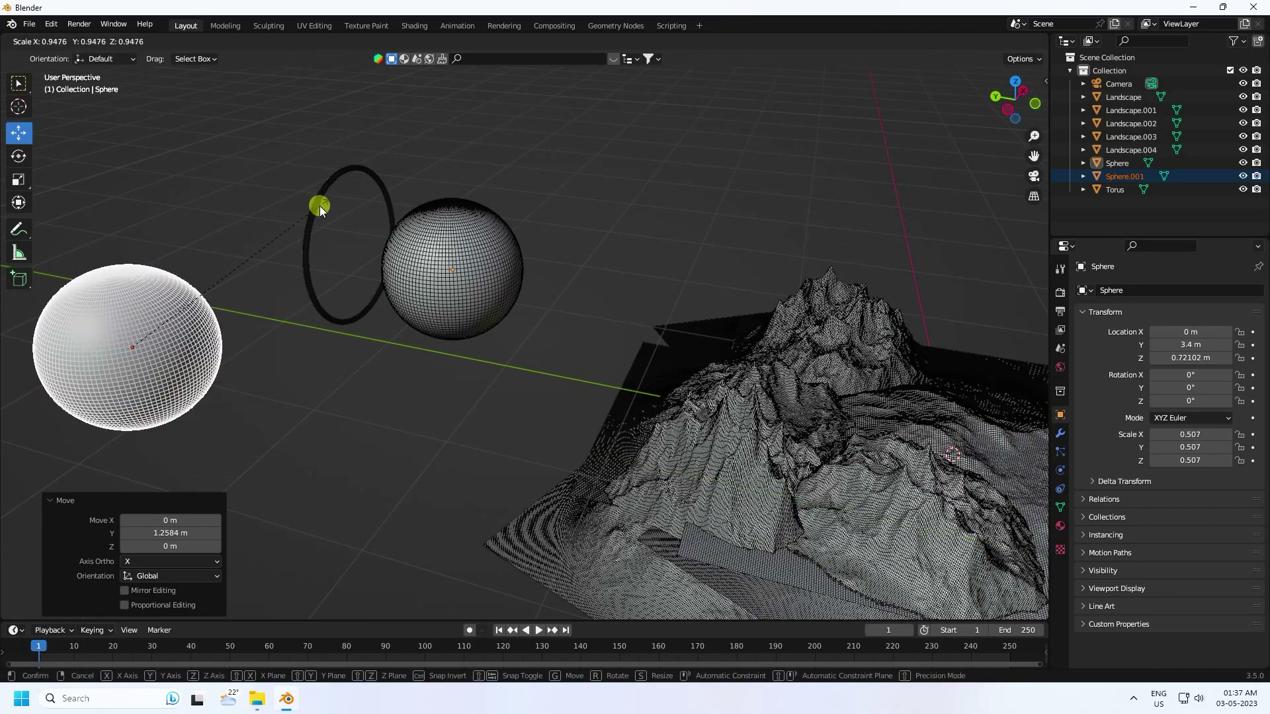
left_click(291, 231)
key("s")
left_click(292, 276)
middle_click_drag(293, 276, 227, 280)
left_click(233, 267)
Copy Sphere.001 as Sphere.002 and place it high on the right side of the sky.
key("ctrl+c")
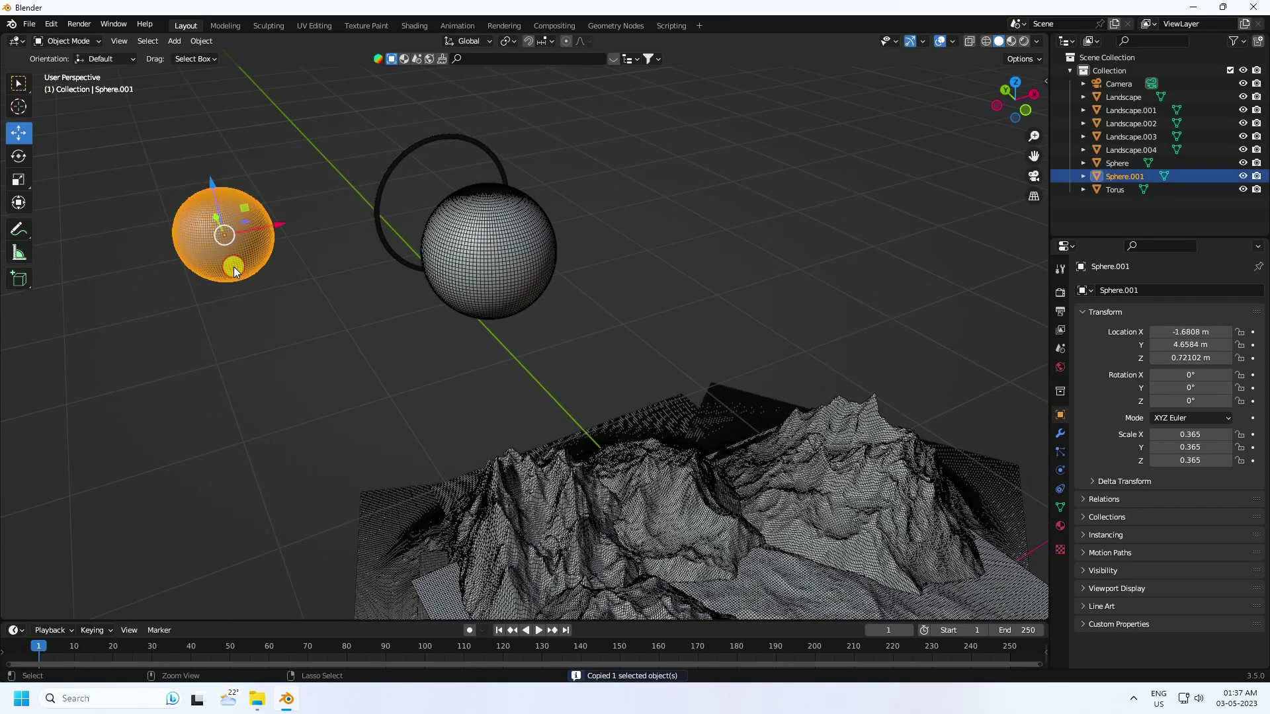
key("ctrl+v")
key("g")
left_click(701, 135)
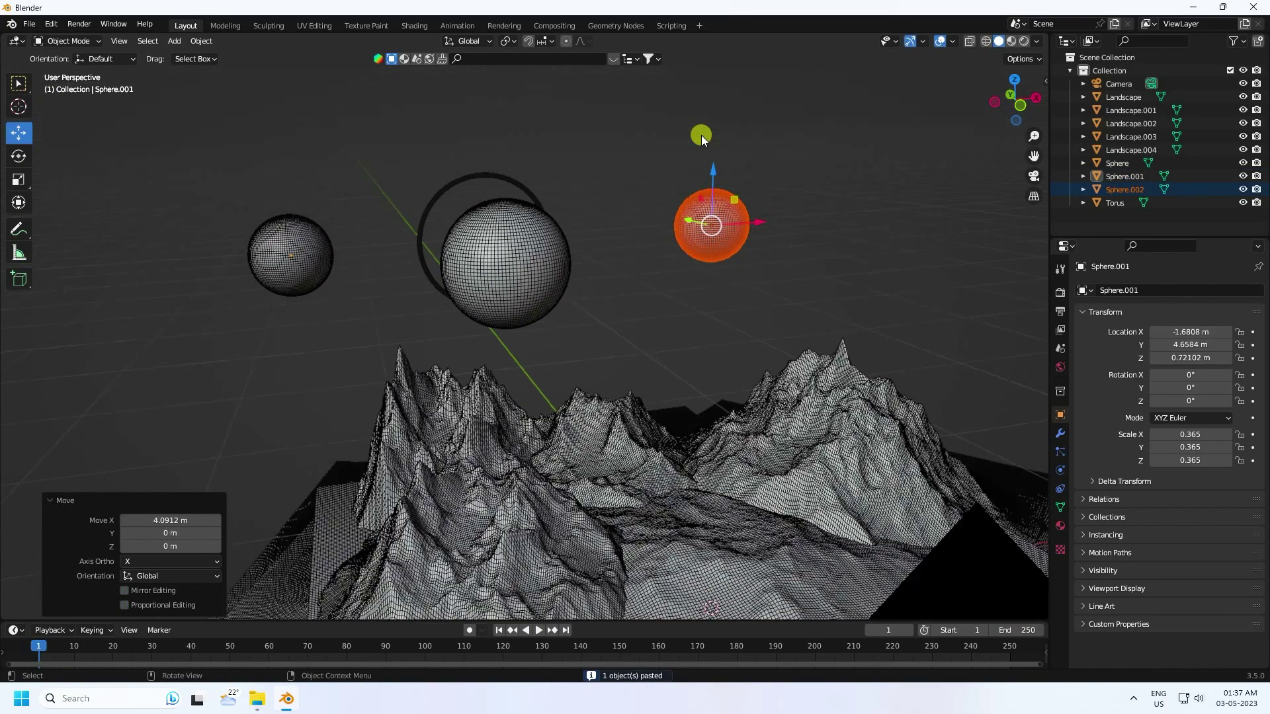
key("KP_0")
key("g")
left_click(656, 278)
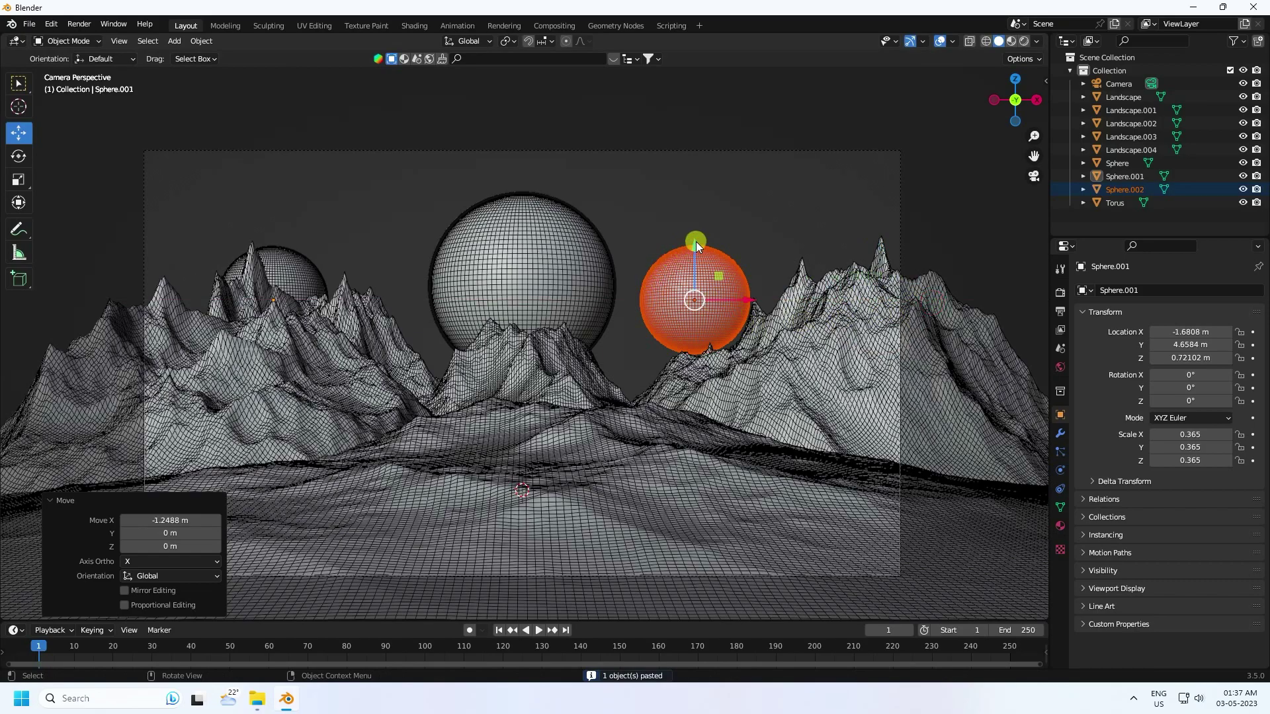
key("ctrl+z")
key("g")
key("x")
left_click(771, 185)
left_click_drag(771, 185, 769, 167)
Raise Sphere.001 higher in the sky and enlarge it to 0.421 scale.
left_click(287, 275)
left_click_drag(276, 232, 291, 163)
key("s")
left_click(343, 174)
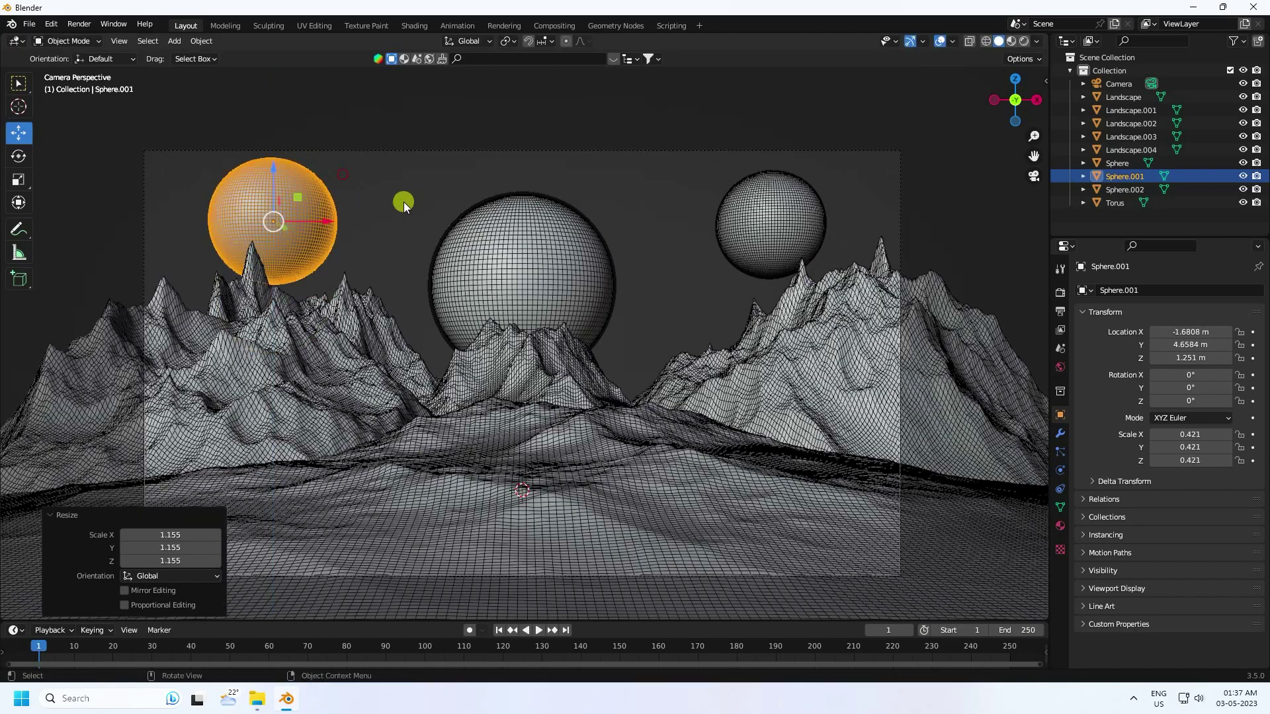
left_click(414, 204)
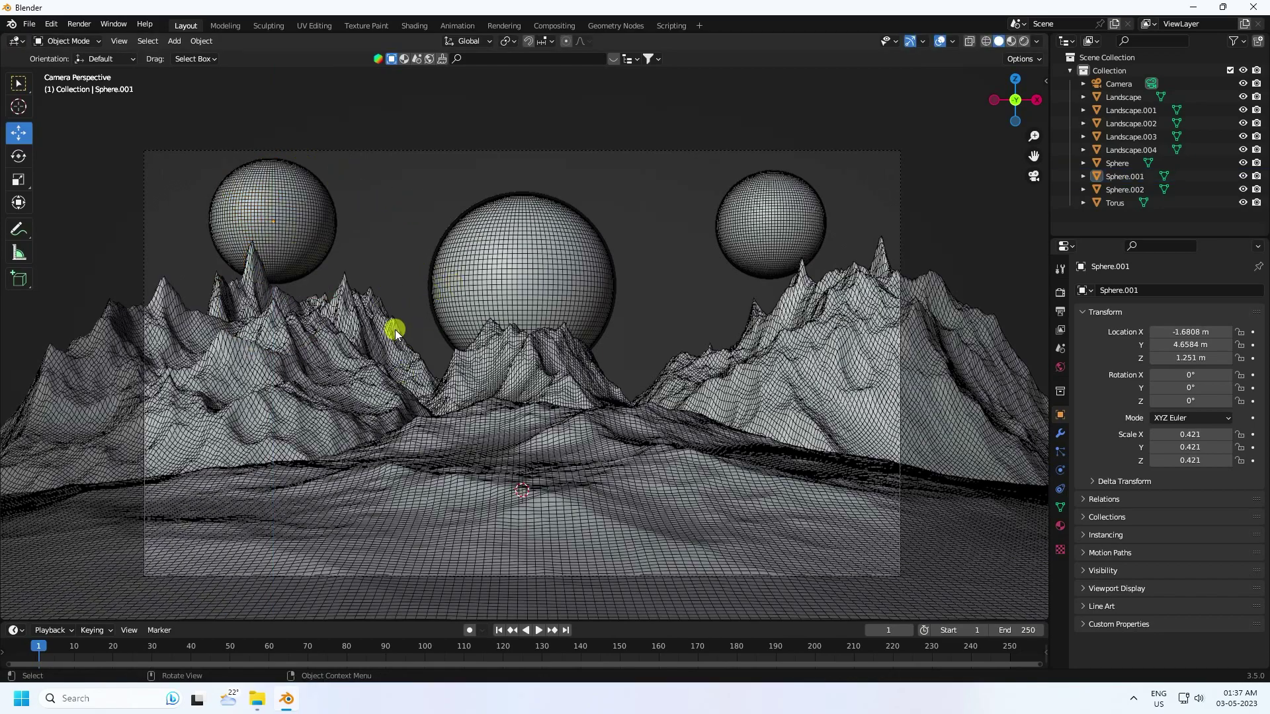
Import the Alembic file Crash Site.abc from Desktop\Moon.
left_click(33, 24)
mouse_move(127, 202)
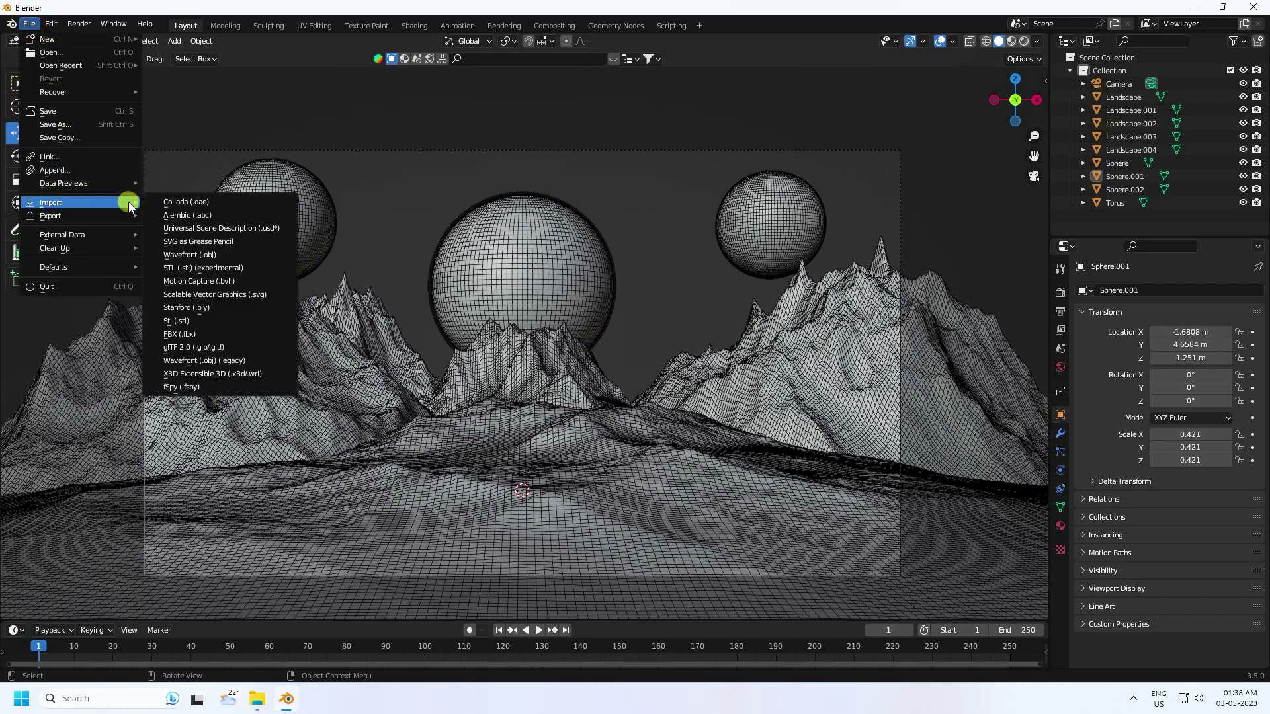
left_click(199, 216)
left_click(248, 292)
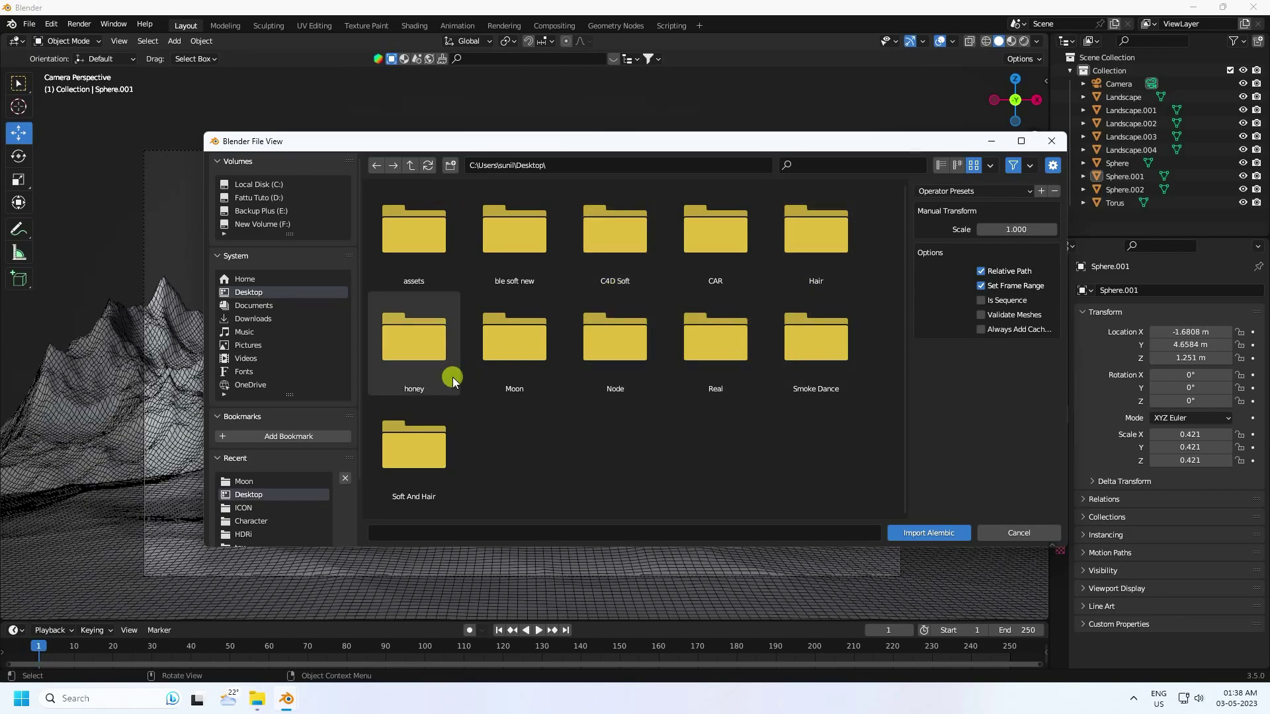
double_click(538, 347)
left_click(622, 258)
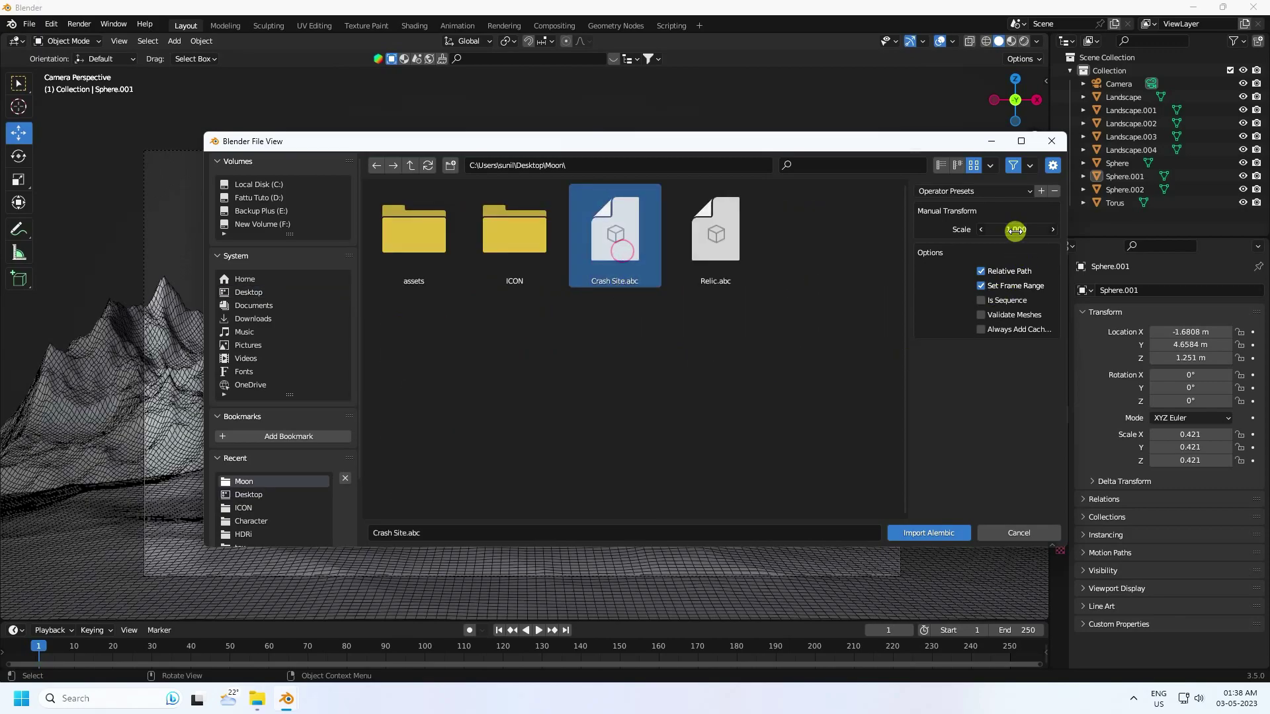
left_click(938, 532)
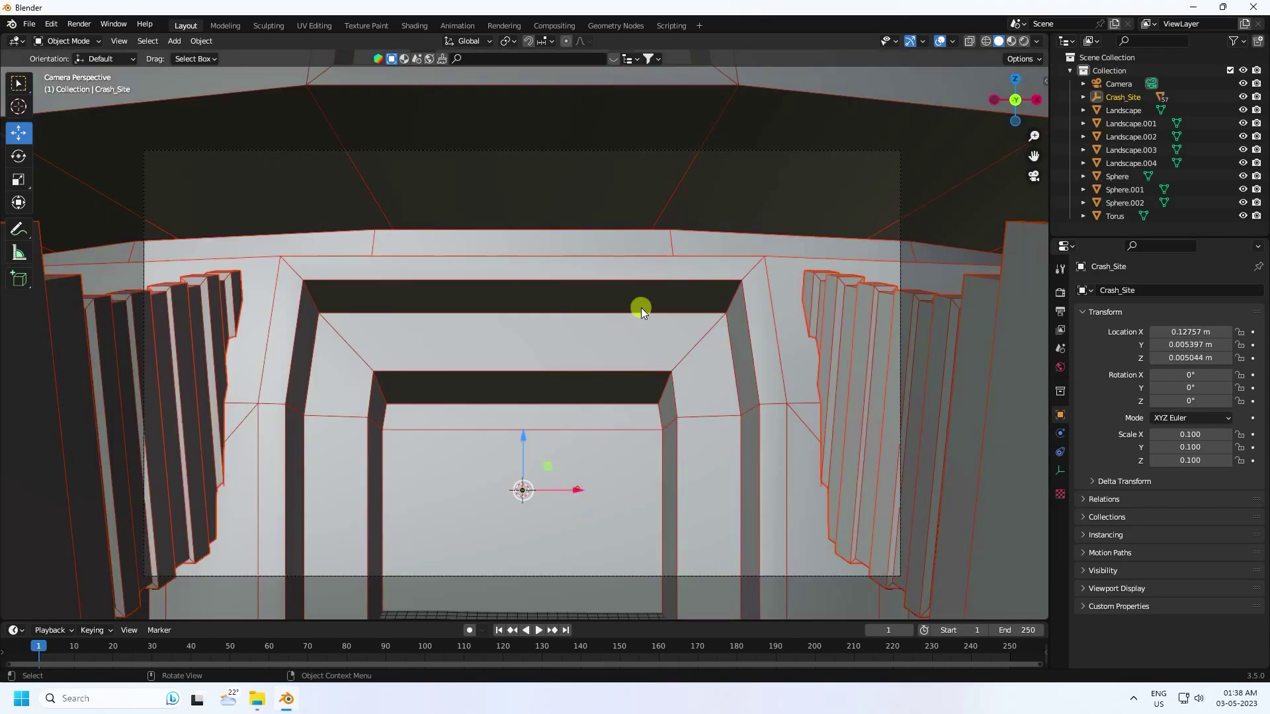
Shrink Crash_Site, bring it into the camera frame, and turn off the wireframe overlay.
scroll(641, 307, "down", 2)
key("KP_Decimal")
middle_click_drag(641, 308, 682, 267)
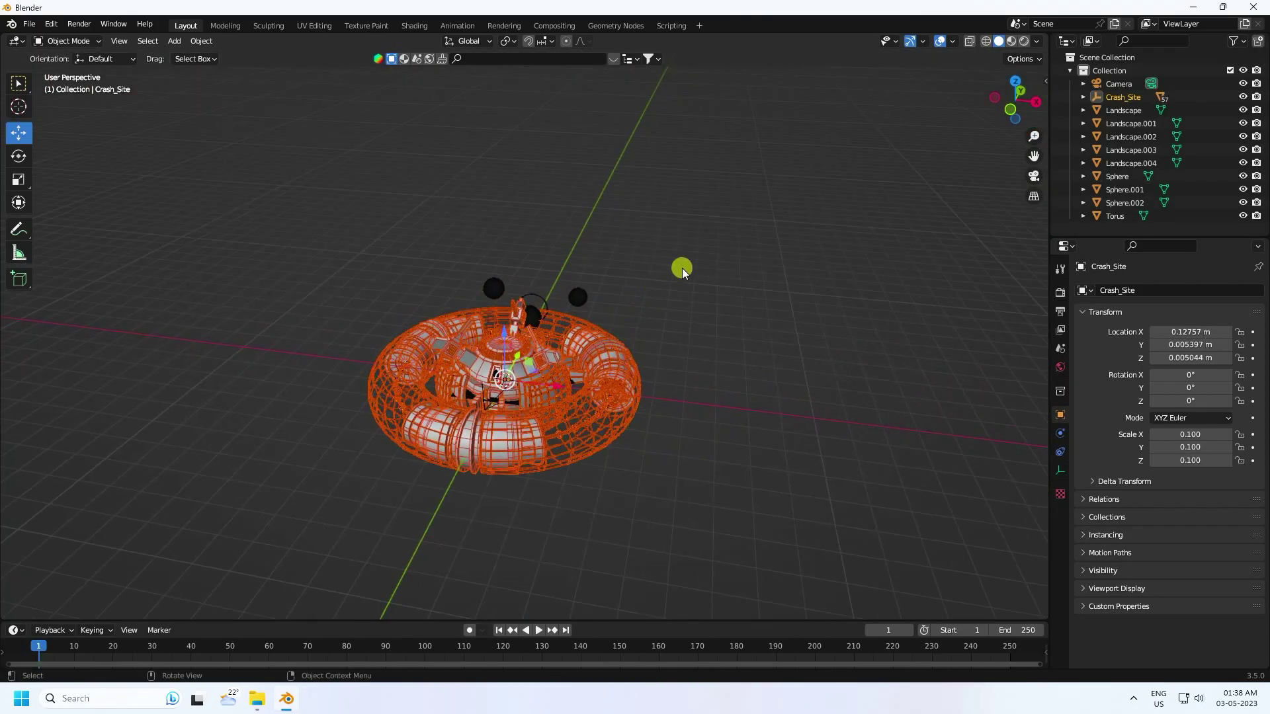
key("s")
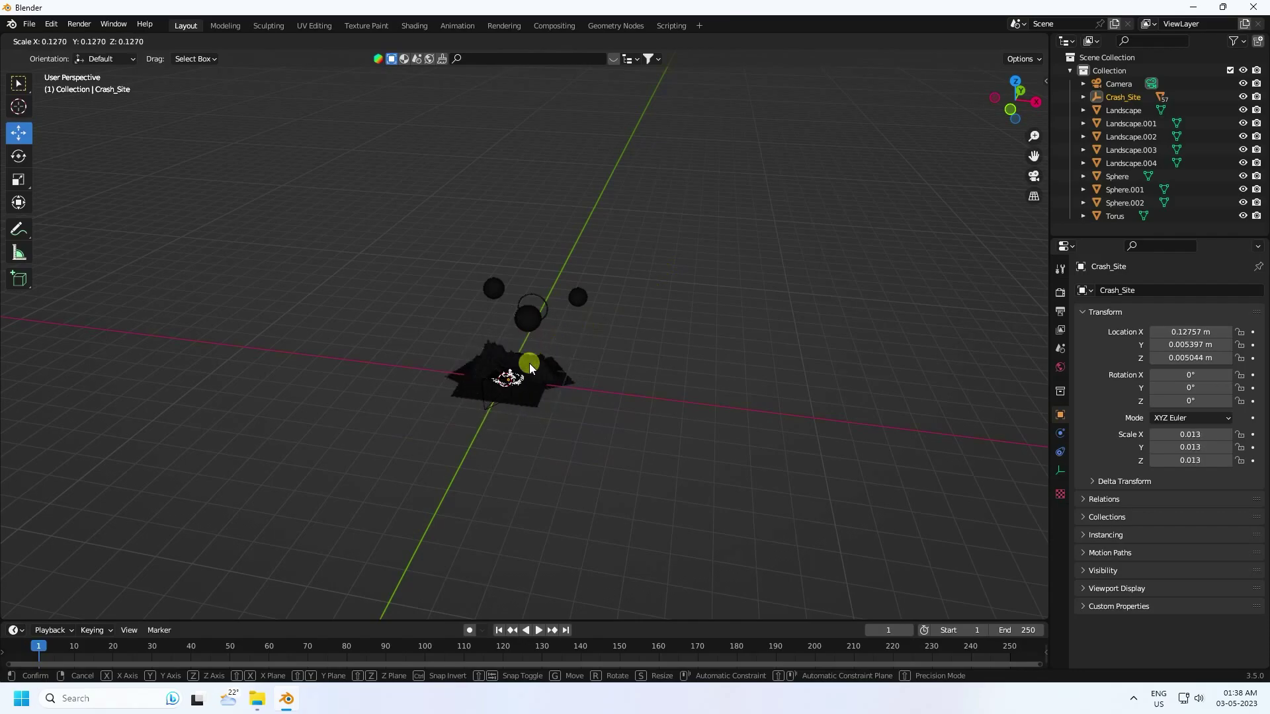
left_click(530, 365)
key("KP_0")
left_click_drag(579, 446, 428, 341)
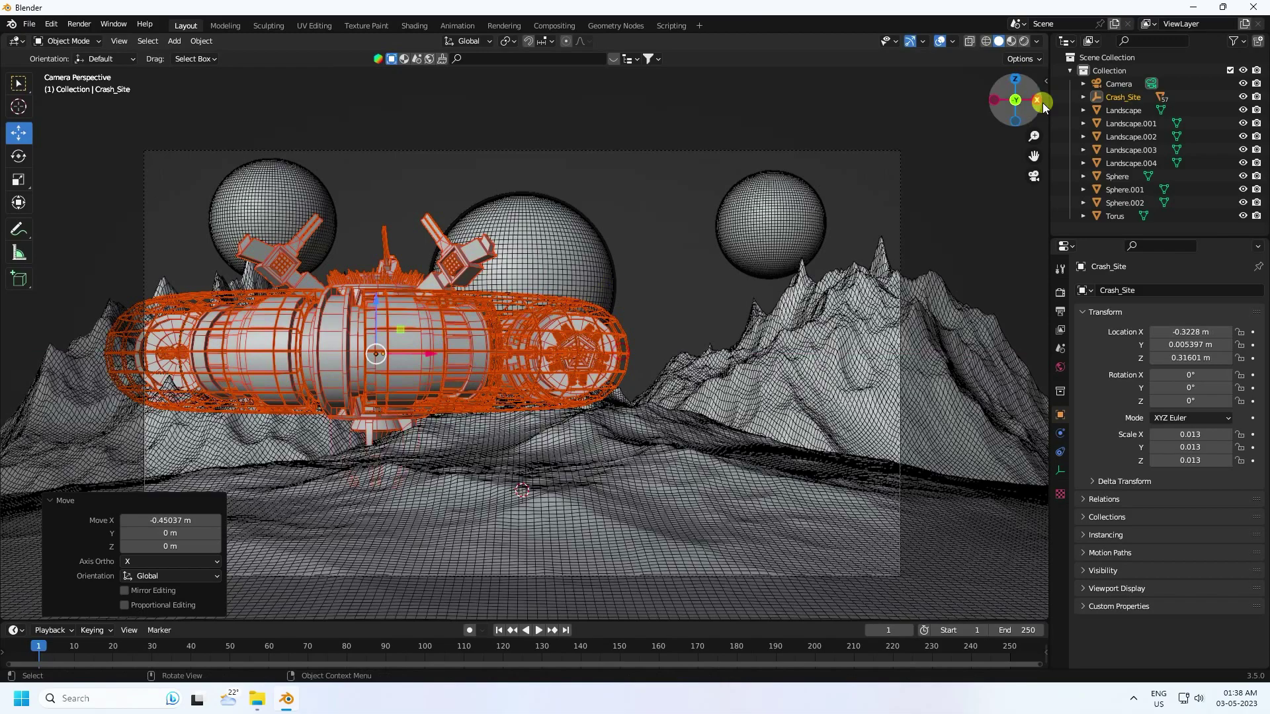
left_click(951, 41)
left_click(878, 266)
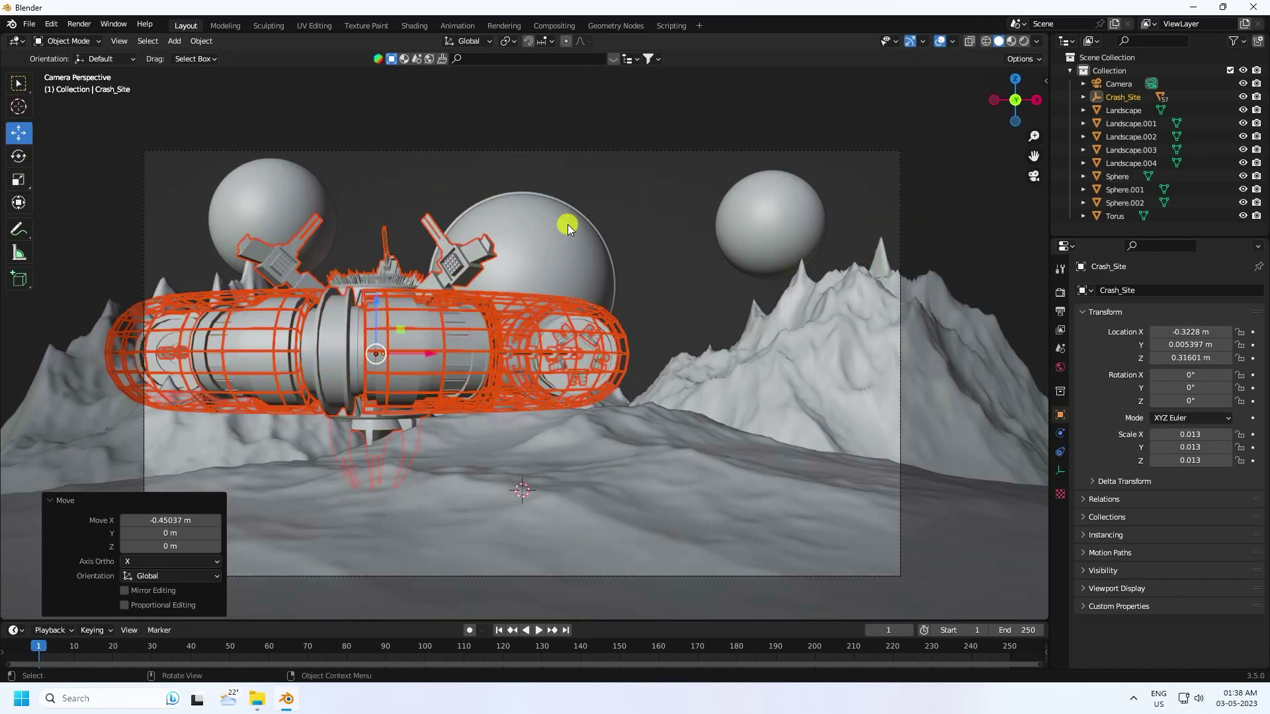
Halve Crash_Site to 0.006 scale and tilt it to 49.5°, -13.3°, 28.3°.
key("s")
left_click(462, 281)
left_click(19, 156)
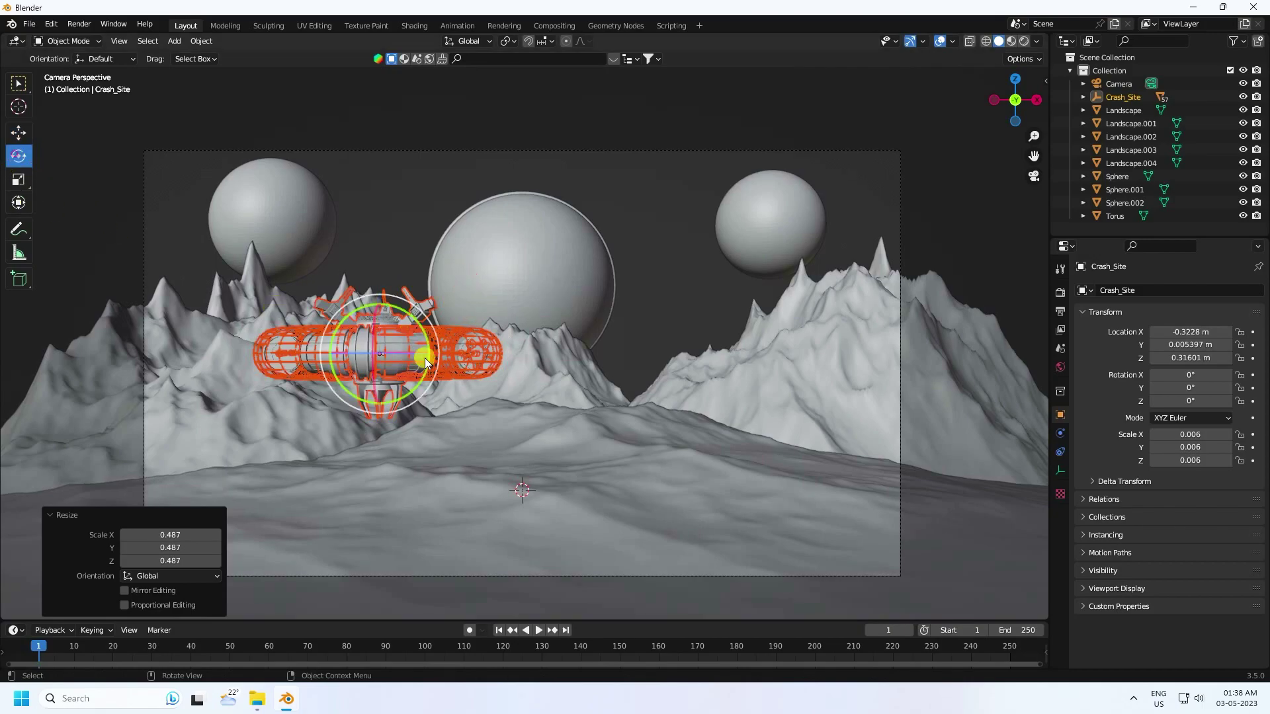
left_click_drag(389, 323, 418, 376)
middle_click_drag(418, 375, 449, 376)
Move Crash_Site into the left foothills at Z 0.22412 m.
left_click(18, 133)
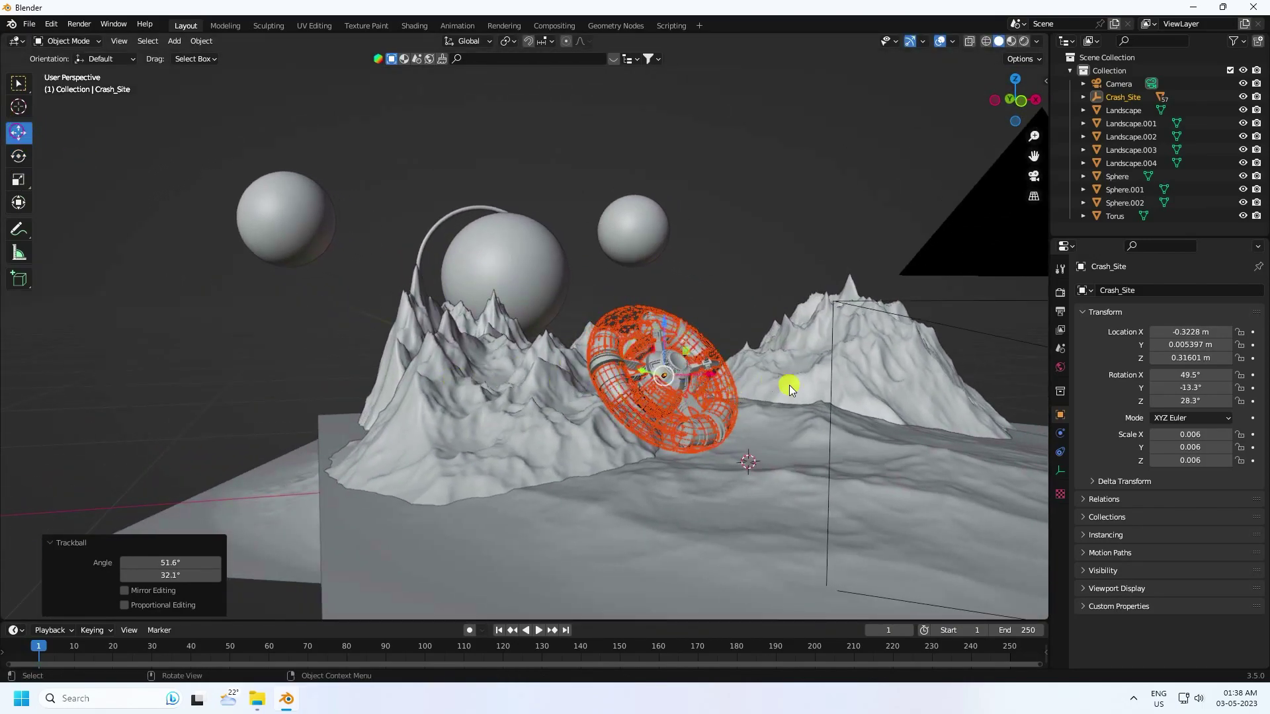
left_click_drag(702, 378, 617, 387)
key("KP_0")
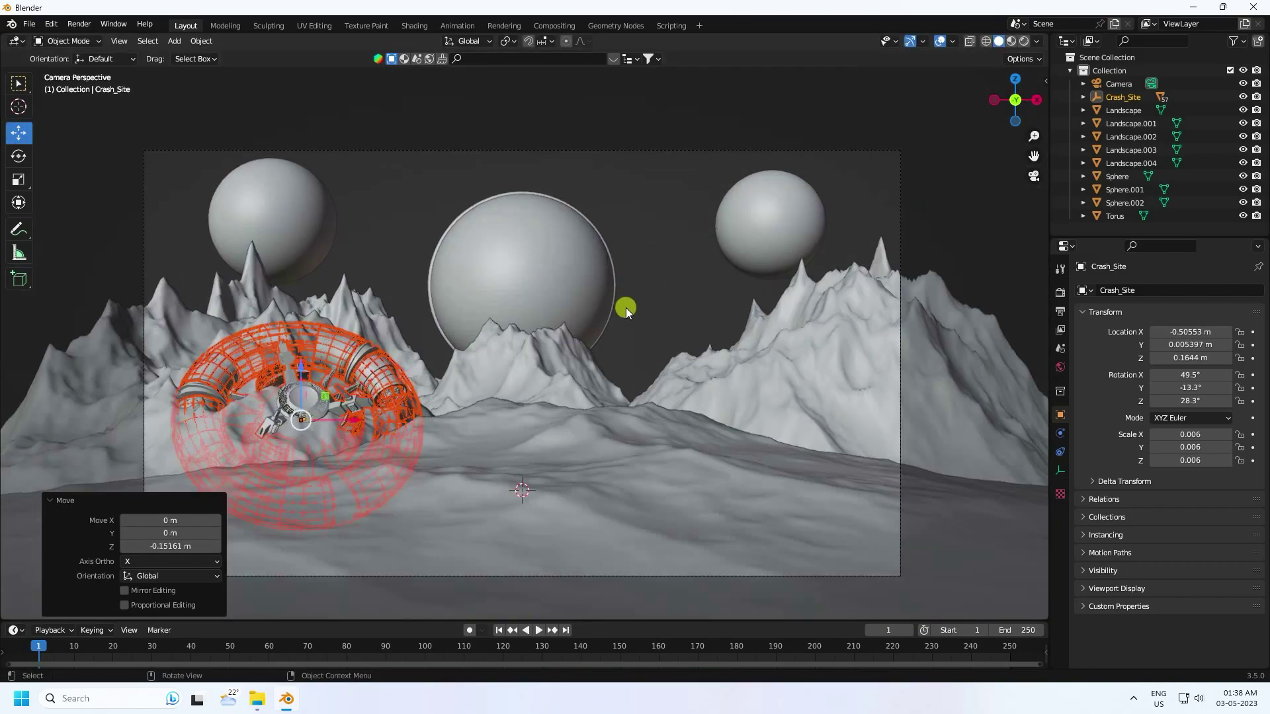
left_click_drag(301, 372, 301, 347)
left_click(411, 184)
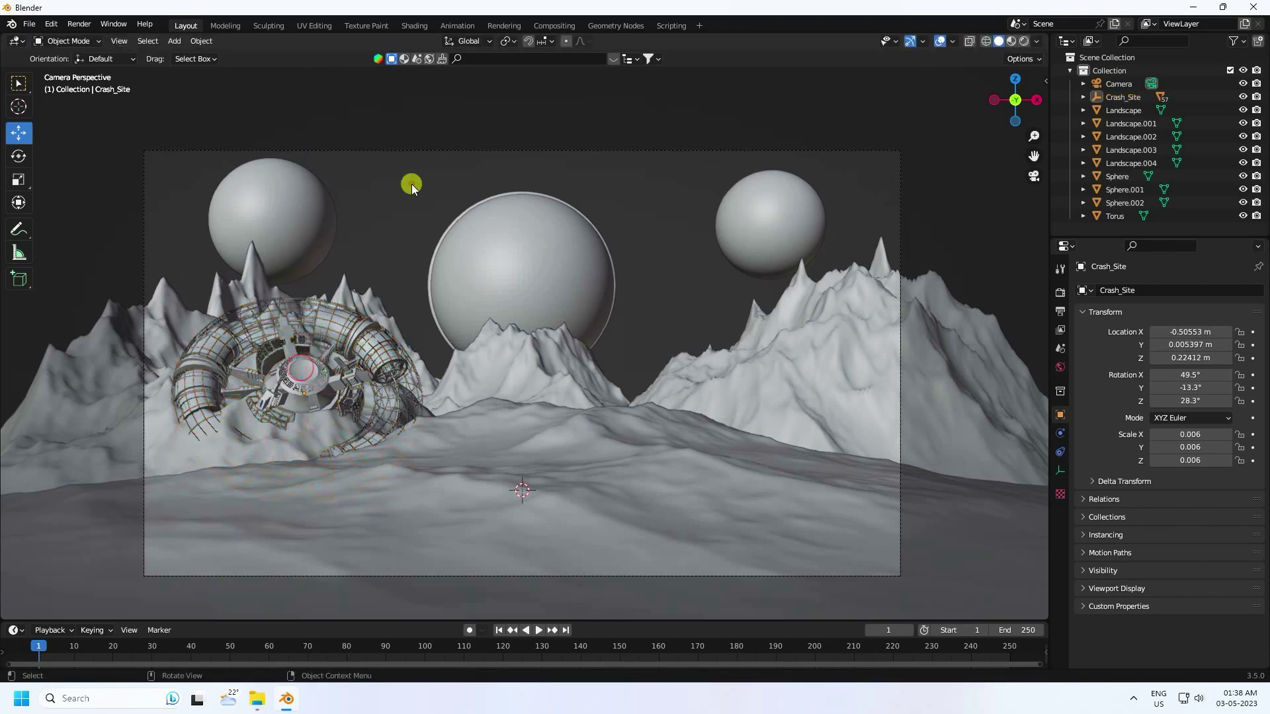
scroll(317, 369, "up", 4)
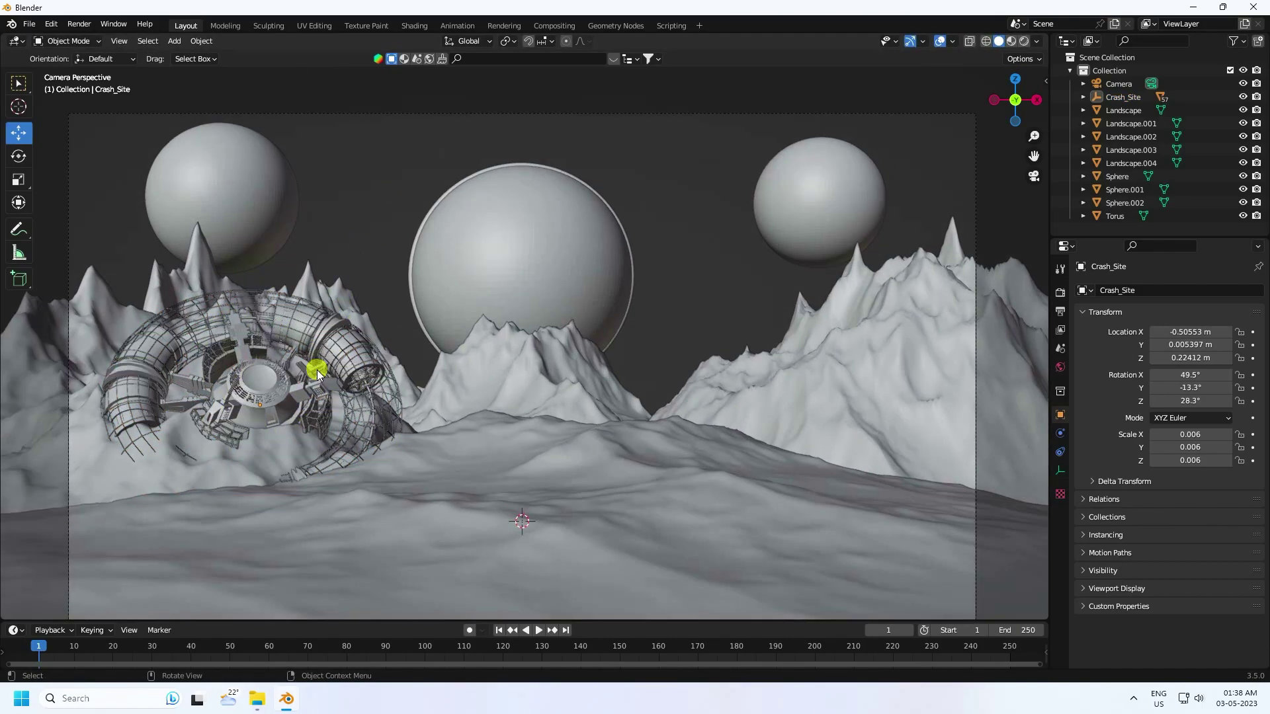
scroll(335, 370, "down", 4)
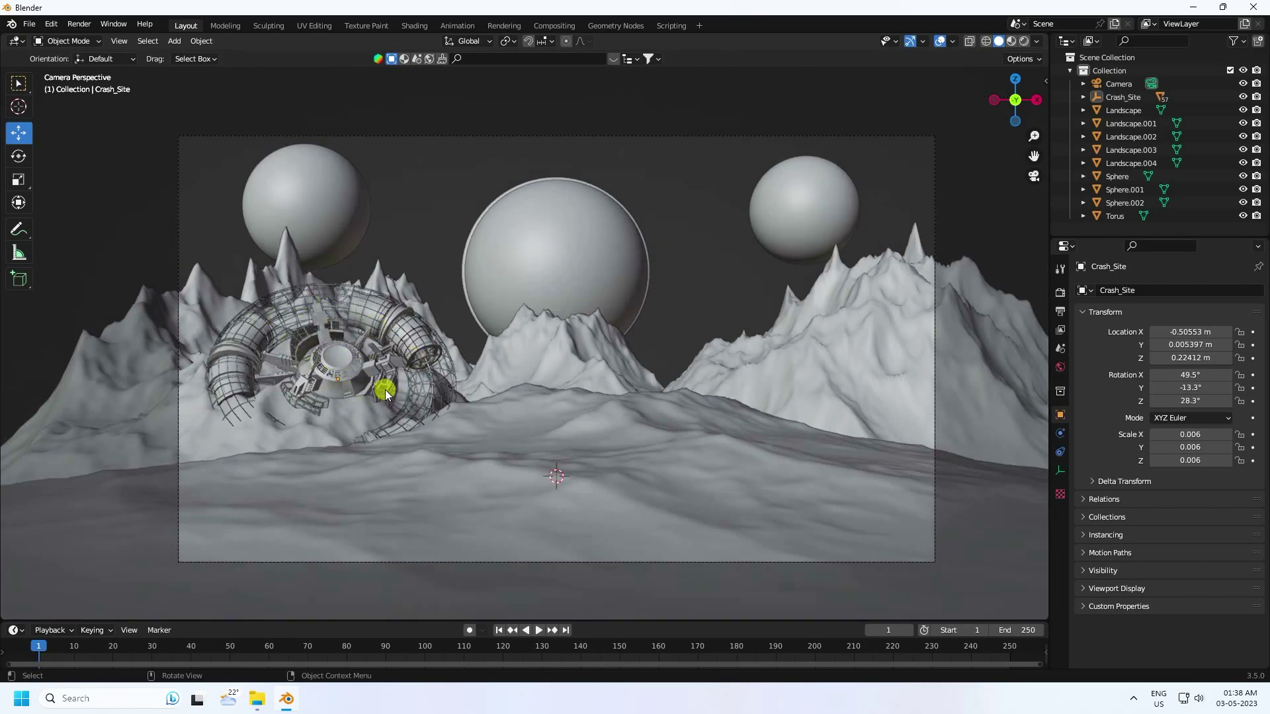
left_click(1119, 86)
left_click(1120, 96)
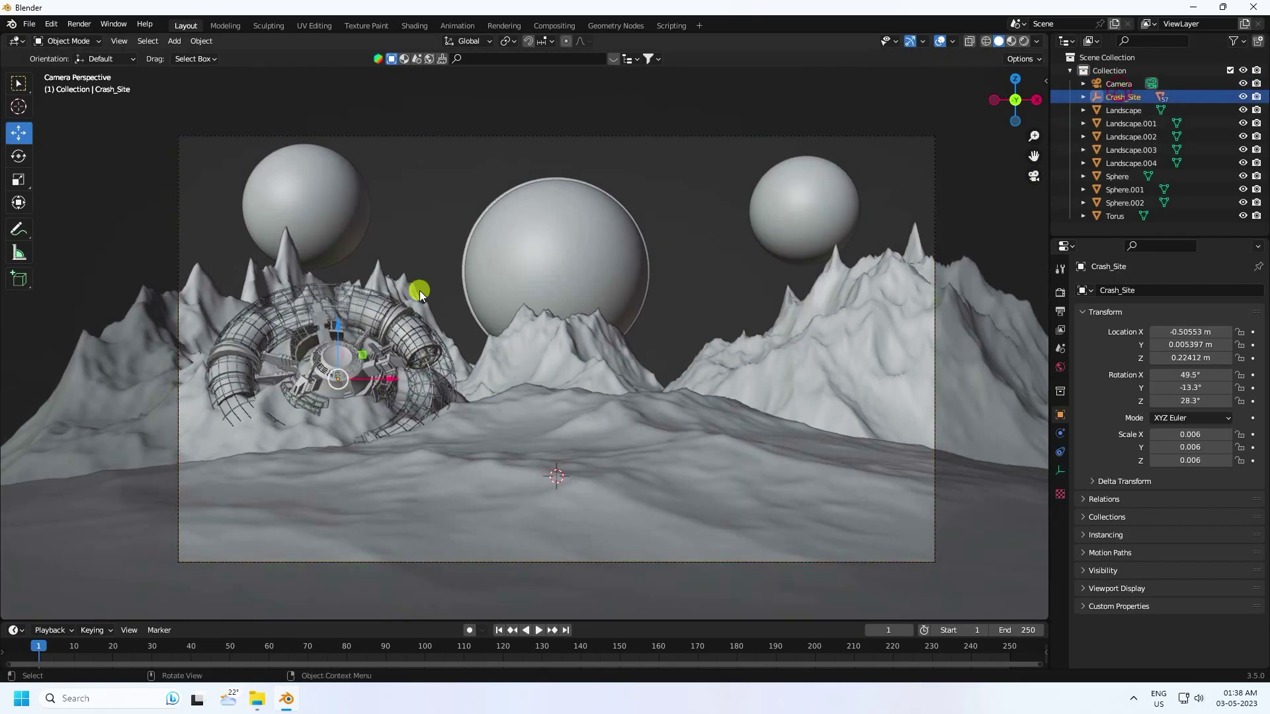
Paste a copy of Crash_Site with its child parts, move it right and scale it to 0.6.
right_click(1111, 95)
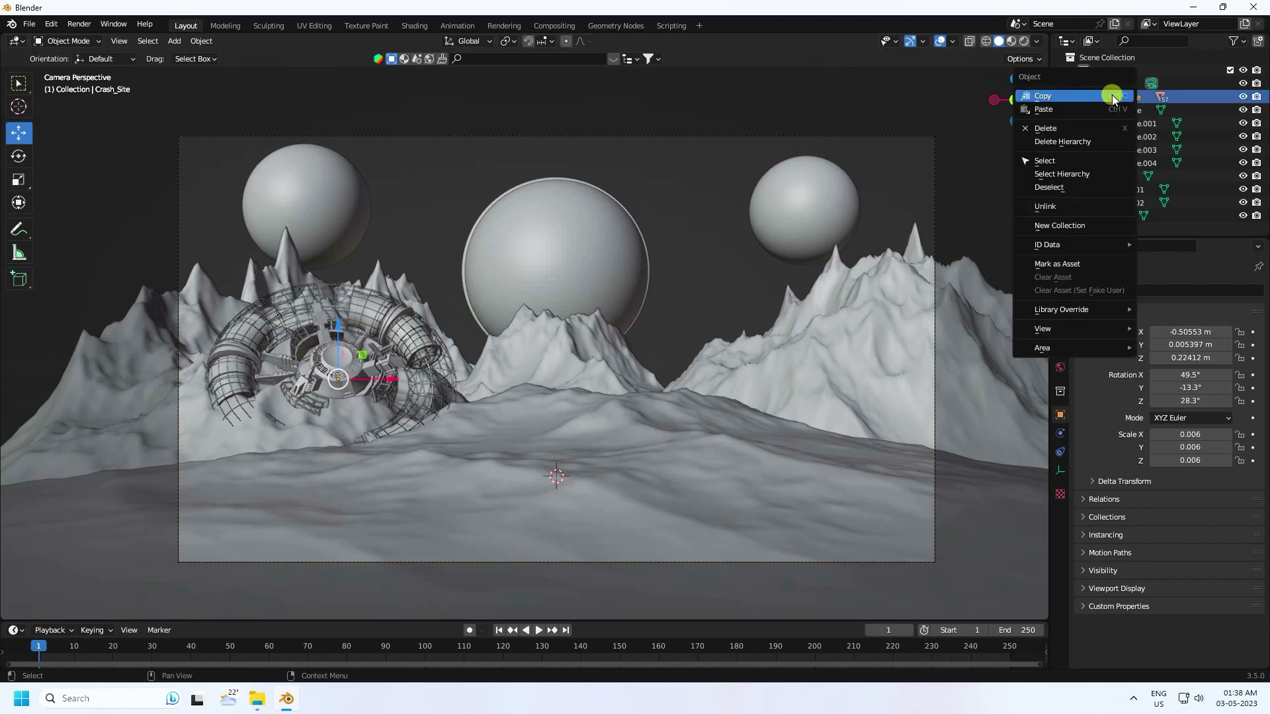
left_click(1063, 174)
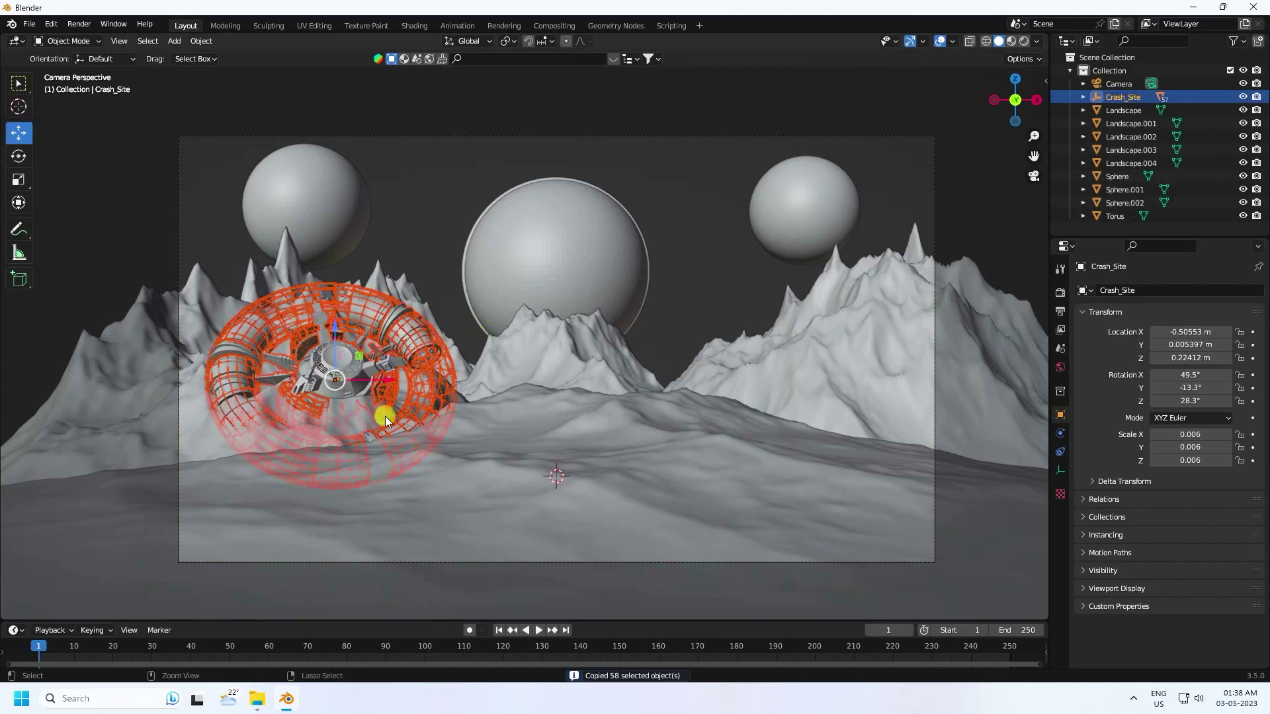
key("ctrl+v")
left_click_drag(378, 379, 903, 279)
type("s")
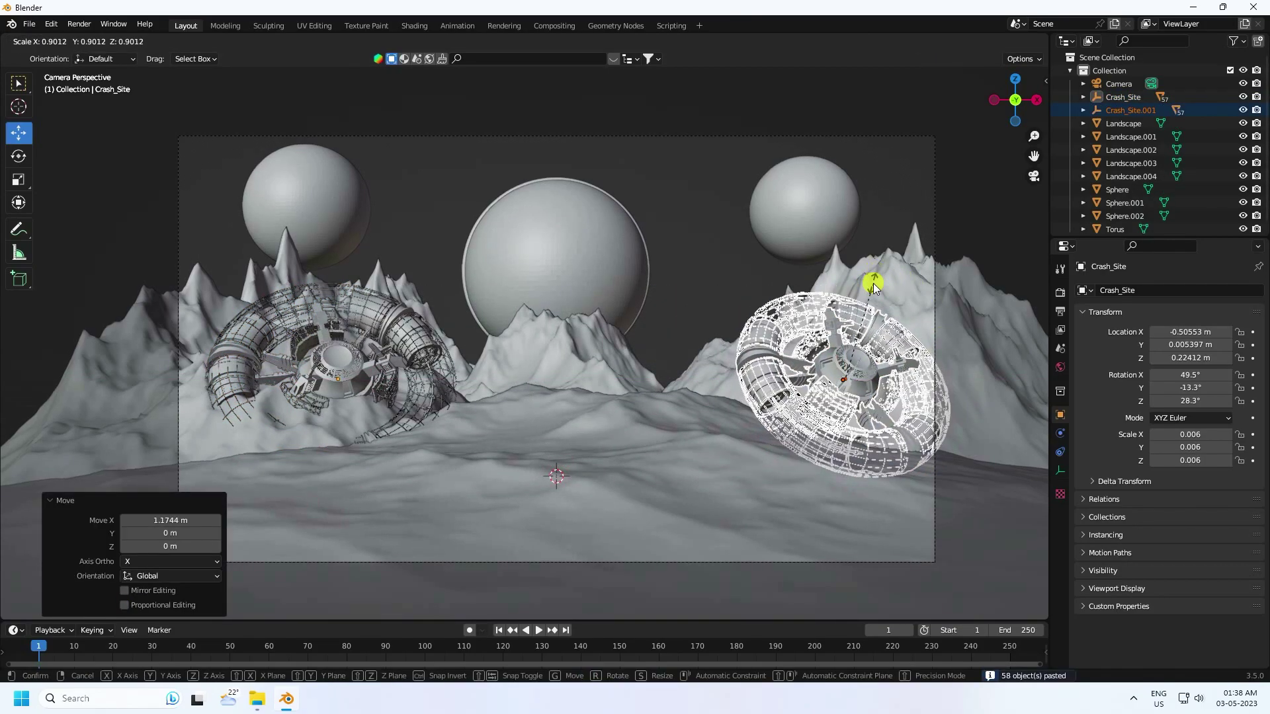
type("0.6")
key("Return")
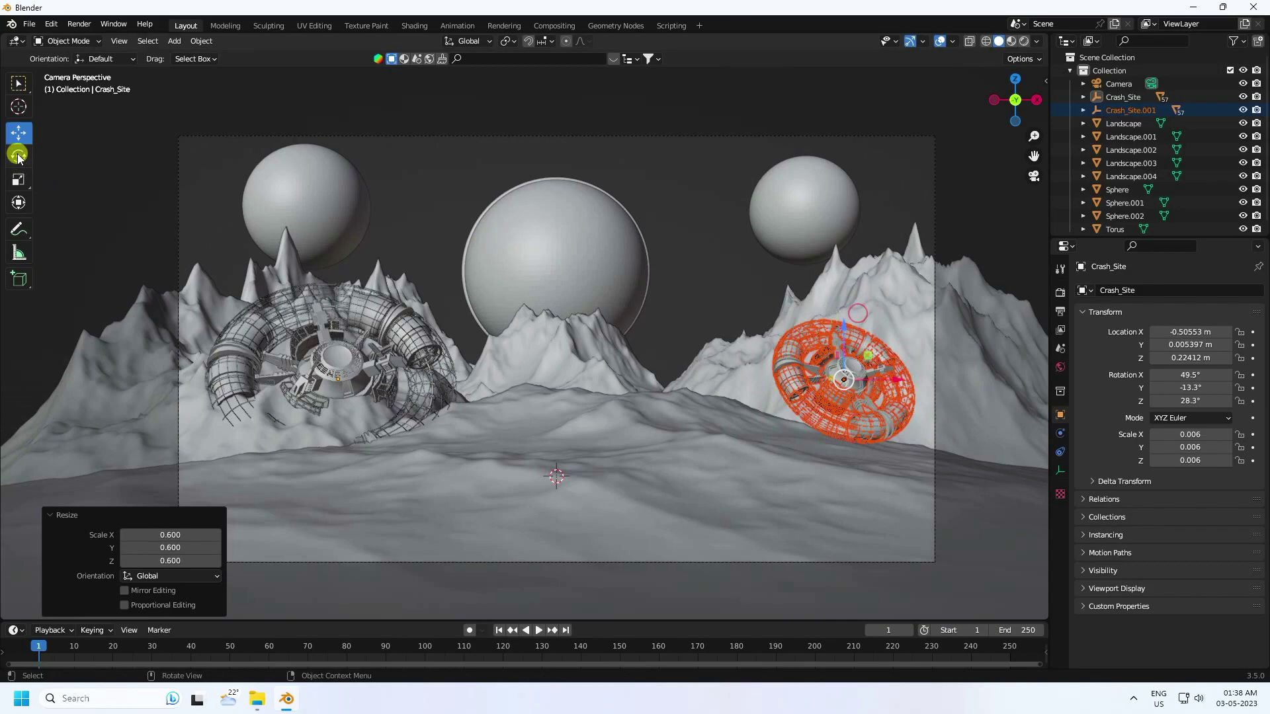
Tilt the copy freely and slide it along Y and Z onto the right mountain slope.
left_click(18, 156)
mouse_move(832, 363)
left_mouse_down()
mouse_move(743, 362)
mouse_move(823, 373)
left_mouse_up()
middle_click_drag(823, 373, 850, 397)
middle_click_drag(841, 445, 511, 368)
left_click(18, 132)
left_click_drag(427, 364, 520, 285)
middle_click_drag(520, 286, 522, 211)
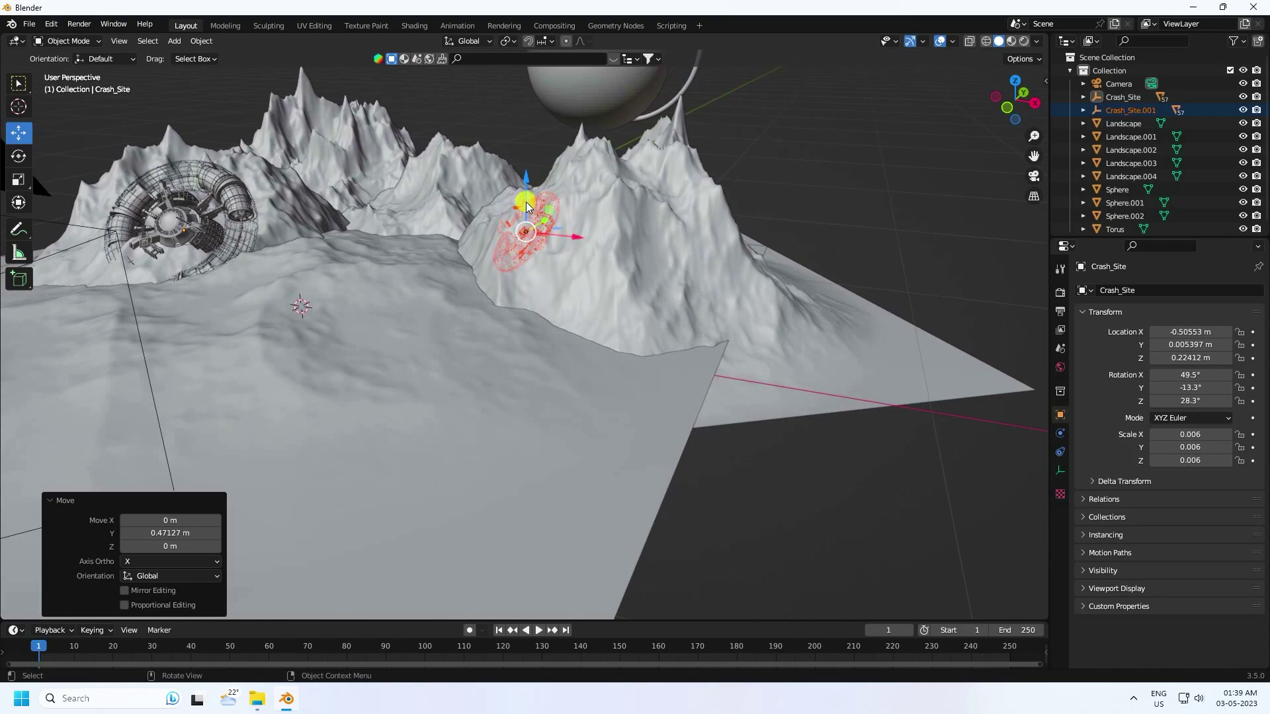
key("KP_0")
left_click_drag(800, 312, 800, 262)
left_click(886, 196)
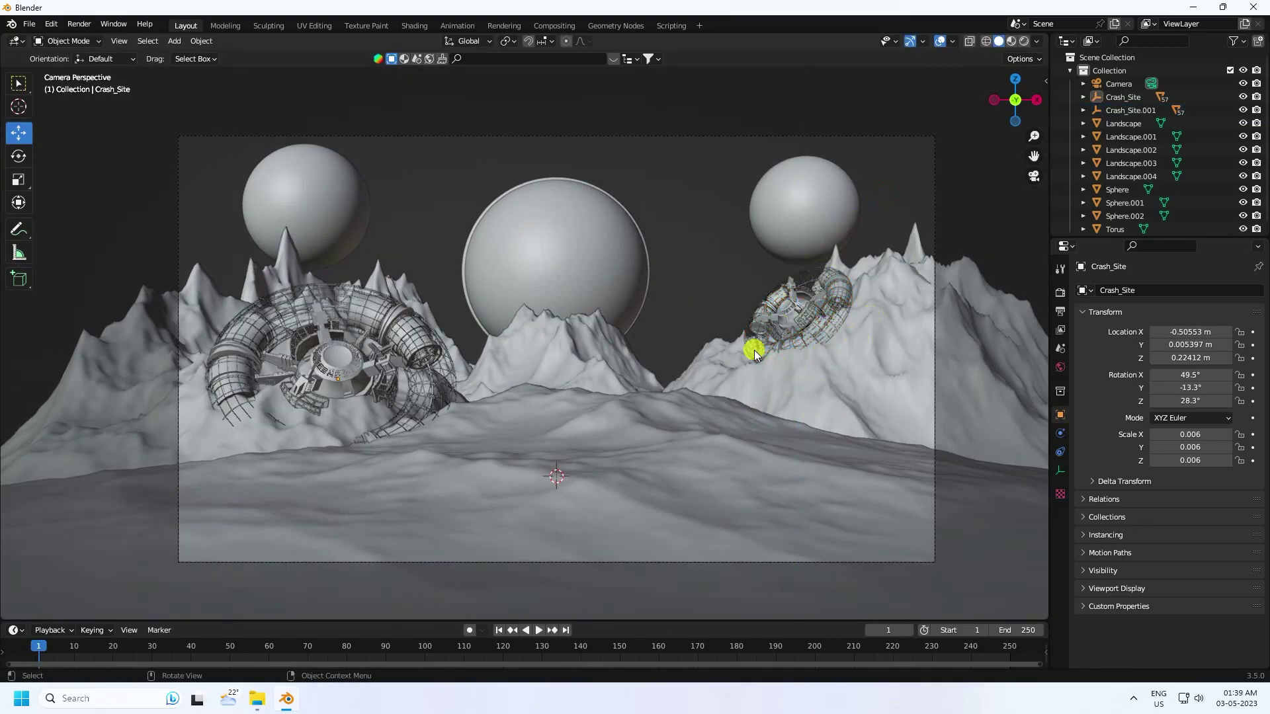
Apply Shade Smooth to the middle, right and left spheres.
left_click(609, 240)
right_click(609, 240)
left_click(612, 242)
left_click(809, 211)
right_click(808, 211)
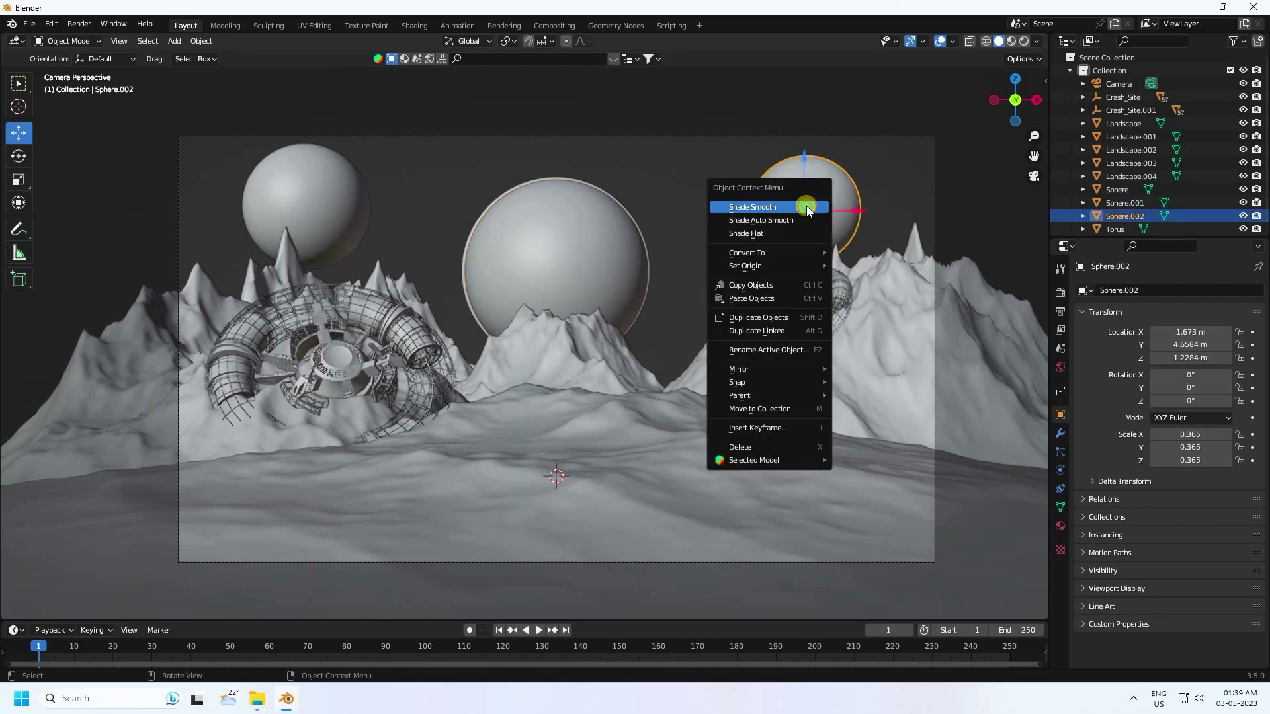
left_click(751, 207)
left_click(344, 210)
right_click(344, 210)
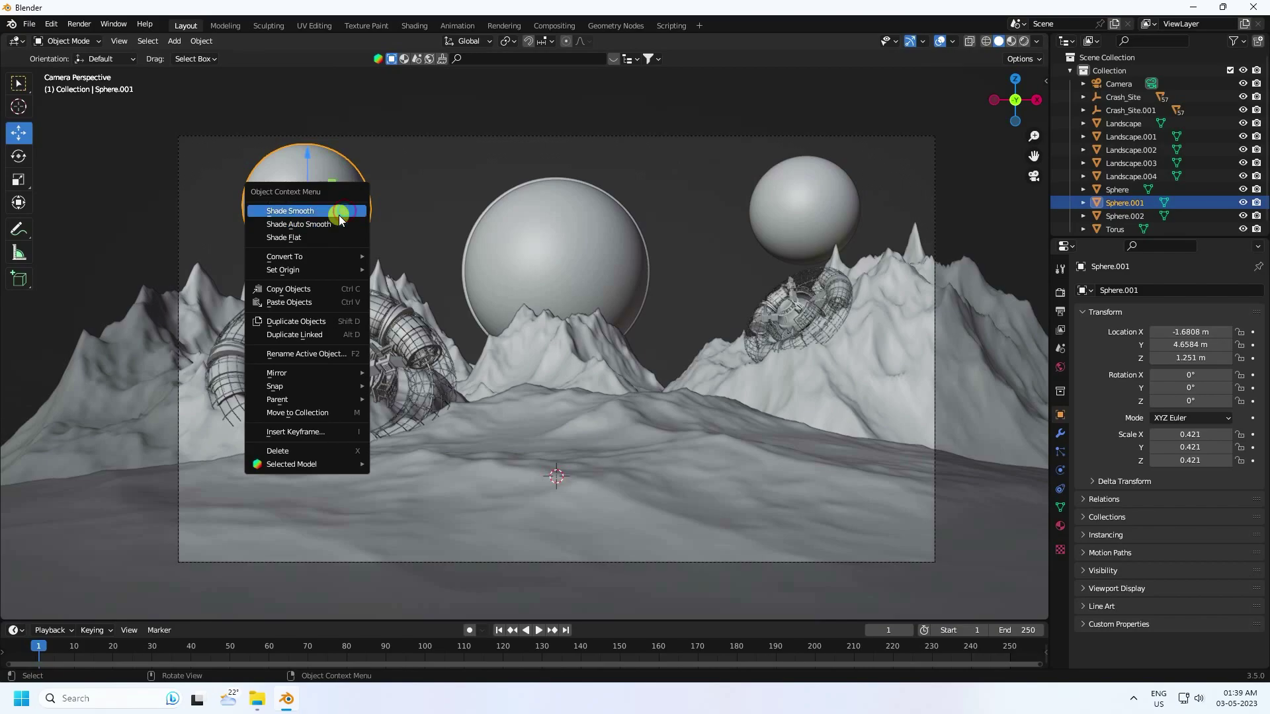
left_click(339, 215)
left_click(447, 189)
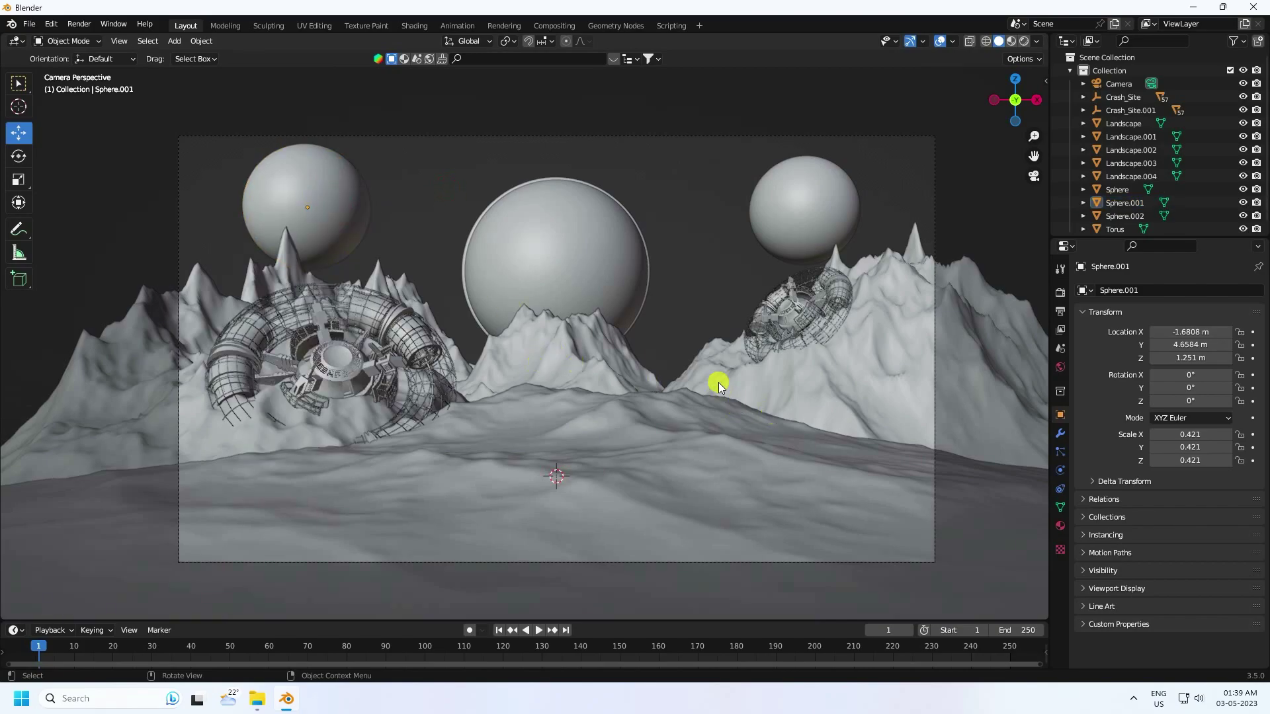
scroll(718, 383, "up", 2)
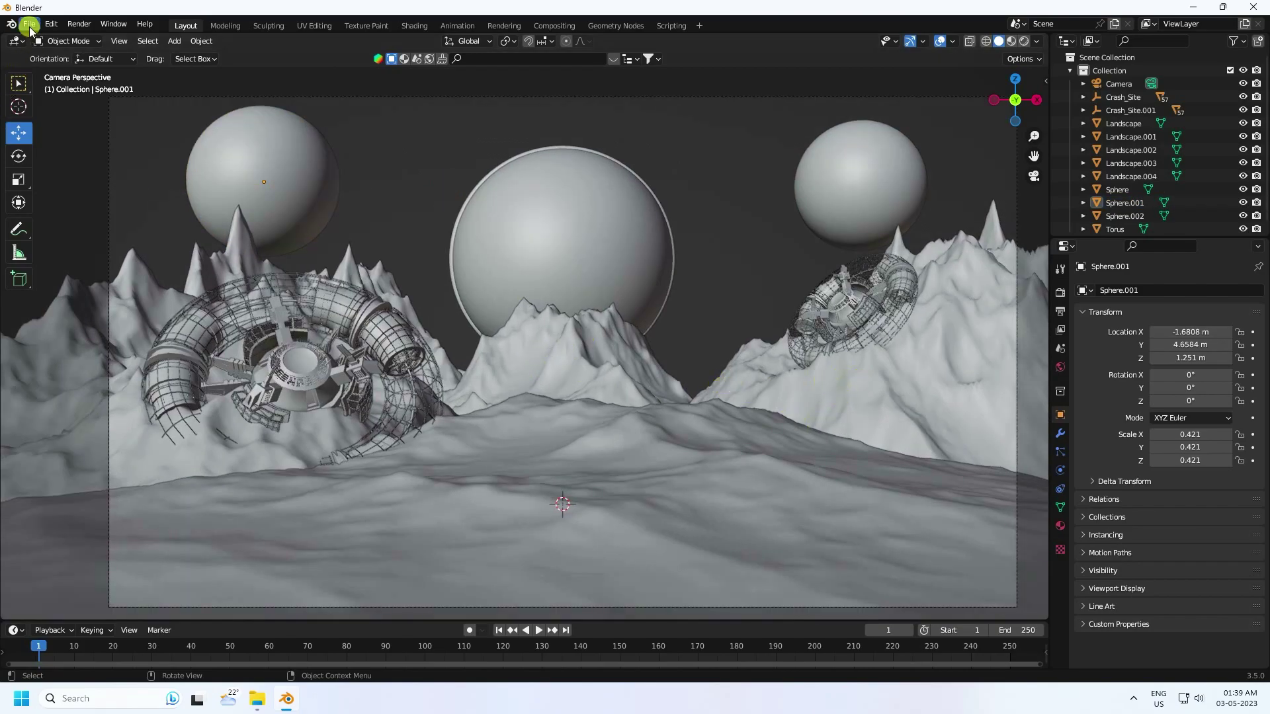
Import the Alembic file Relic.abc at scale 0.1.
left_click(30, 26)
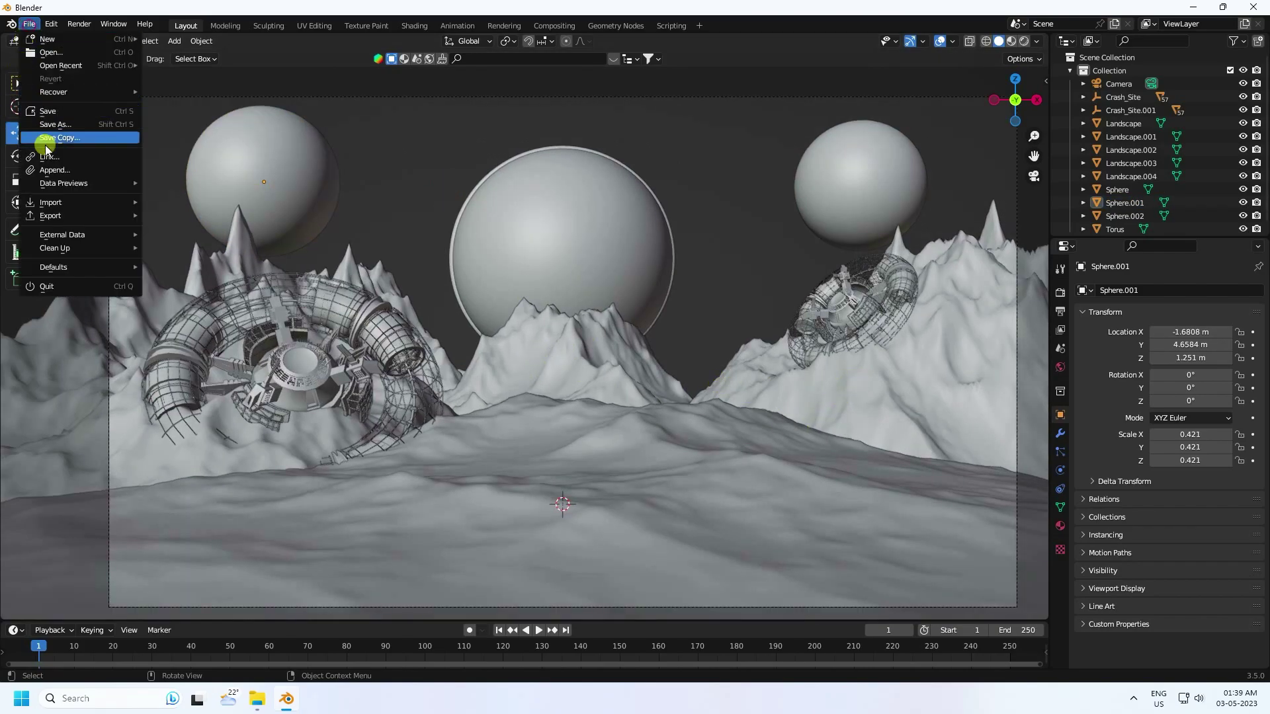
mouse_move(69, 207)
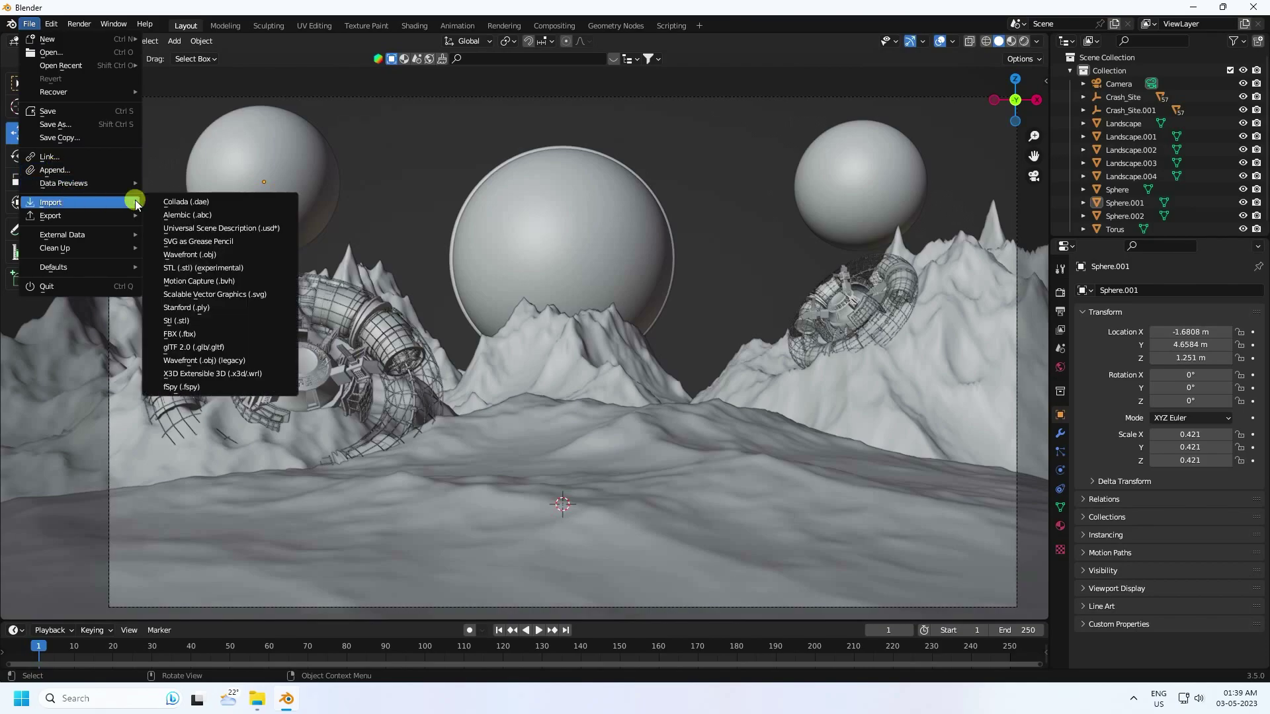
left_click(207, 214)
left_click(709, 263)
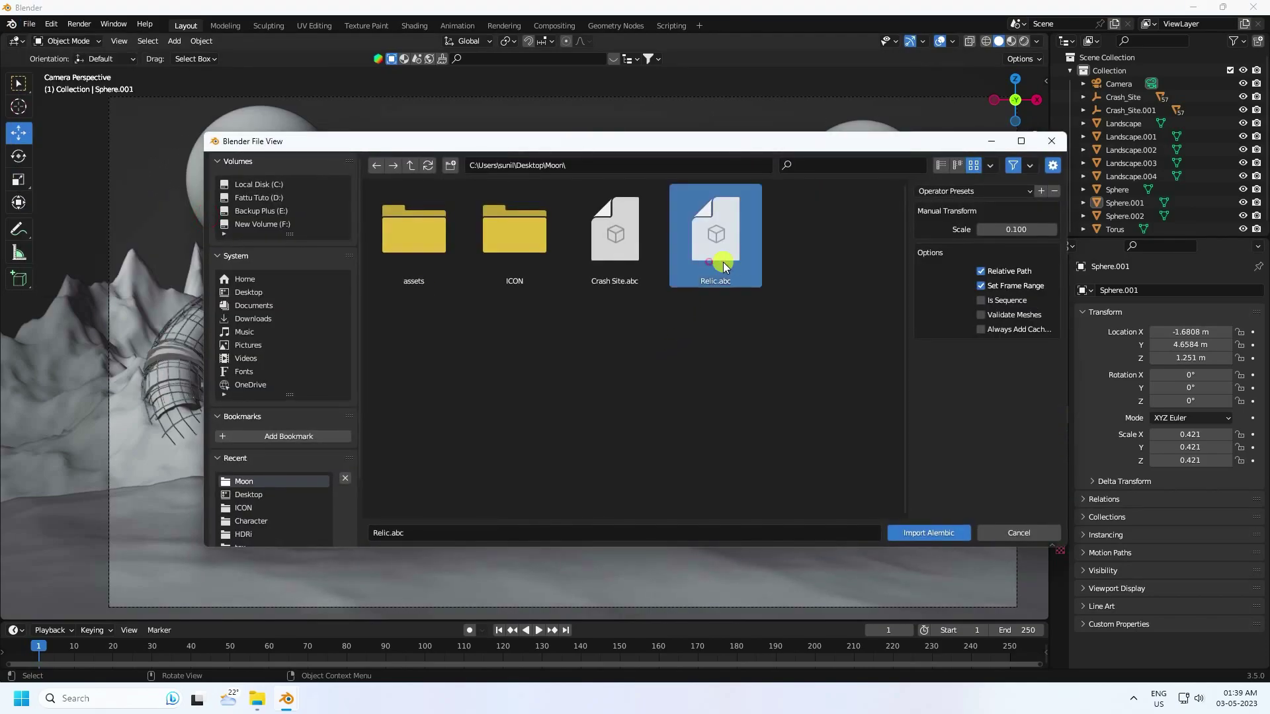
left_click(1011, 231)
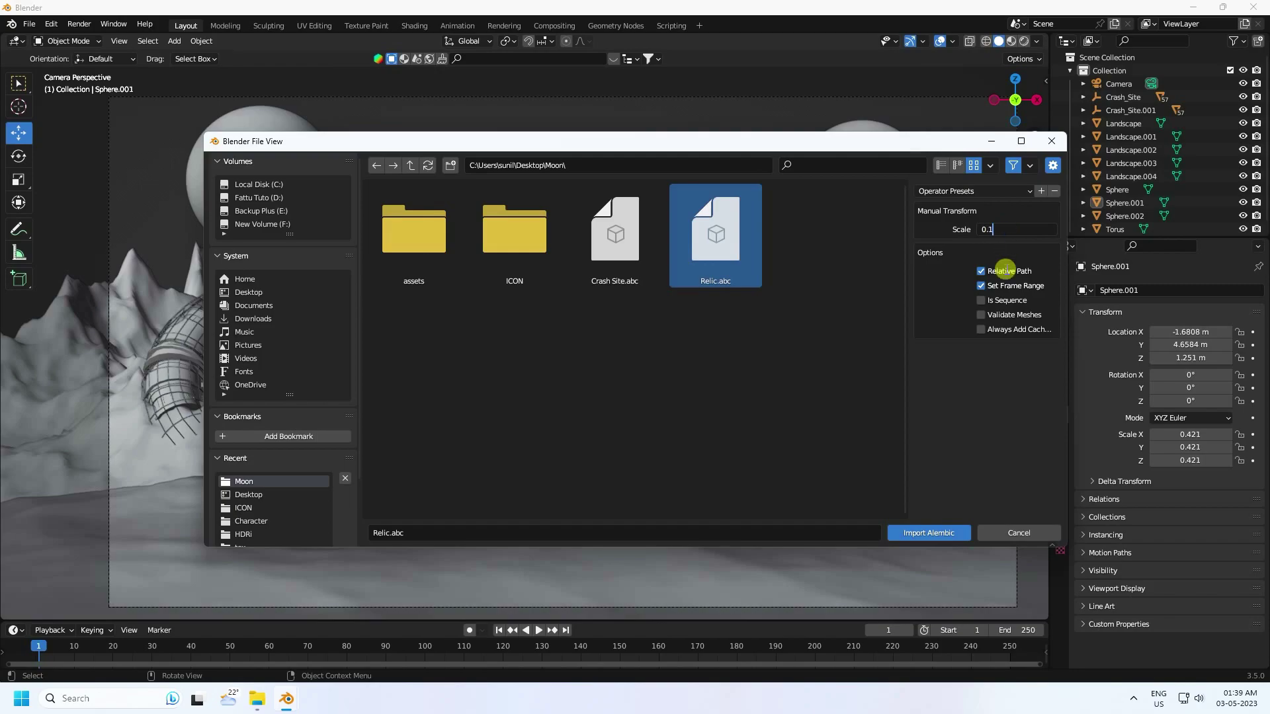
left_click(923, 533)
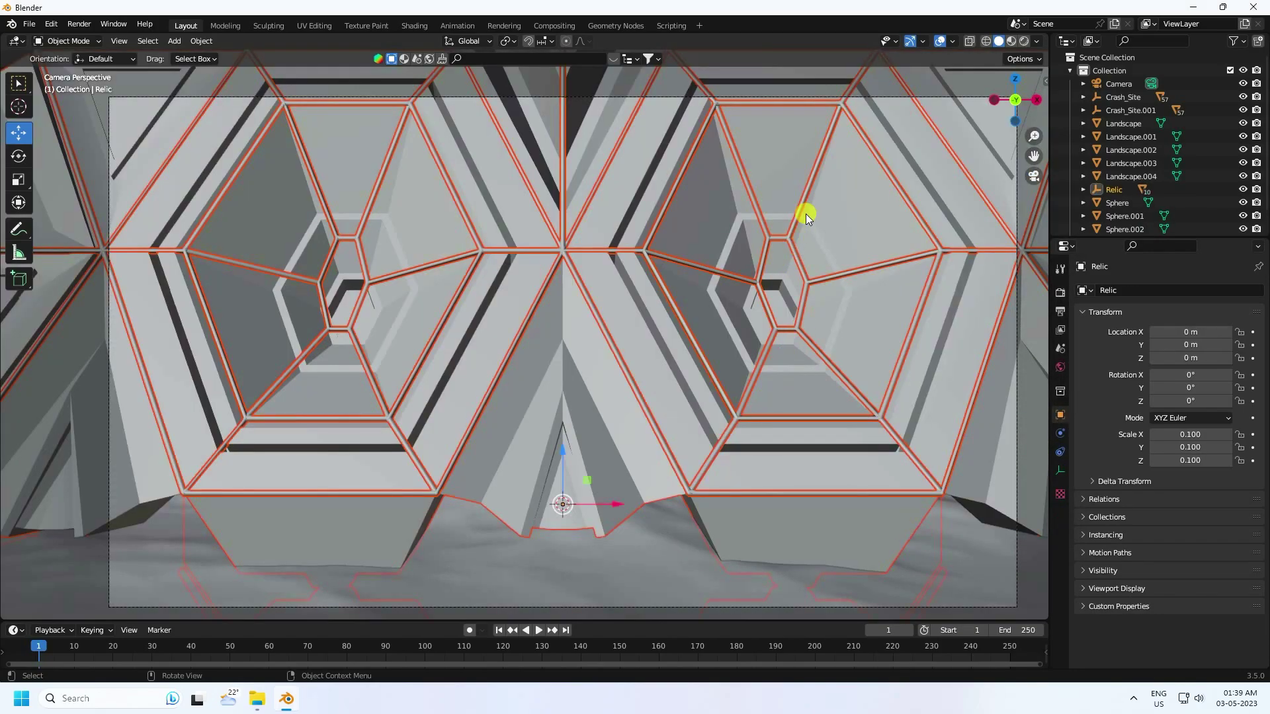
Shrink the Relic to 0.005, move it beside the second crash site and tilt it.
key("s")
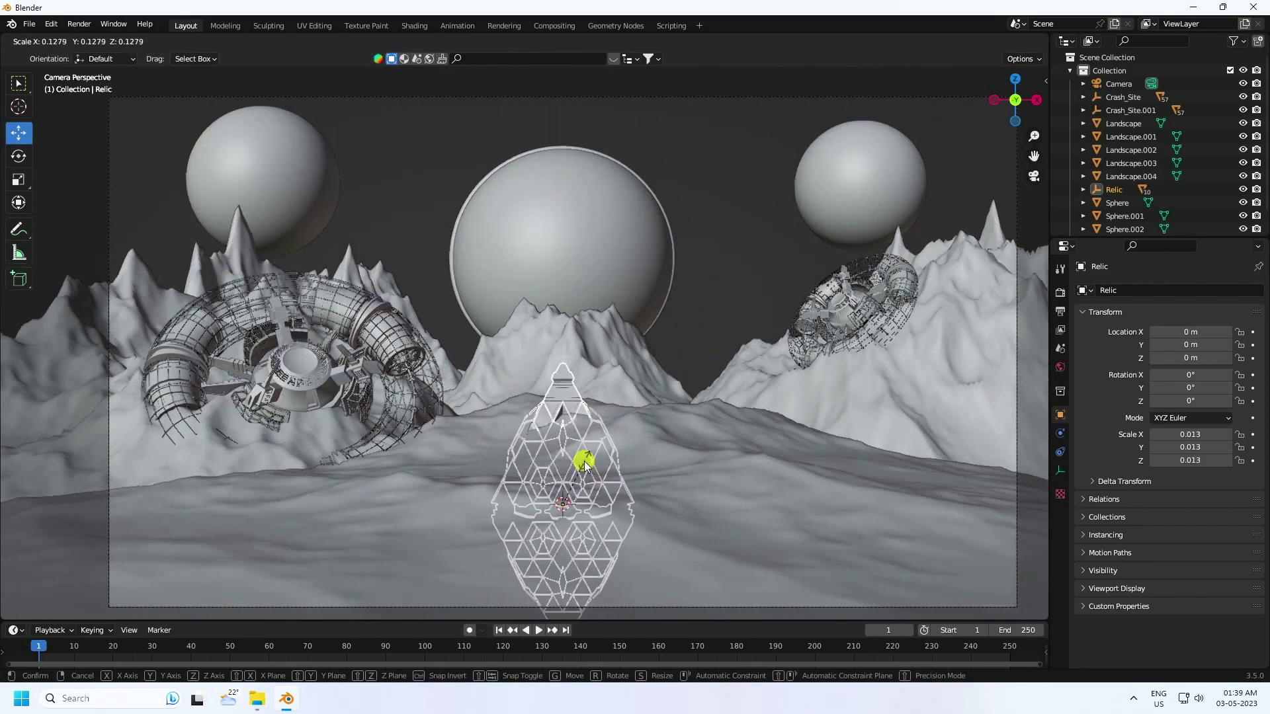
left_click(574, 485)
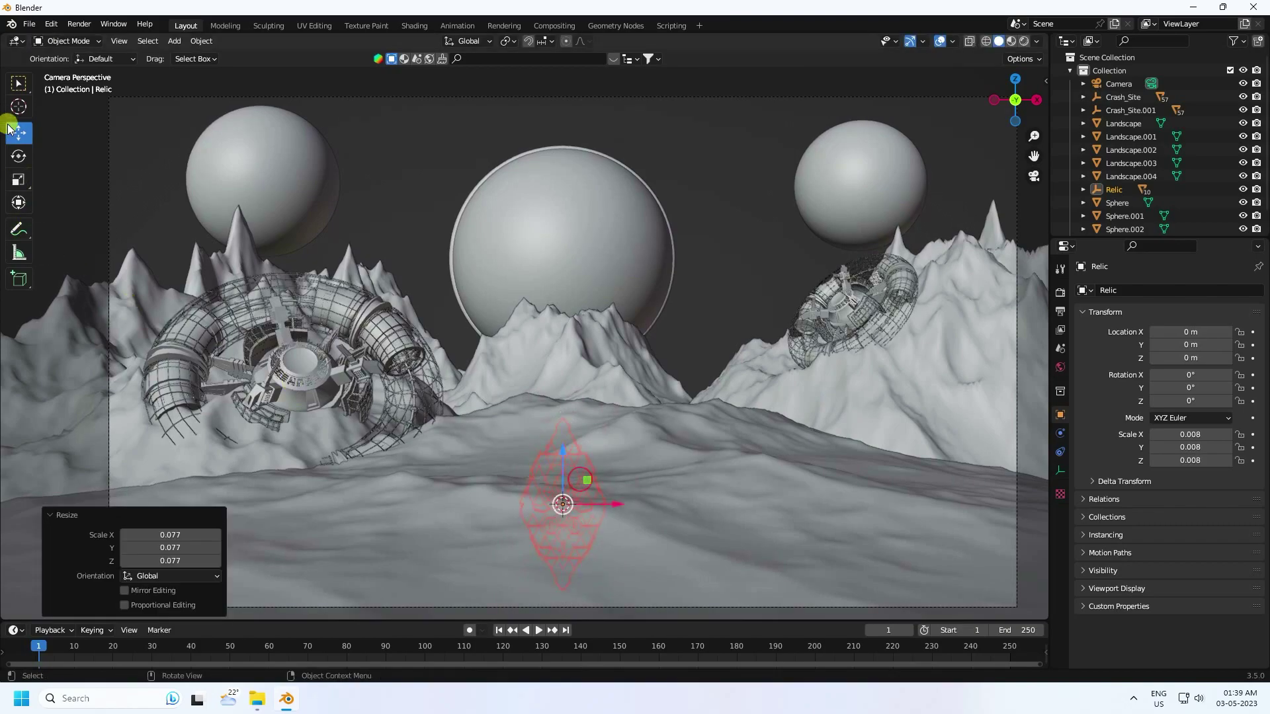
left_click_drag(565, 457, 563, 369)
left_click_drag(615, 415, 835, 421)
mouse_move(804, 370)
left_mouse_down()
mouse_move(805, 351)
mouse_move(831, 389)
mouse_move(793, 375)
mouse_move(797, 357)
mouse_move(795, 377)
left_mouse_up()
key("shift+space")
key("r")
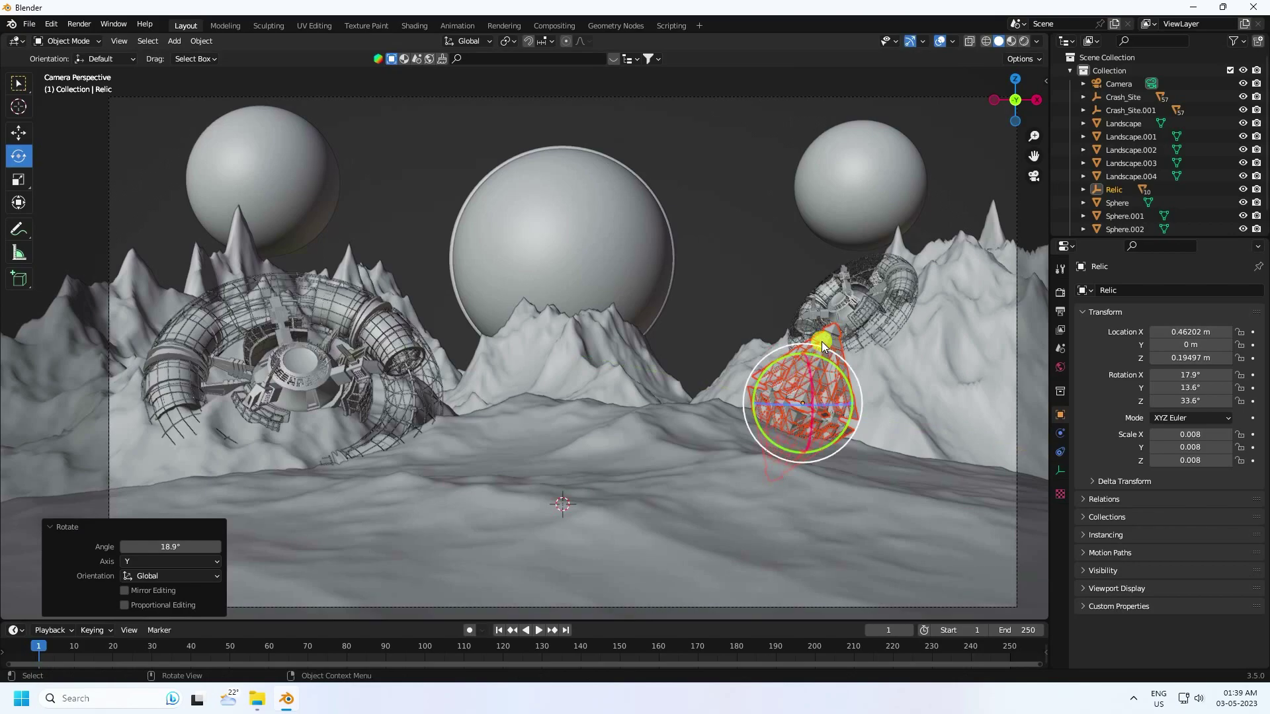
key("s")
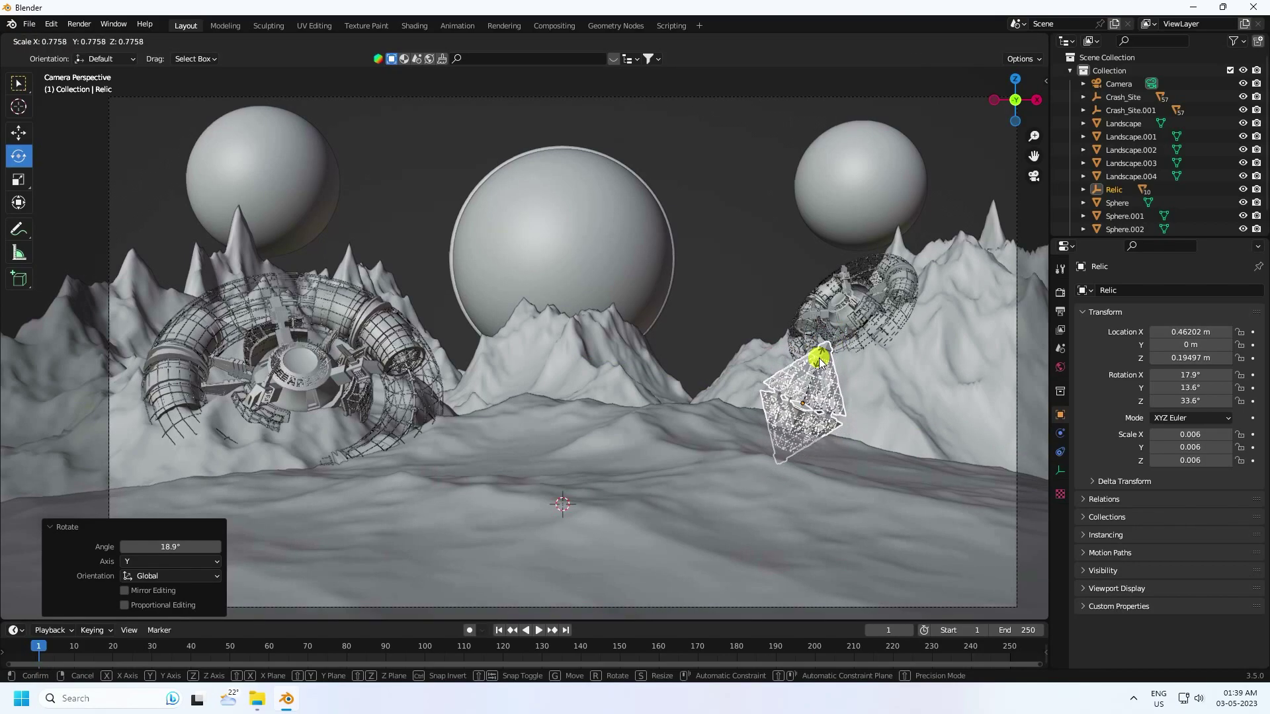
left_click(784, 362)
Select the Relic in the widened object list.
left_click(18, 134)
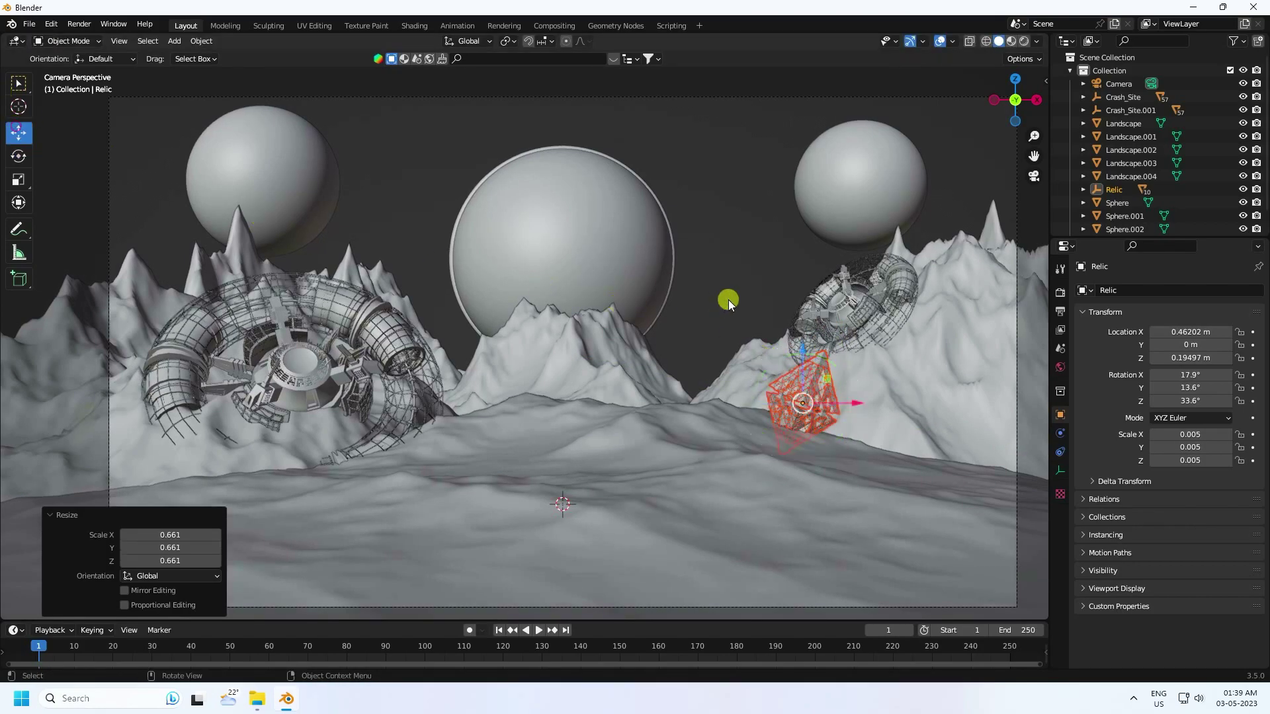
left_click(710, 337)
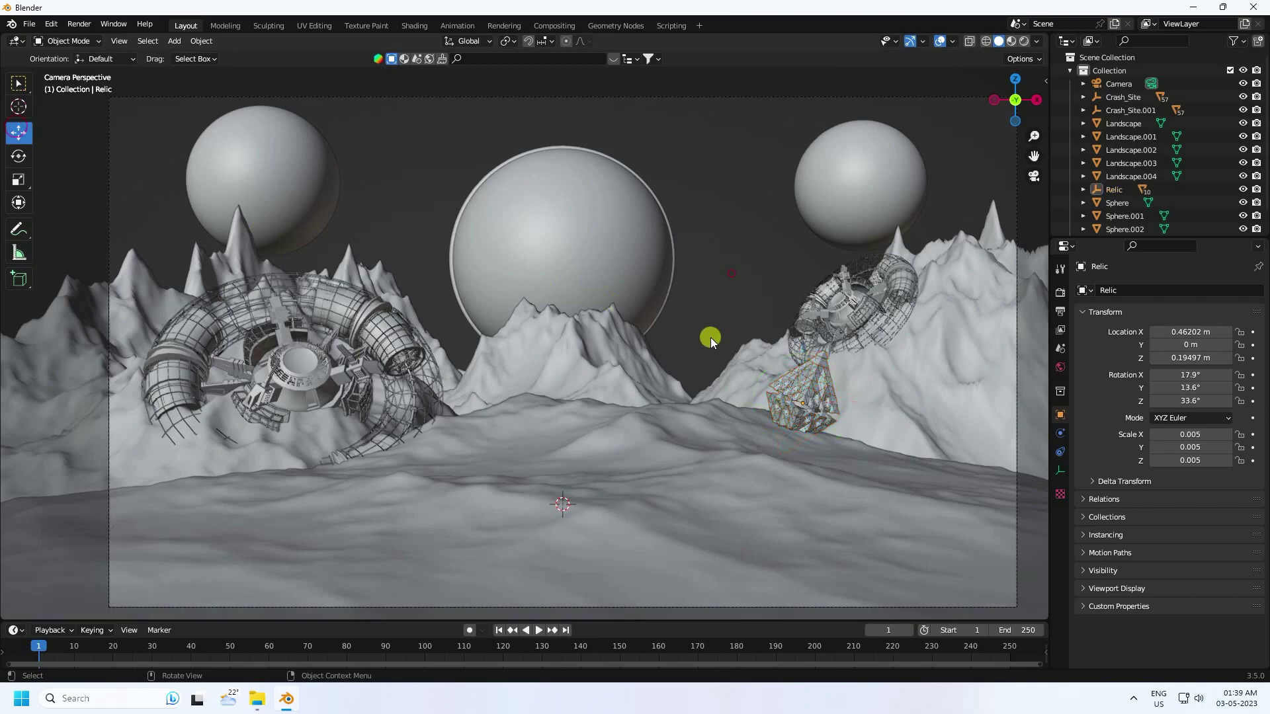
left_click(824, 384)
left_click_drag(1098, 238, 1104, 308)
left_click(1114, 192)
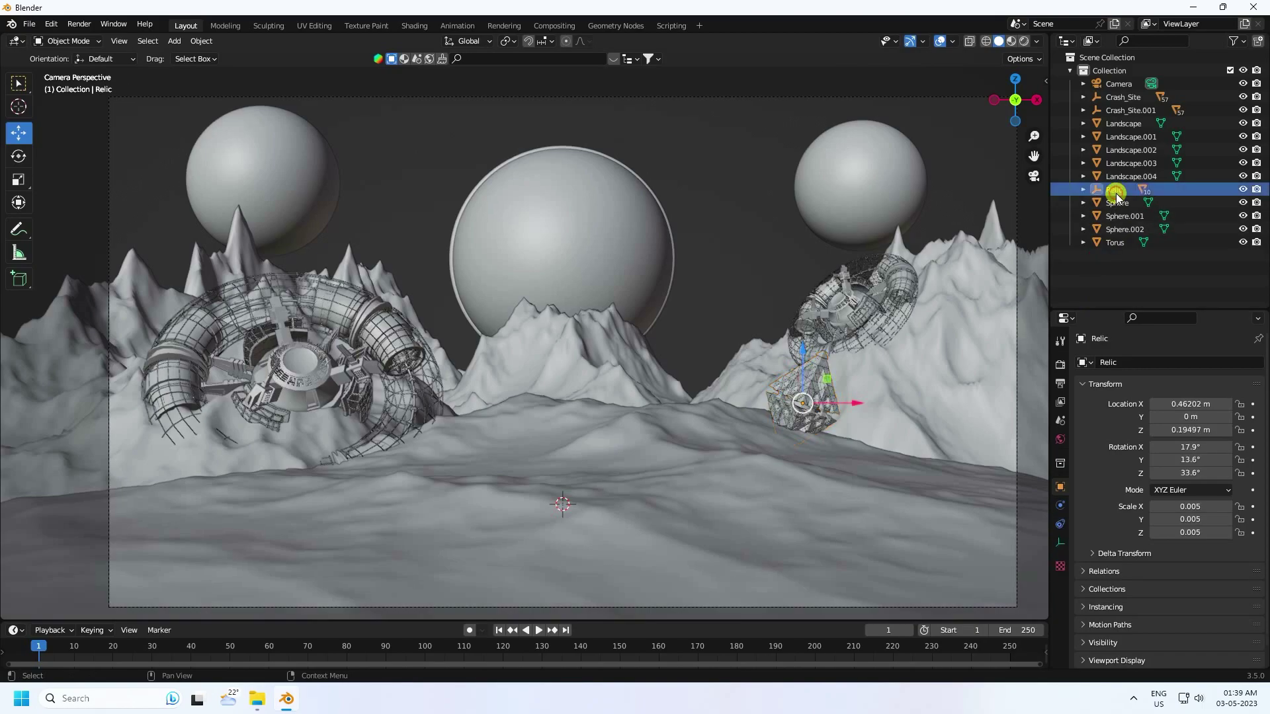
Import '[08-04-17] - Natural.obj' from Desktop\Moon as Wavefront OBJ at scale 0.1.
left_click(22, 25)
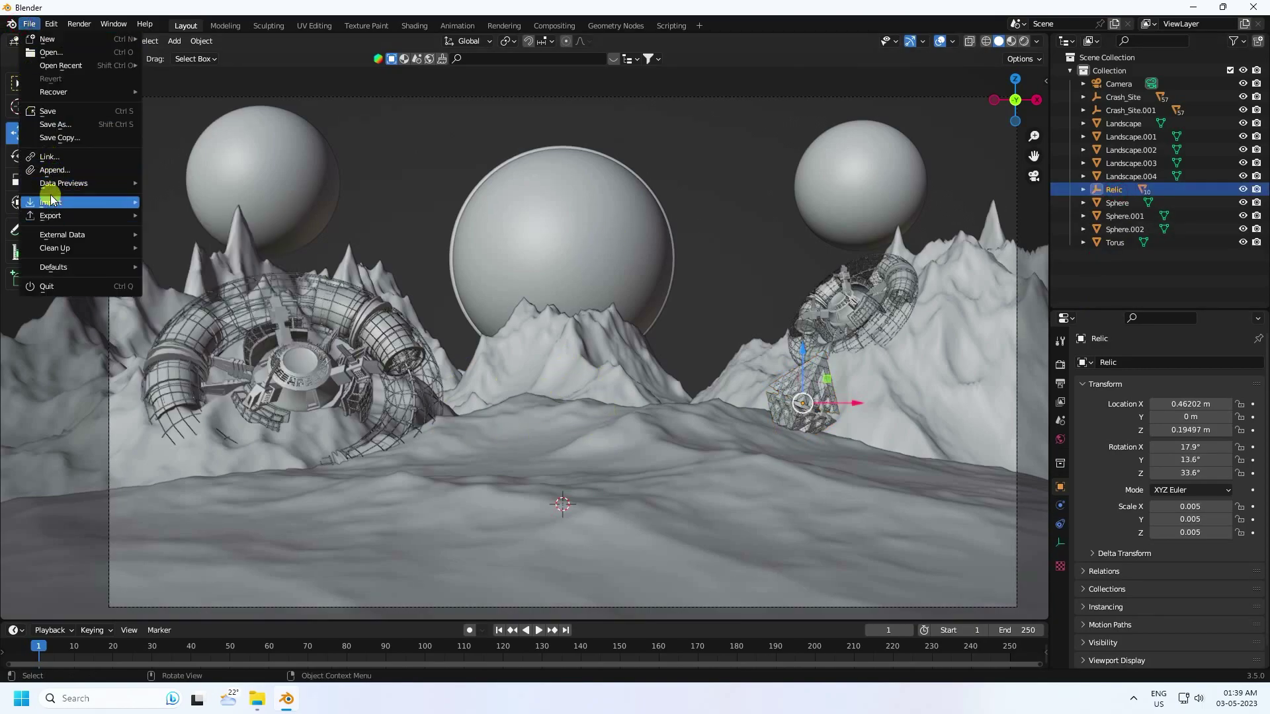
mouse_move(51, 200)
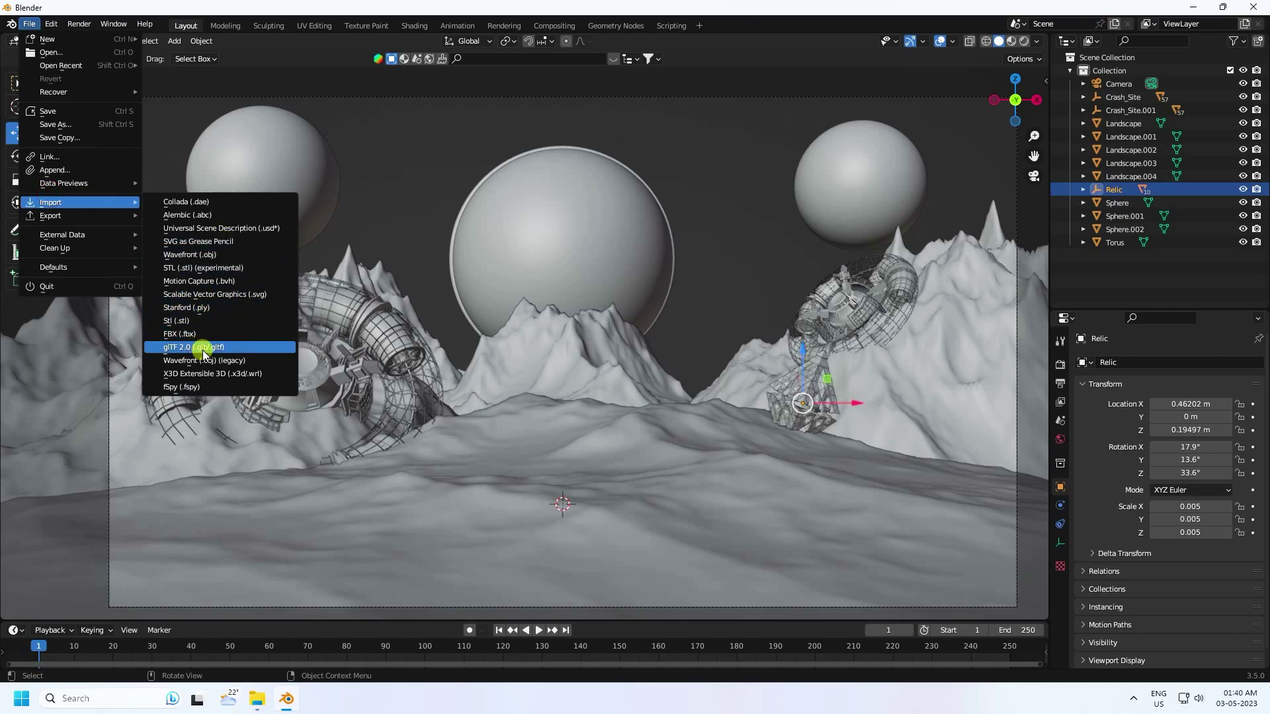
left_click(199, 255)
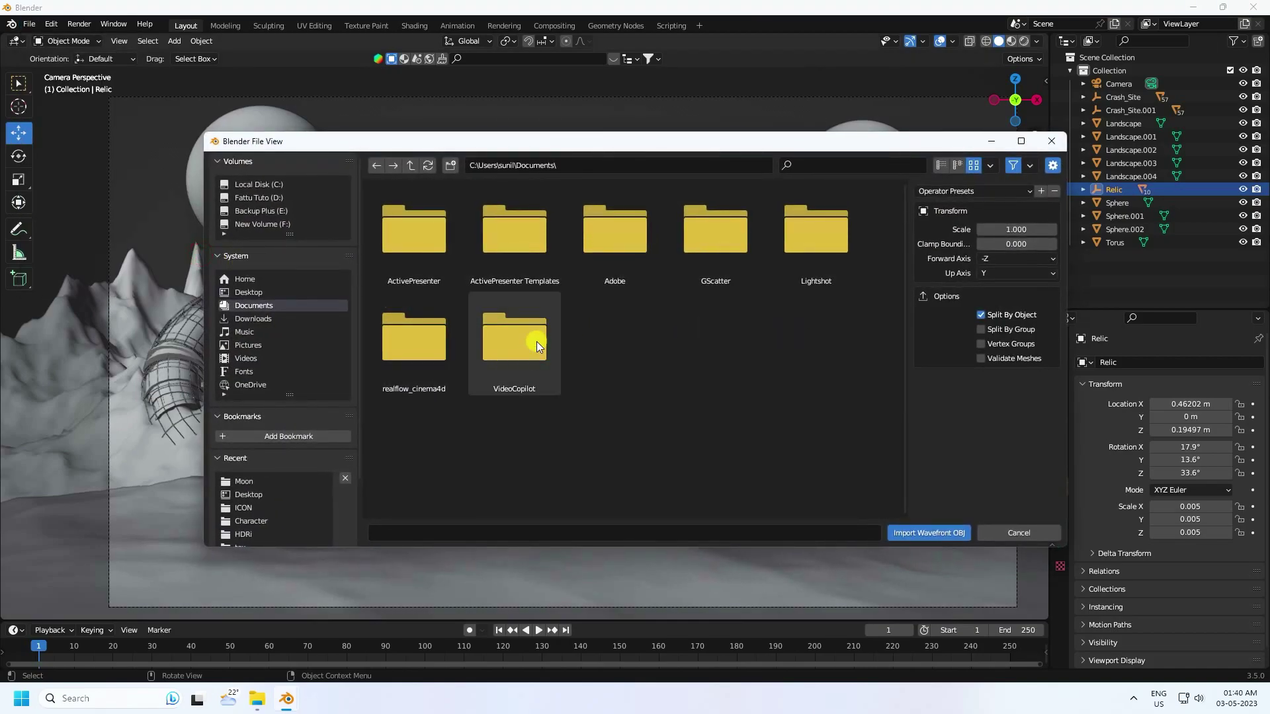
left_click(240, 293)
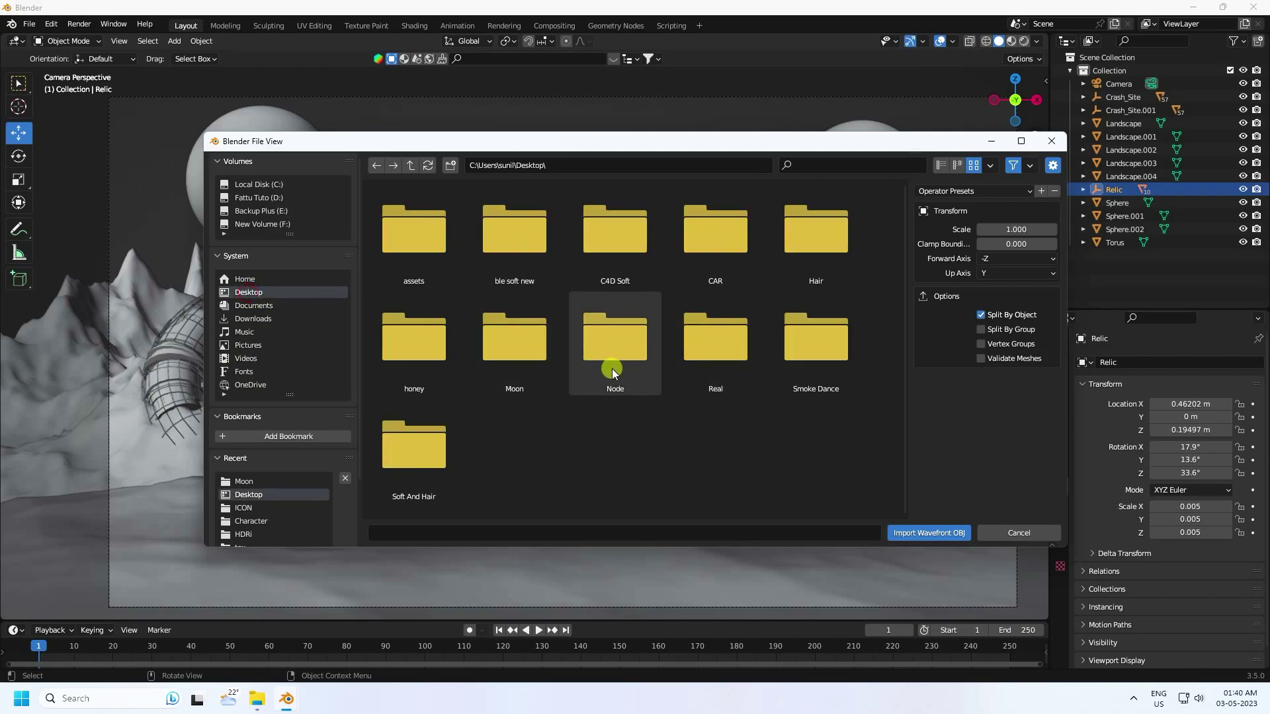
double_click(512, 366)
left_click(627, 281)
left_click(1010, 228)
type("0.1")
left_click(926, 532)
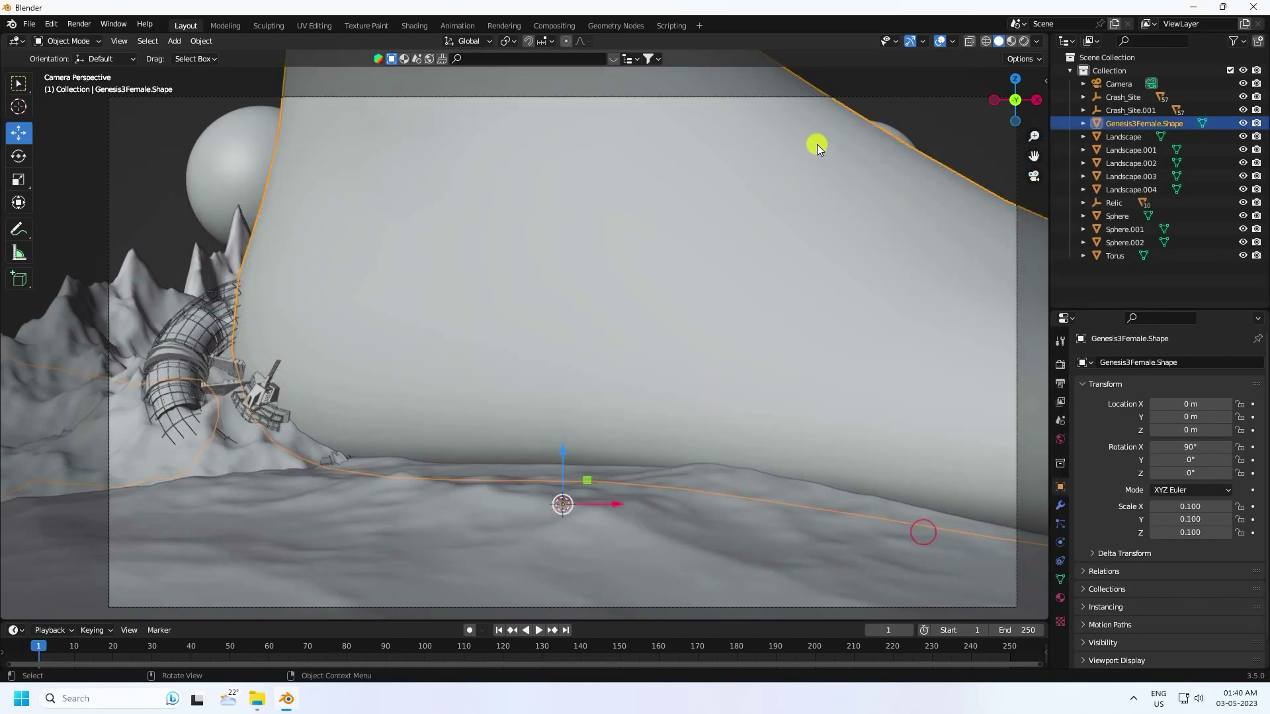
Shrink Genesis3Female.Shape in three scaling passes down to 0.000911.
key("s")
left_click(600, 429)
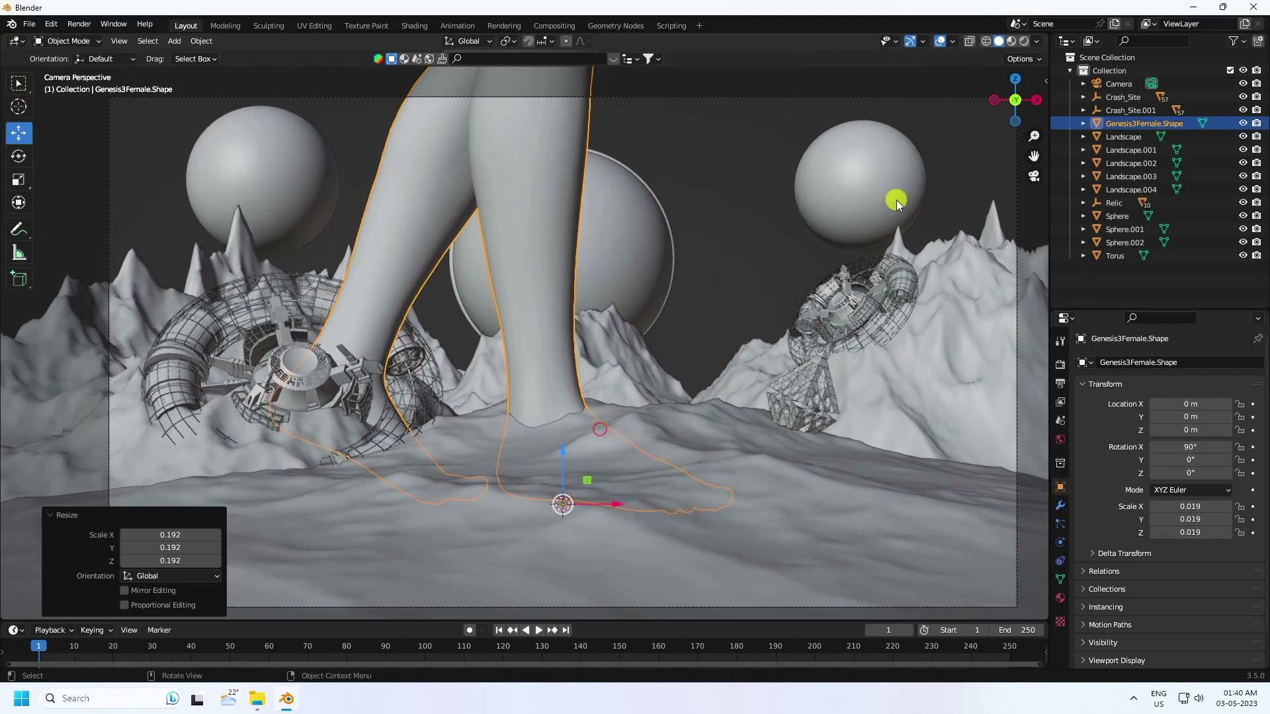
key("s")
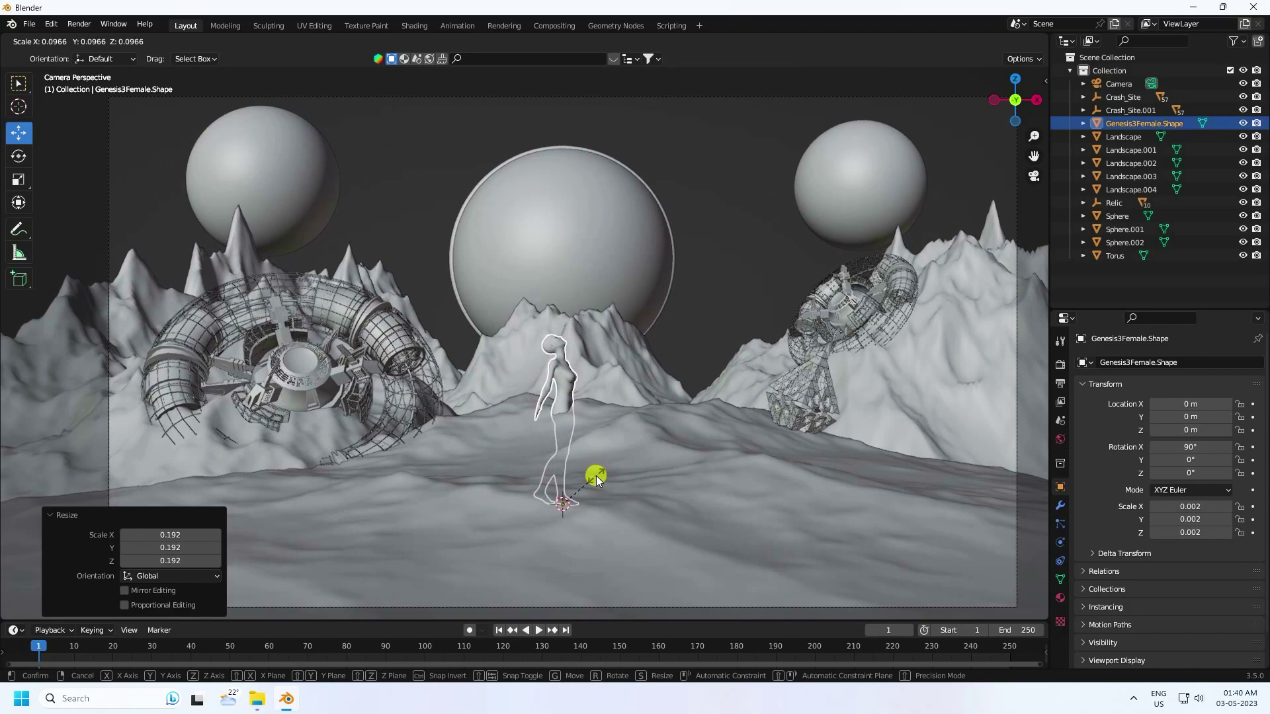
left_click(597, 475)
key("s")
left_click(616, 383)
Raise the figure to Z 0.18469 m onto the terrain and turn it 99.6° about Z.
left_click_drag(562, 456, 559, 359)
left_click(17, 162)
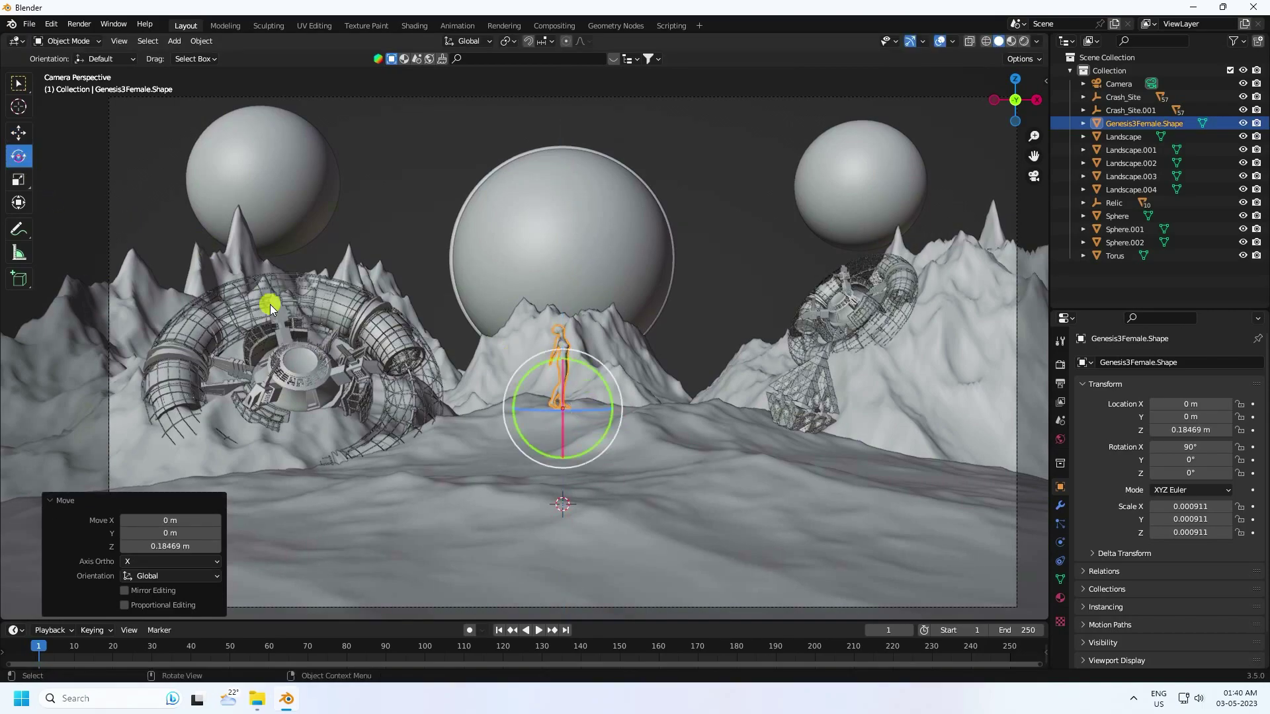
left_click_drag(542, 411, 565, 412)
left_click(697, 271)
middle_click_drag(697, 271, 617, 355)
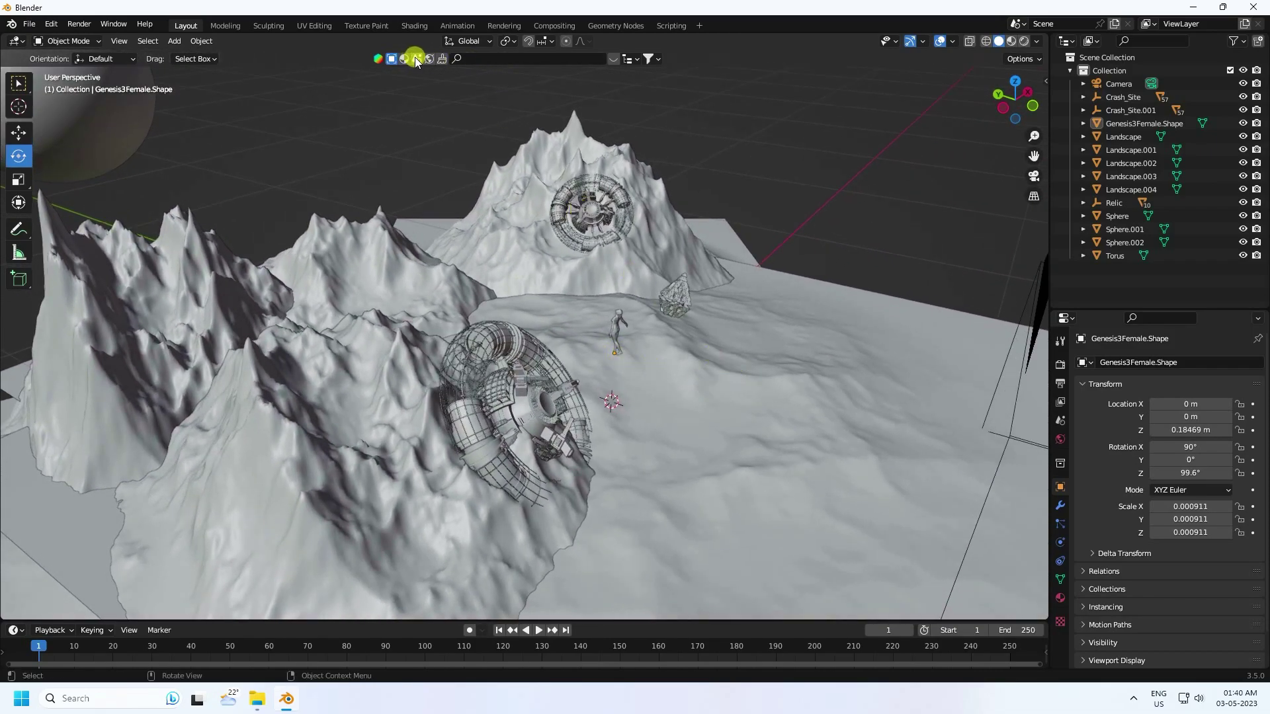
Search the asset library for 'rock' and drop the Coarse Rock material onto the landscape.
left_click(493, 60)
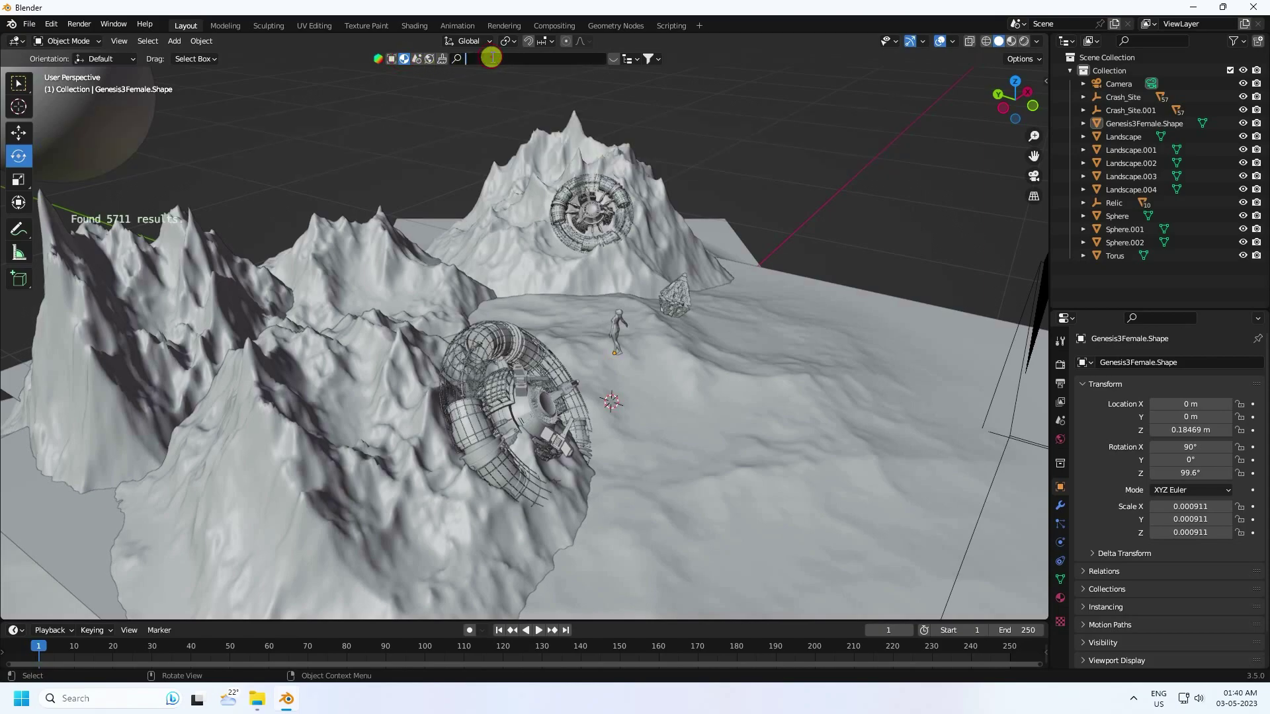
type("rock")
key("Return")
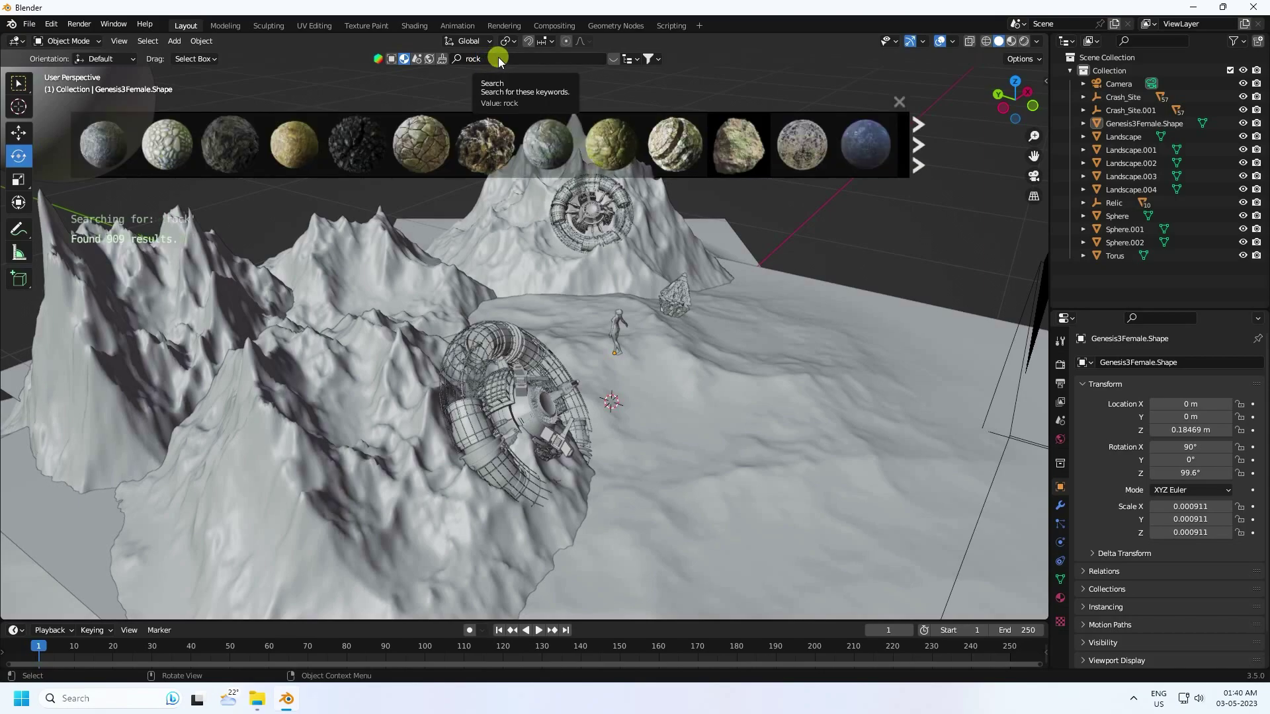
mouse_move(814, 172)
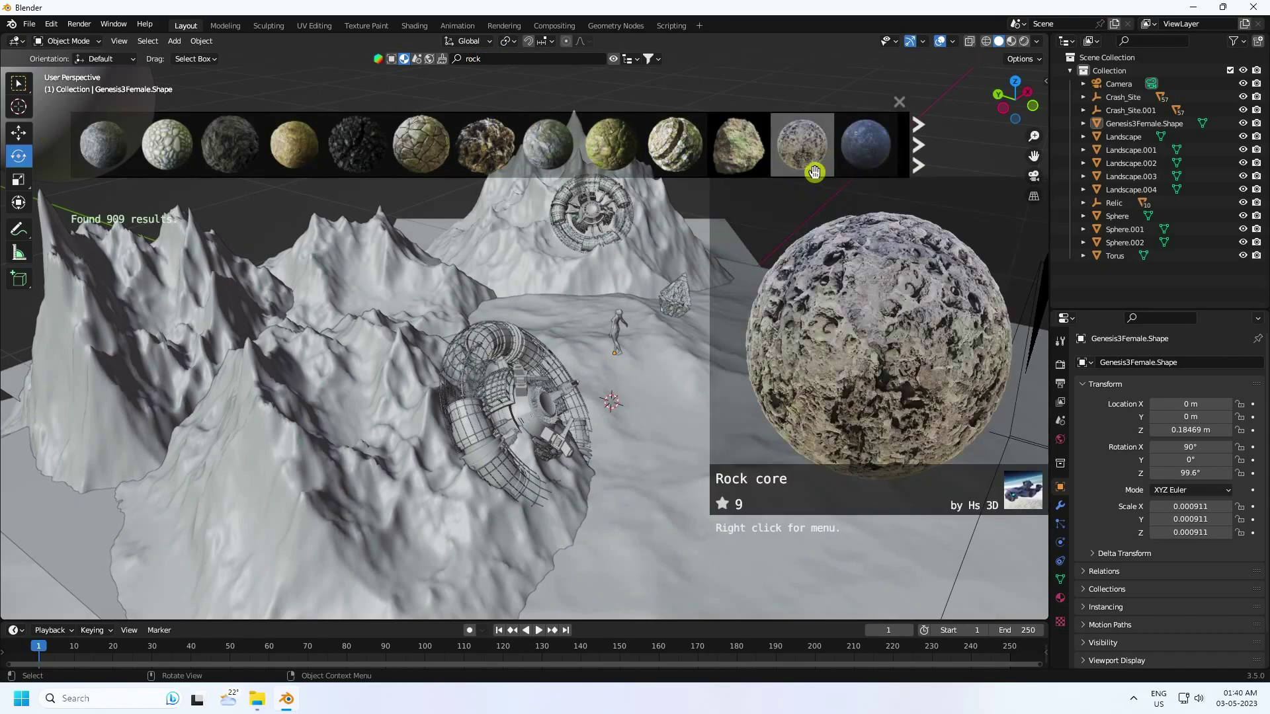
mouse_move(140, 162)
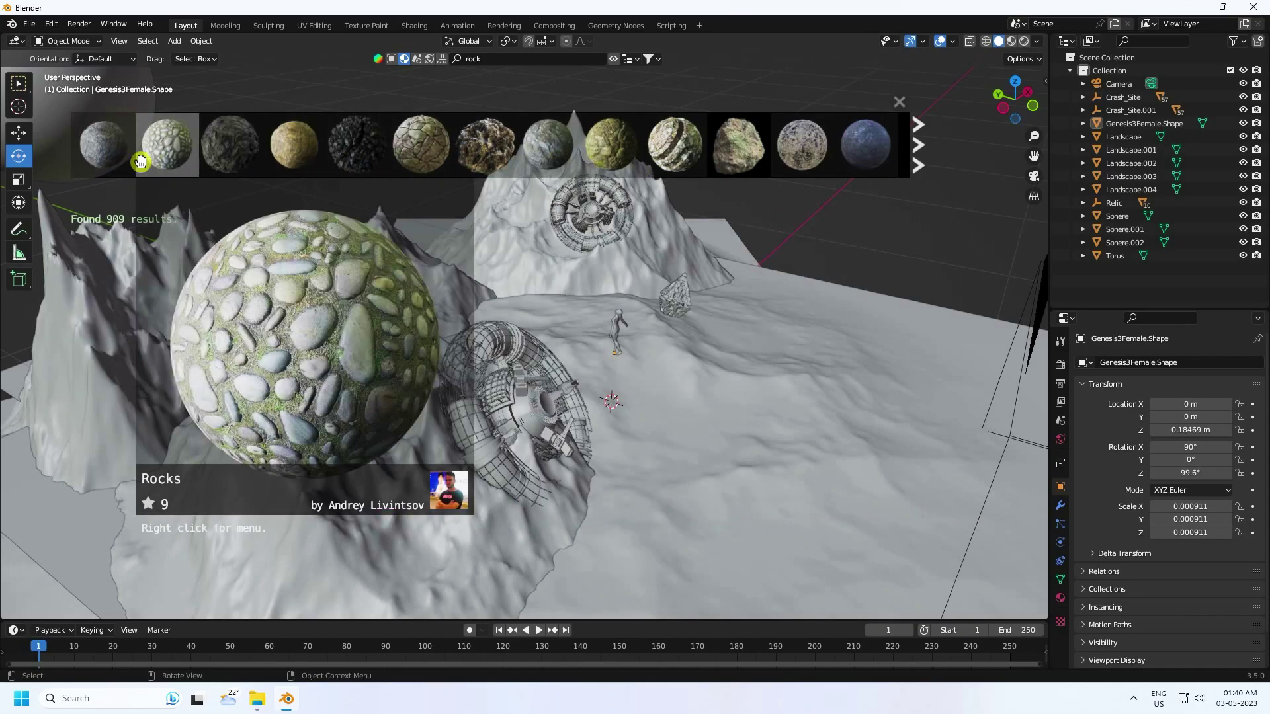
mouse_move(281, 173)
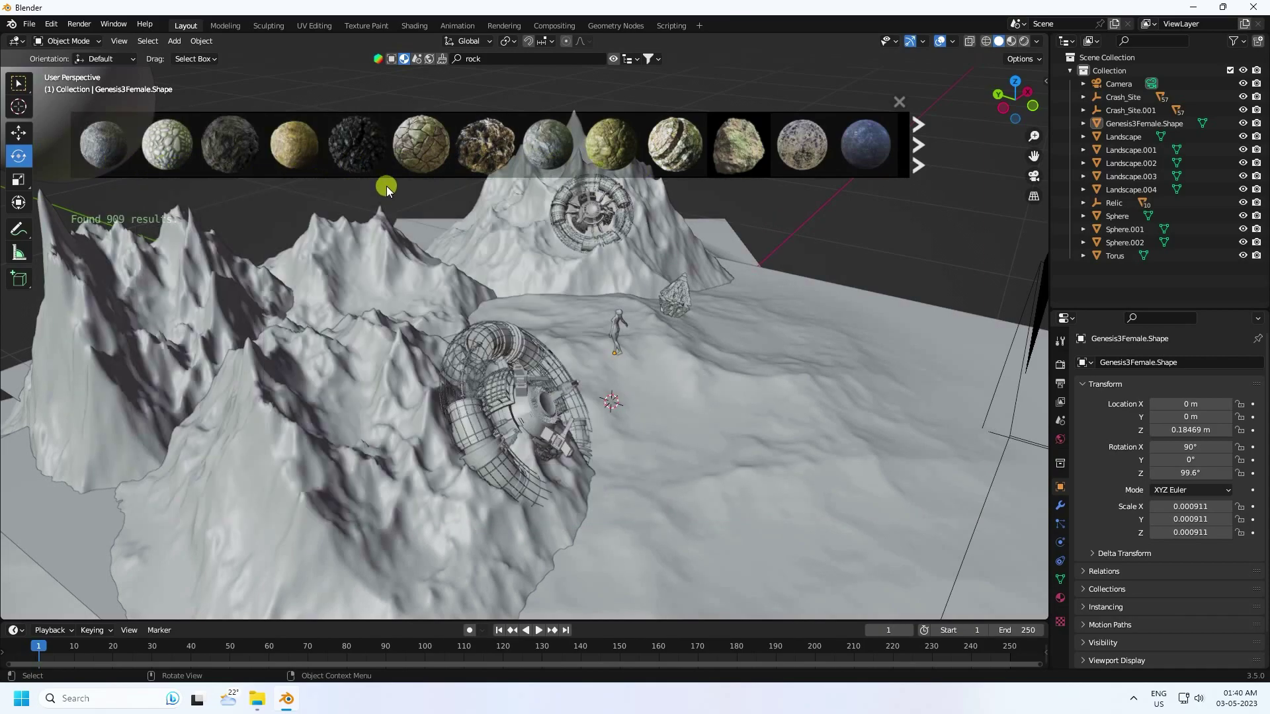
mouse_move(513, 166)
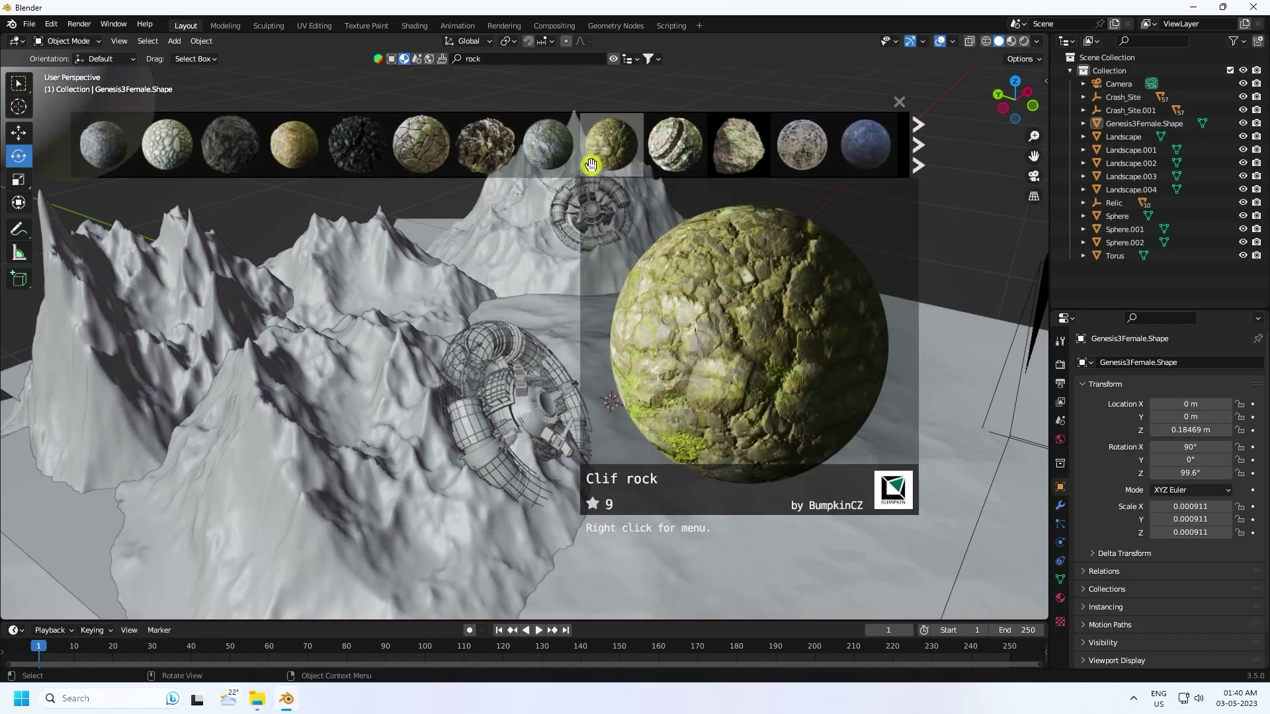
mouse_move(651, 156)
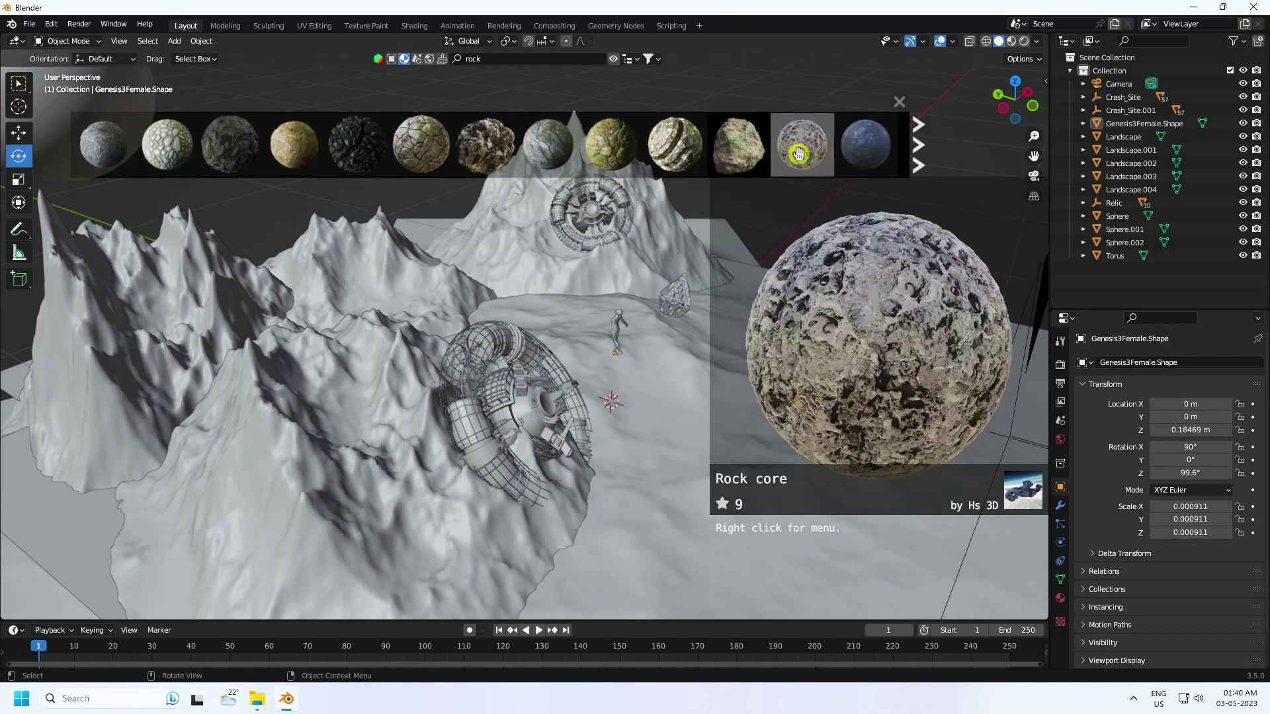
left_click(921, 158)
mouse_move(193, 141)
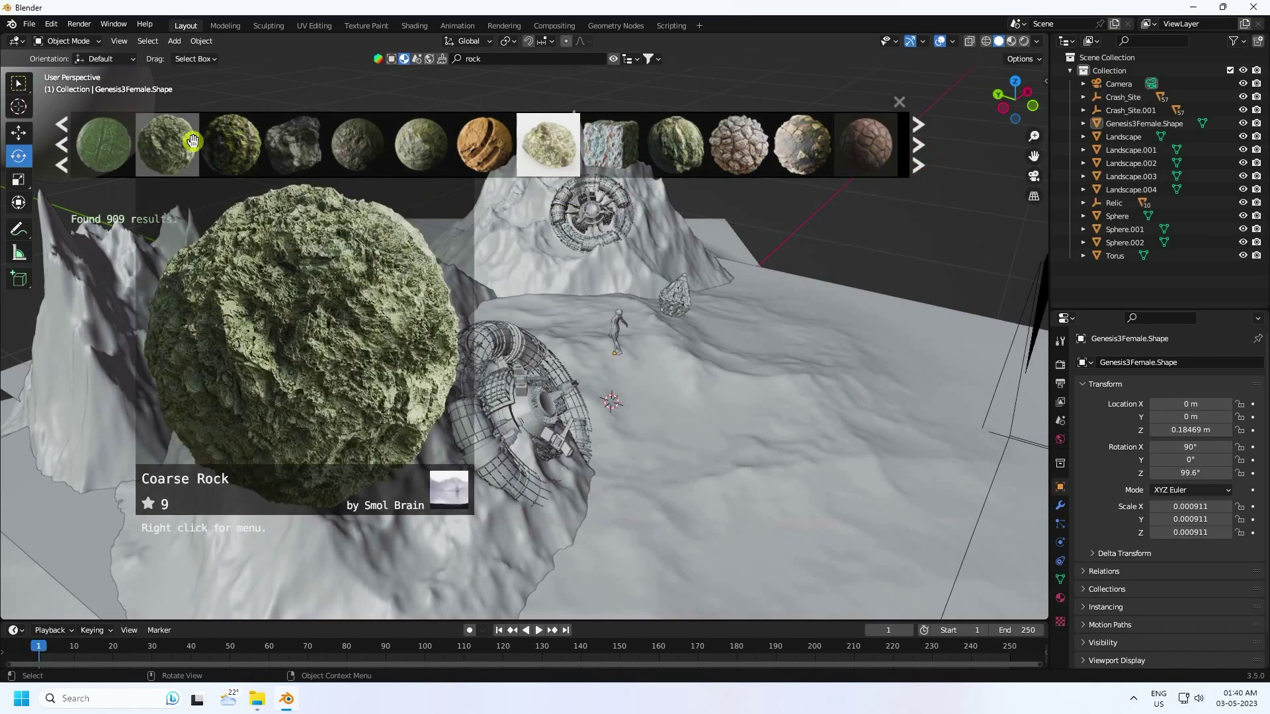
left_click_drag(179, 151, 720, 401)
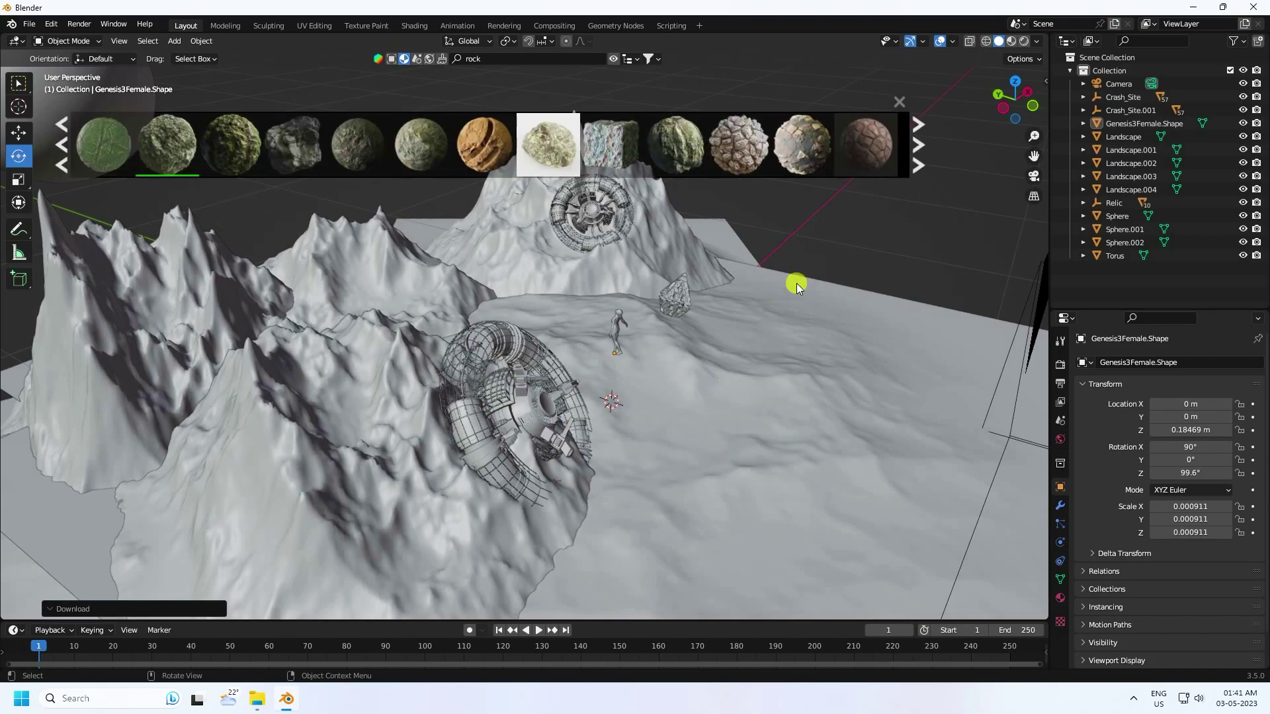
Check the rock texture in Material Preview, select Landscape and close the search results.
left_click(1011, 41)
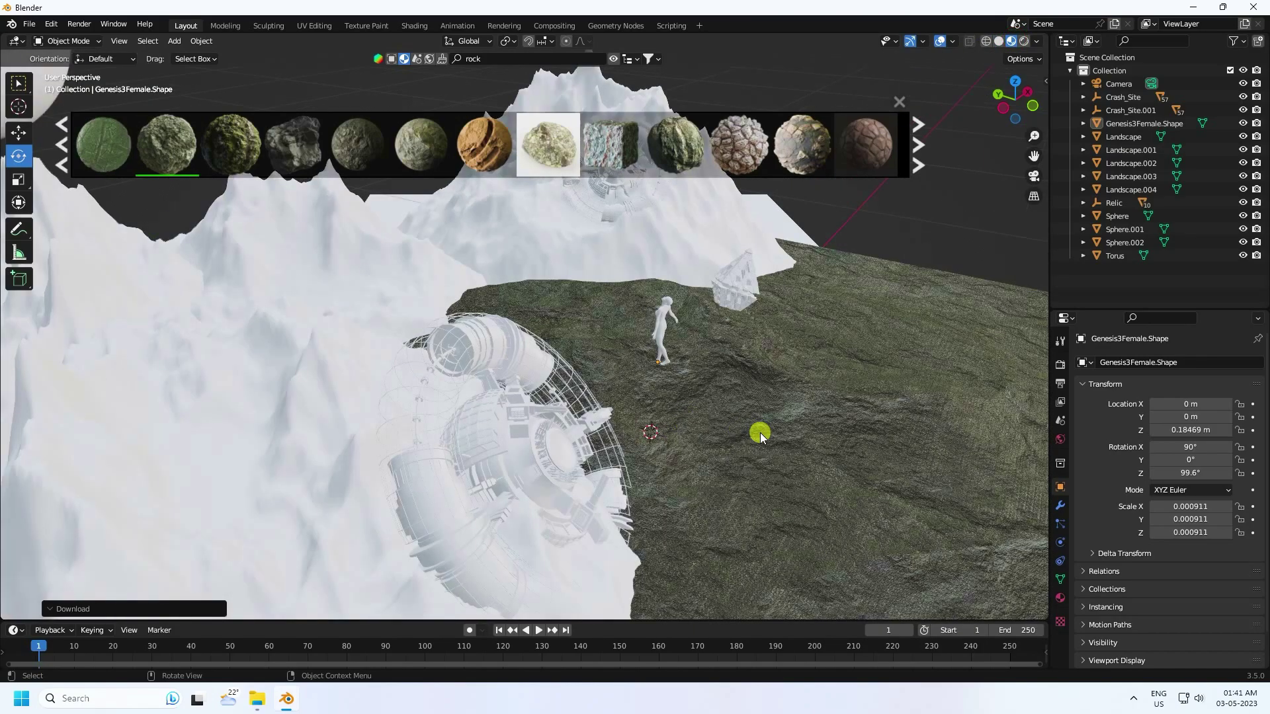
middle_click_drag(760, 432, 516, 394)
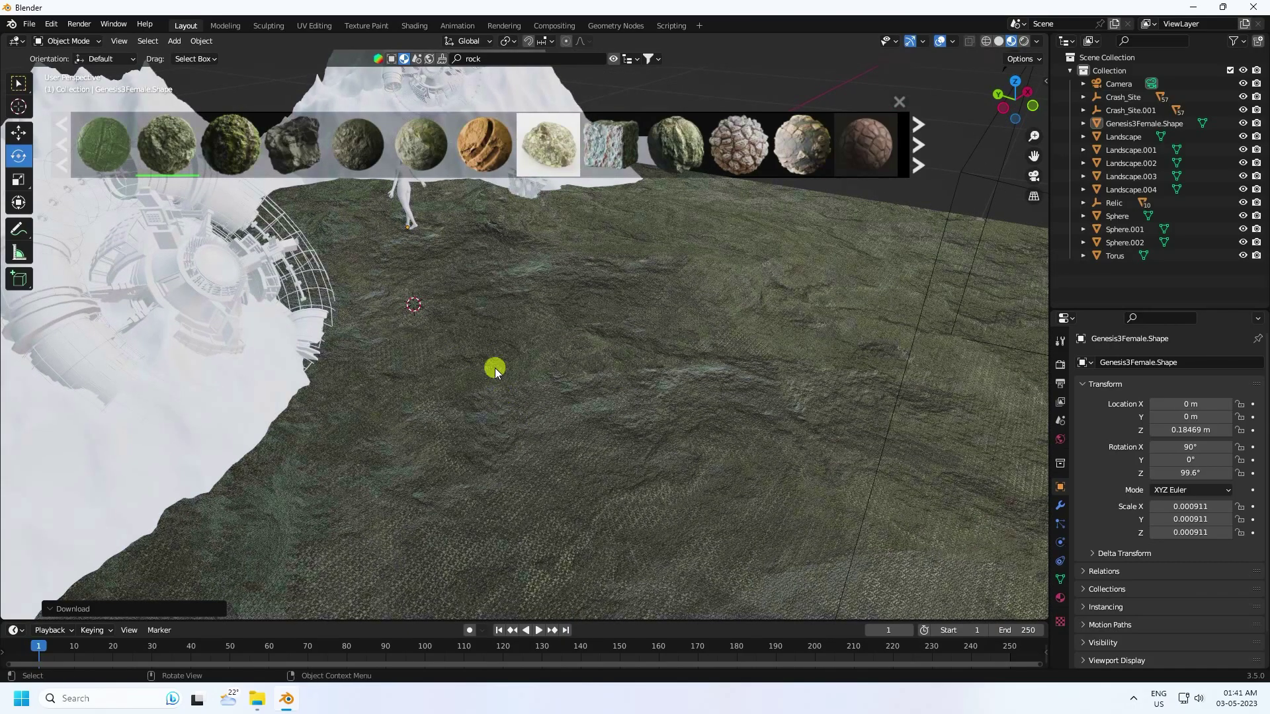
key("KP_0")
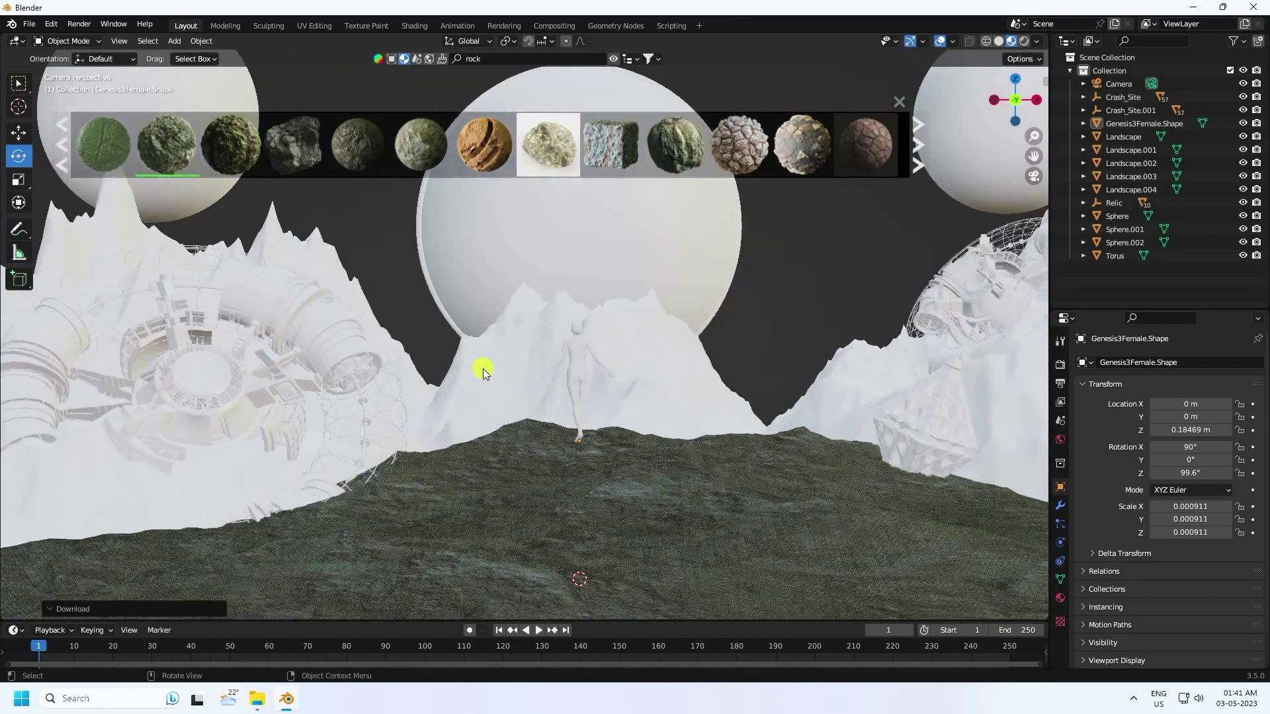
left_click(664, 476)
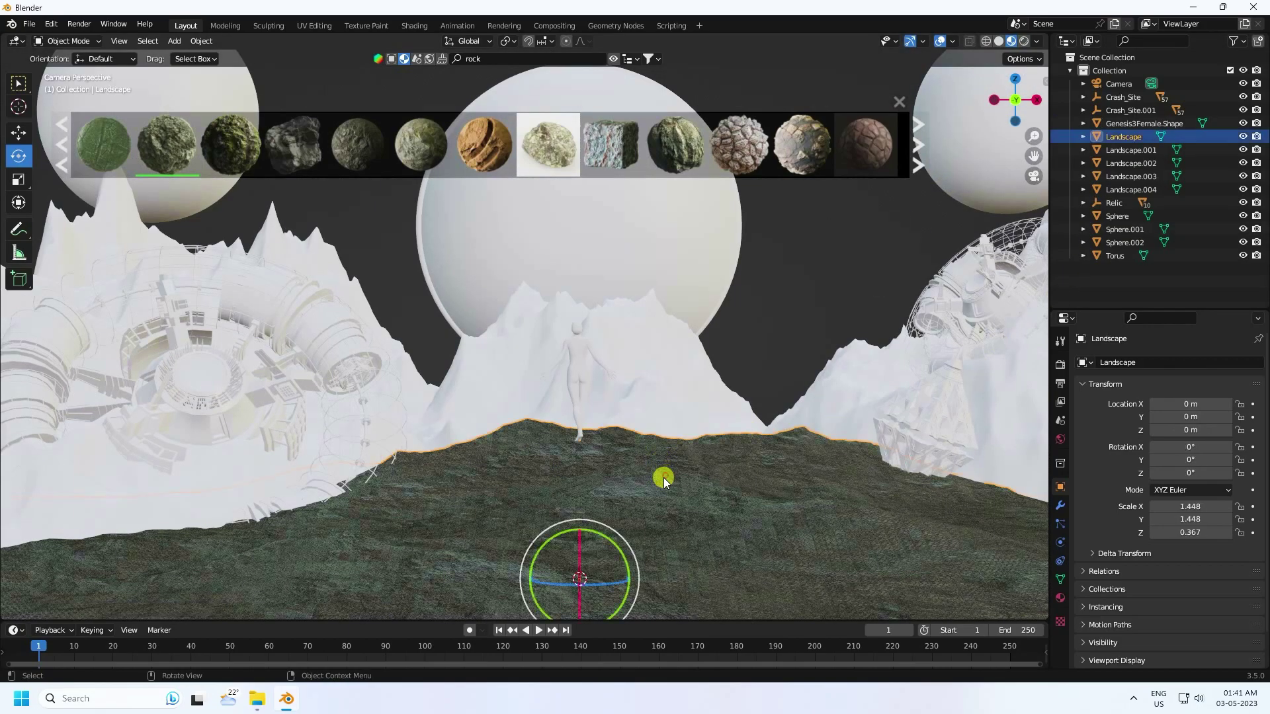
left_click(9, 127)
left_click(897, 102)
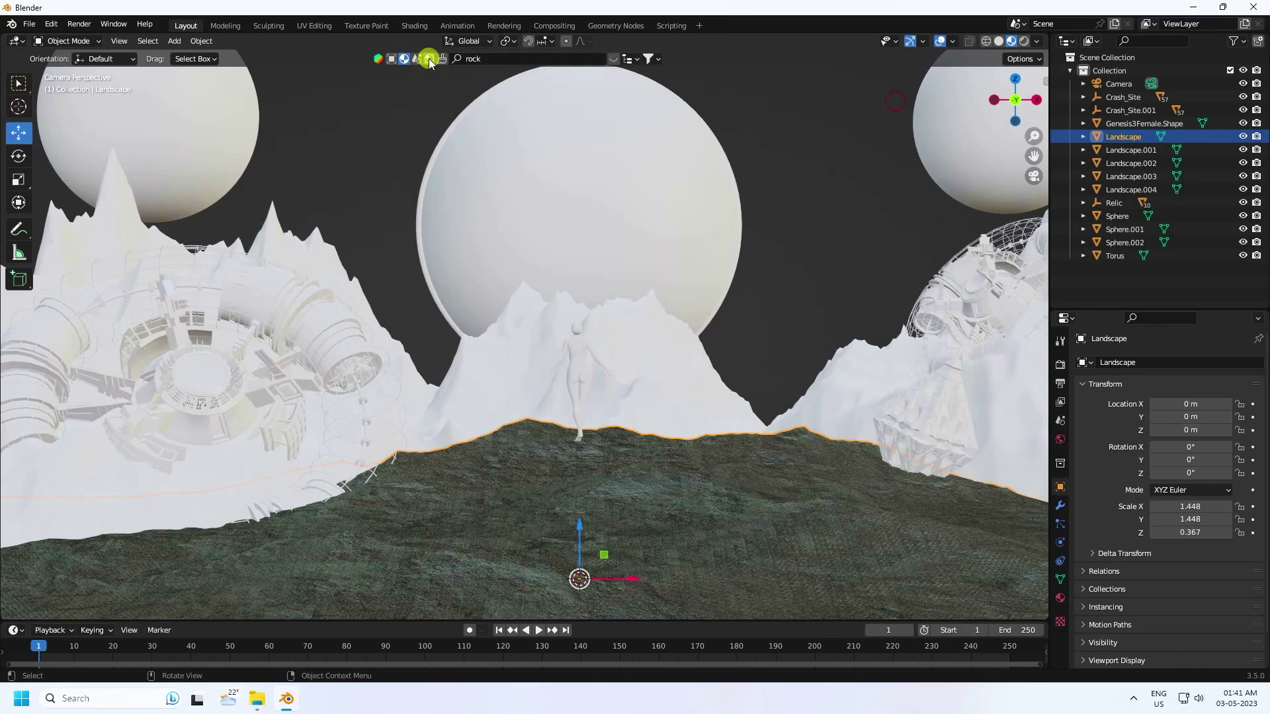
In the Shading workspace, set the Coarse Rock Displacement Scale to 0.200, then go back to Layout.
left_click(405, 28)
scroll(577, 301, "up", 5)
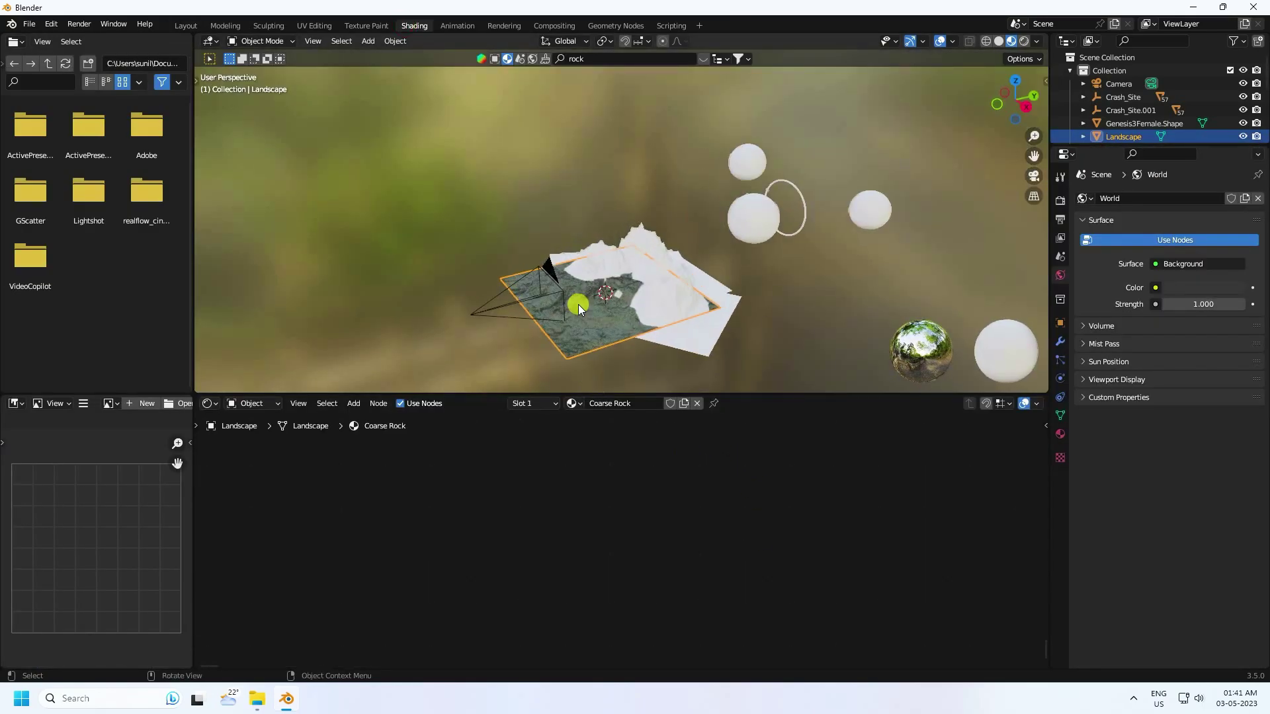
middle_click_drag(599, 321, 813, 463)
scroll(760, 501, "up", 5)
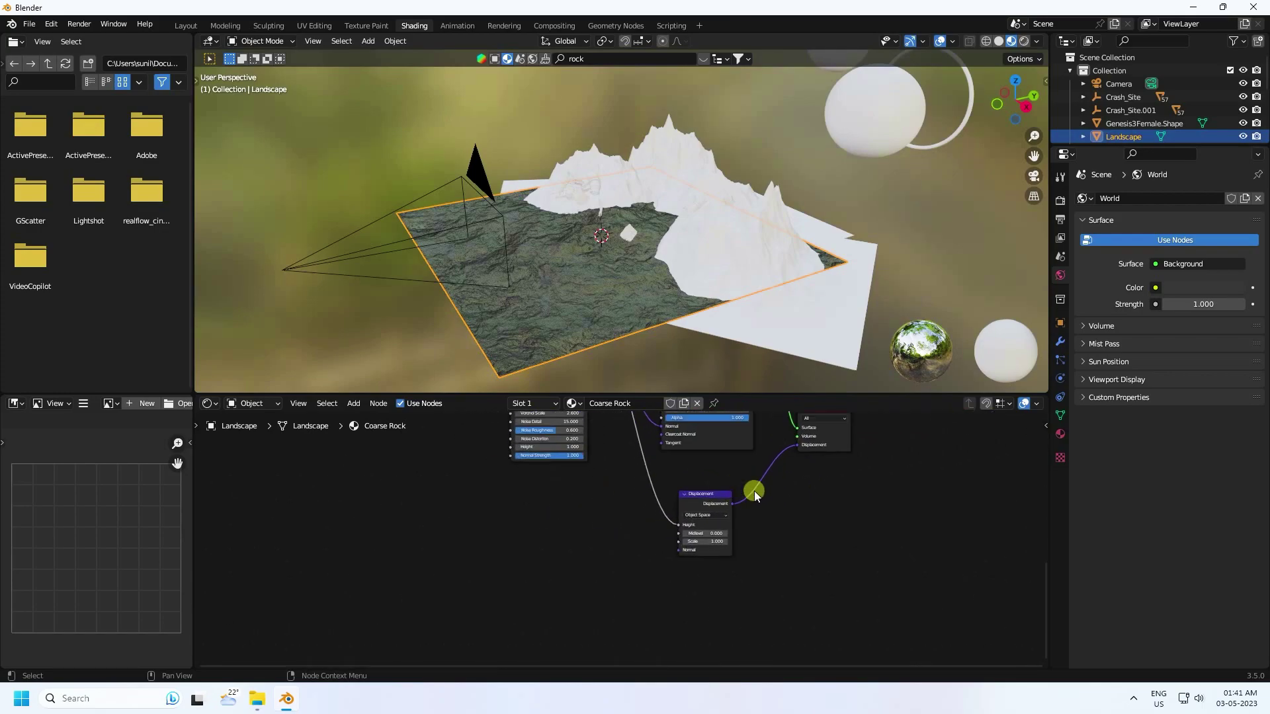
scroll(783, 506, "up", 5)
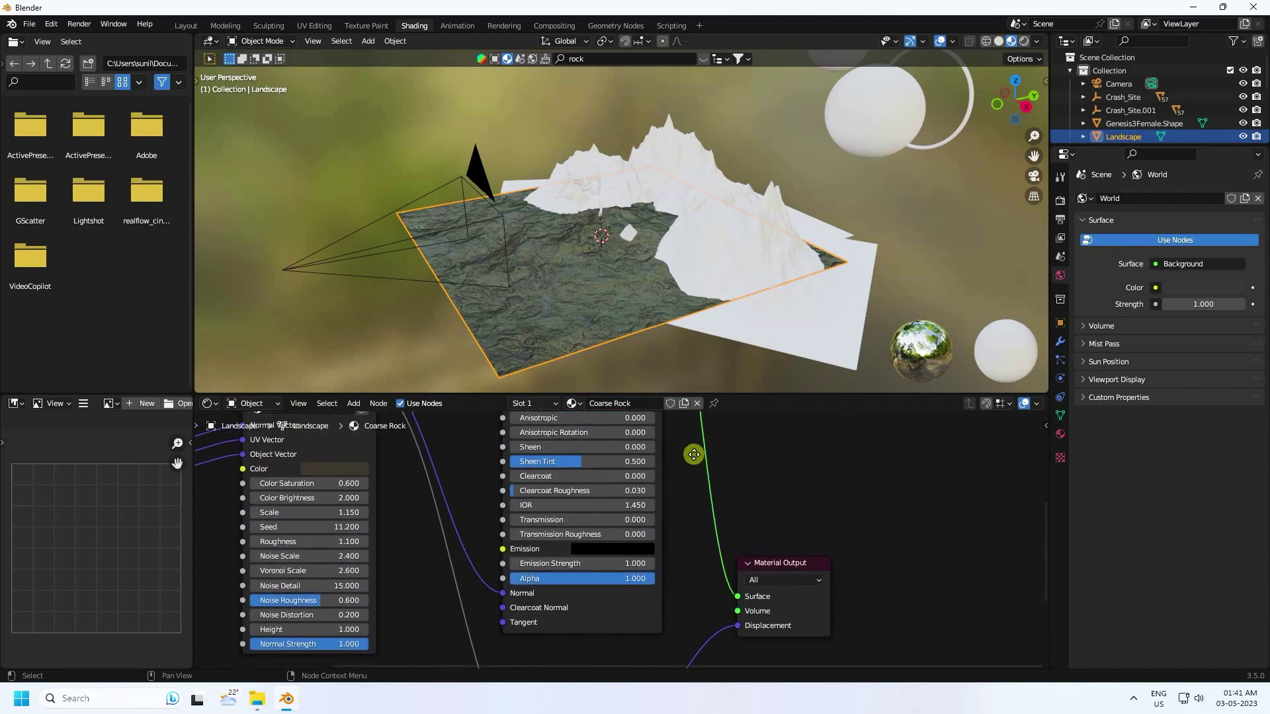
scroll(617, 545, "down", 5)
scroll(564, 604, "up", 5)
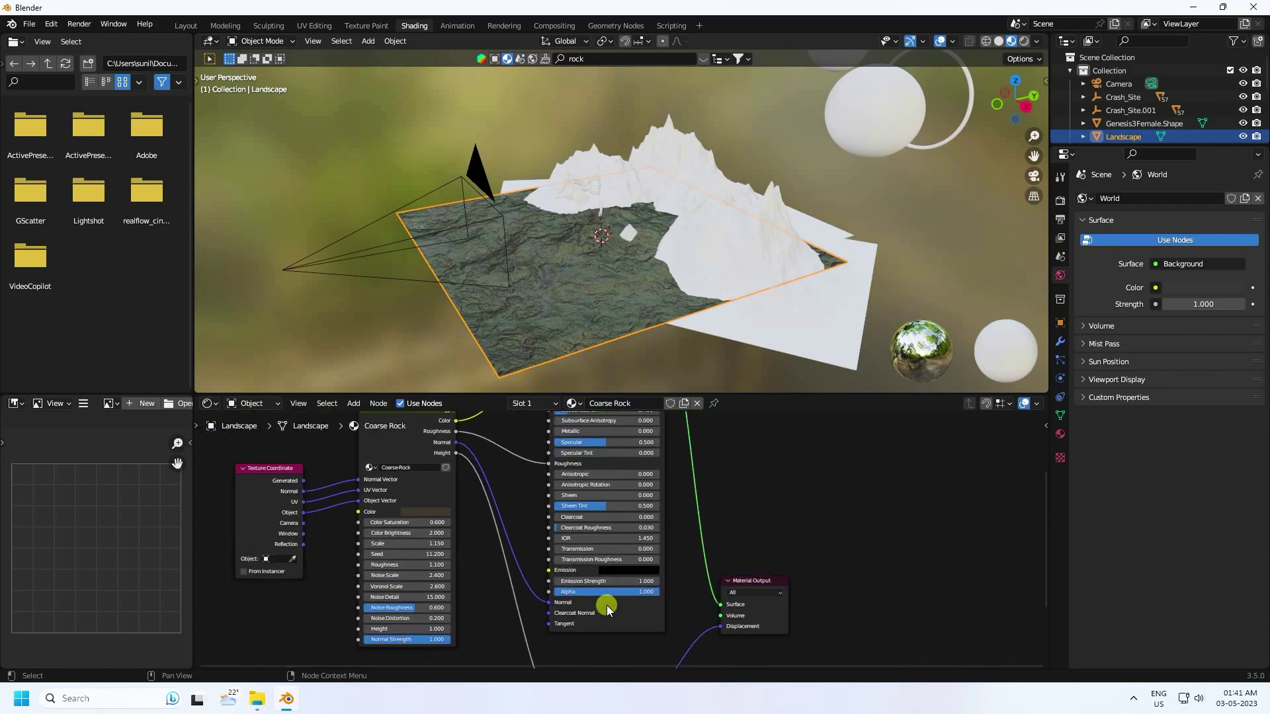
scroll(609, 539, "up", 2)
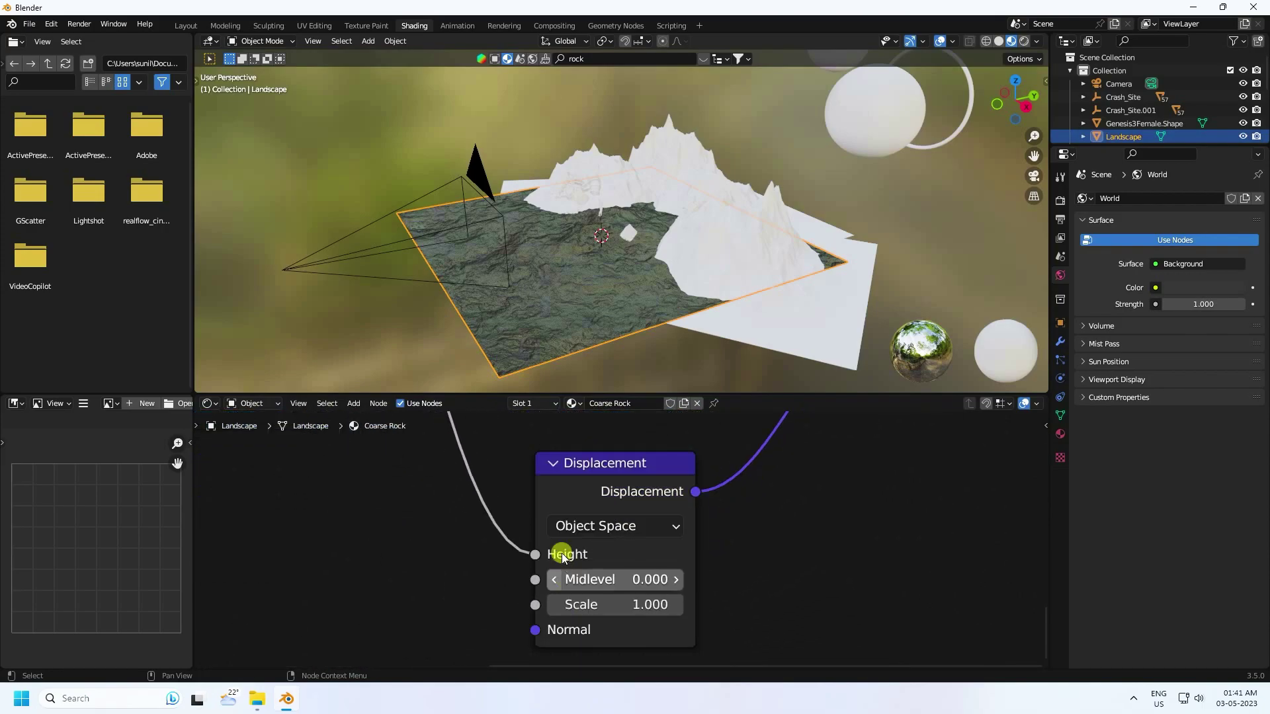
left_click(589, 600)
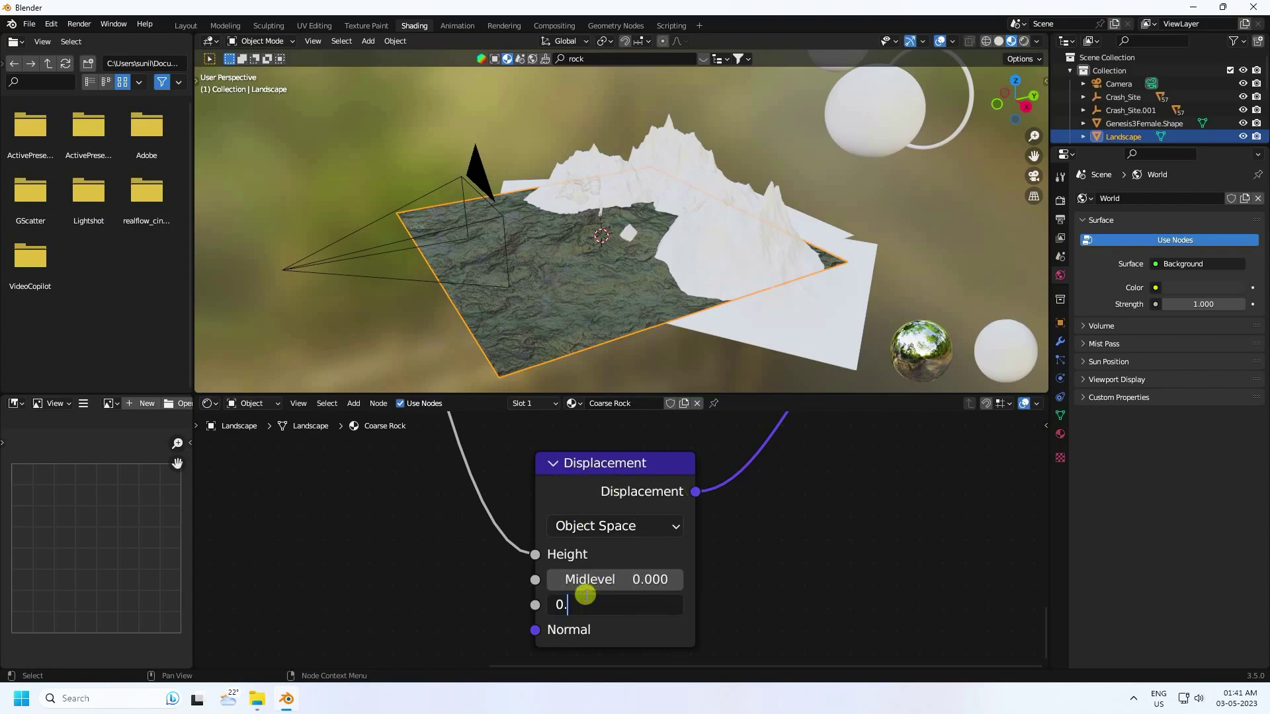
key("Return")
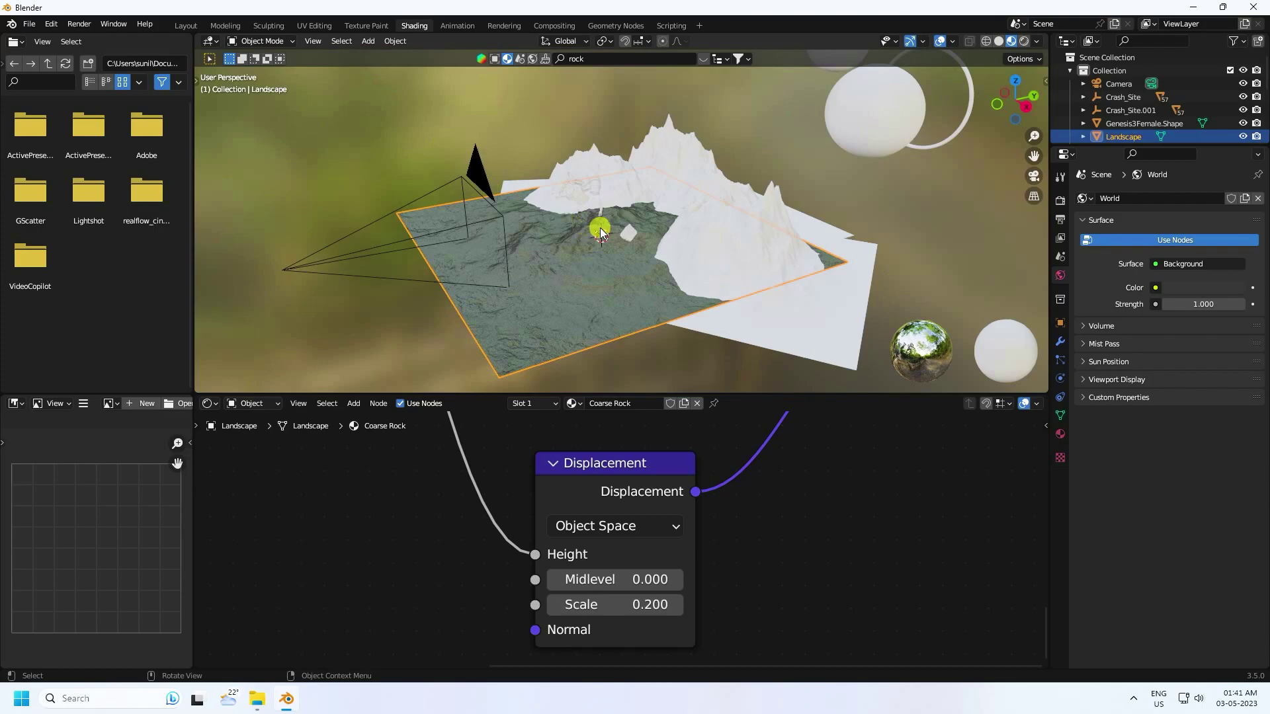
middle_click_drag(596, 221, 601, 233)
key("KP_0")
left_click(183, 27)
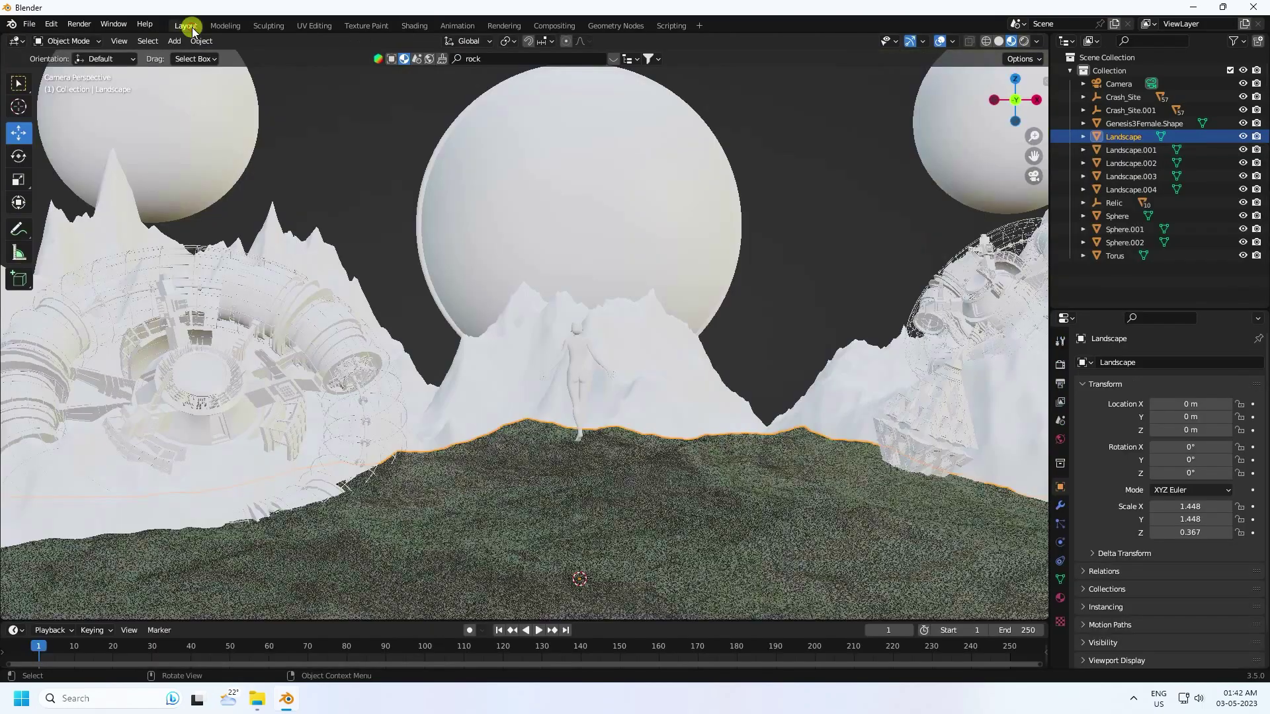
In Eevee Render Properties, enable Ambient Occlusion, Bloom and Screen Space Reflections.
left_click(1024, 42)
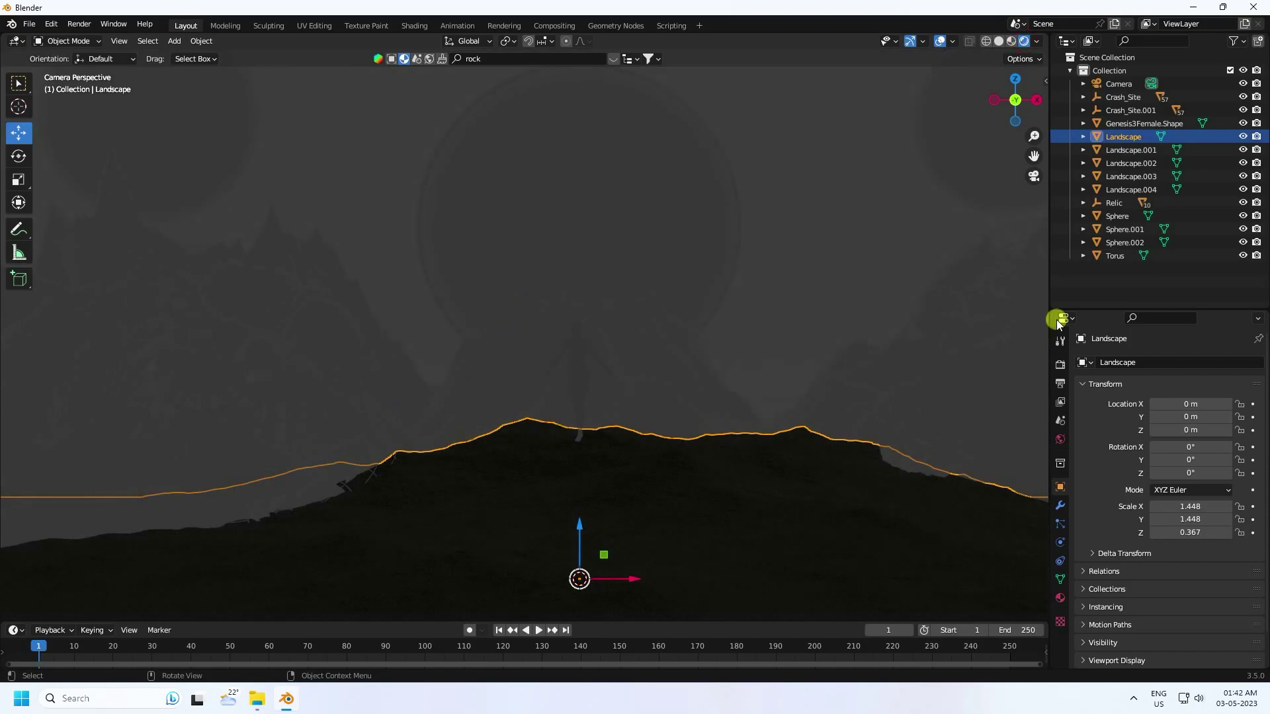
left_click(1060, 364)
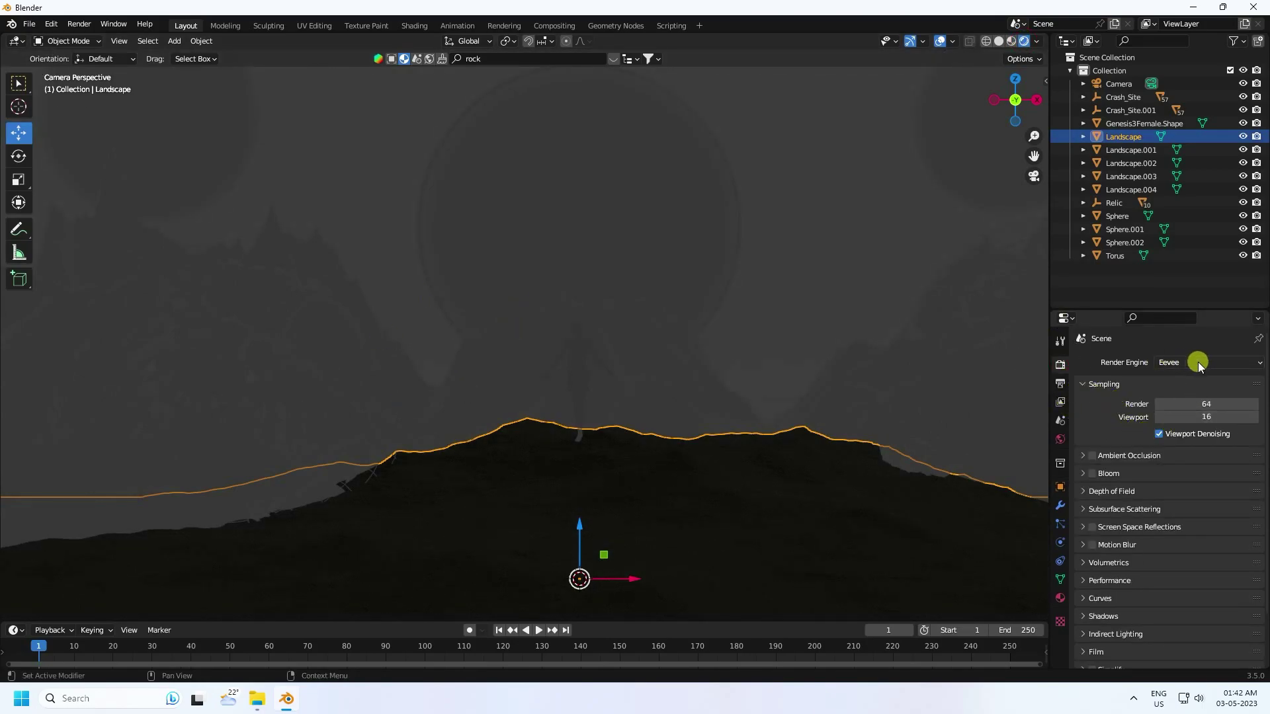
left_click(1092, 456)
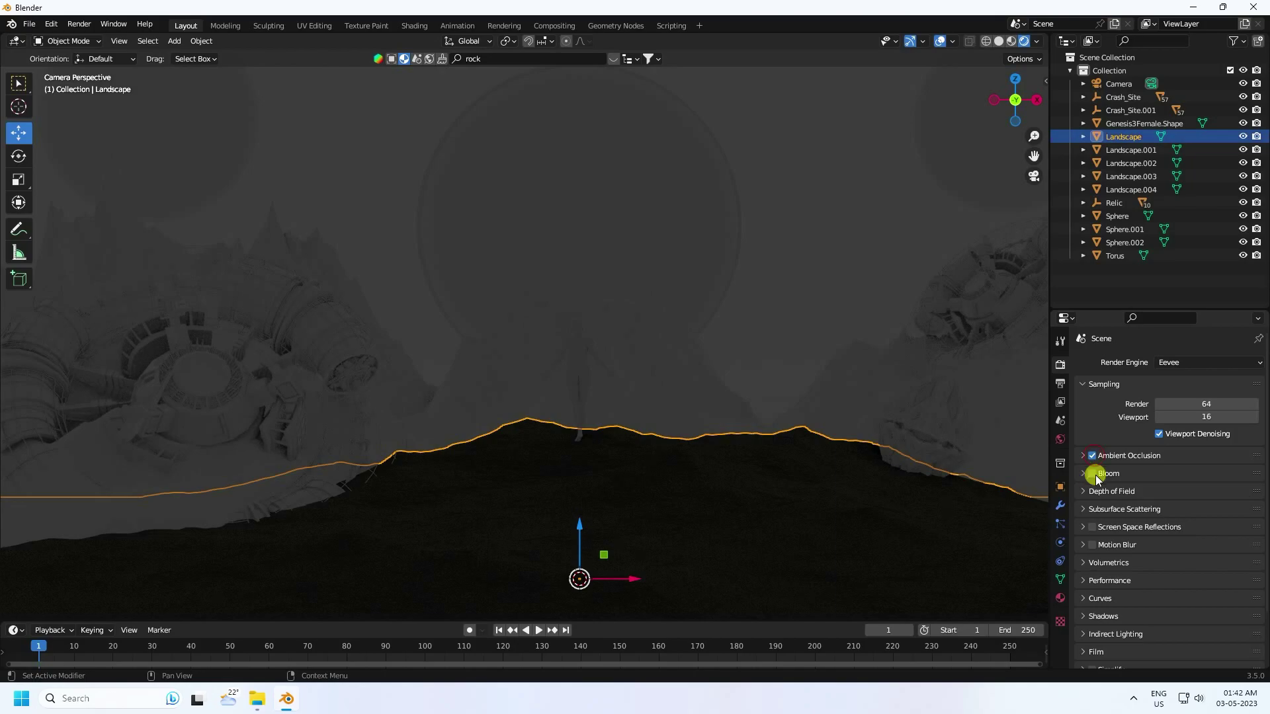
left_click(1092, 473)
left_click(1092, 527)
left_click(999, 41)
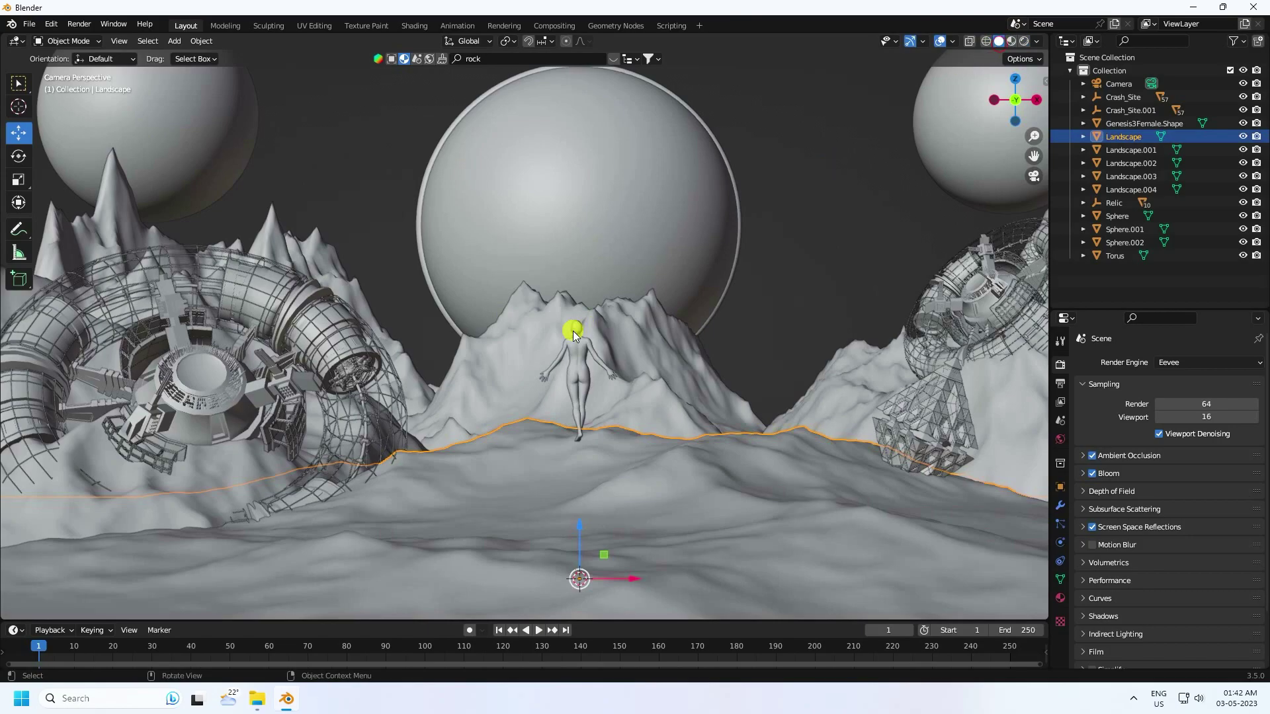
middle_click_drag(573, 331, 661, 374)
scroll(617, 331, "down", 3)
middle_click_drag(617, 332, 171, 259)
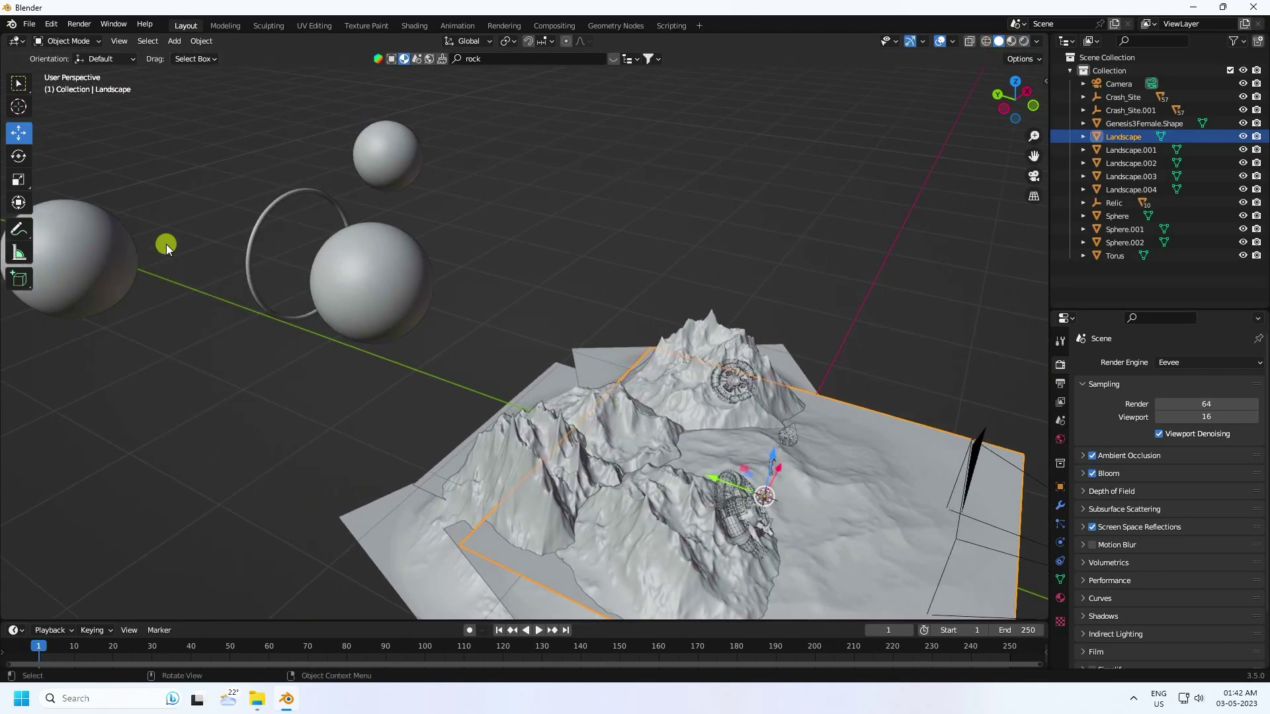
Give the Torus a new material with an Emission surface shader.
left_click(291, 207)
left_click(1060, 597)
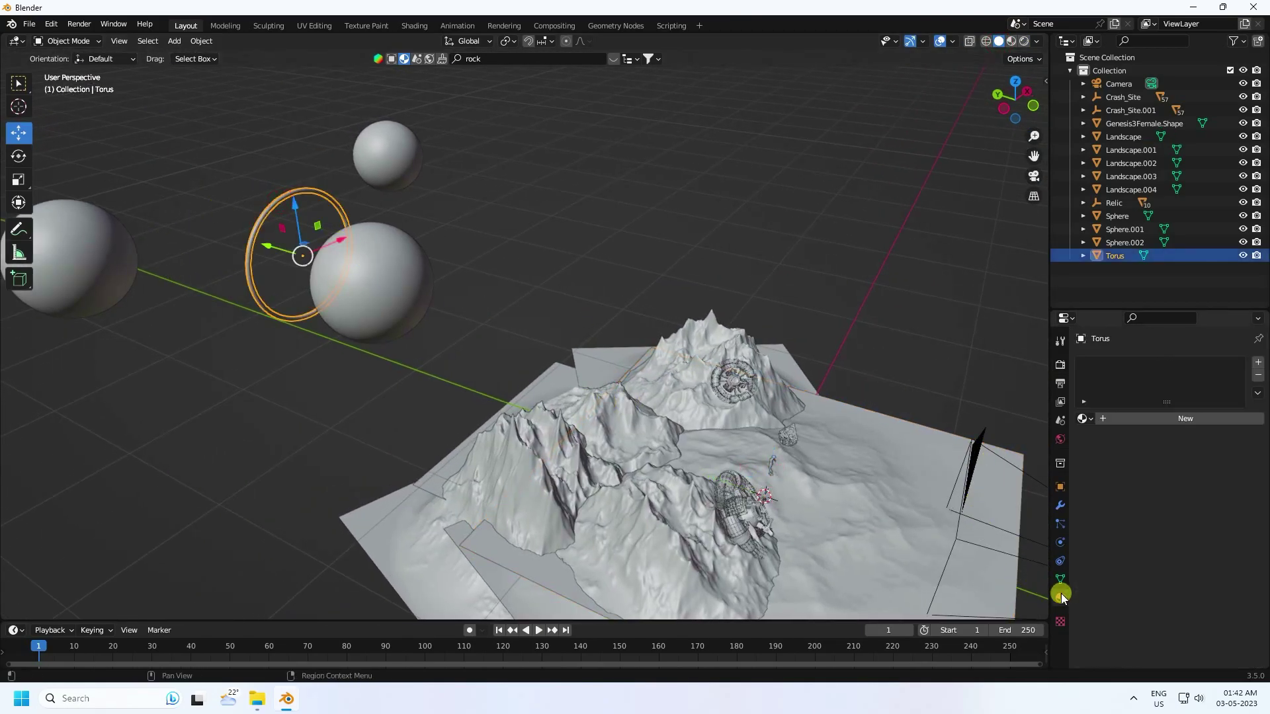
left_click(1135, 415)
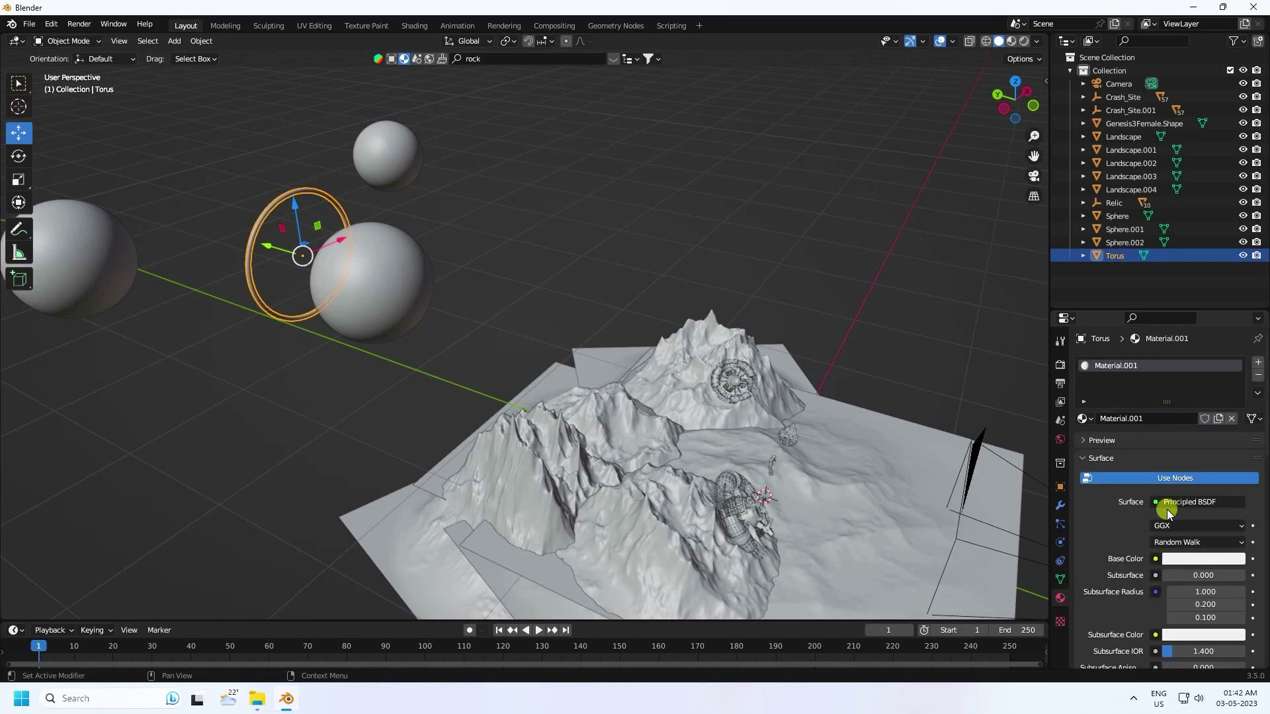
left_click(1168, 504)
left_click(1084, 242)
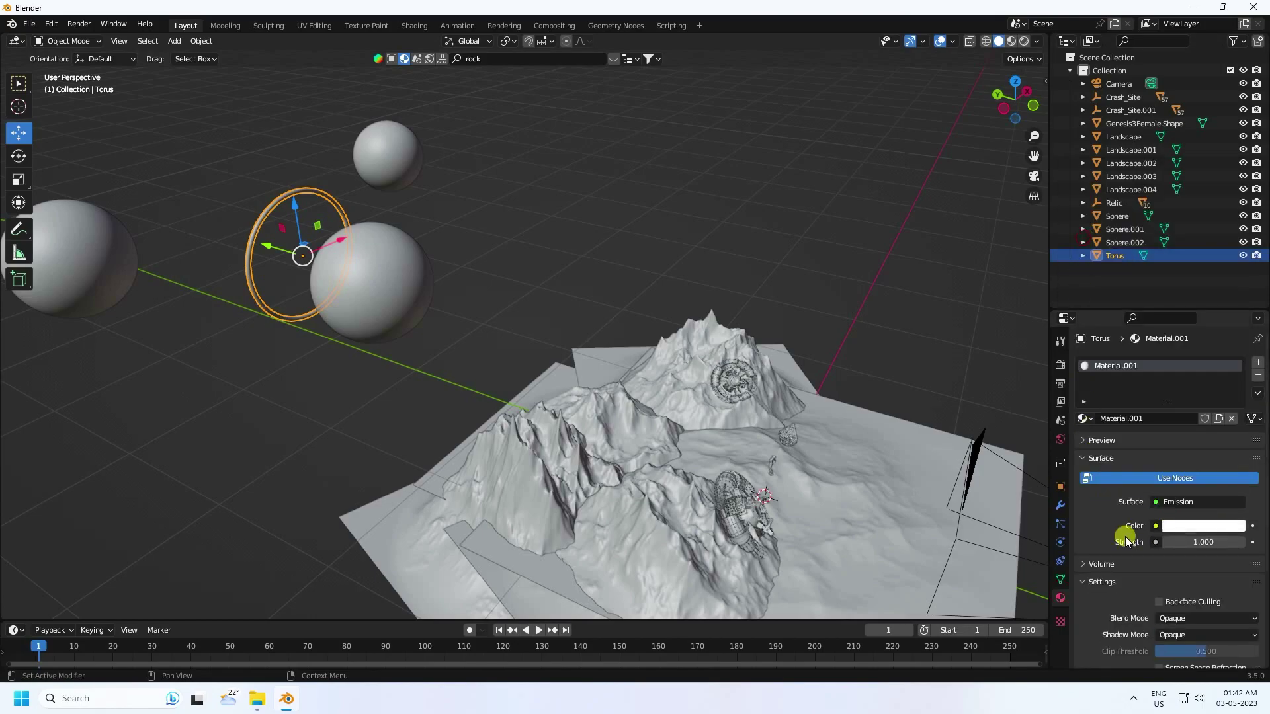
Set the emission colour to hue 0.024, saturation 1, and strength 300.
left_click(1193, 526)
left_click(1159, 467)
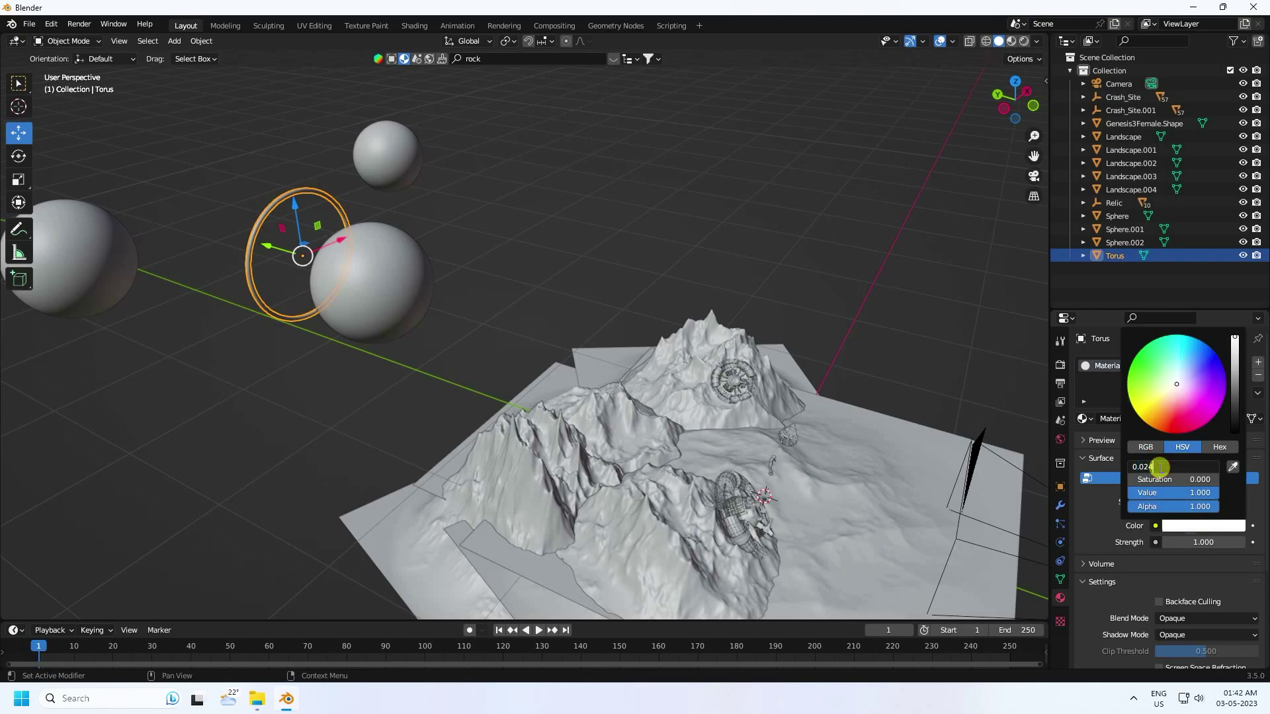
type("0.024")
key("Tab")
type("1")
key("Return")
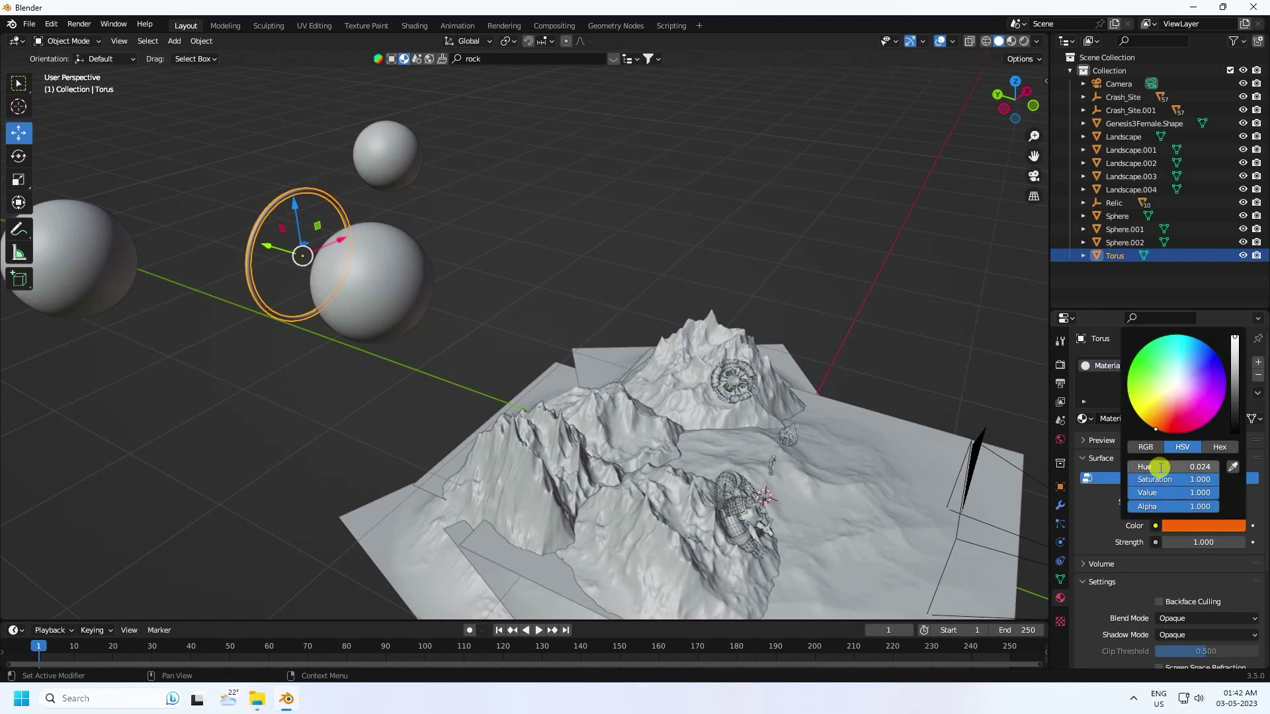
left_click(1191, 547)
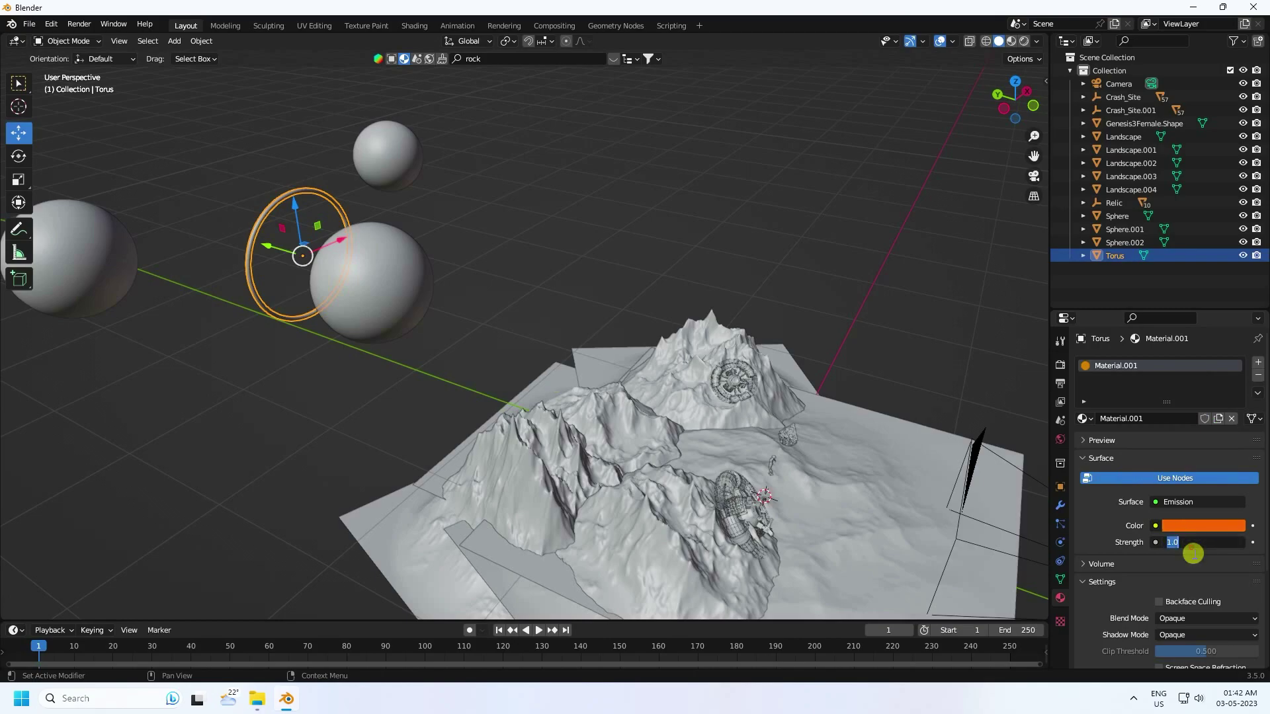
key("Return")
Rename the material GLow and check the glowing ring in Material Preview.
left_click(1113, 415)
type("GLow")
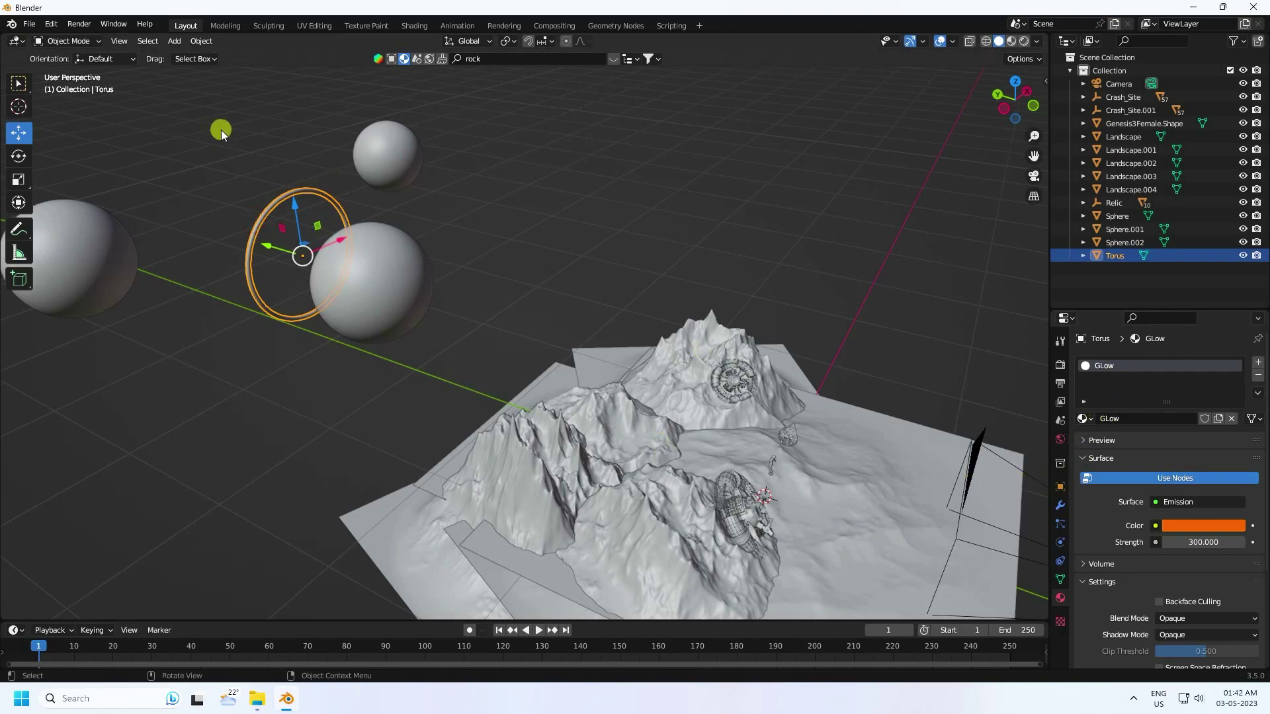
left_click(1012, 41)
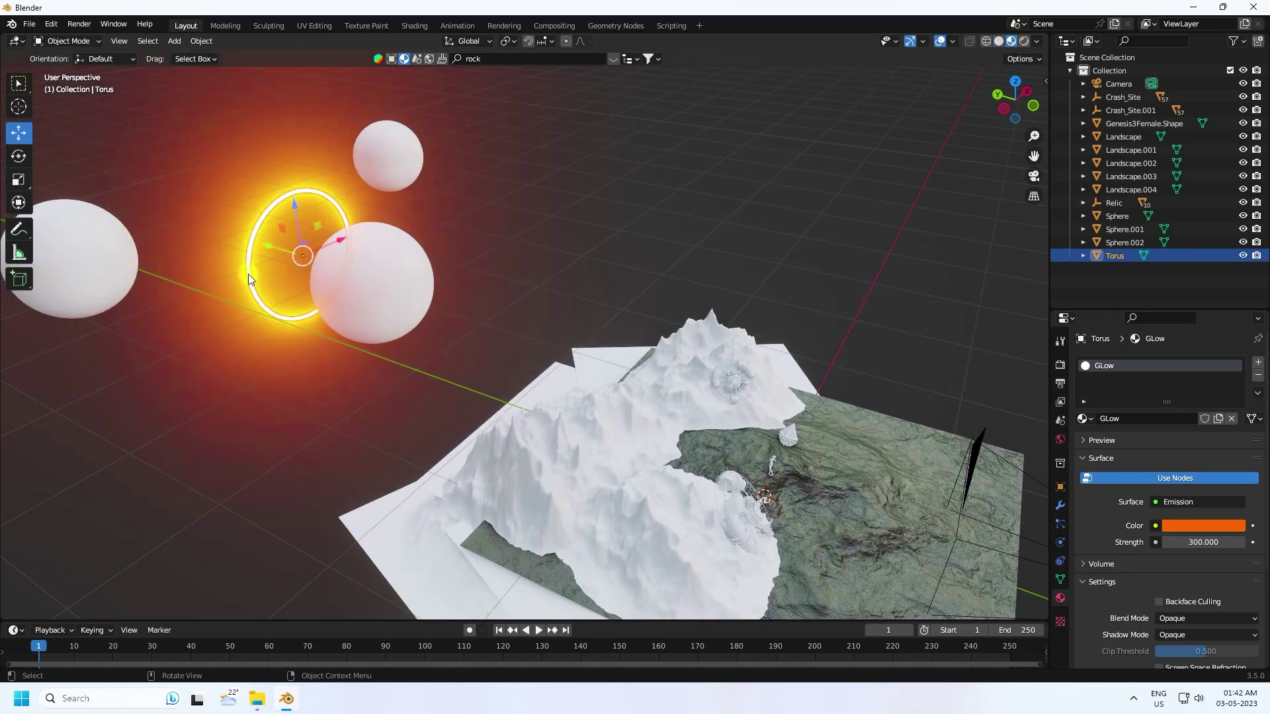
left_click(995, 41)
Give the crash site's thin ring Torus_4 the GLow emission material.
mouse_move(594, 305)
middle_mouse_down()
mouse_move(637, 417)
mouse_move(609, 272)
mouse_move(648, 305)
mouse_move(474, 316)
middle_mouse_up()
scroll(473, 315, "up", 3)
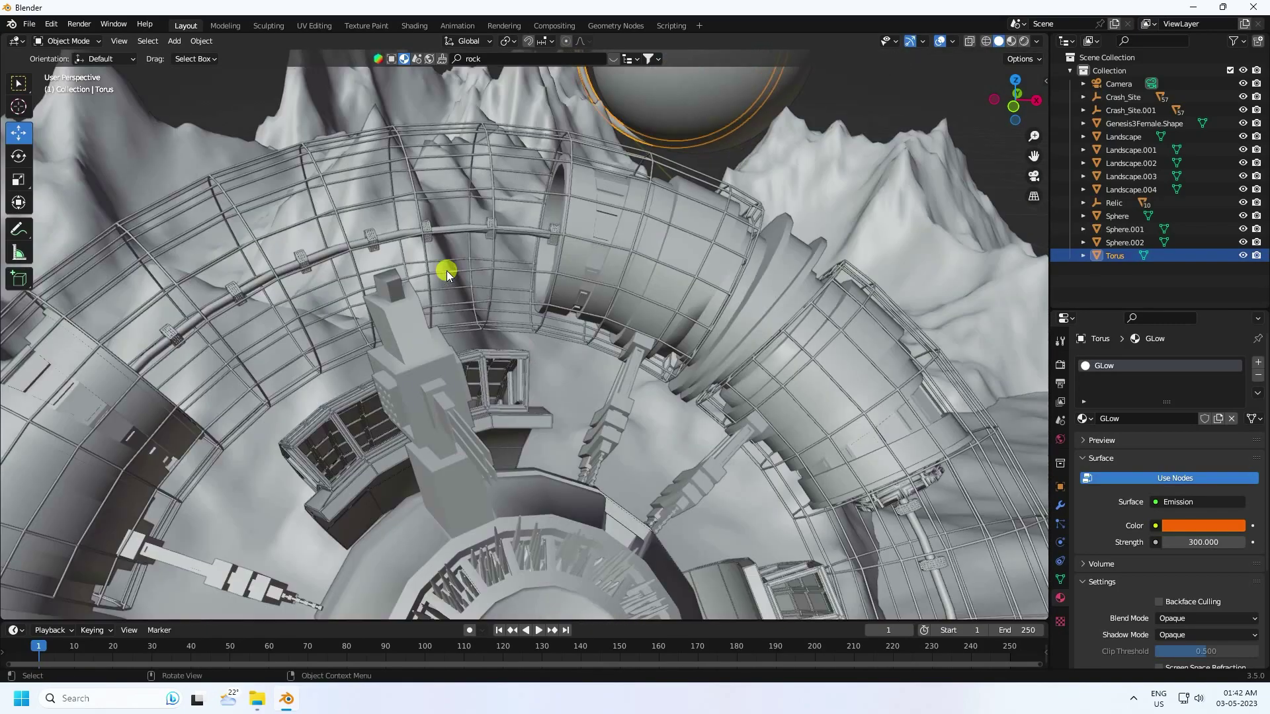
left_click(458, 224)
left_click(1083, 419)
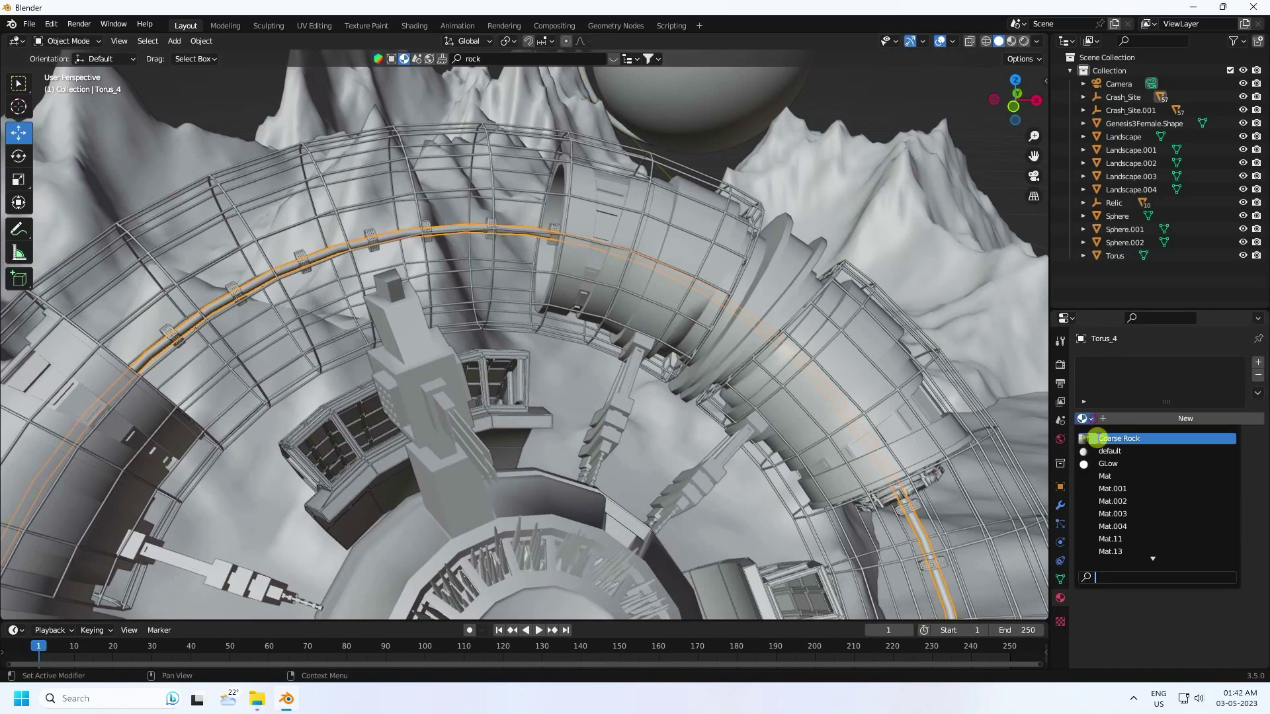
left_click(1108, 463)
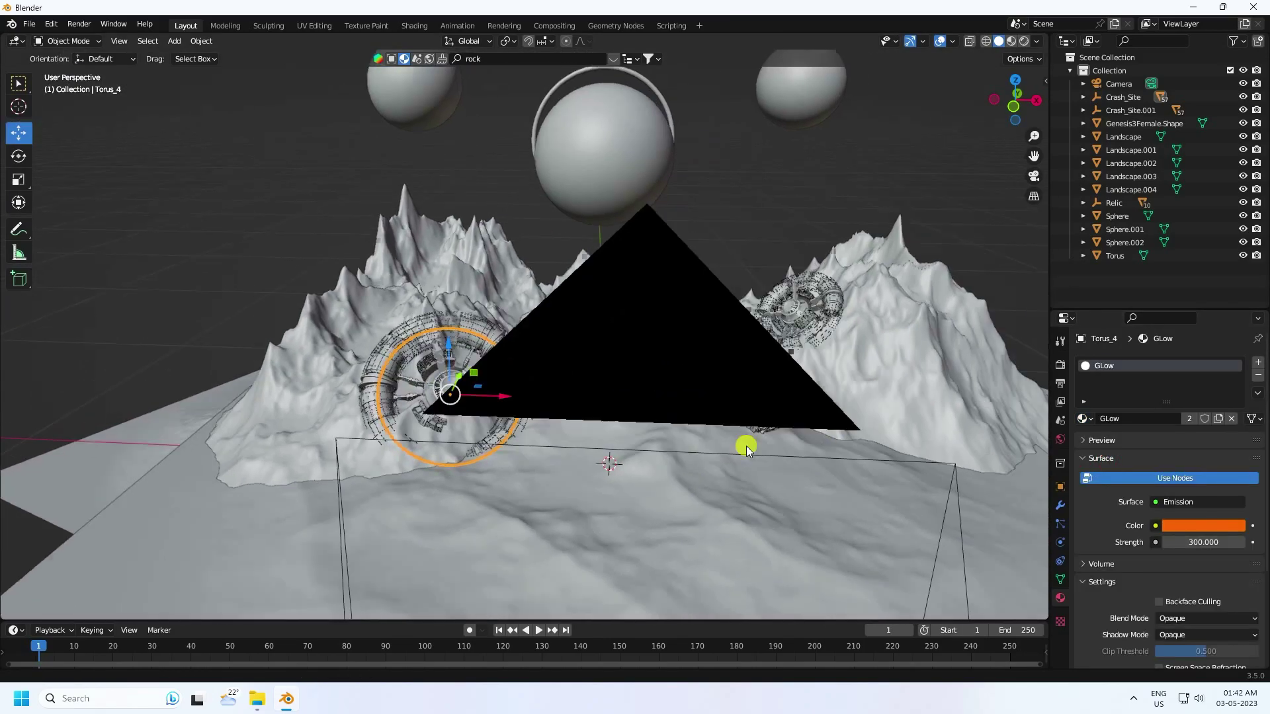
Assign GLow to the thin pipe Torus_4.001 inside the crash-site ring.
middle_click_drag(746, 450, 633, 418)
left_click(622, 398)
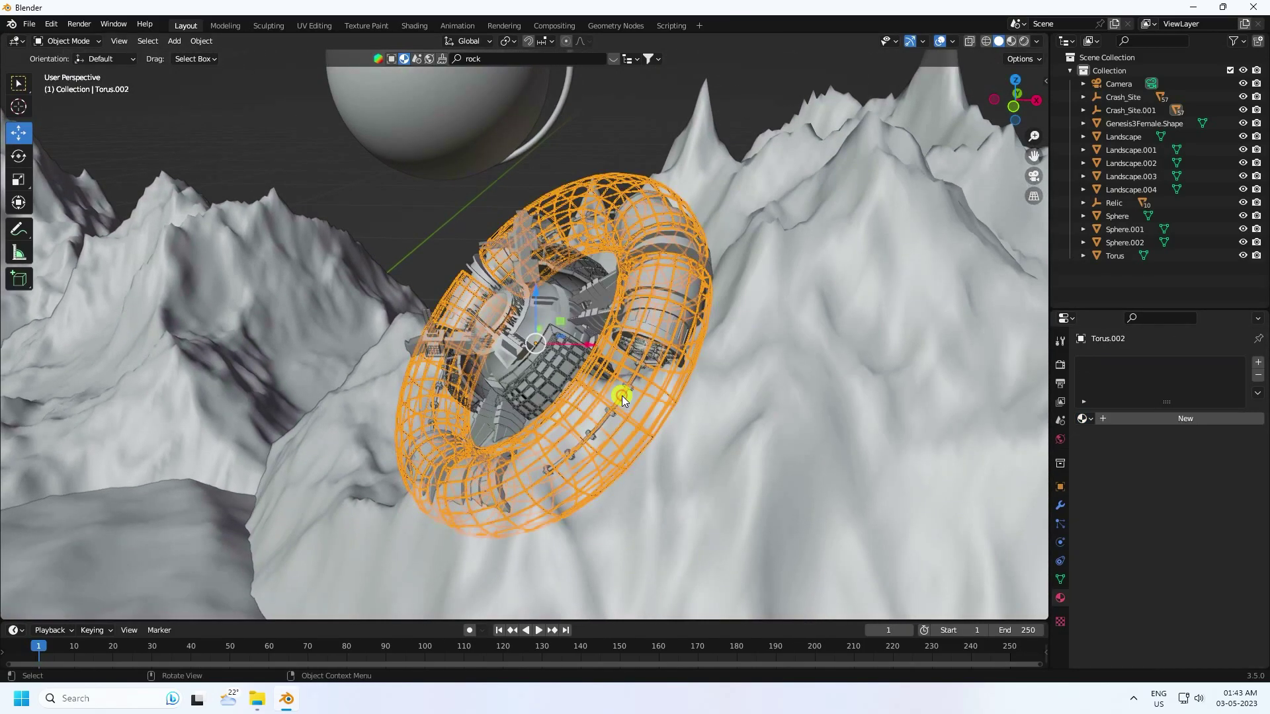
key("KP_Decimal")
scroll(715, 462, "down", 5)
middle_click_drag(715, 462, 545, 402)
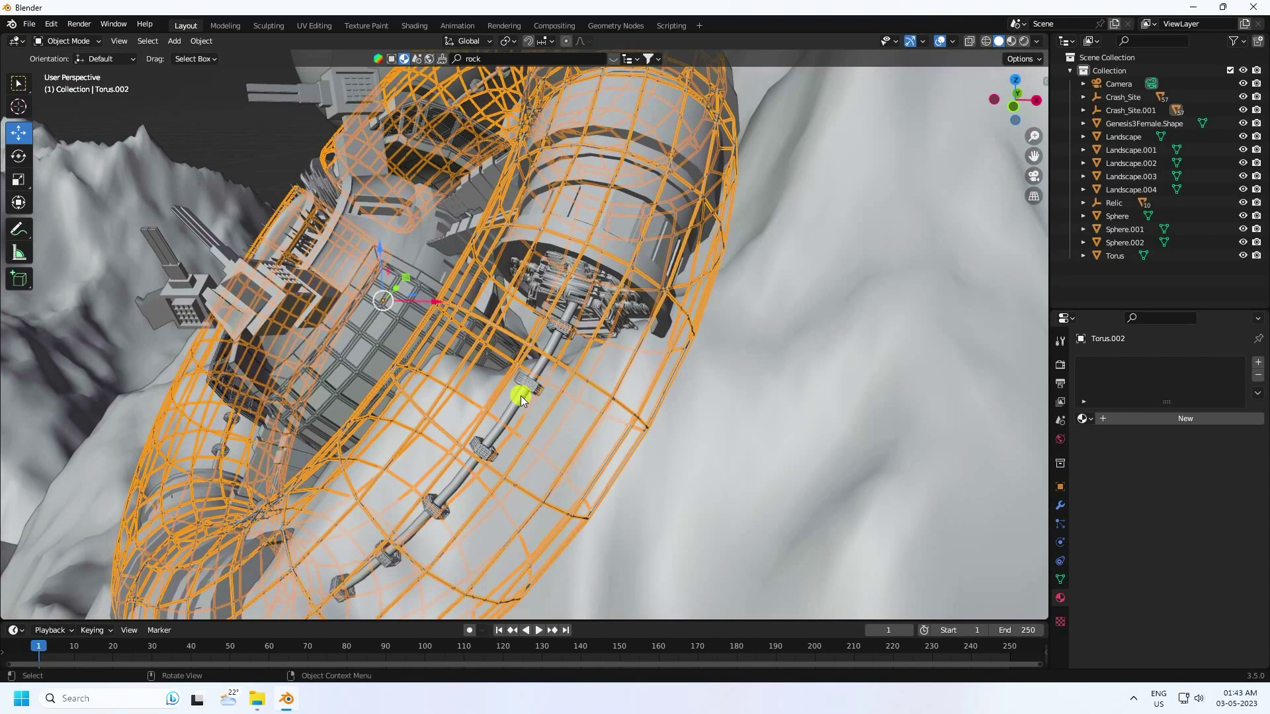
left_click(521, 395)
left_click(1083, 419)
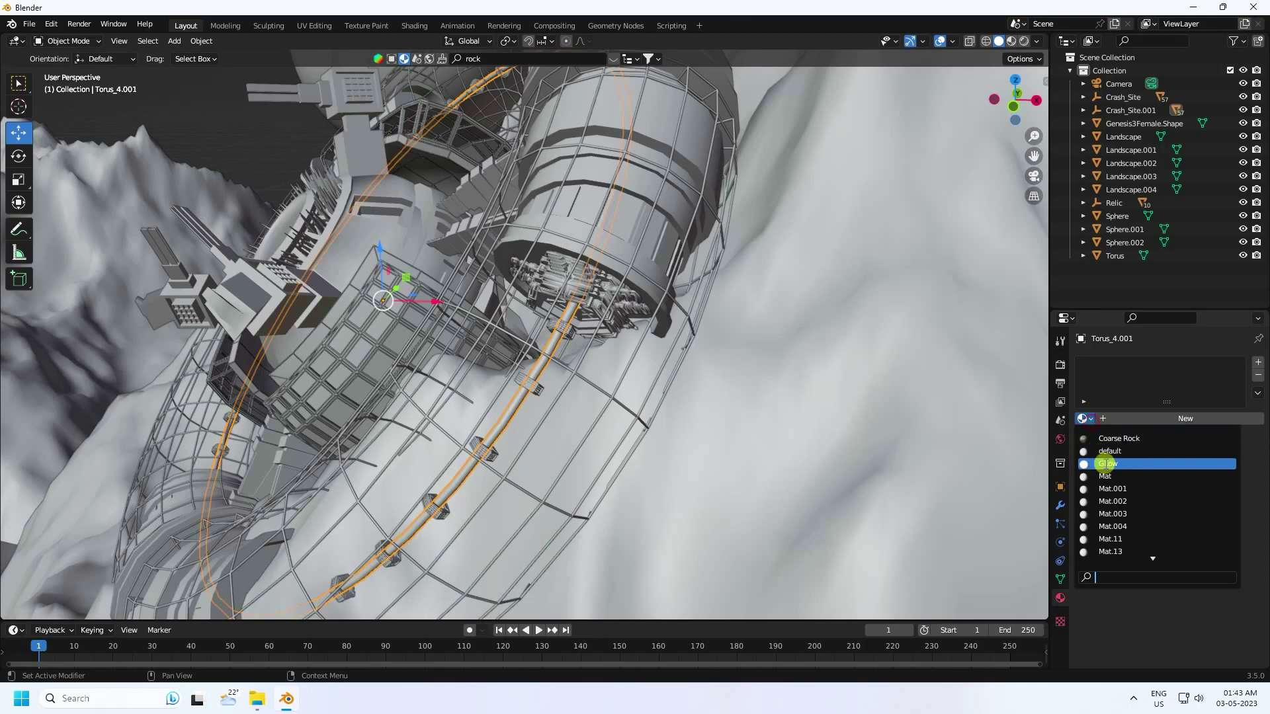
left_click(1108, 463)
Assign the GLow material to the Extrude lattice object.
scroll(483, 273, "down", 8)
middle_click_drag(482, 274, 641, 375)
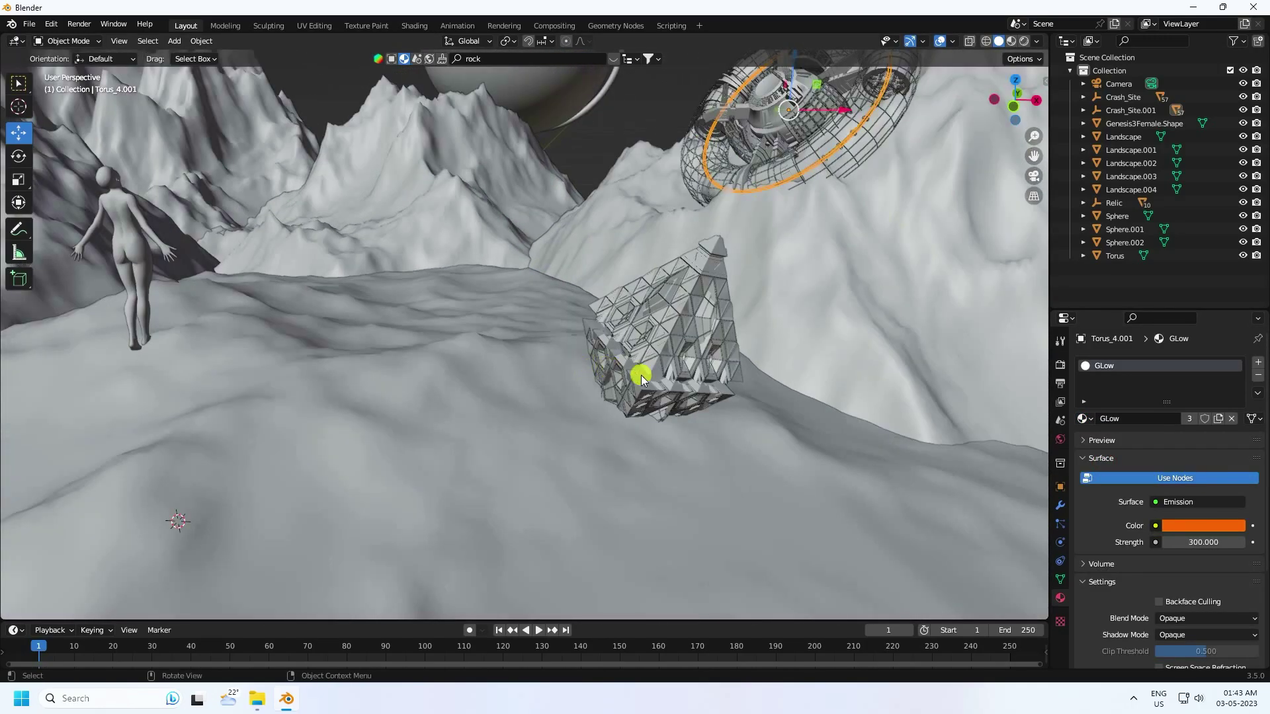
scroll(641, 375, "up", 8)
middle_click_drag(783, 416, 677, 371)
left_click(725, 271)
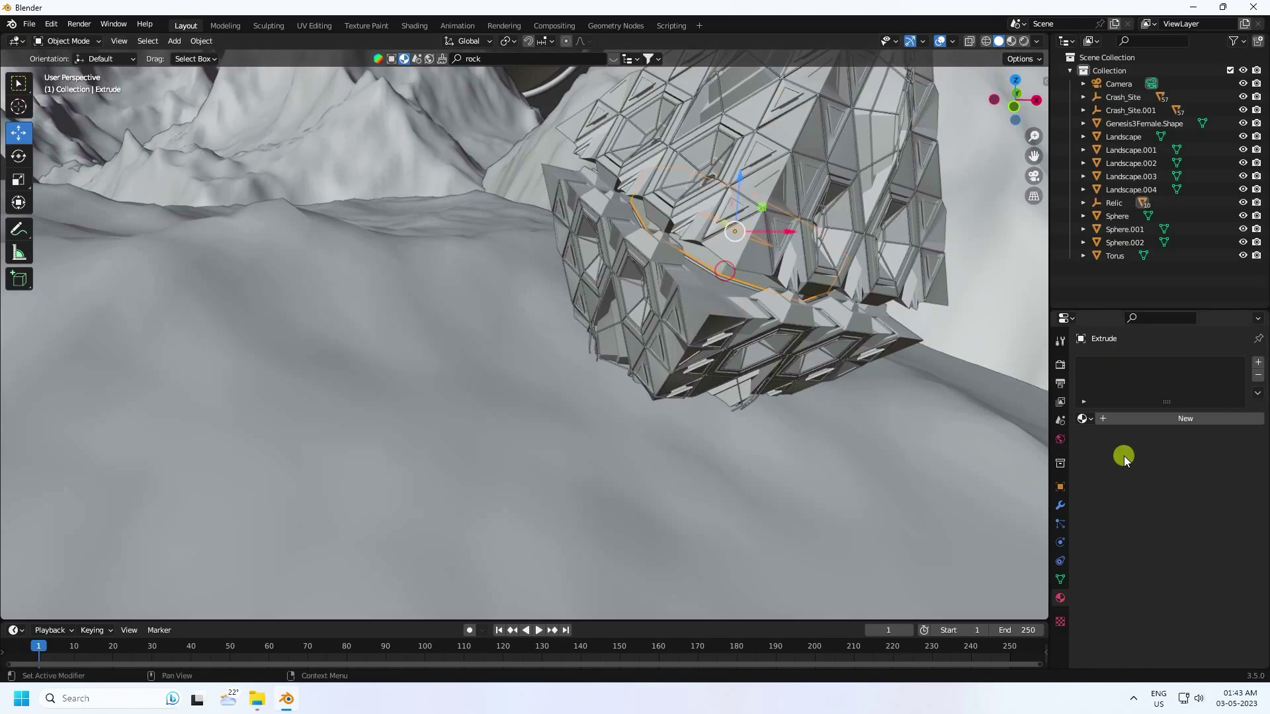
left_click(1085, 417)
left_click(1105, 465)
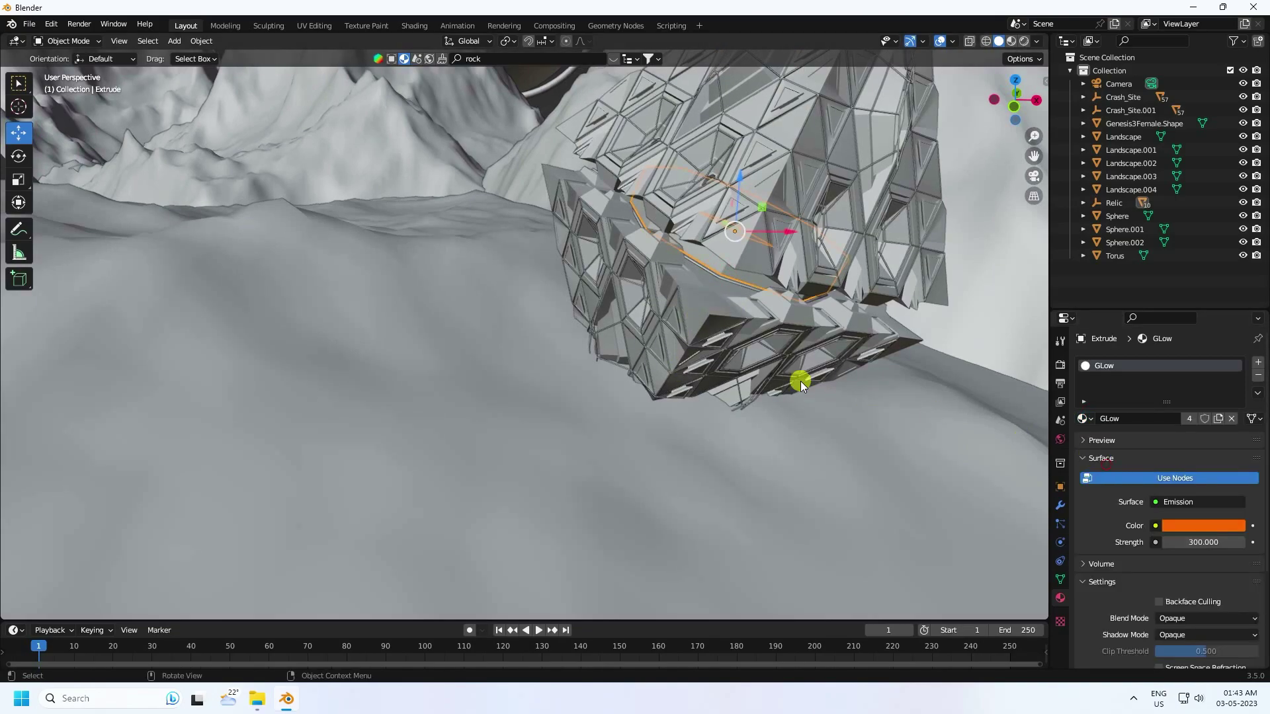
scroll(800, 381, "down", 10)
Shift the whole Relic hierarchy 0.062568 m along X and scale it uniformly to 1.147.
right_click(1119, 203)
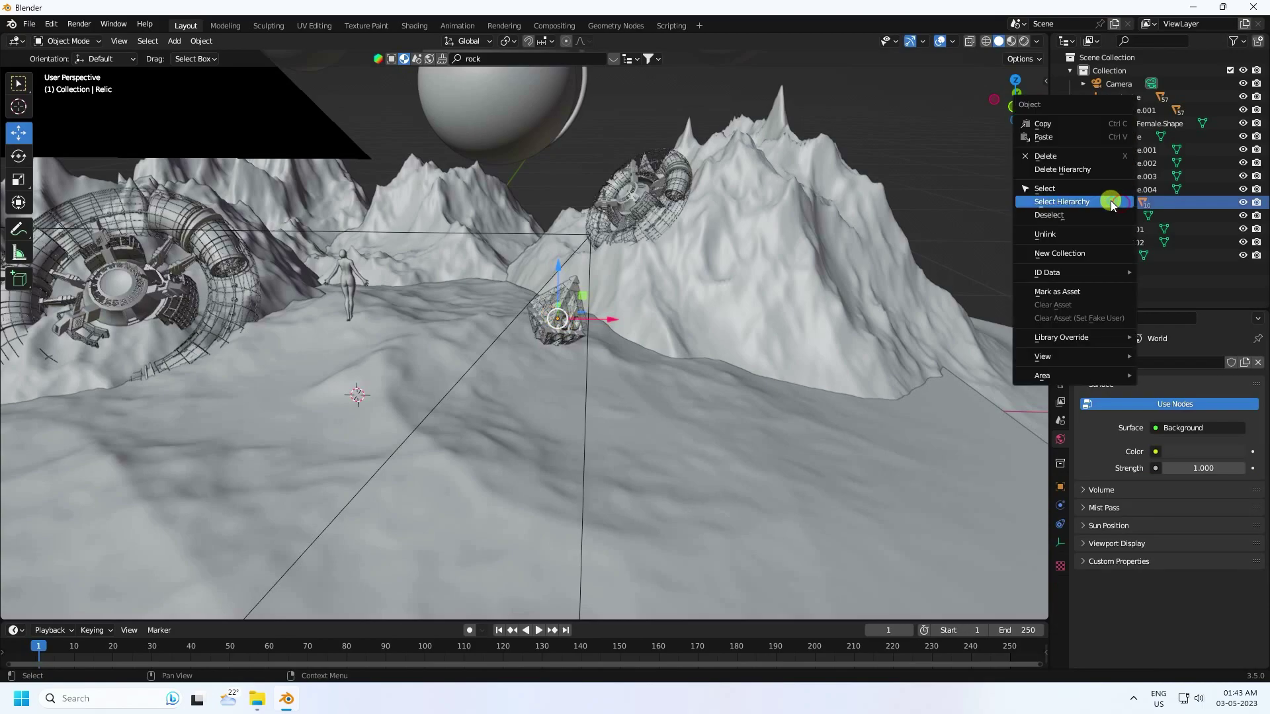
left_click(1111, 201)
key("KP_0")
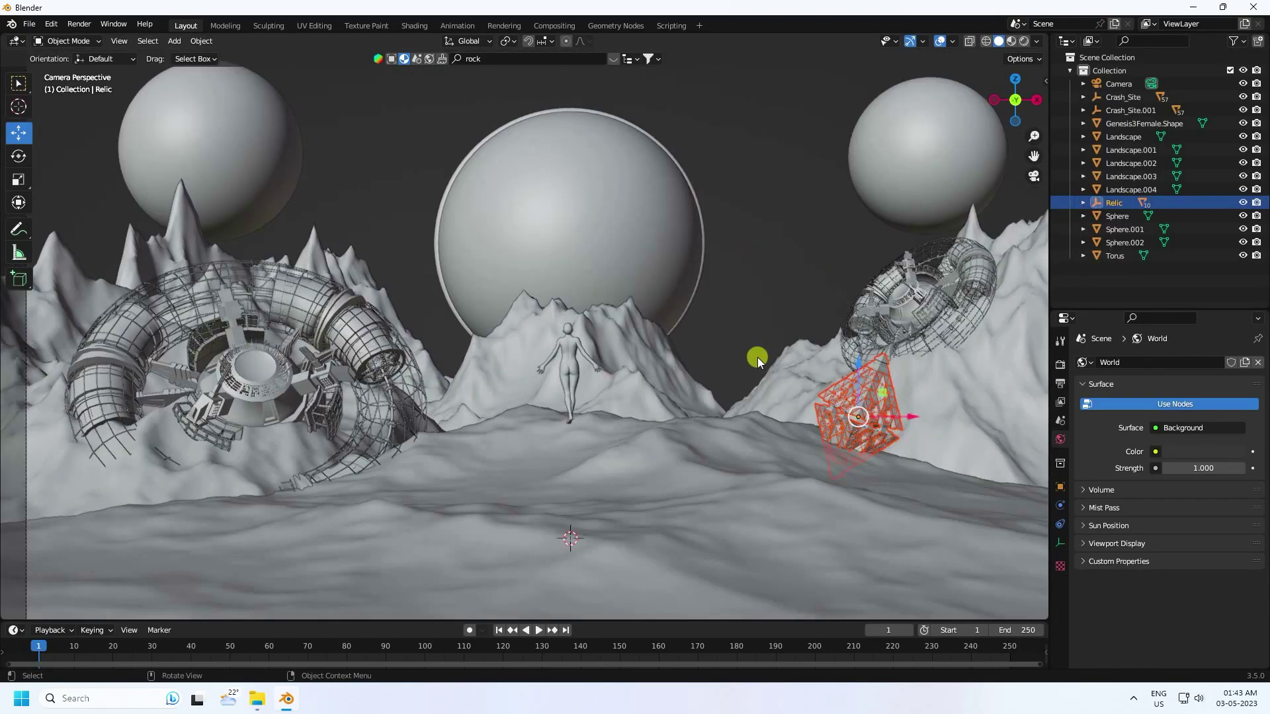
left_click_drag(908, 408, 939, 415)
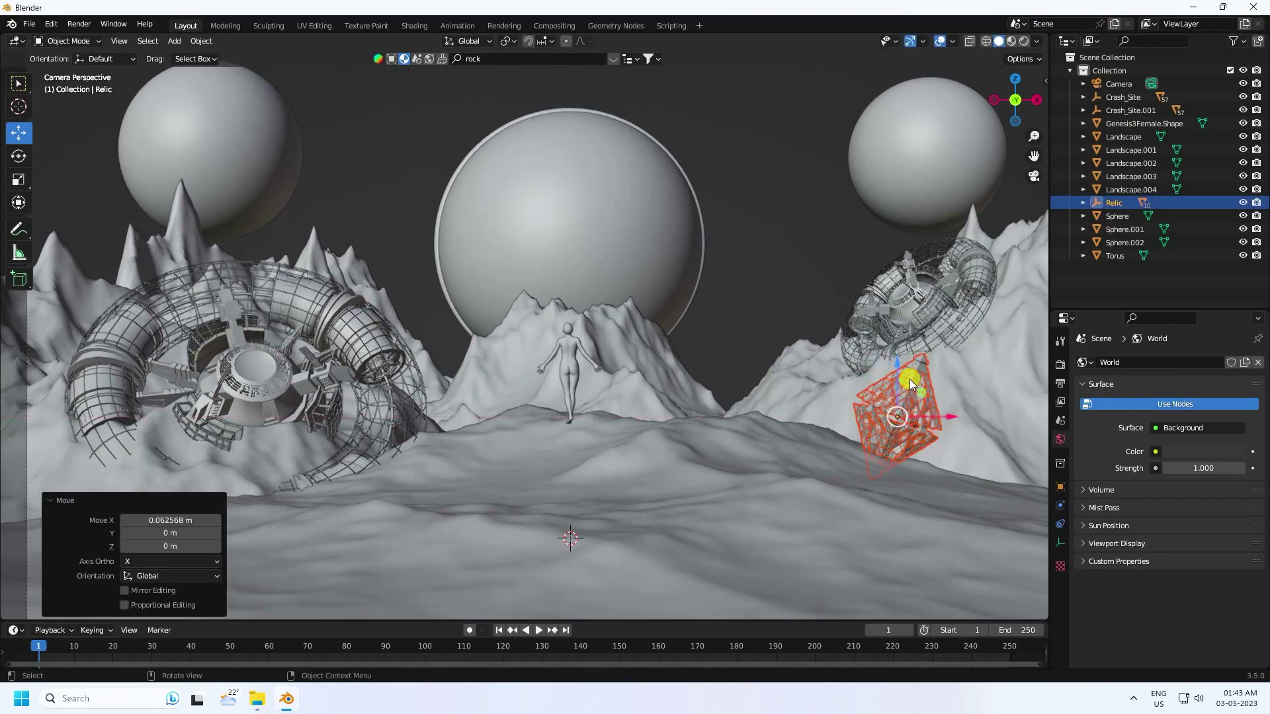
key("s")
left_click(863, 383)
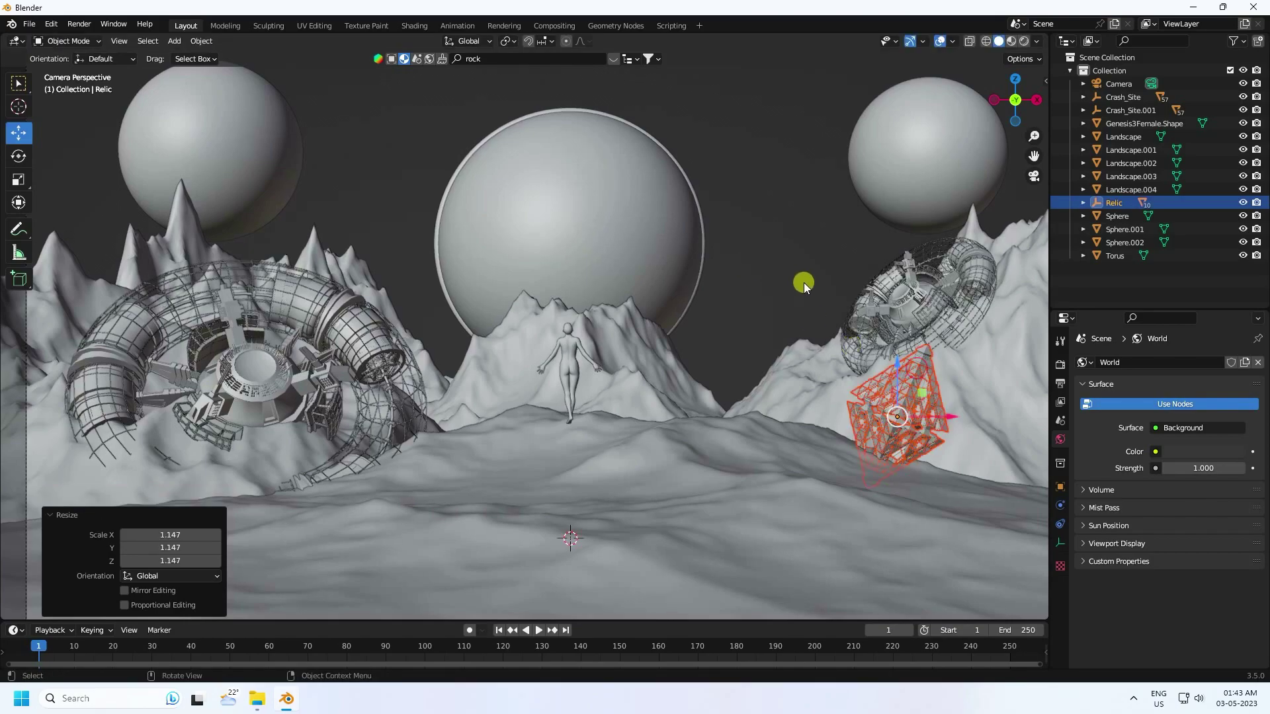
left_click(799, 258)
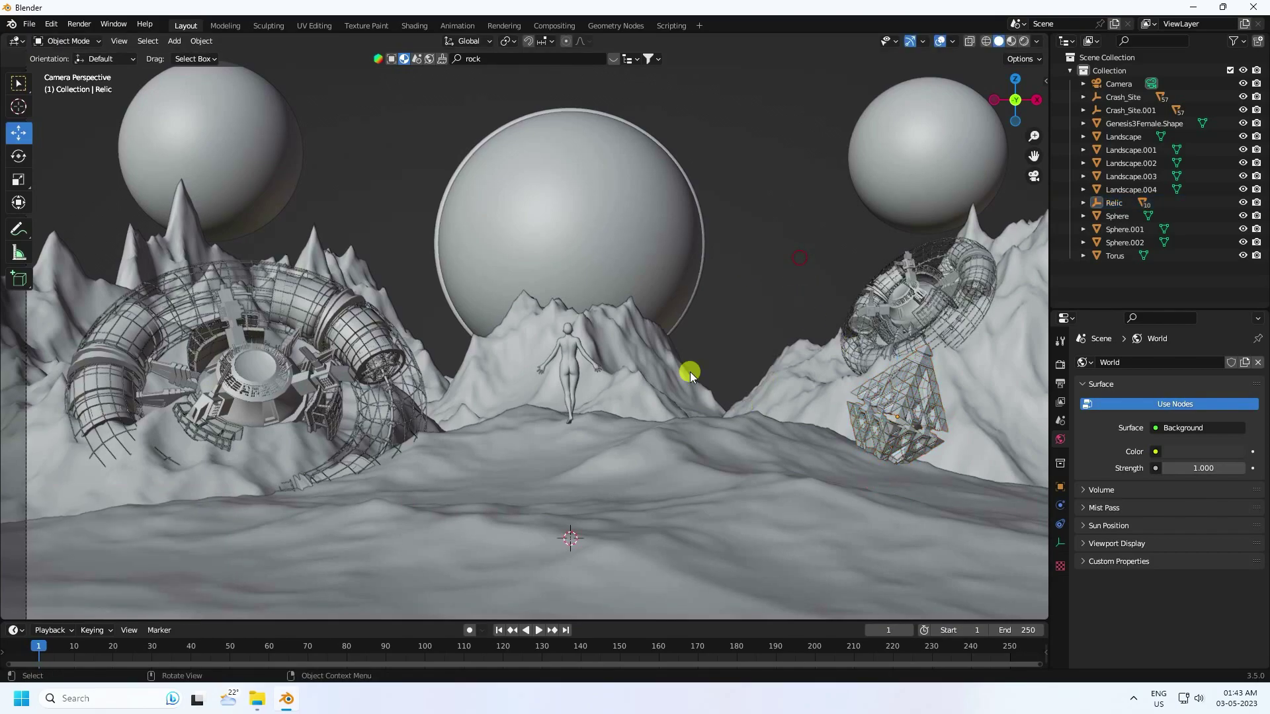
left_click(565, 362)
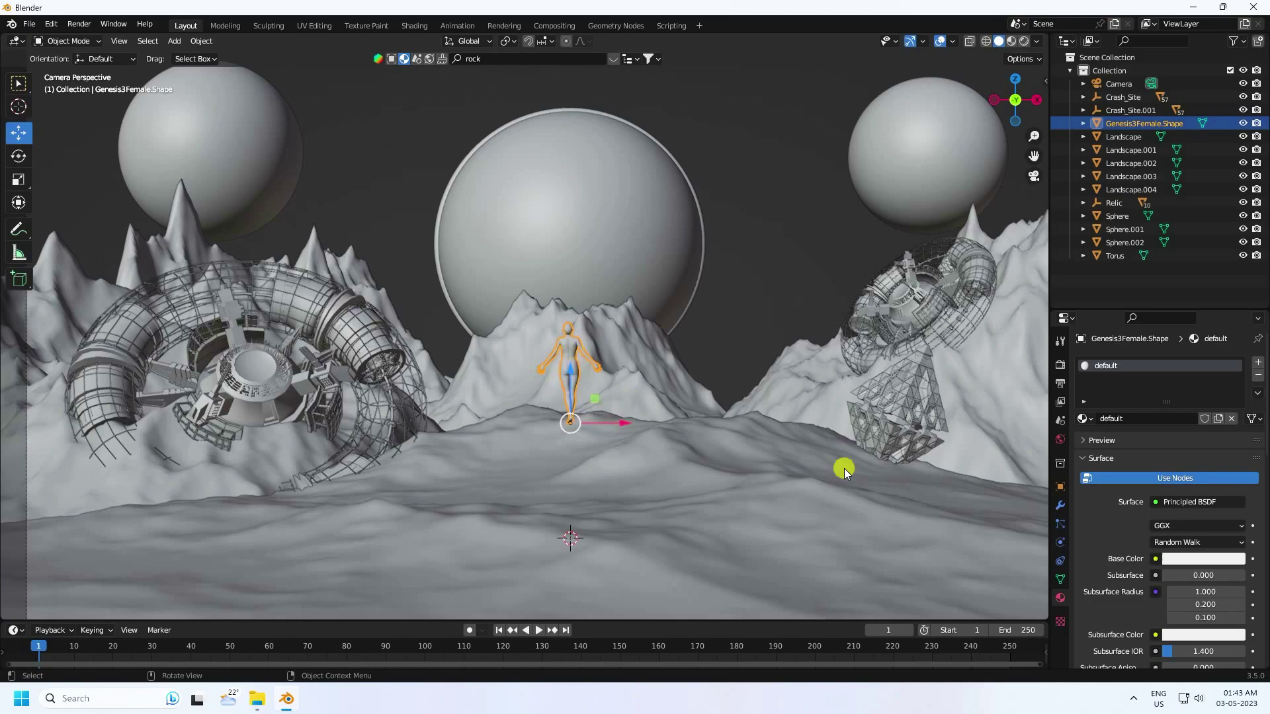
Replace the female figure's default material with a new one at Roughness 0.3.
left_click(1231, 419)
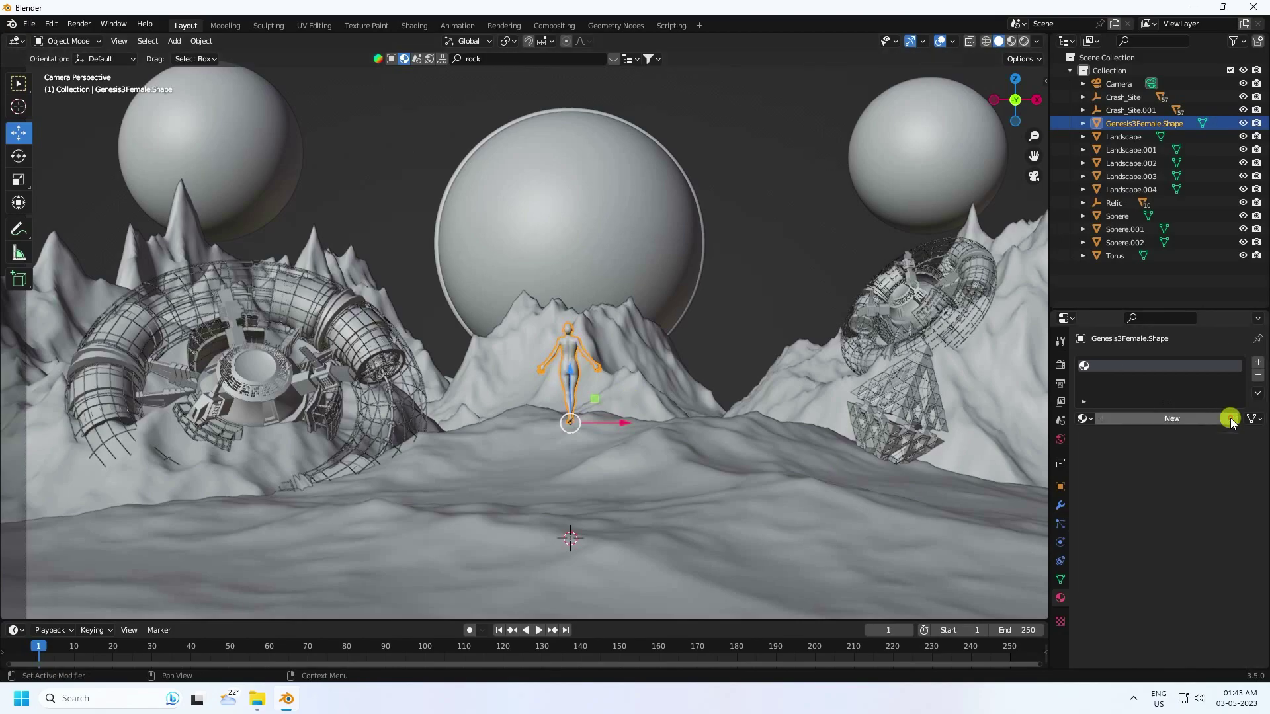
left_click(1148, 418)
scroll(1138, 563, "down", 7)
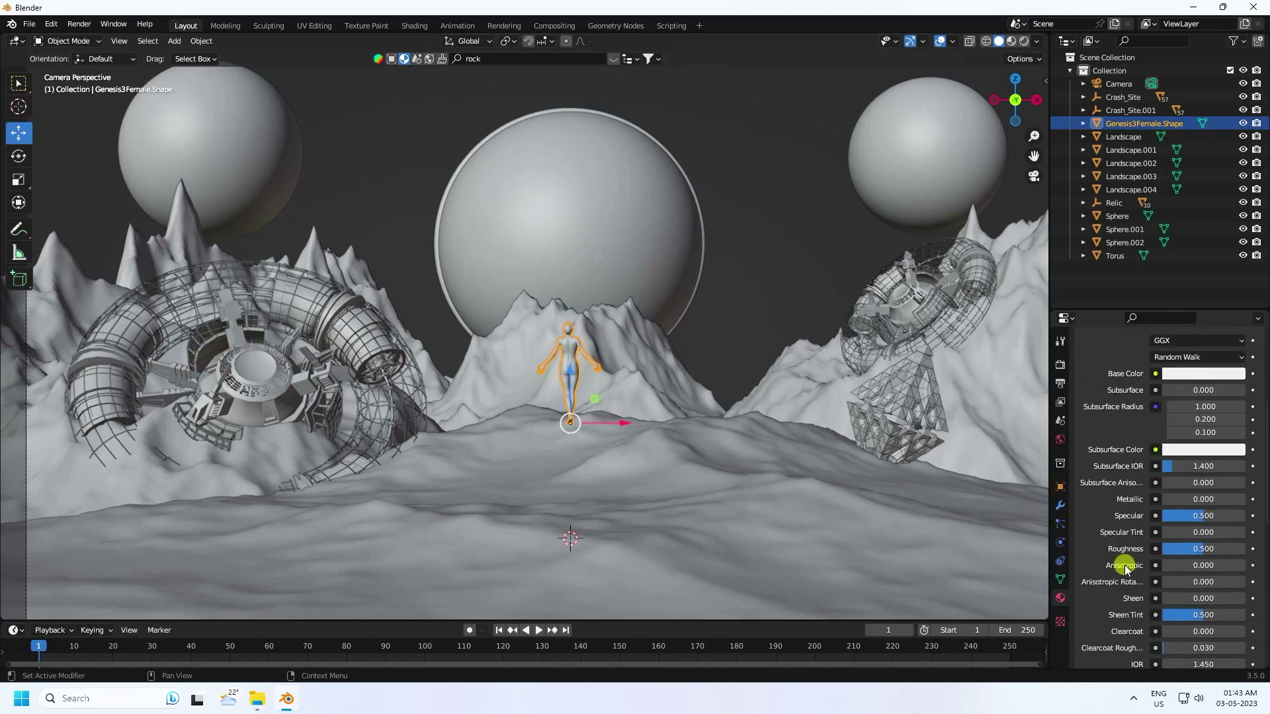
left_click(1181, 549)
type("0.3")
key("Return")
Assign the Coarse Rock material to Landscape.001.
middle_click_drag(668, 505, 578, 365)
left_click(418, 407)
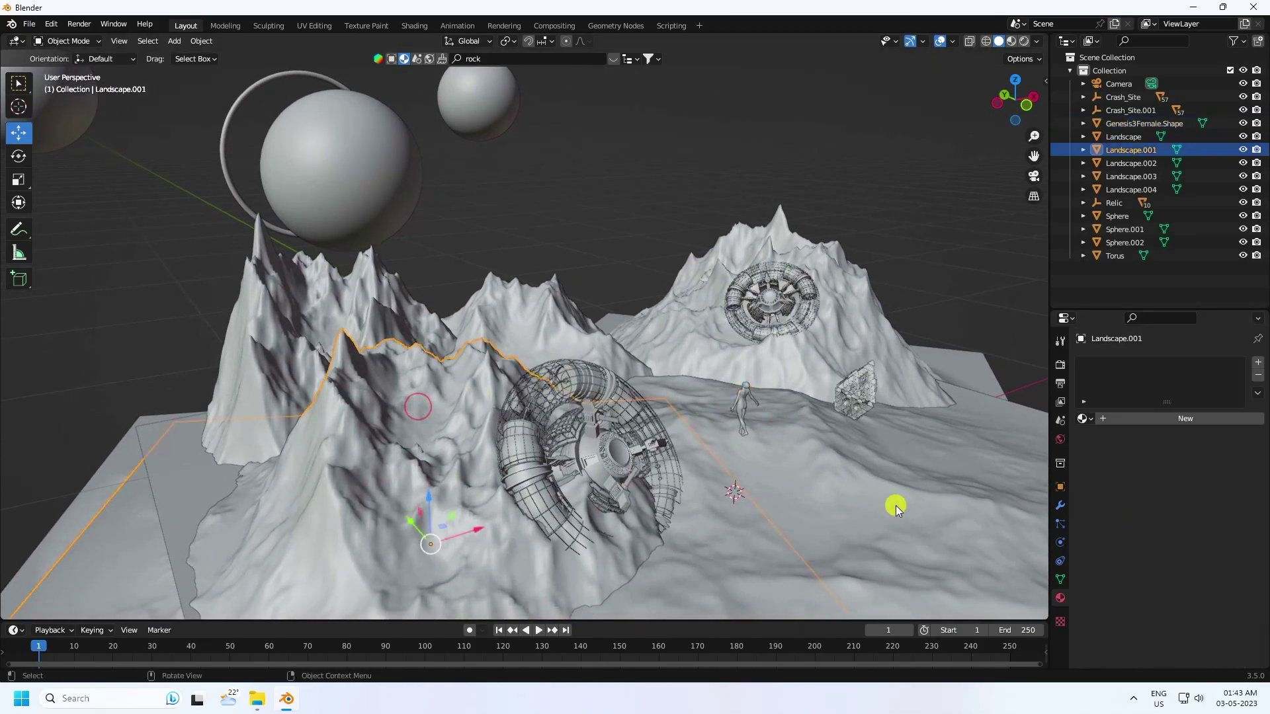
left_click(871, 490)
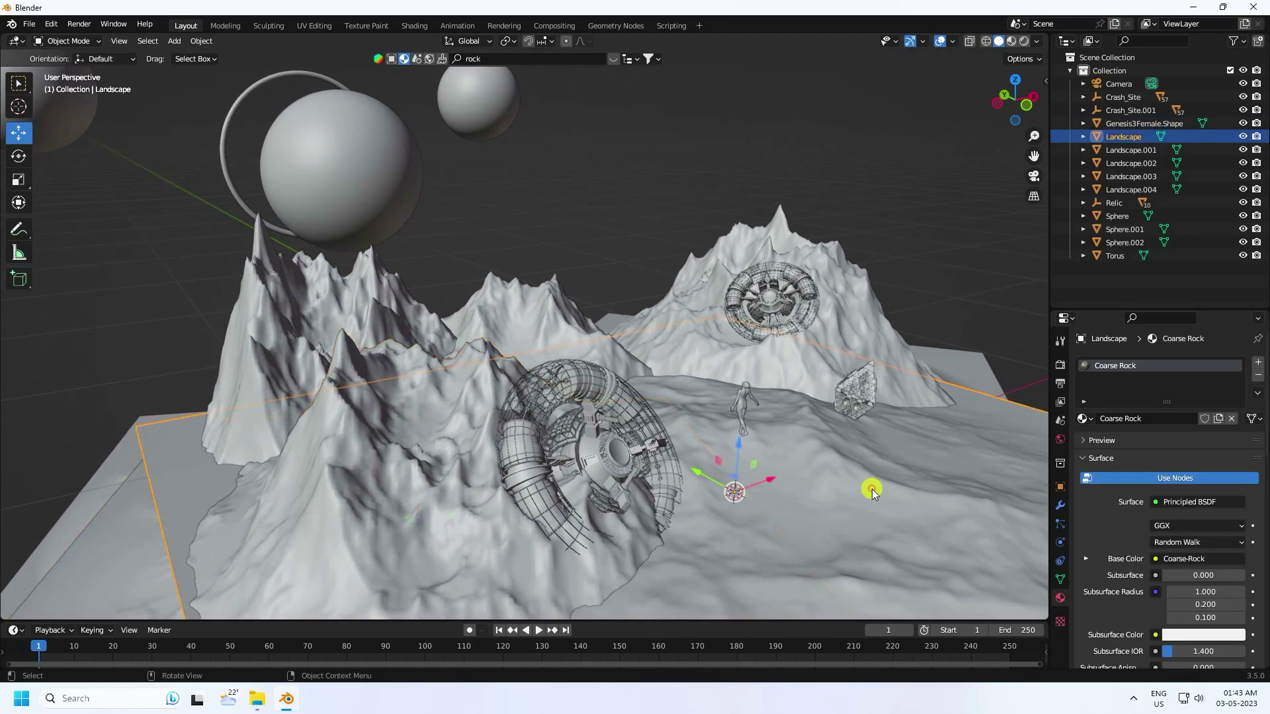
left_click(414, 415)
left_click(1085, 419)
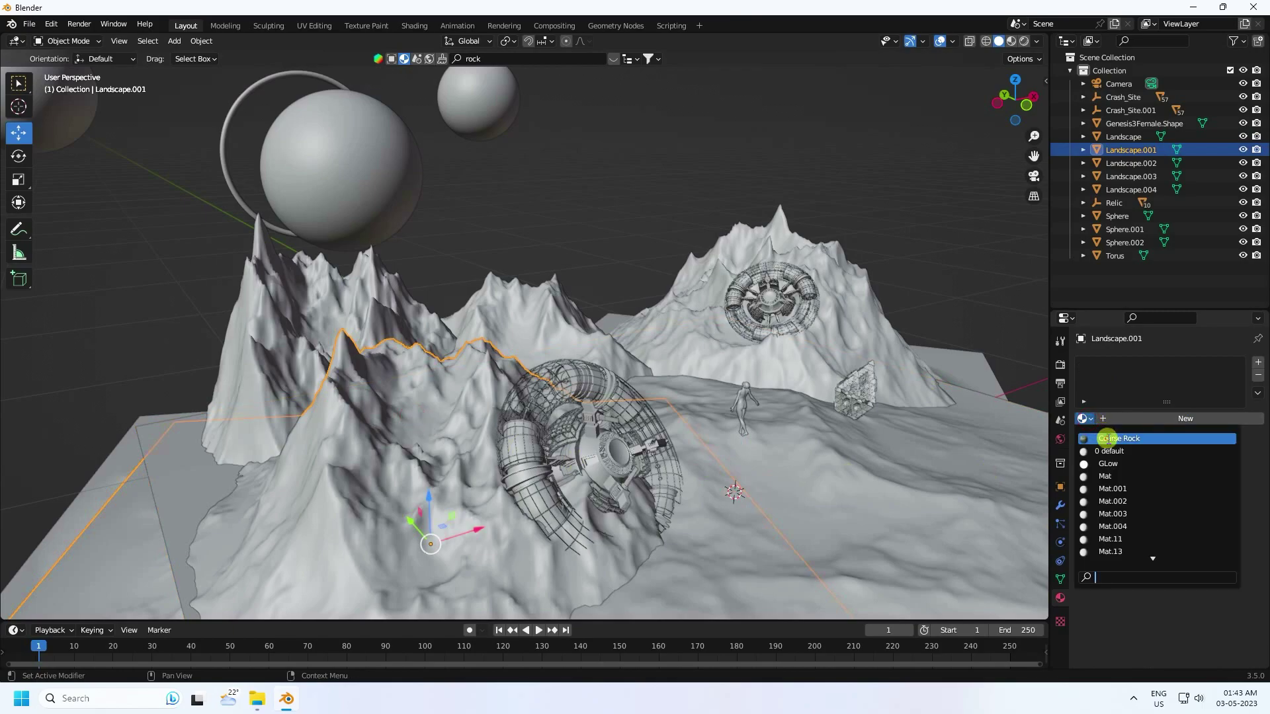
left_click(1107, 437)
Assign Coarse Rock to Landscape.004, Landscape.003 and Landscape.002.
left_click(314, 291)
left_click(1085, 419)
left_click(1101, 438)
left_click(593, 315)
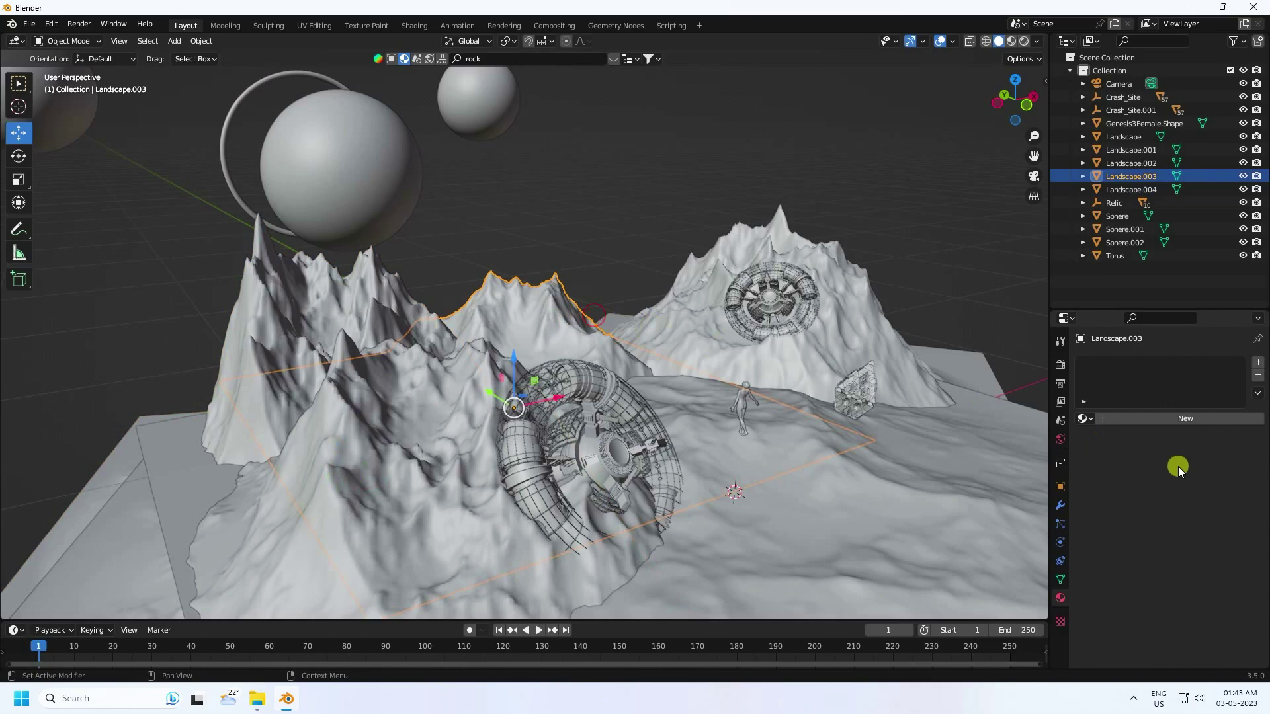
left_click(1085, 418)
left_click(1101, 438)
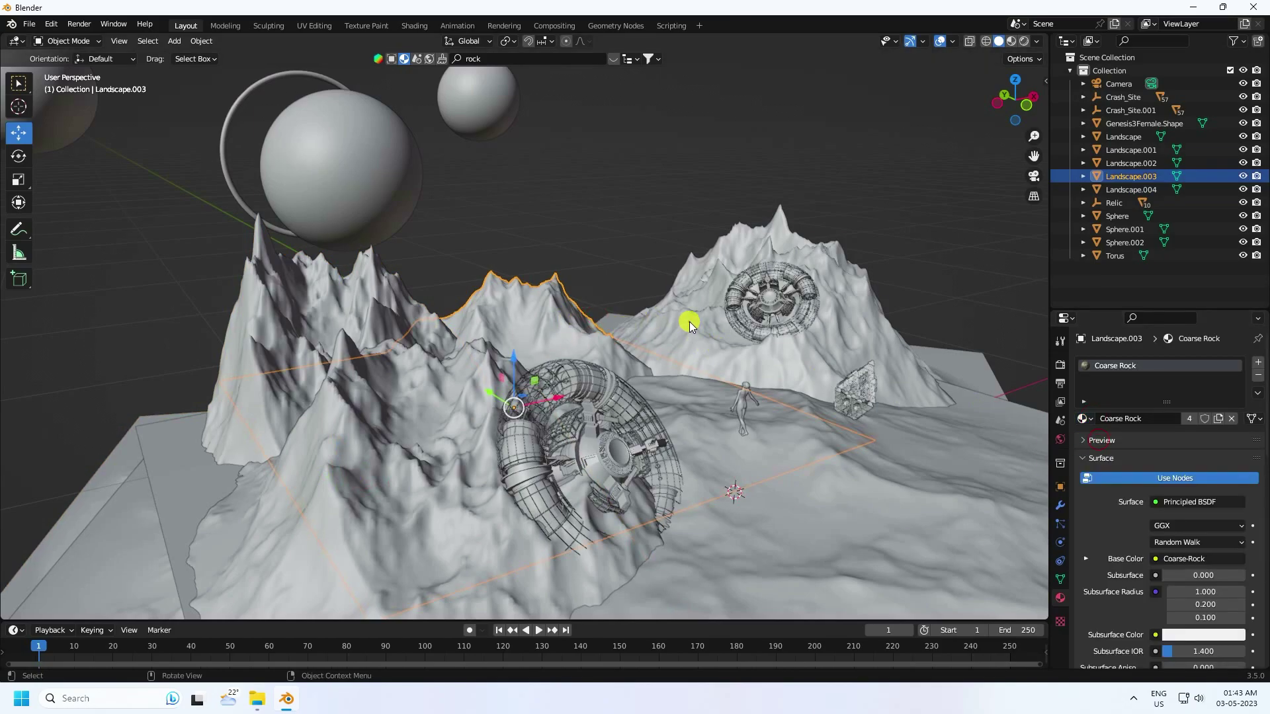
left_click(689, 321)
left_click(1085, 419)
left_click(1100, 442)
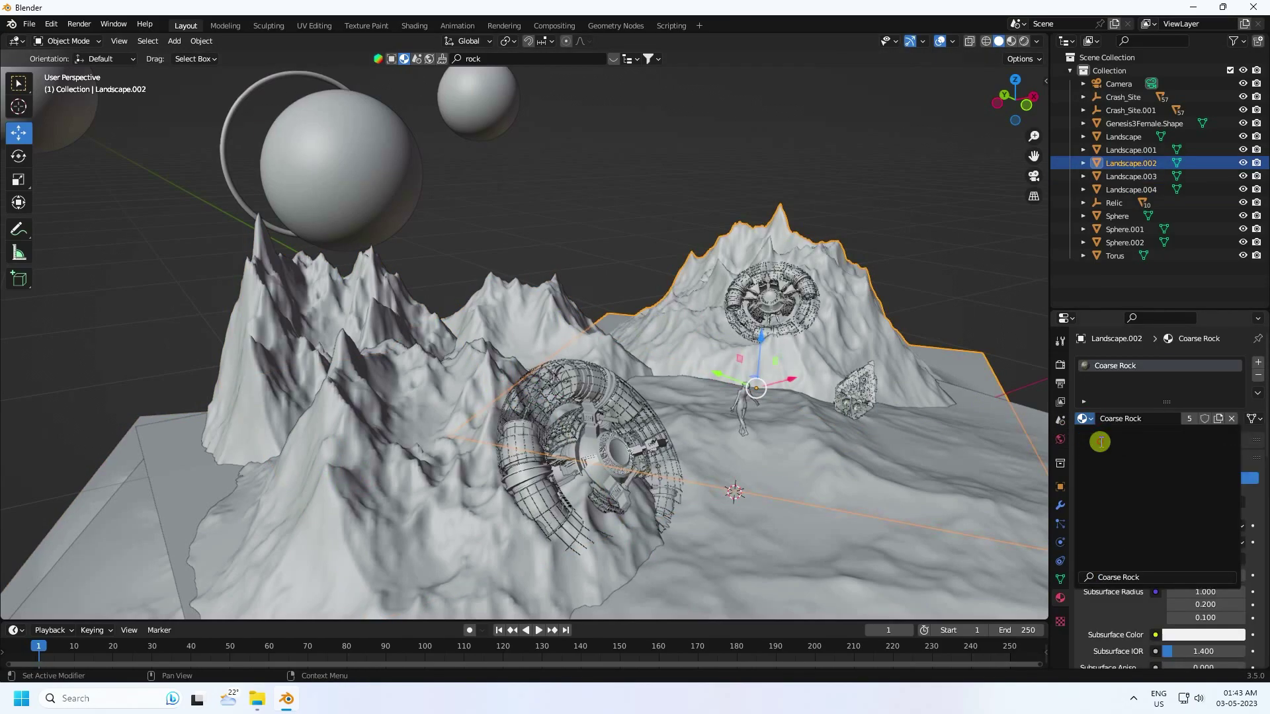
scroll(488, 352, "down", 5)
middle_click_drag(488, 352, 663, 434)
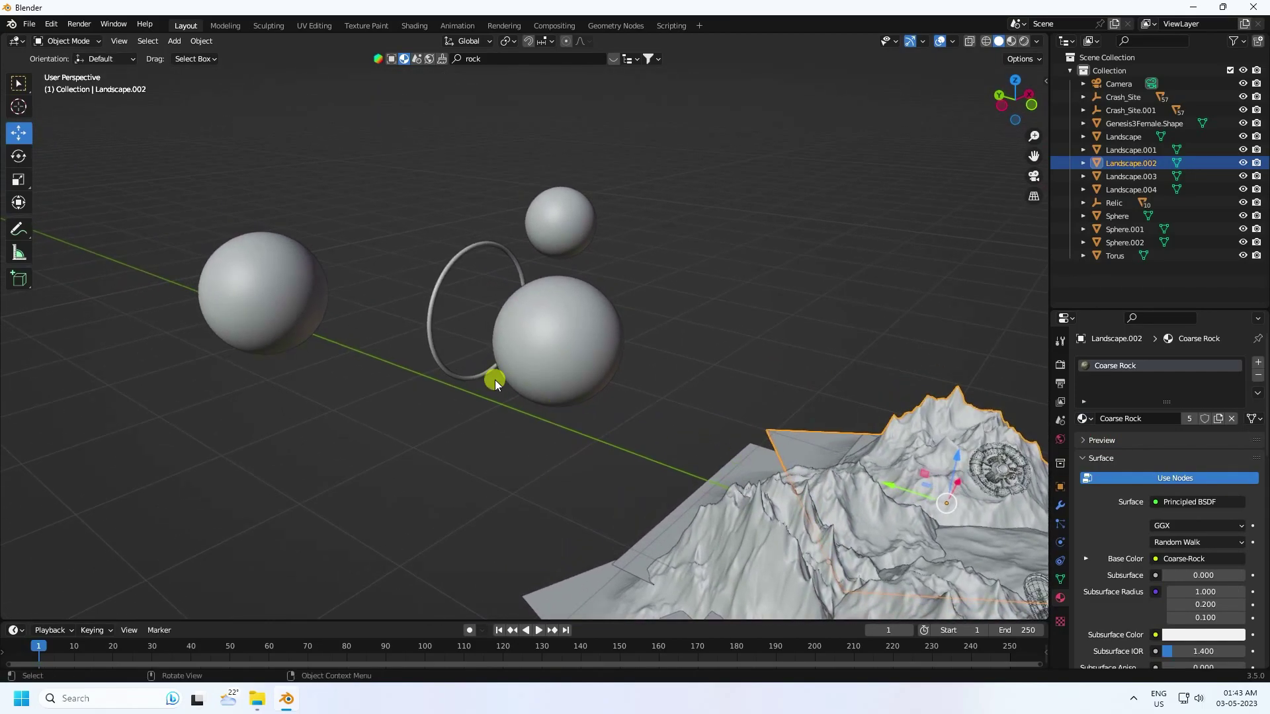
scroll(490, 375, "up", 3)
Search BlenderKit for rock materials and apply Rock Alien 02 to the large sphere.
left_click(552, 324)
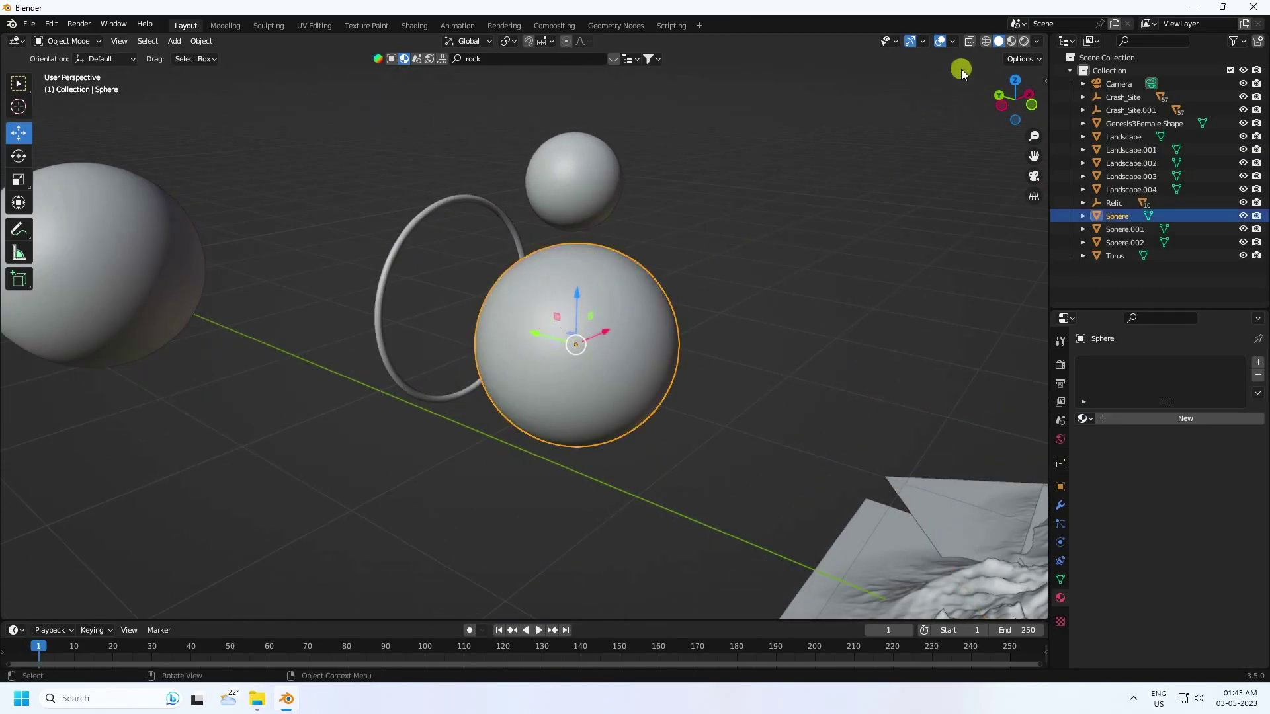
key("Return")
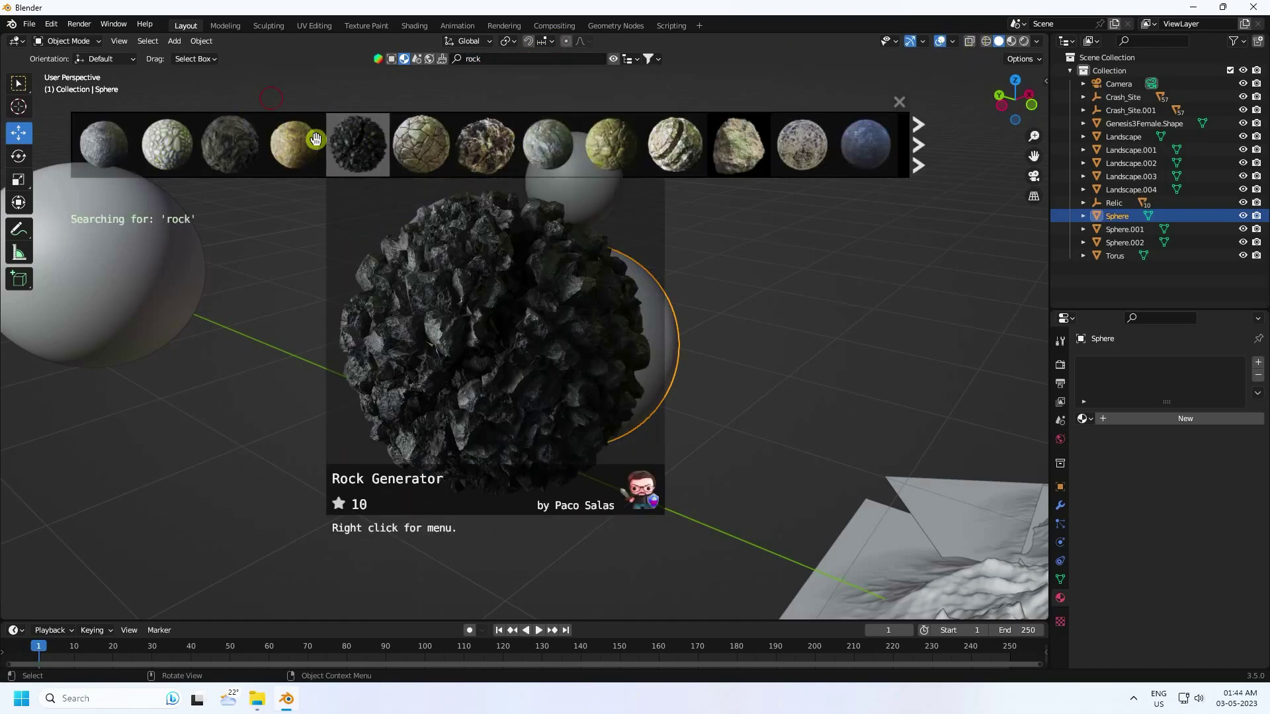
mouse_move(448, 158)
left_click(918, 158)
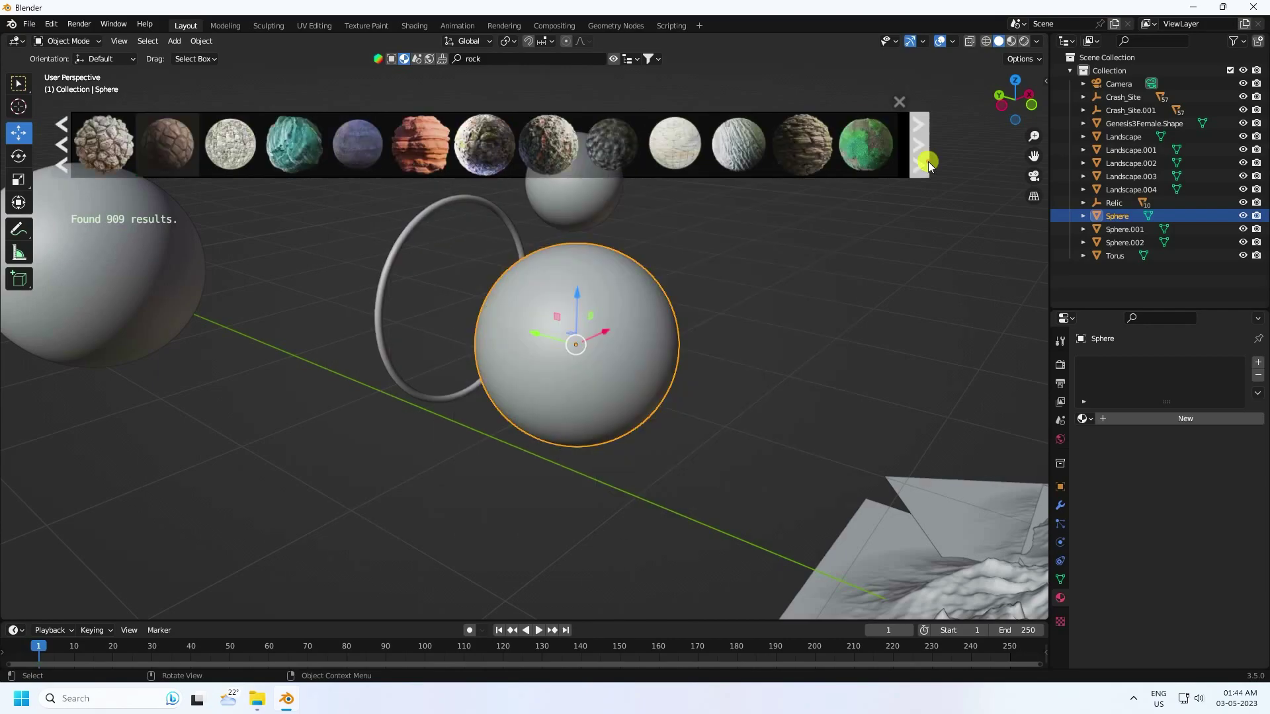
mouse_move(390, 147)
mouse_move(567, 149)
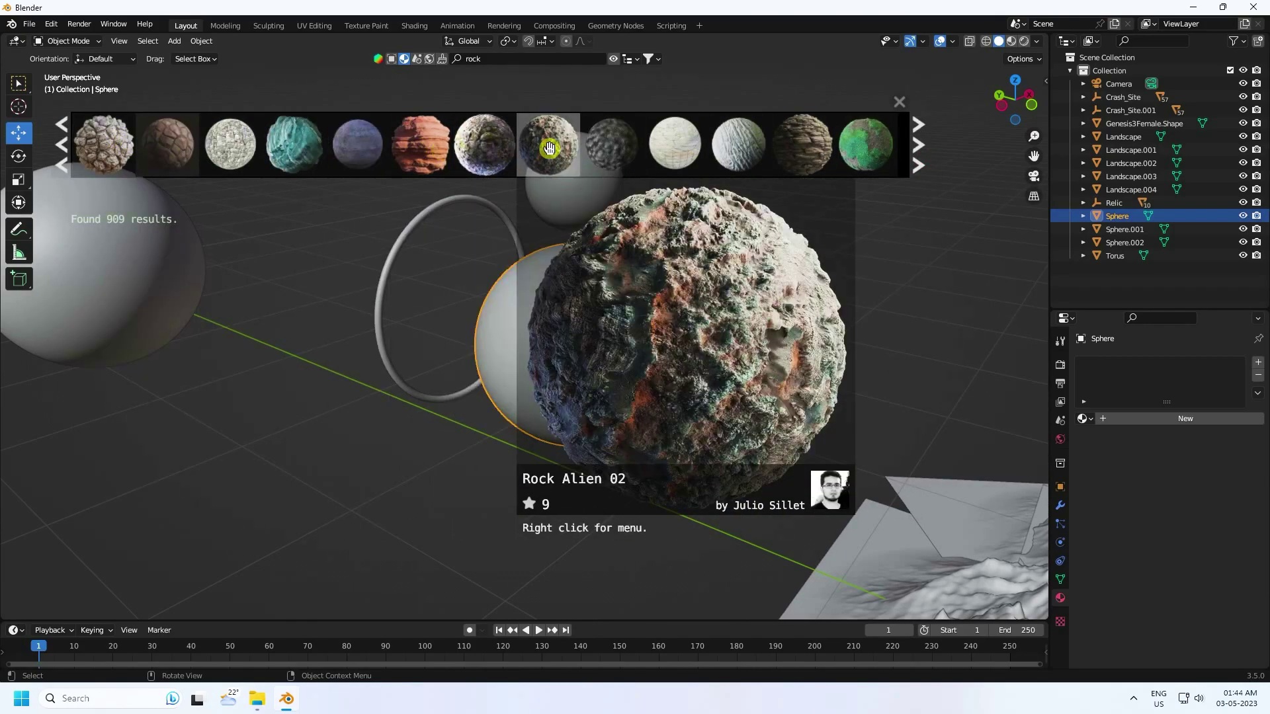
left_click_drag(566, 147, 634, 335)
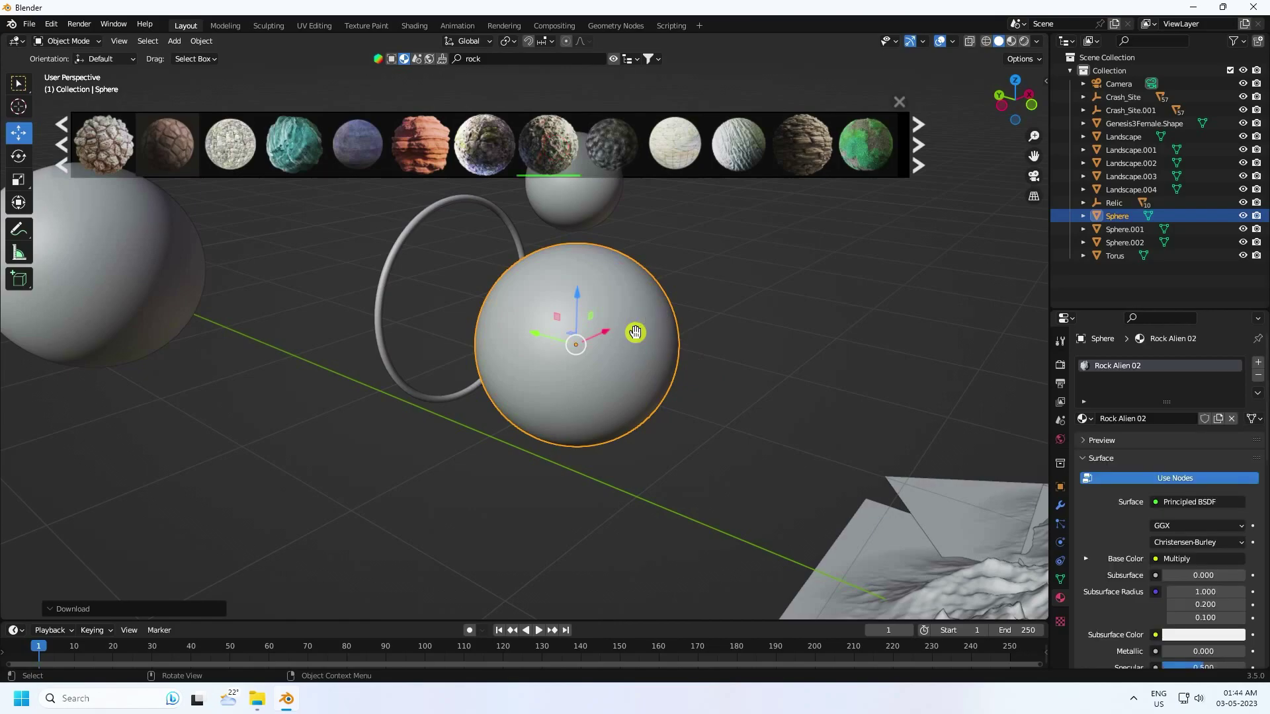
Show the viewport in Material Preview with the textured sphere centred.
left_click(1011, 41)
scroll(697, 273, "up", 6)
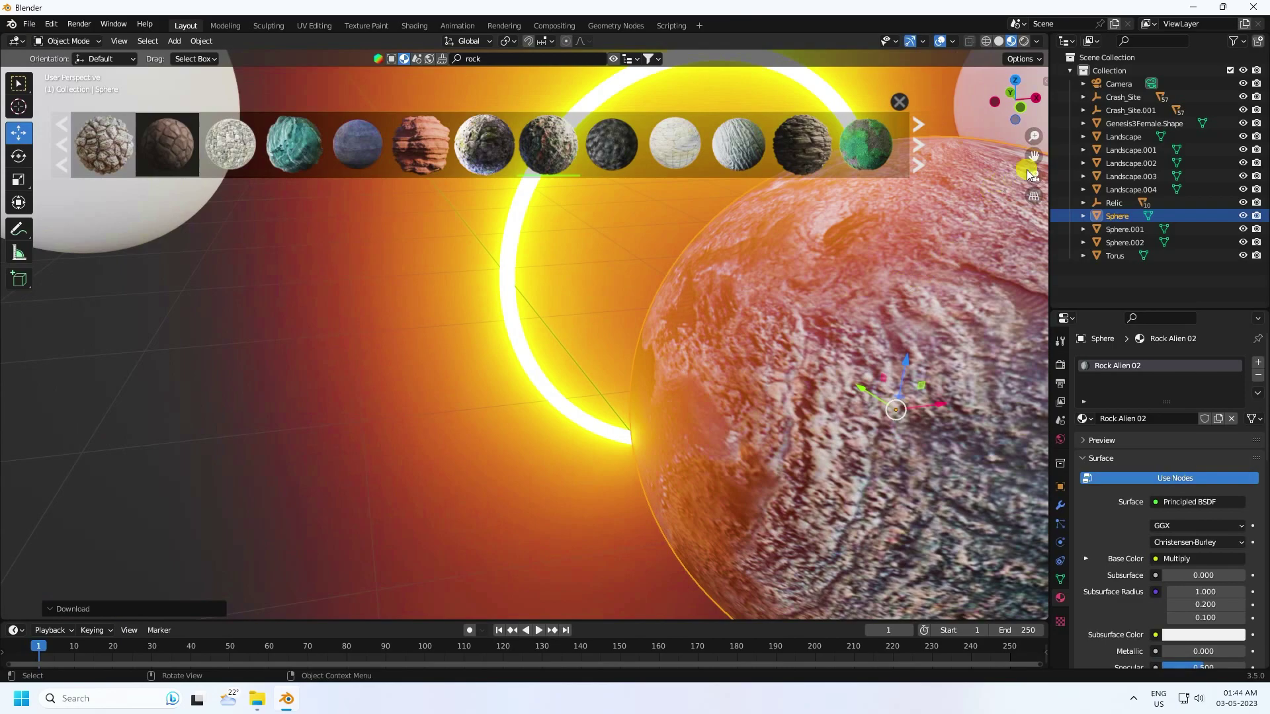
left_click_drag(1029, 173, 349, 601)
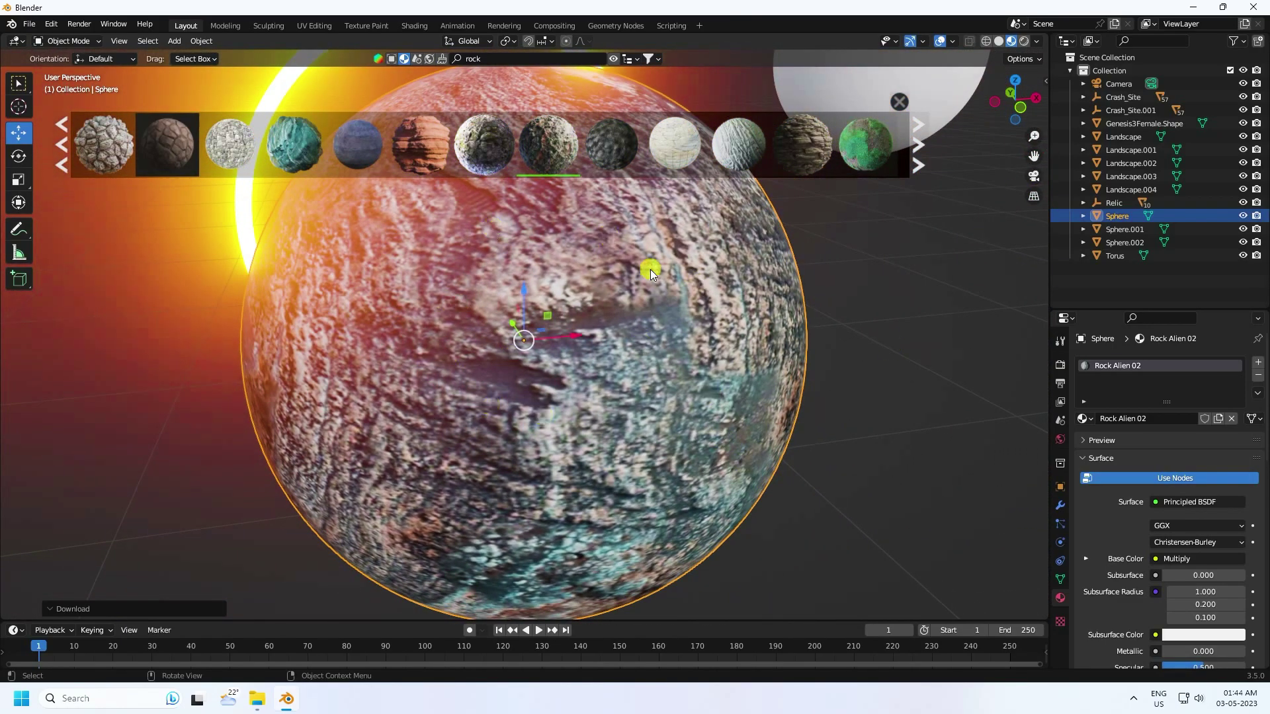
left_click(415, 25)
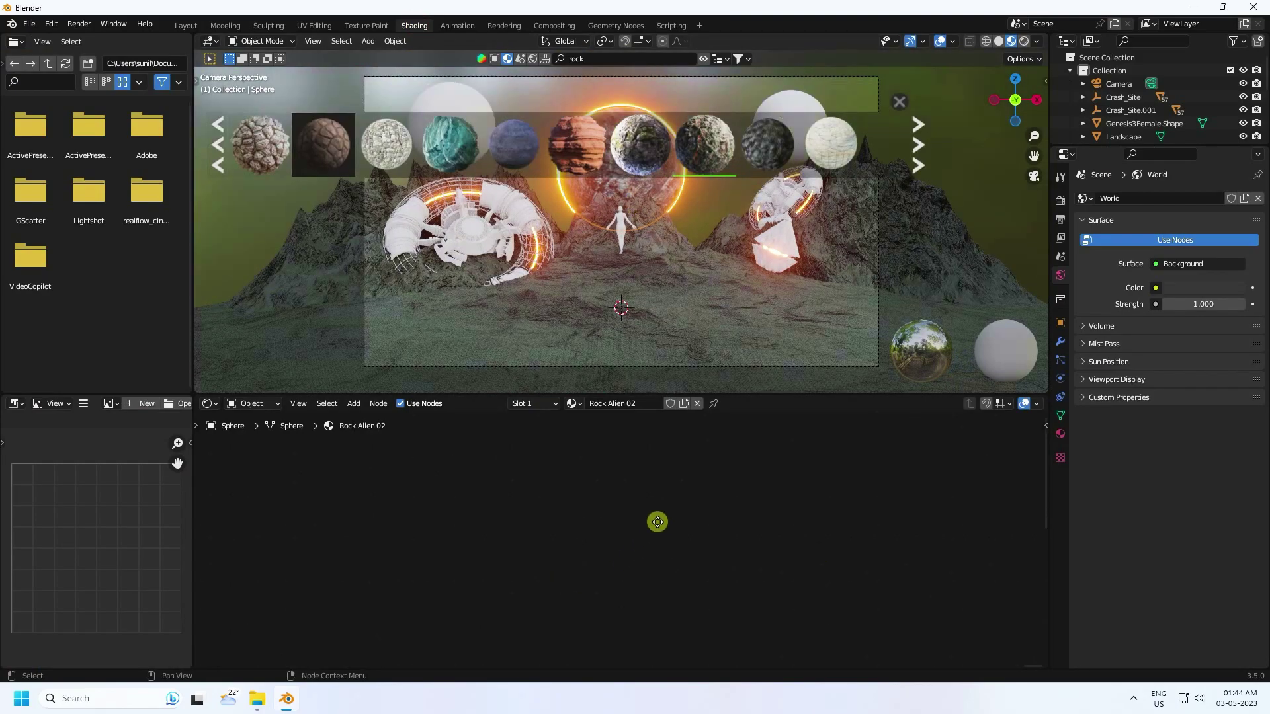
Bring the sphere's node tree and the glowing planet into view in the Shading workspace.
middle_click_drag(657, 523, 596, 532)
scroll(331, 496, "up", 6)
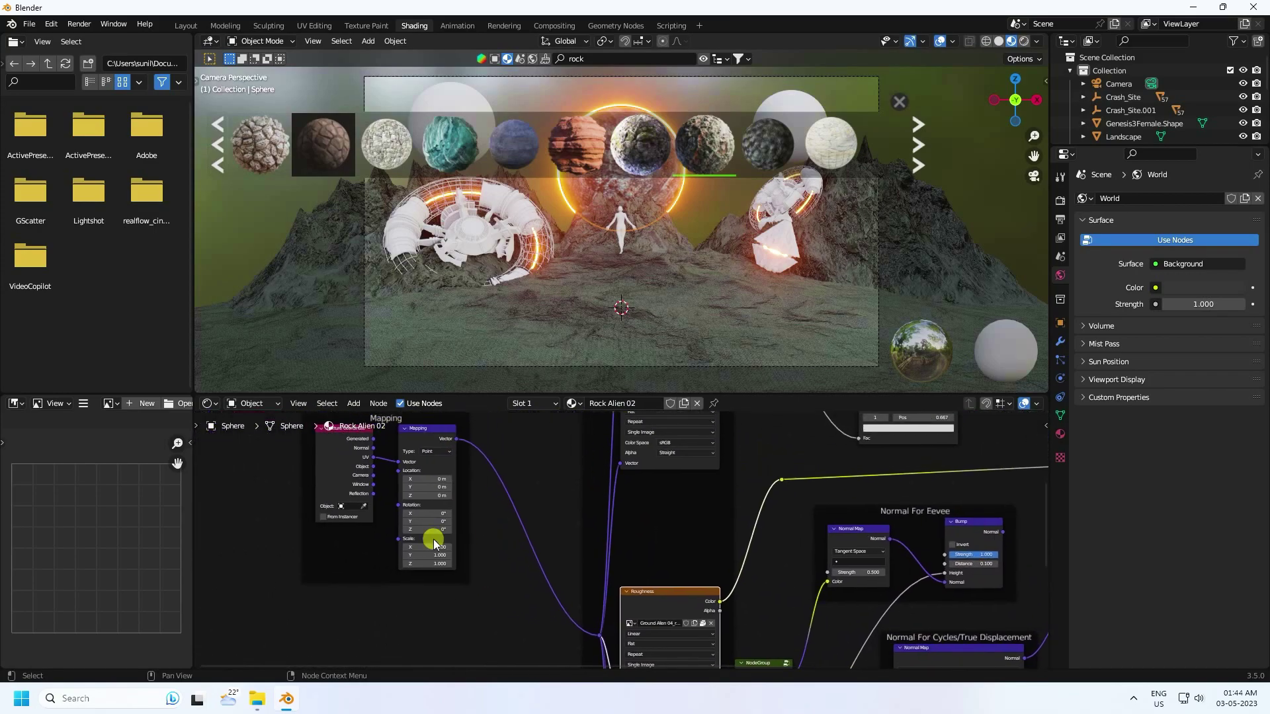
middle_click_drag(393, 546, 416, 549)
left_click(900, 99)
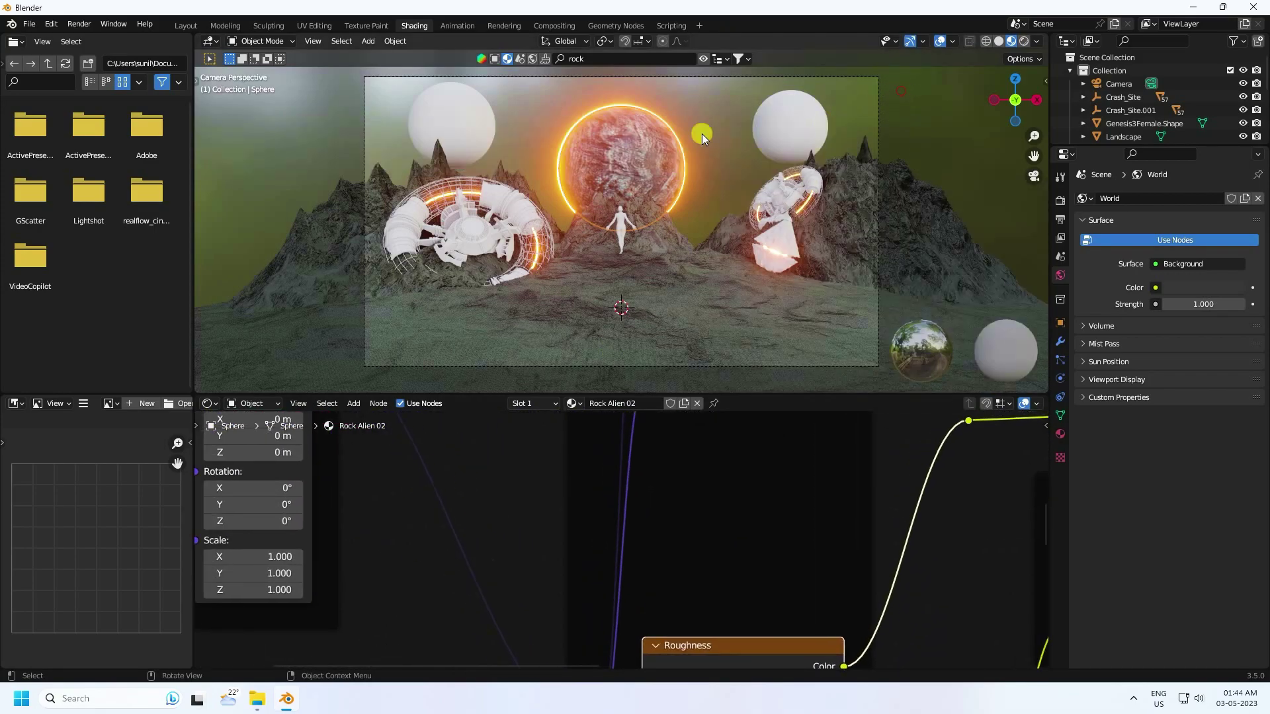
scroll(620, 150, "up", 6)
middle_click_drag(624, 246, 582, 346)
scroll(463, 566, "up", 5, "ctrl")
scroll(503, 516, "down", 1)
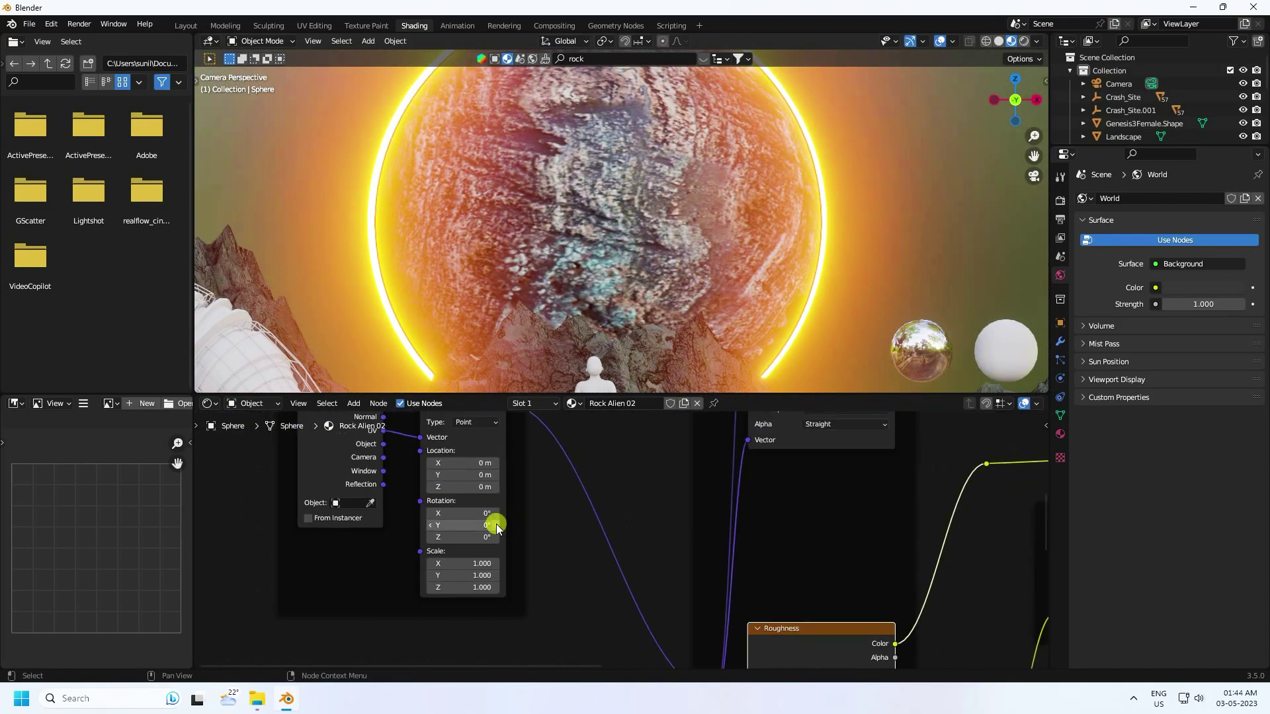
Set the Mapping node Scale to 4 on X, Y and Z, then return to Layout.
key("Return")
left_click(462, 577)
type("4")
key("Return")
left_click(457, 587)
type("4")
key("Return")
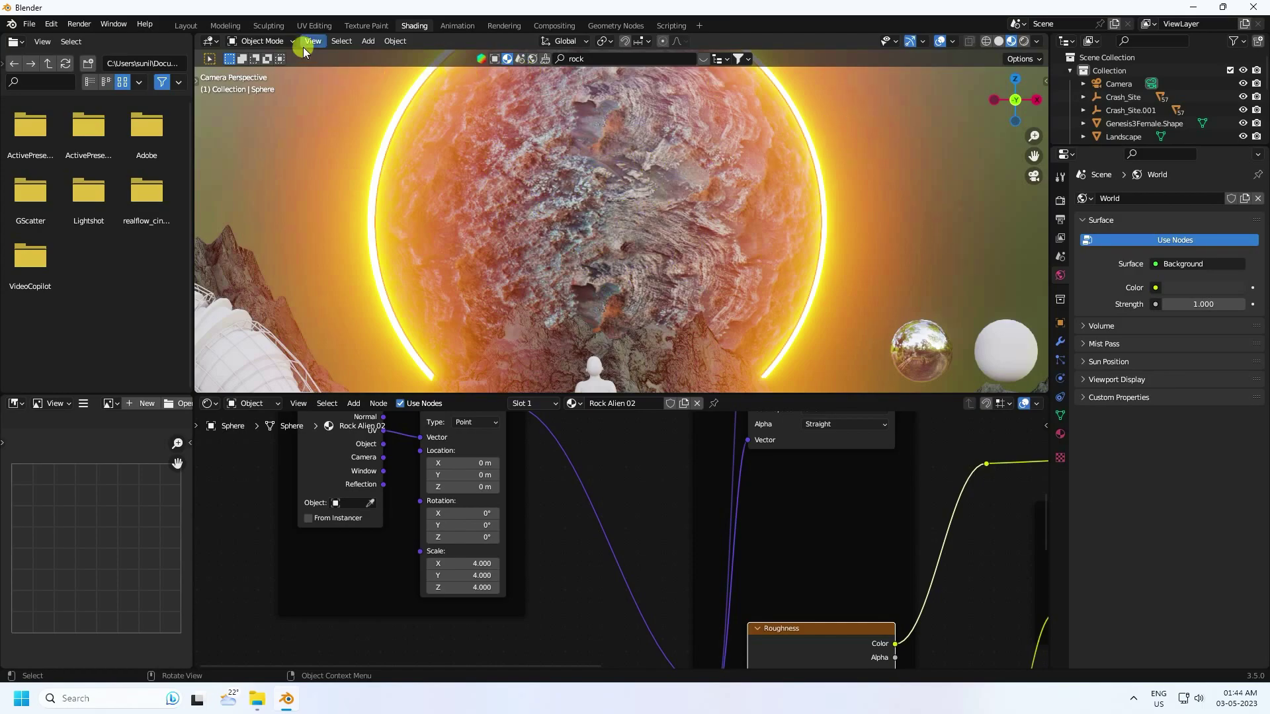
left_click(186, 25)
Assign Rock Alien 02 to the left white sphere, Sphere.001.
scroll(515, 356, "down", 8)
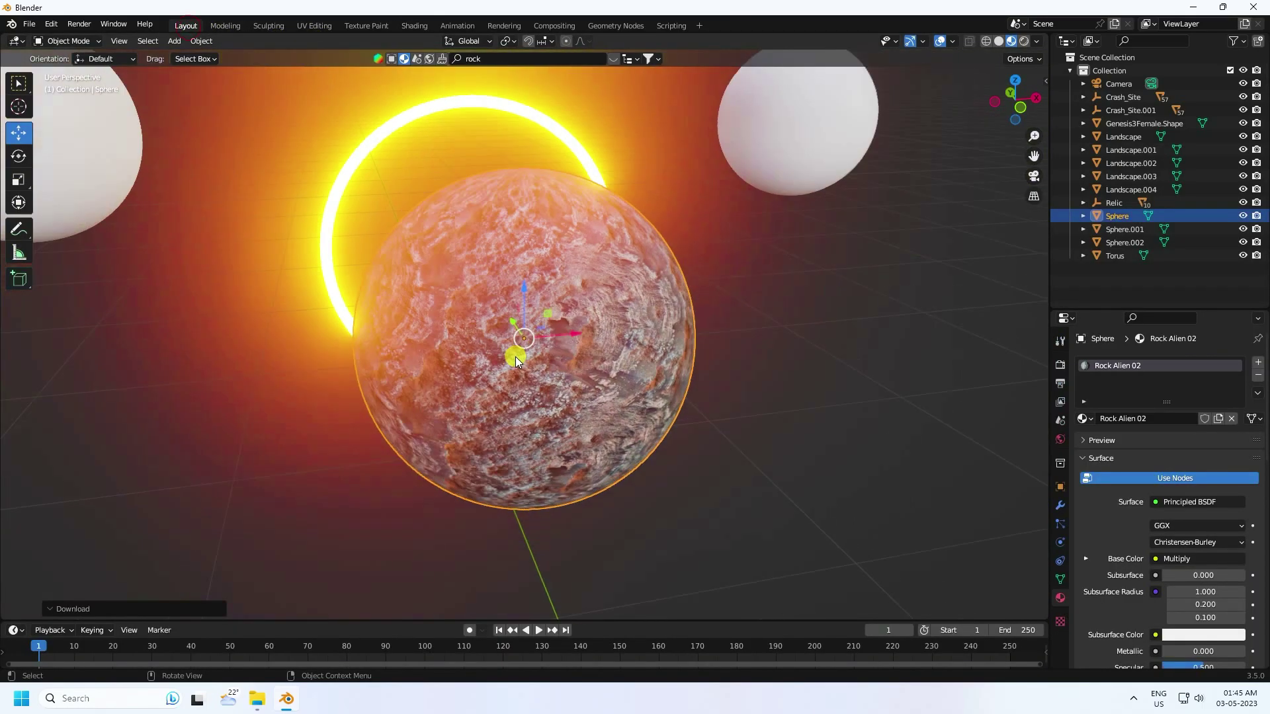
key("KP_0")
left_click(247, 133)
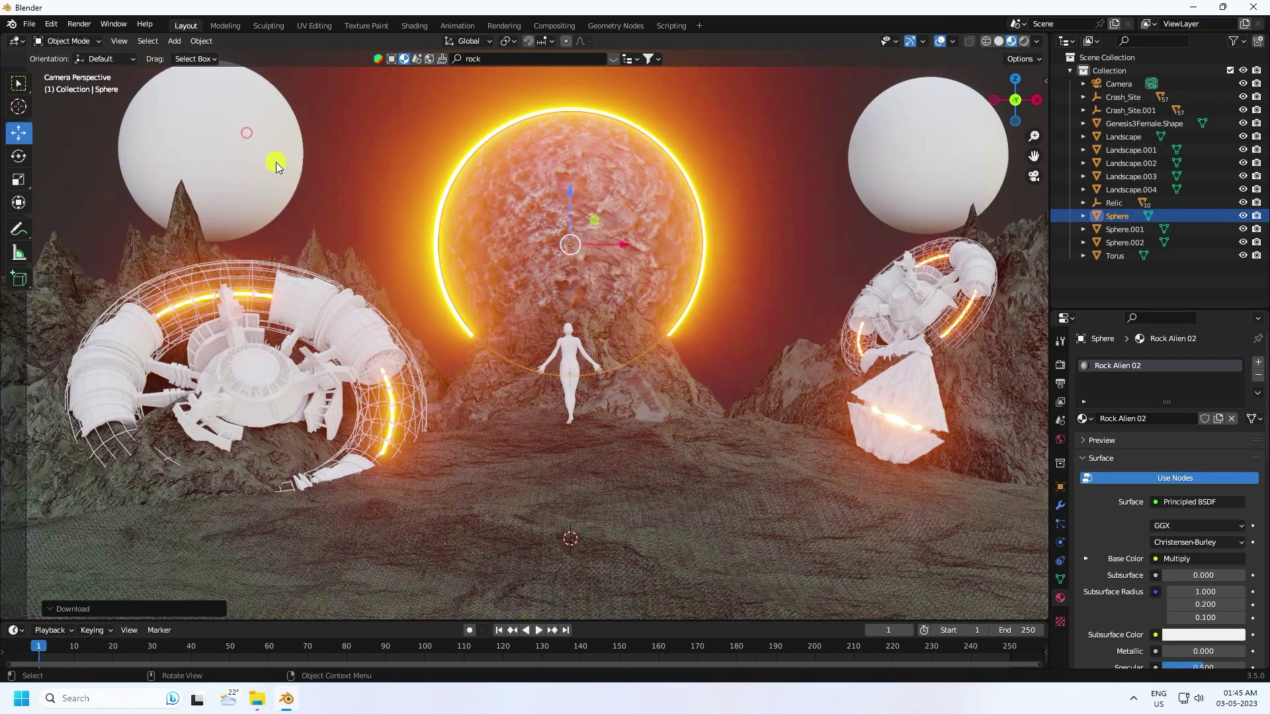
left_click(1088, 420)
scroll(1114, 463, "down", 15)
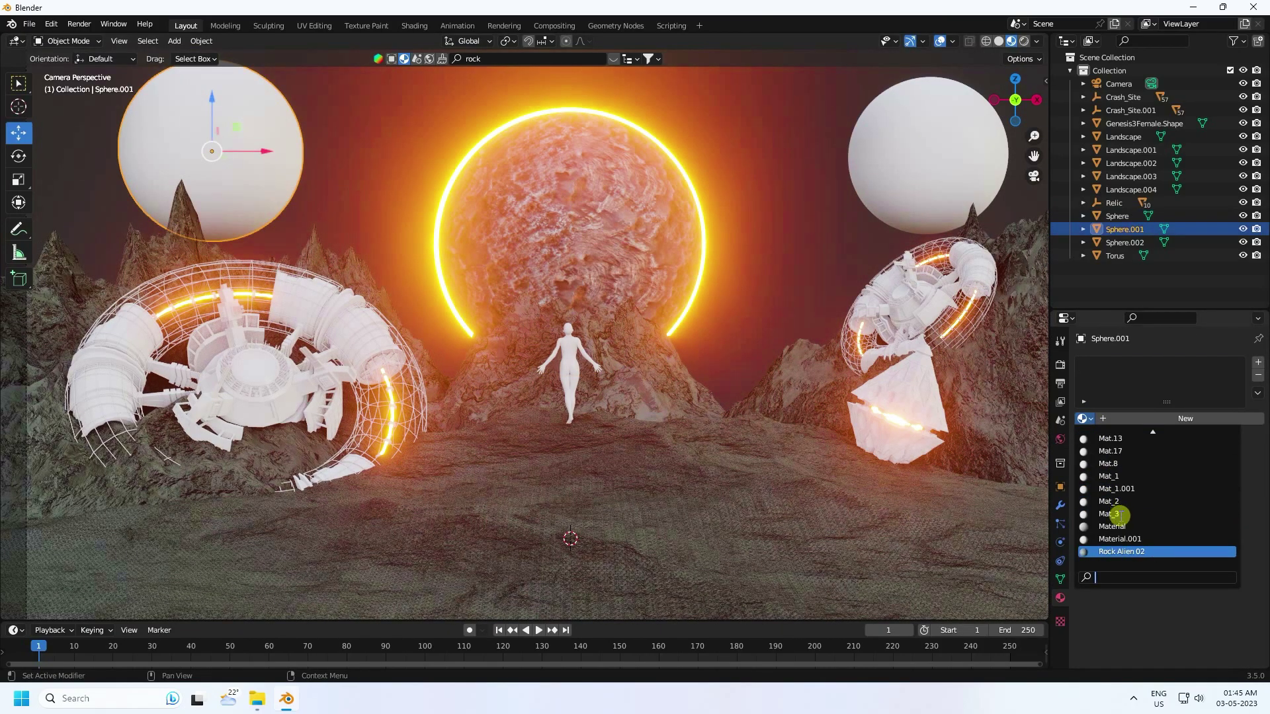
left_click(1119, 553)
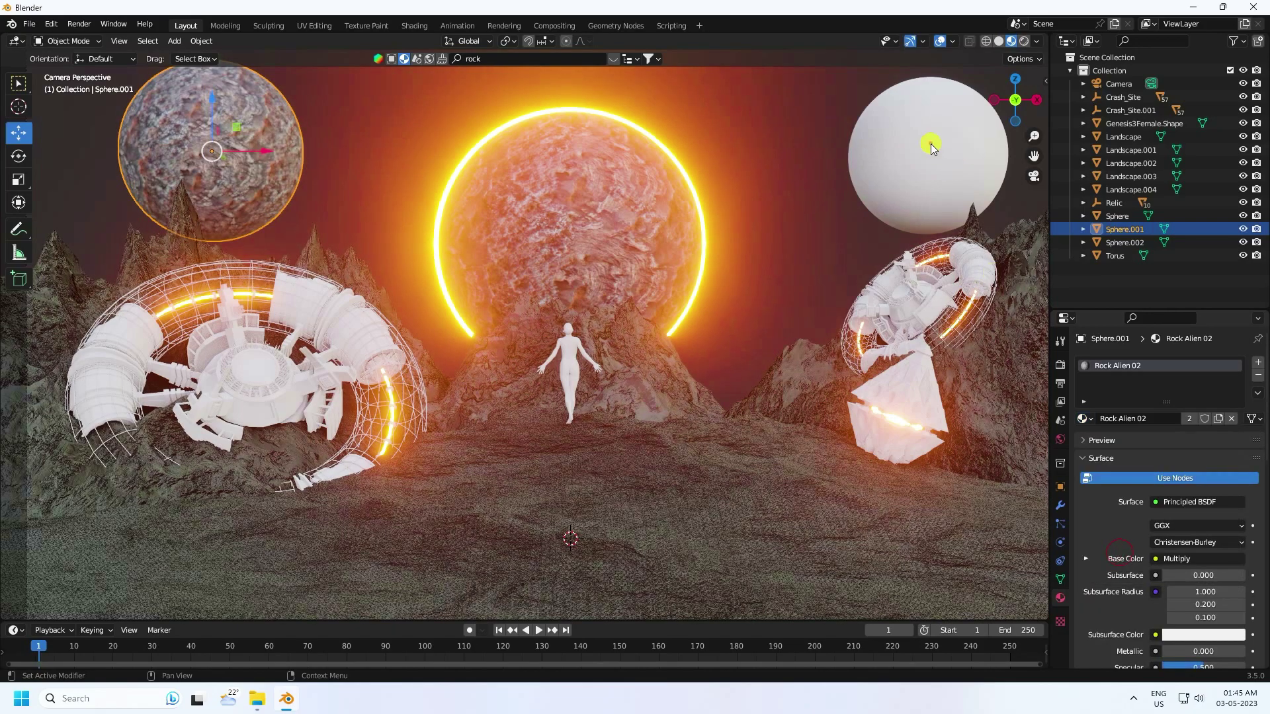
Assign Rock Alien 02 to the right white sphere, Sphere.002.
left_click(934, 194)
left_click(1090, 419)
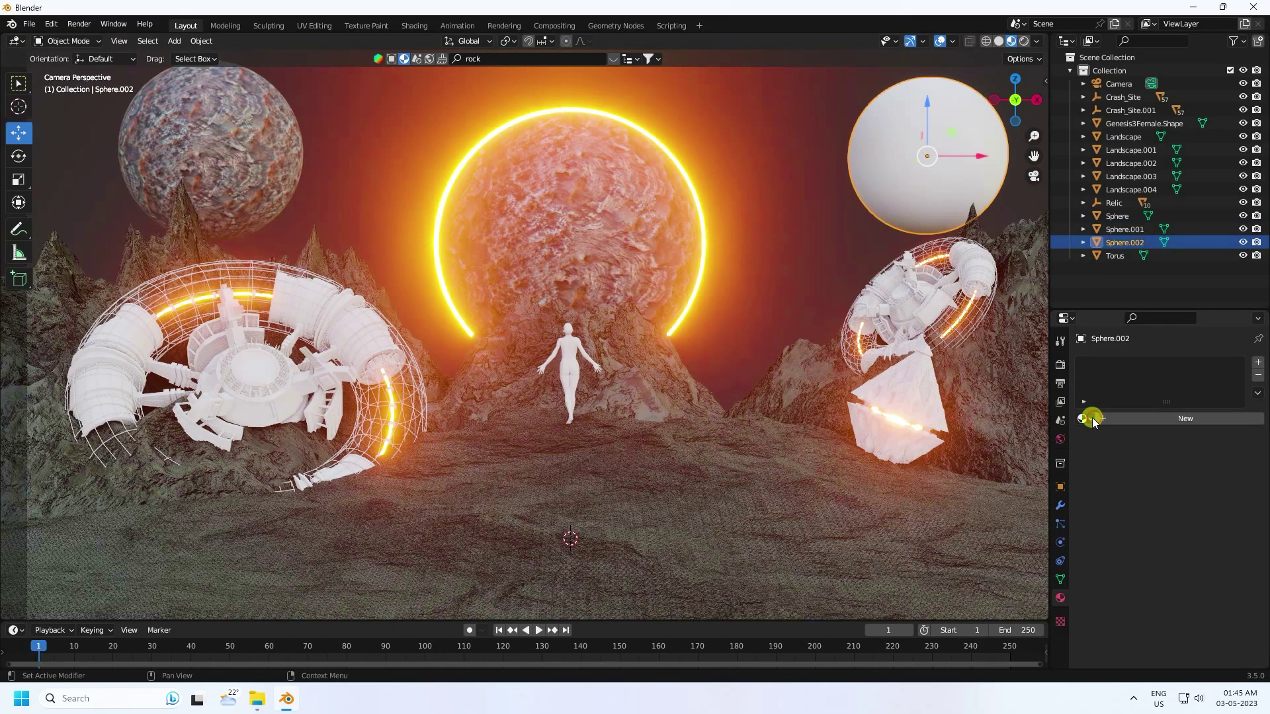
key("Escape")
left_click(1088, 420)
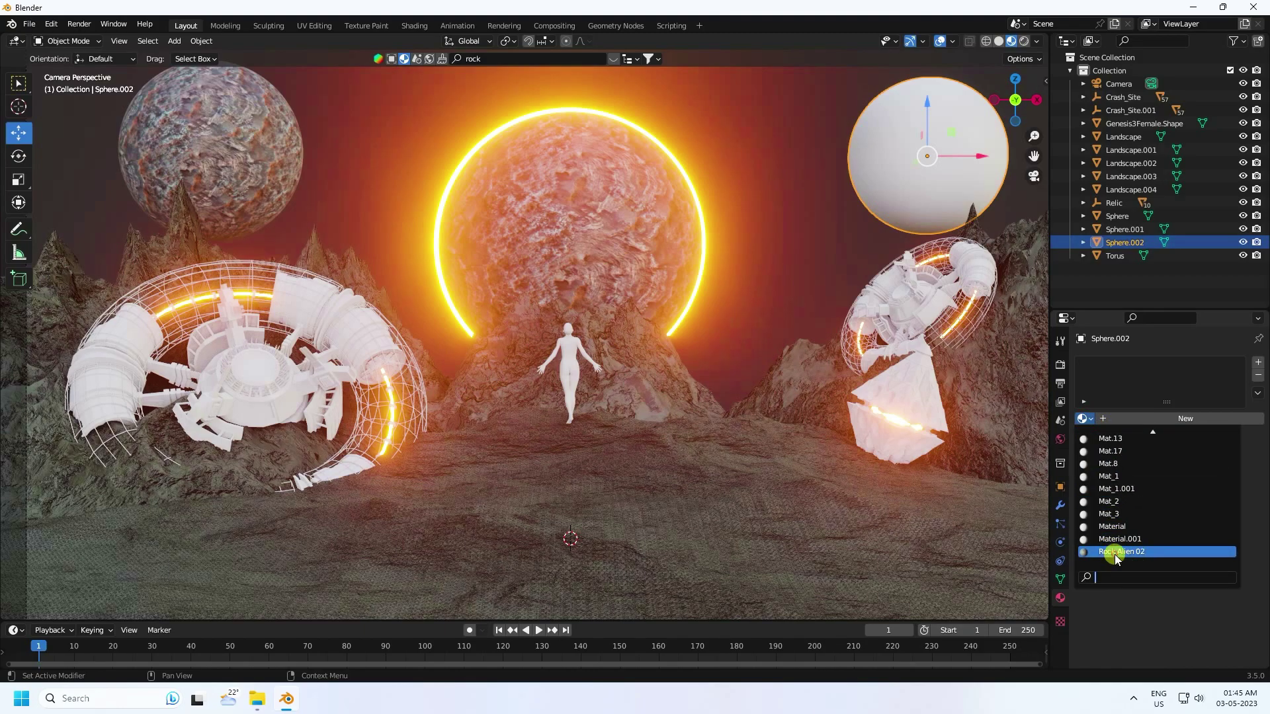
left_click(1116, 553)
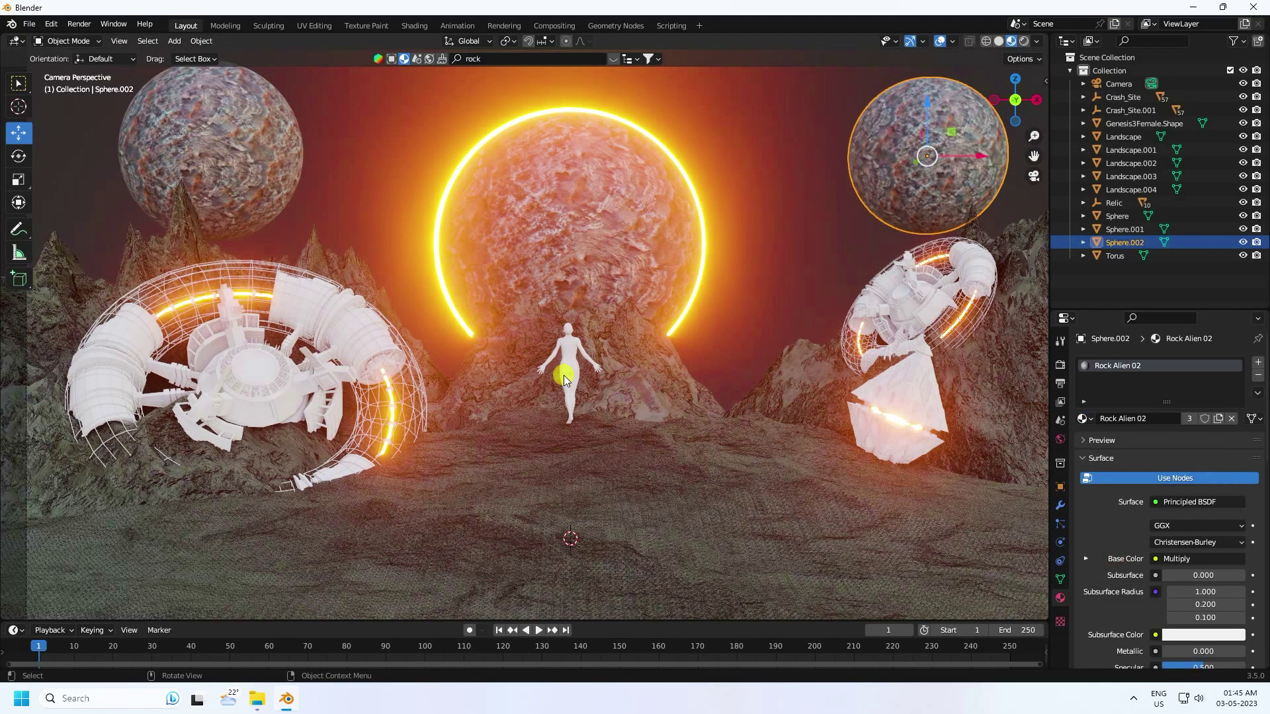
scroll(601, 399, "down", 2)
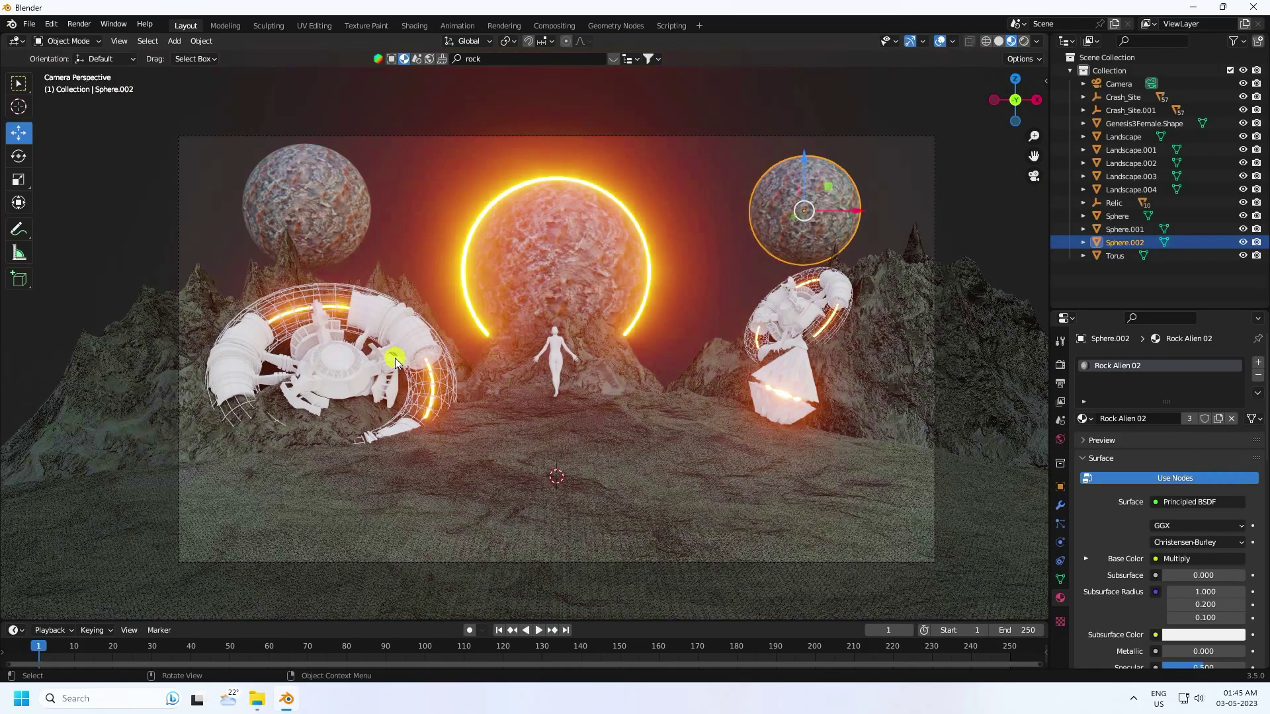
scroll(400, 350, "up", 1)
scroll(772, 221, "up", 2)
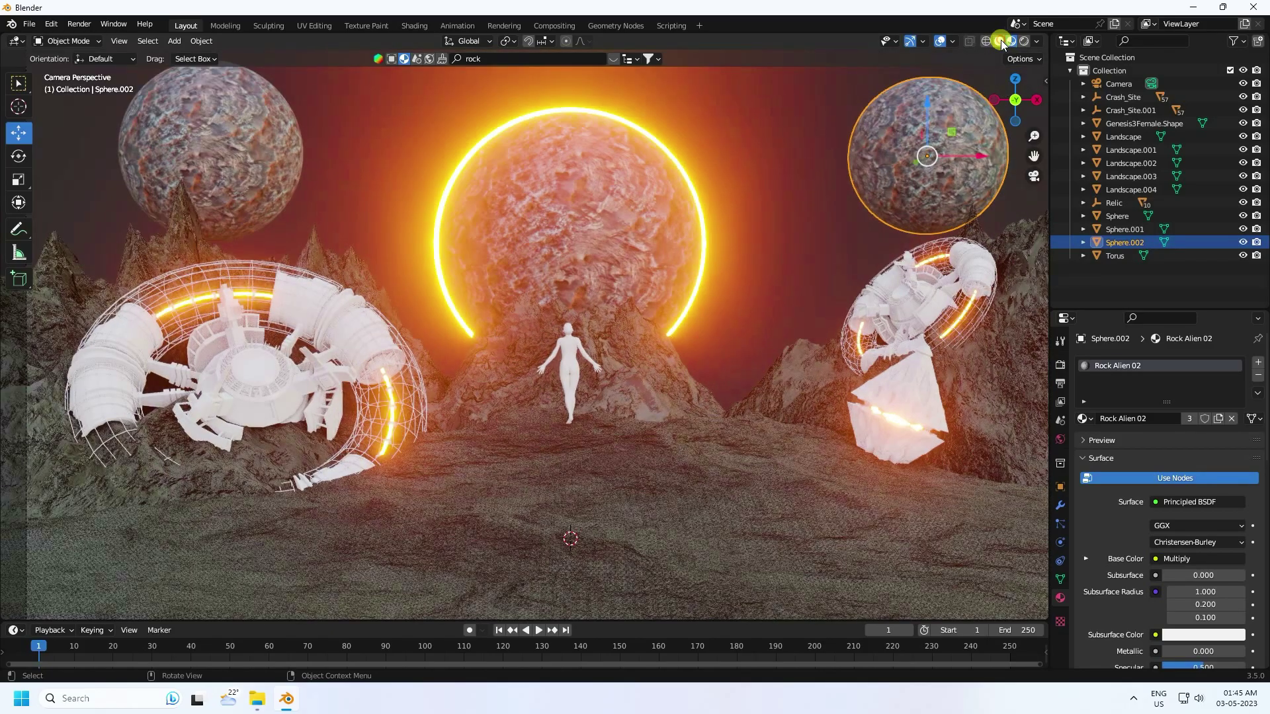
Add an area light and move it along X to the left of the landscape.
left_click(1000, 41)
mouse_move(561, 446)
middle_mouse_down()
mouse_move(573, 405)
mouse_move(595, 422)
mouse_move(534, 369)
mouse_move(672, 467)
mouse_move(533, 400)
mouse_move(252, 219)
middle_mouse_up()
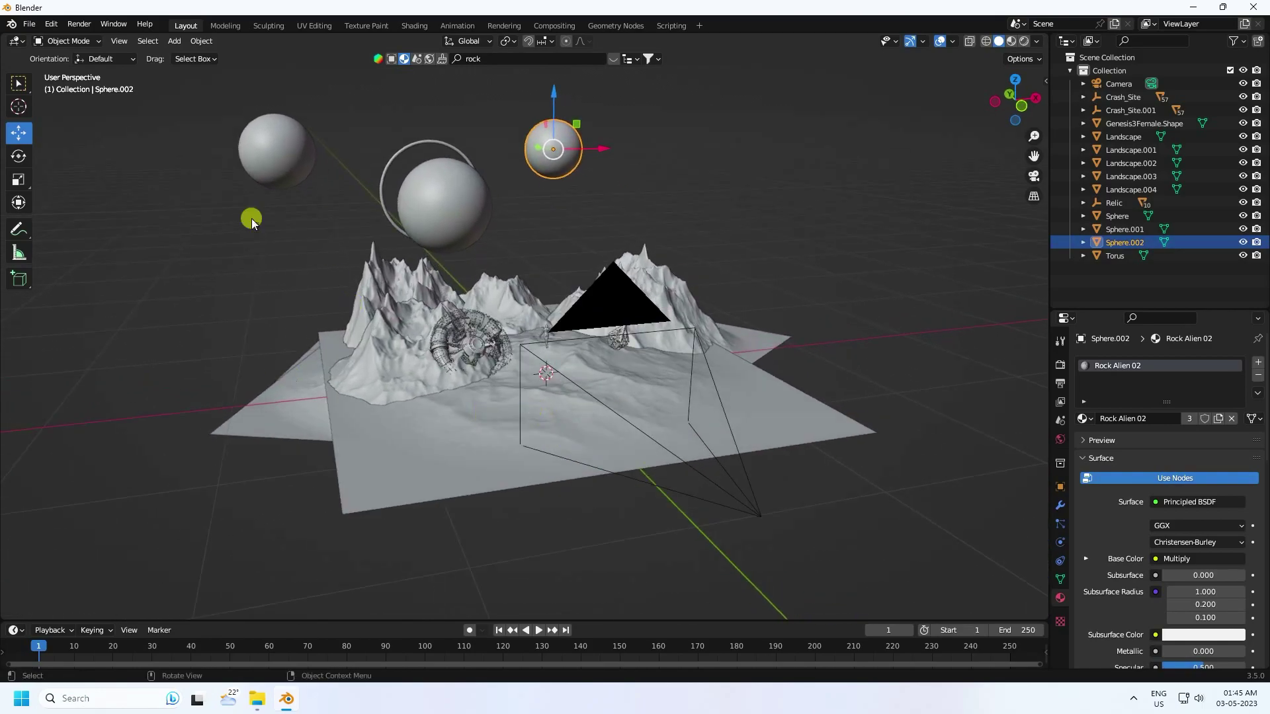
left_click(177, 41)
mouse_move(213, 219)
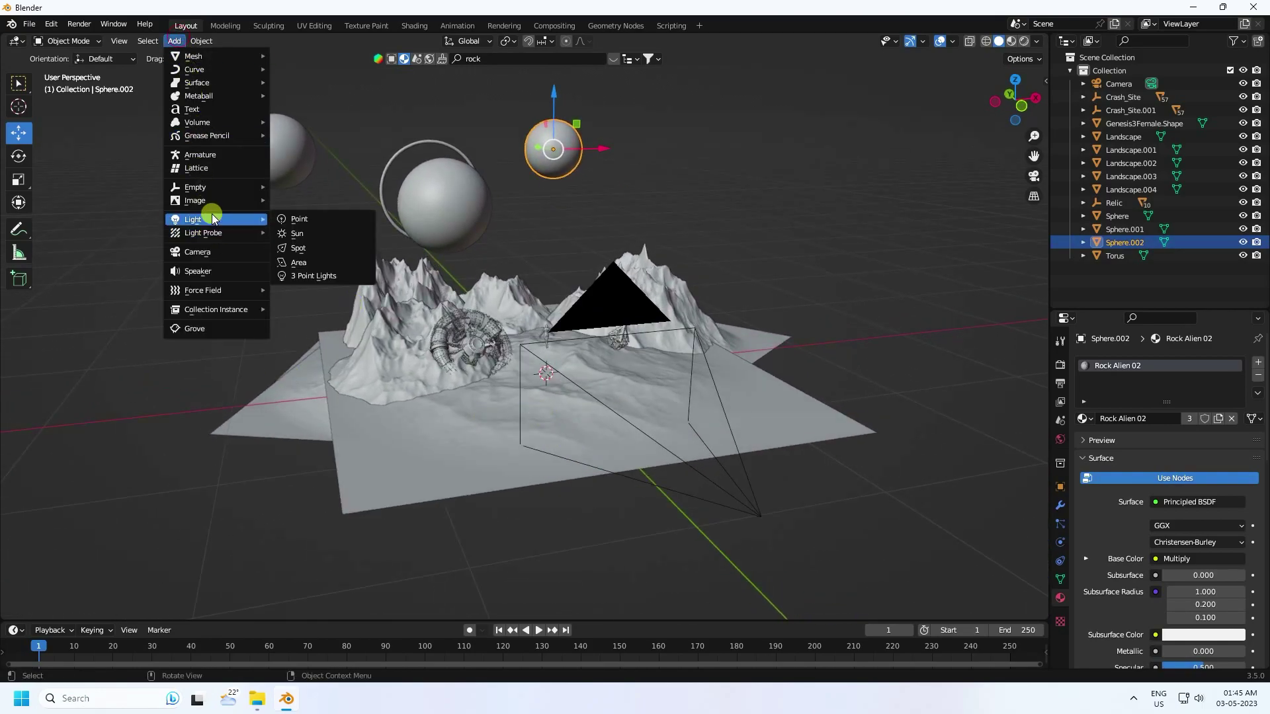
left_click(329, 264)
scroll(581, 360, "down", 3)
key("g")
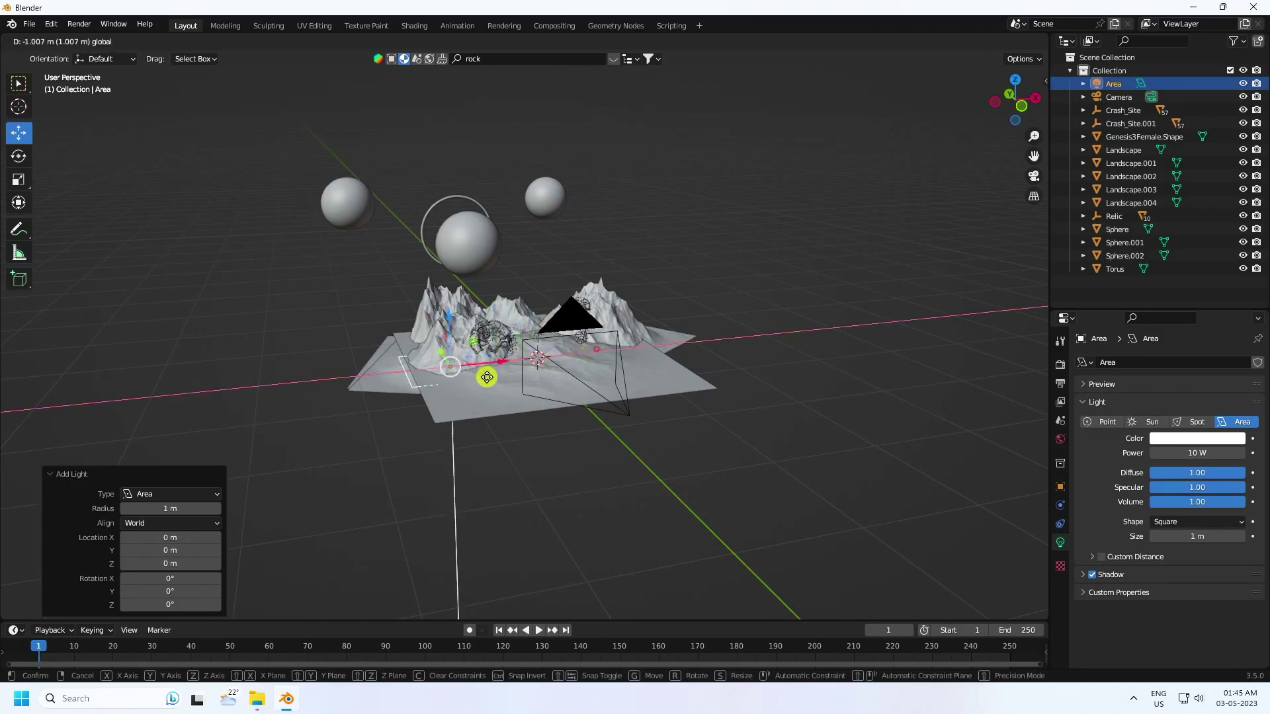
left_click(388, 377)
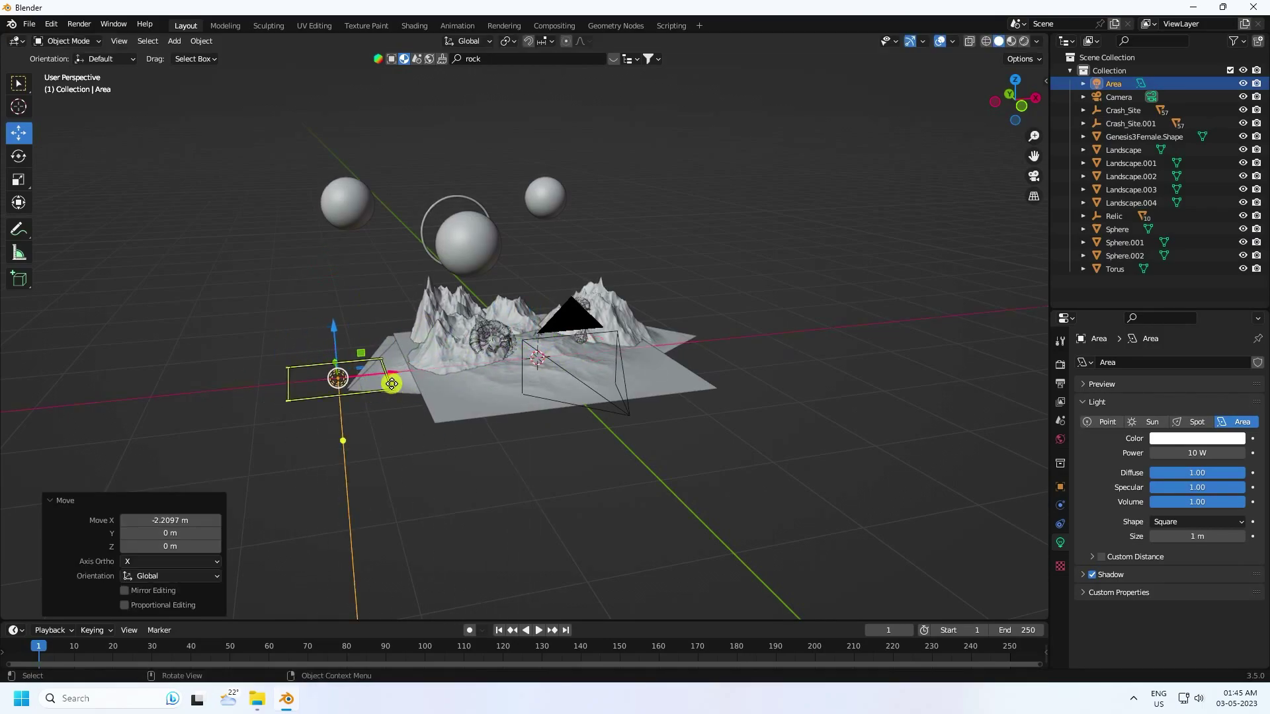
Rotate the area light -90° on Y so it stands upright, and raise it higher.
left_click(18, 155)
left_click_drag(284, 375, 301, 405)
left_click(171, 546)
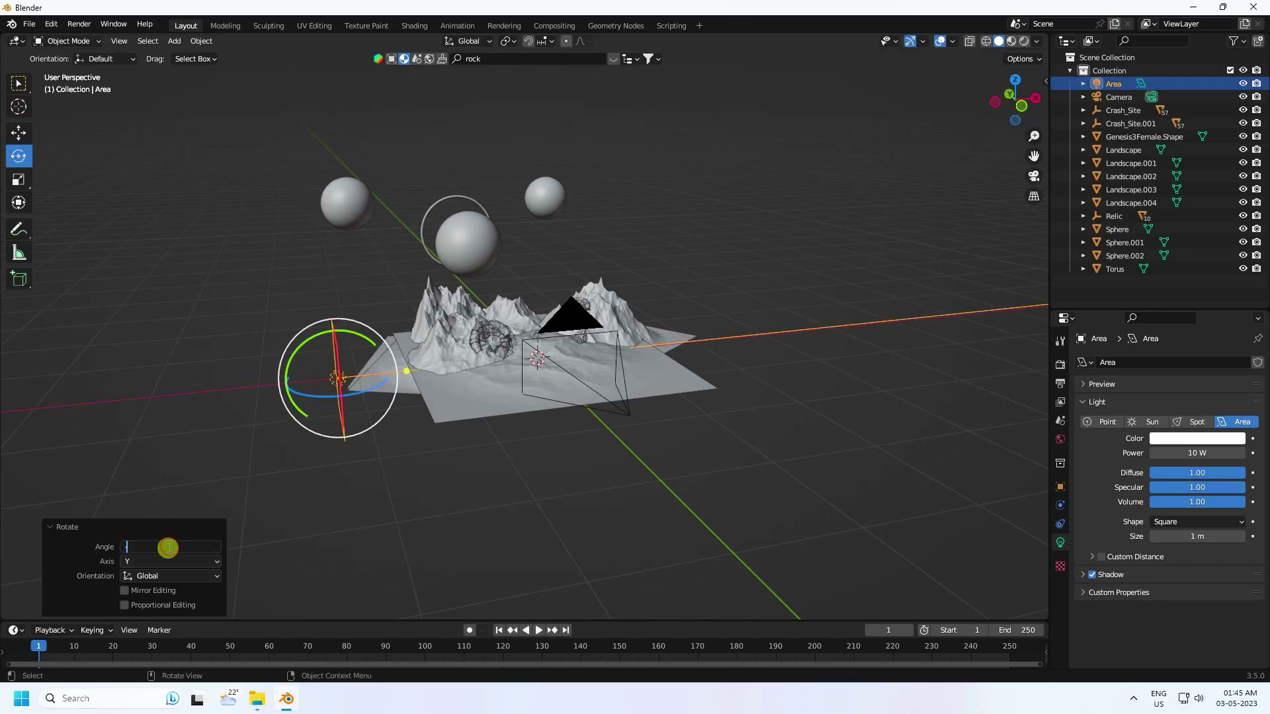
type("-90")
key("Return")
left_click(18, 133)
middle_click_drag(317, 363, 266, 285)
left_click_drag(263, 249, 264, 213)
left_click(213, 267)
left_click(257, 270)
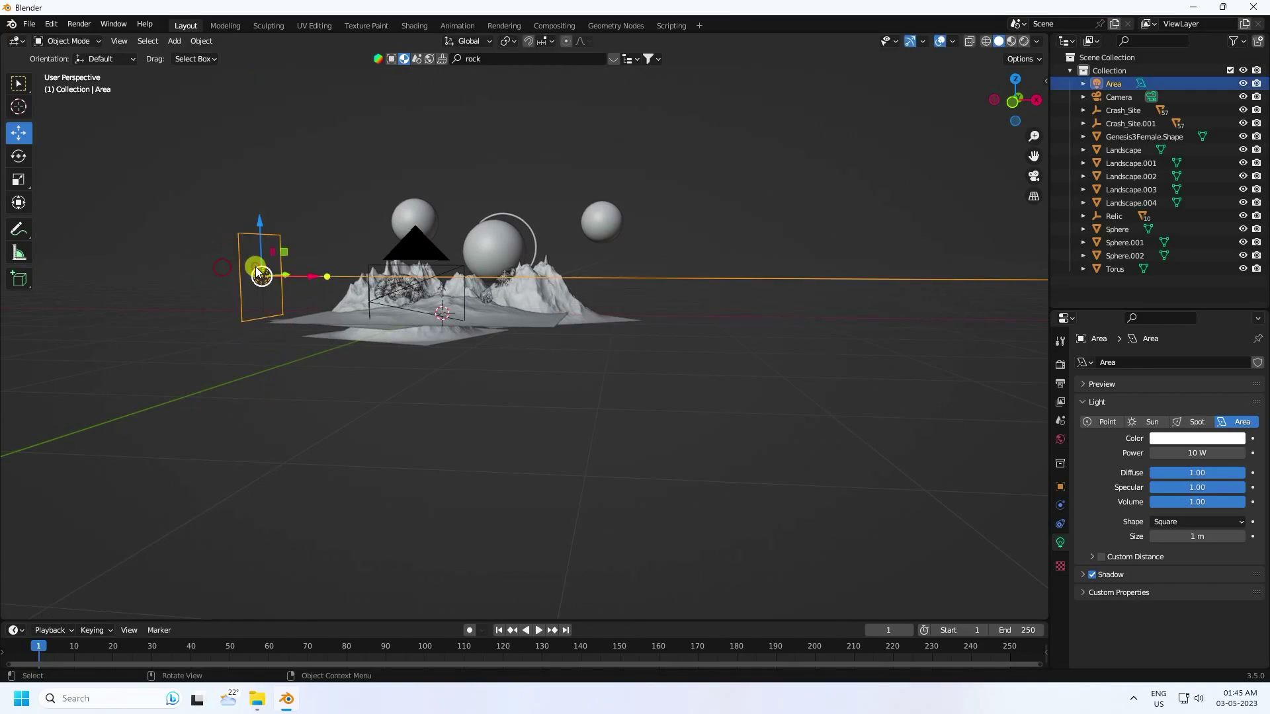
Make the area light cyan (HSV 0.6/1/1) with 200 W power.
left_click(1181, 439)
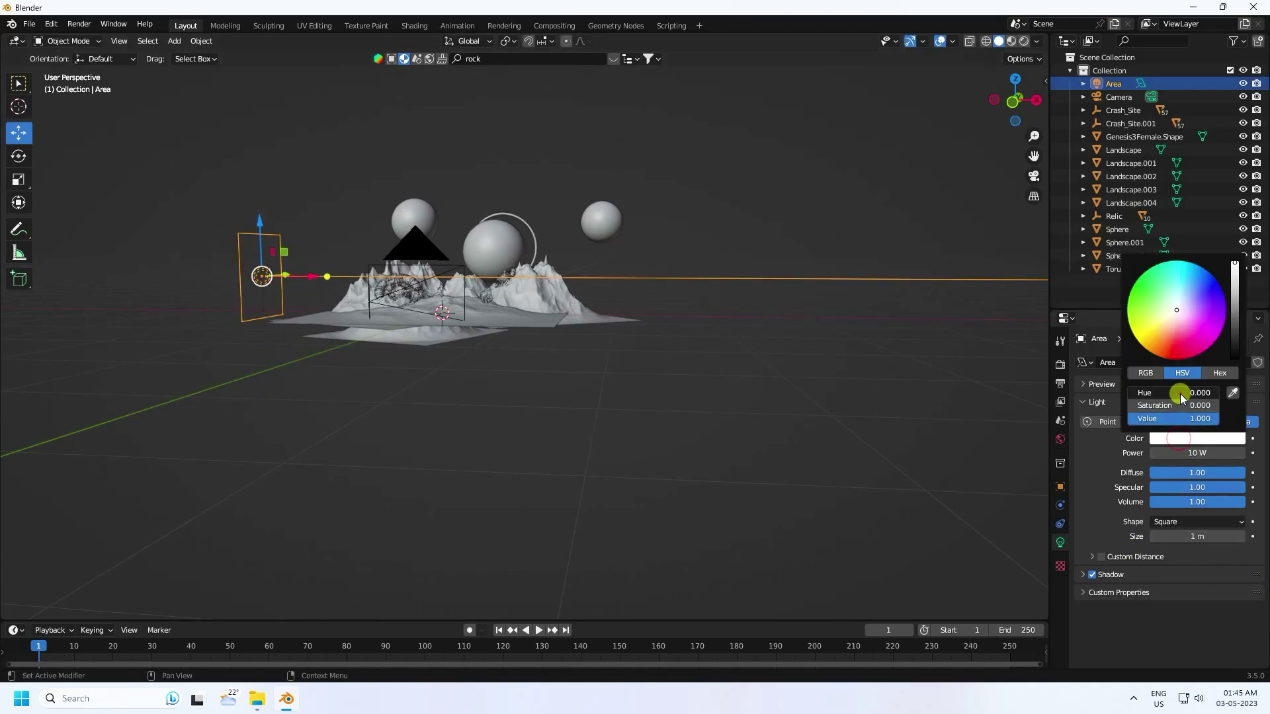
left_click(1181, 392)
type("0.6")
key("Return")
left_click(1178, 406)
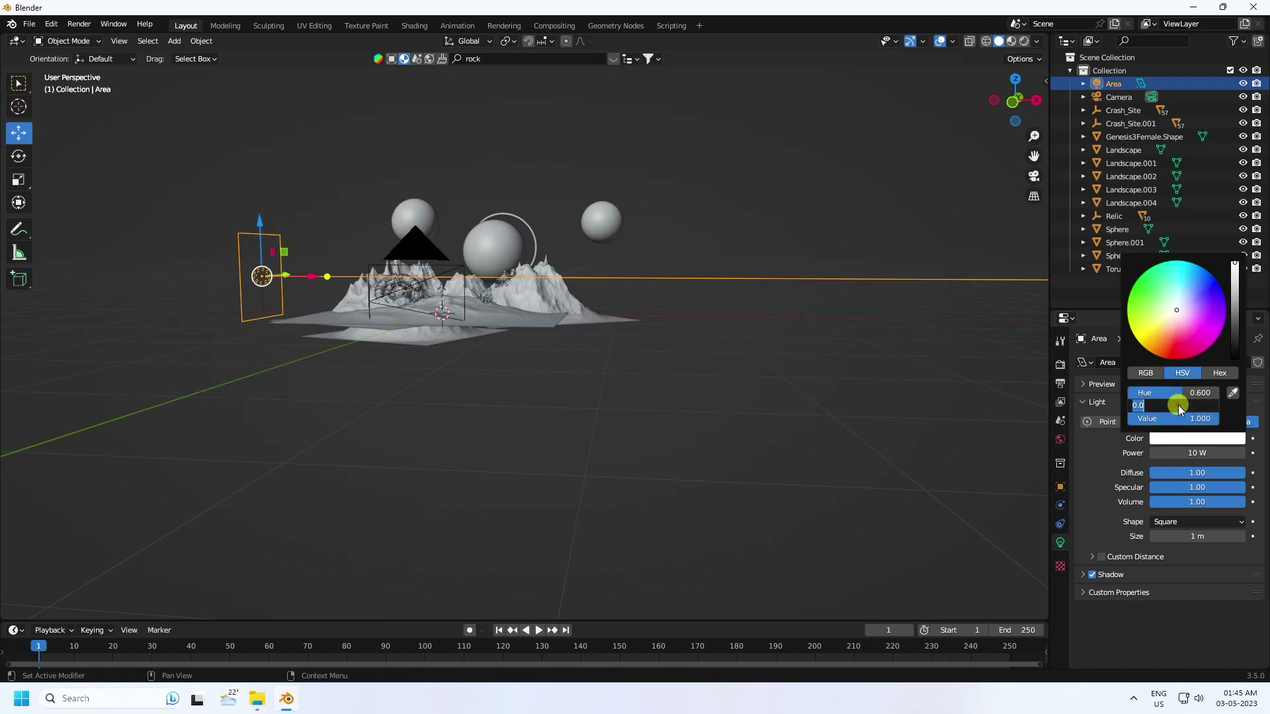
type("1")
key("Return")
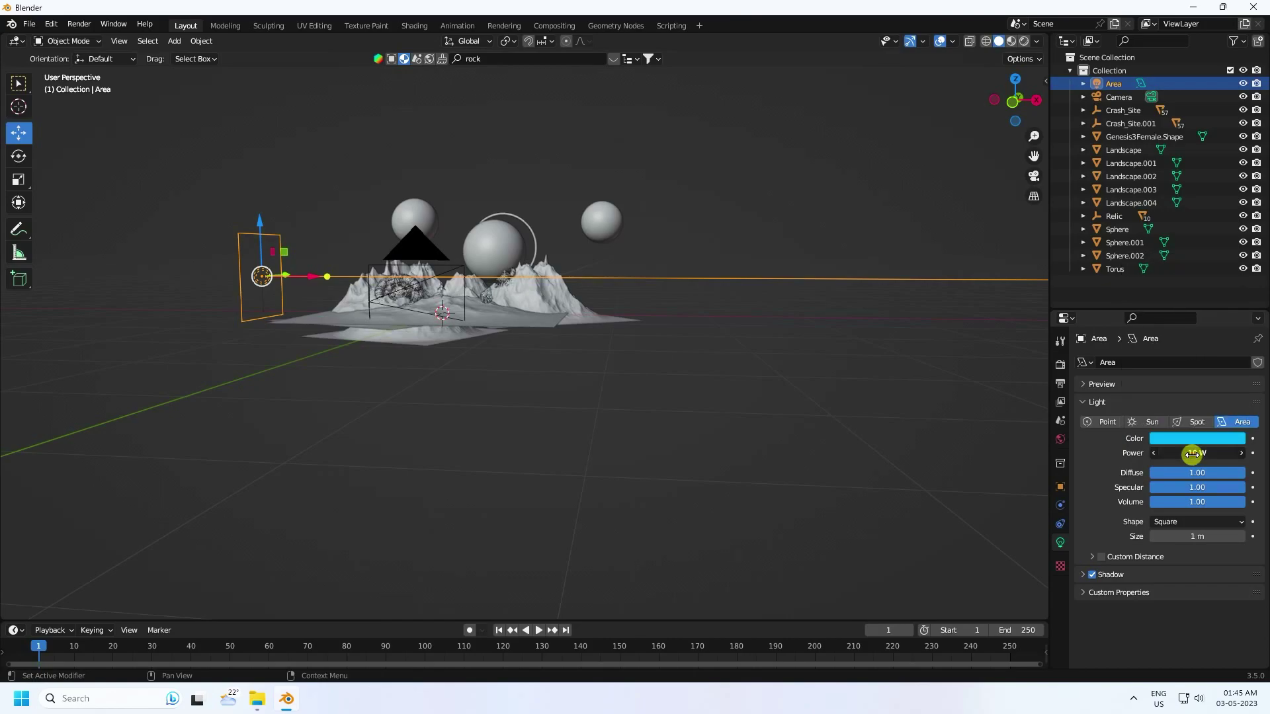
key("Return")
Copy and paste the cyan area light to create the duplicate Area.001.
middle_click_drag(323, 256, 308, 354)
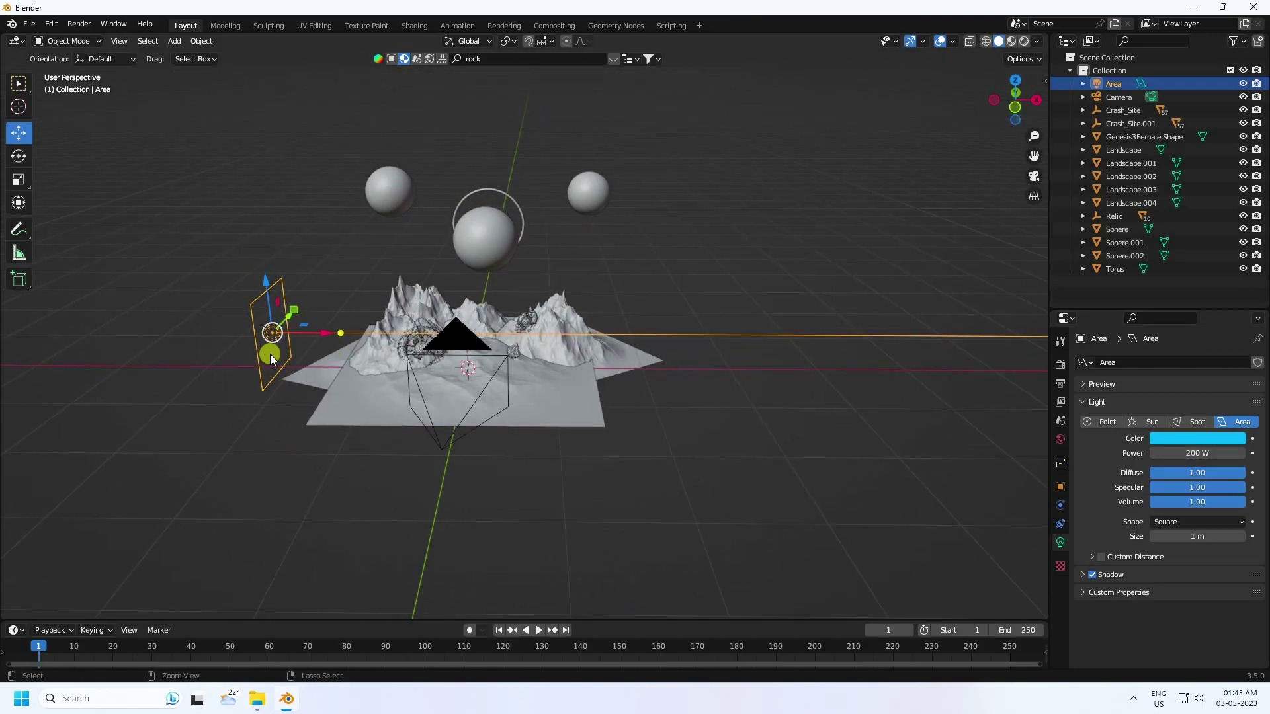
key("ctrl+c")
key("ctrl+v")
Place the copied light right of the landscape and turn it around to face the scene.
key("g")
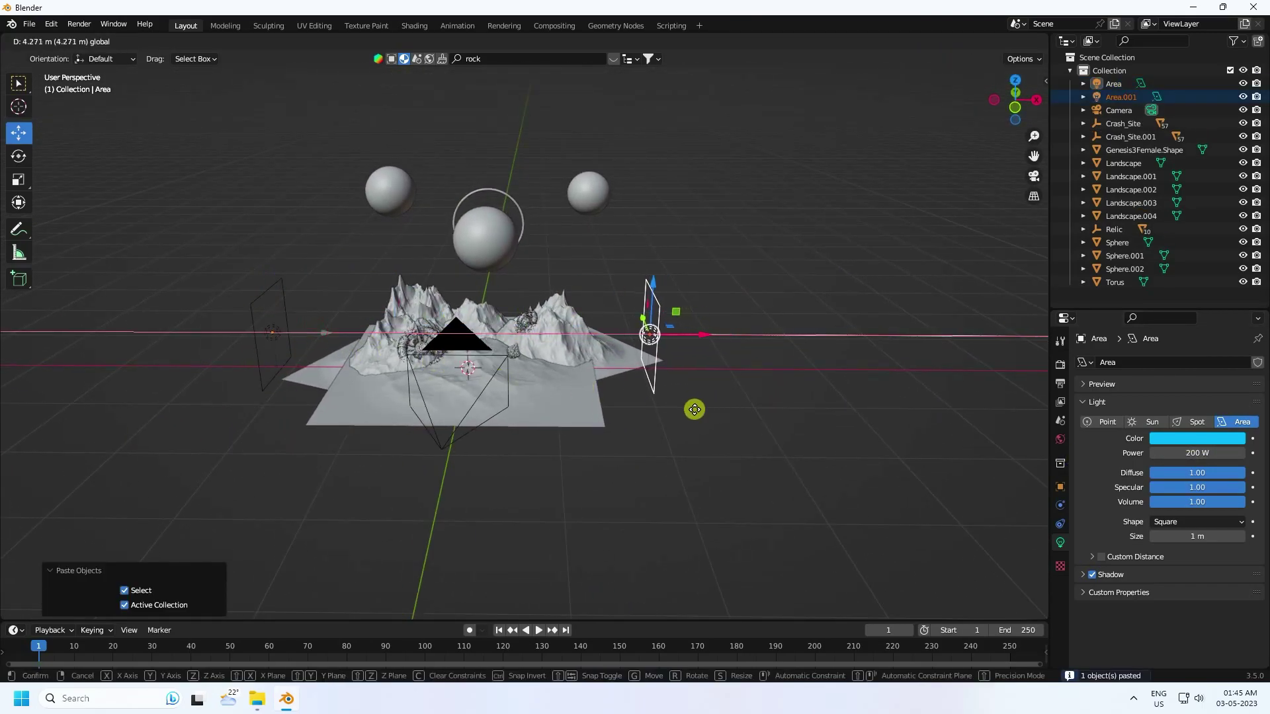
left_click(694, 410)
left_click(18, 156)
left_click_drag(617, 298, 686, 381)
left_click(19, 132)
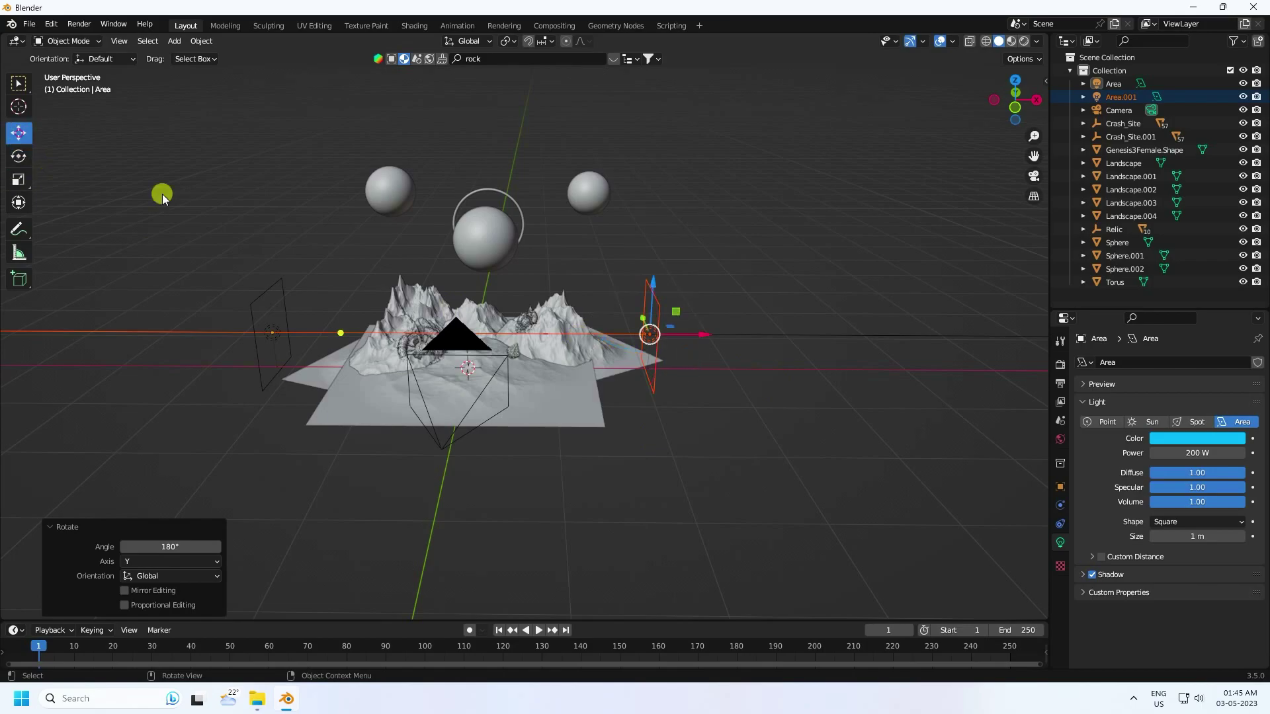
left_click(766, 372)
middle_click_drag(766, 372, 803, 376)
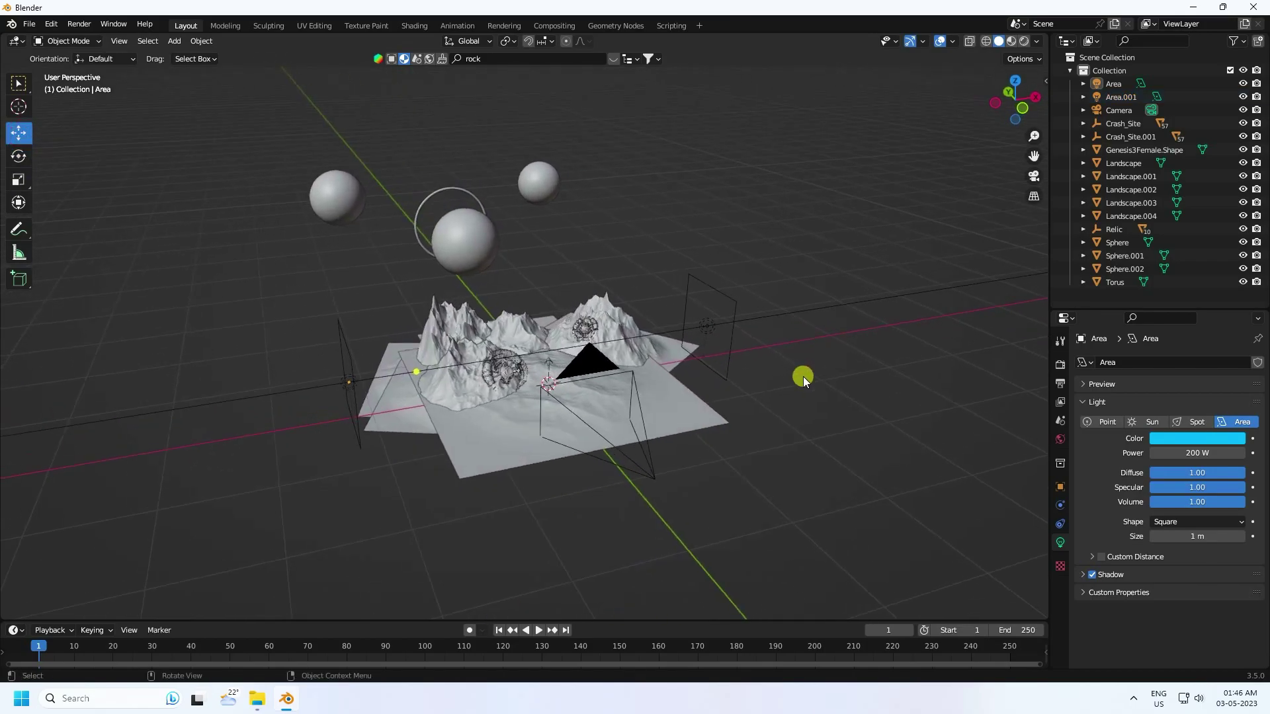
Copy Area.001 as Area.002, raise it on Z and slide it over the middle sphere.
left_click(735, 313)
scroll(721, 323, "up", 2)
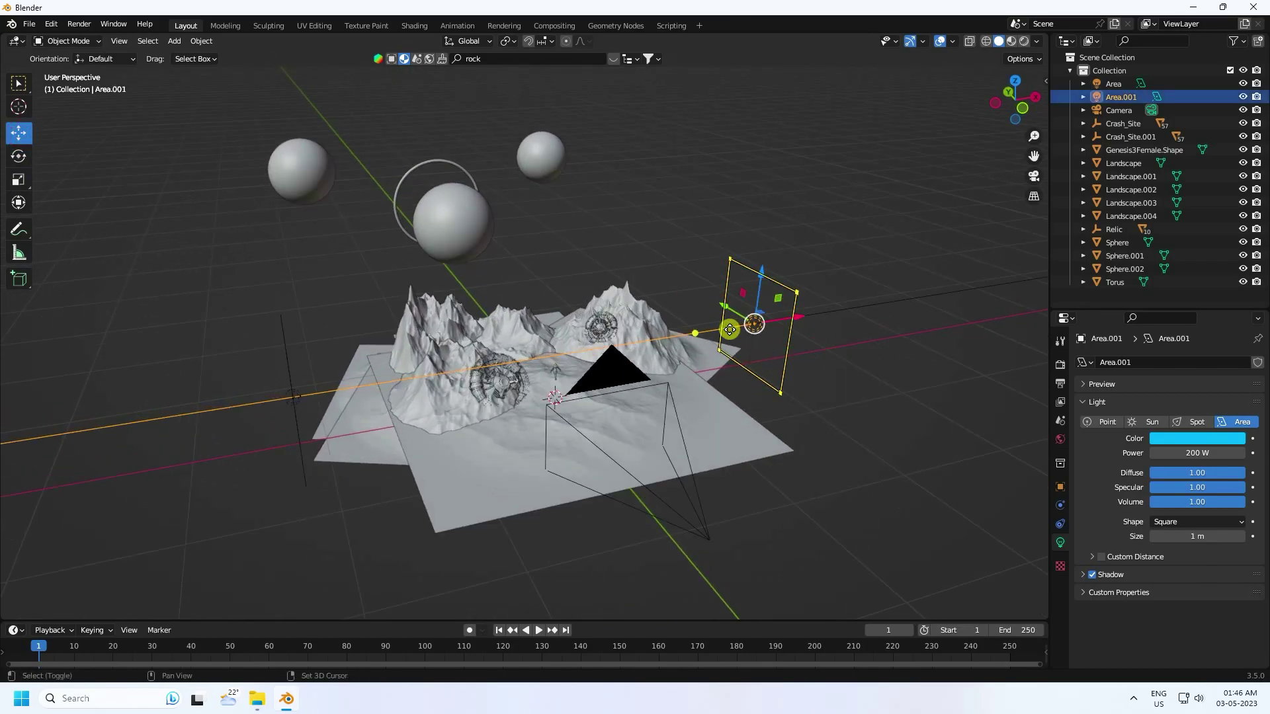
middle_click_drag(542, 348, 480, 353)
key("ctrl+c")
key("ctrl+v")
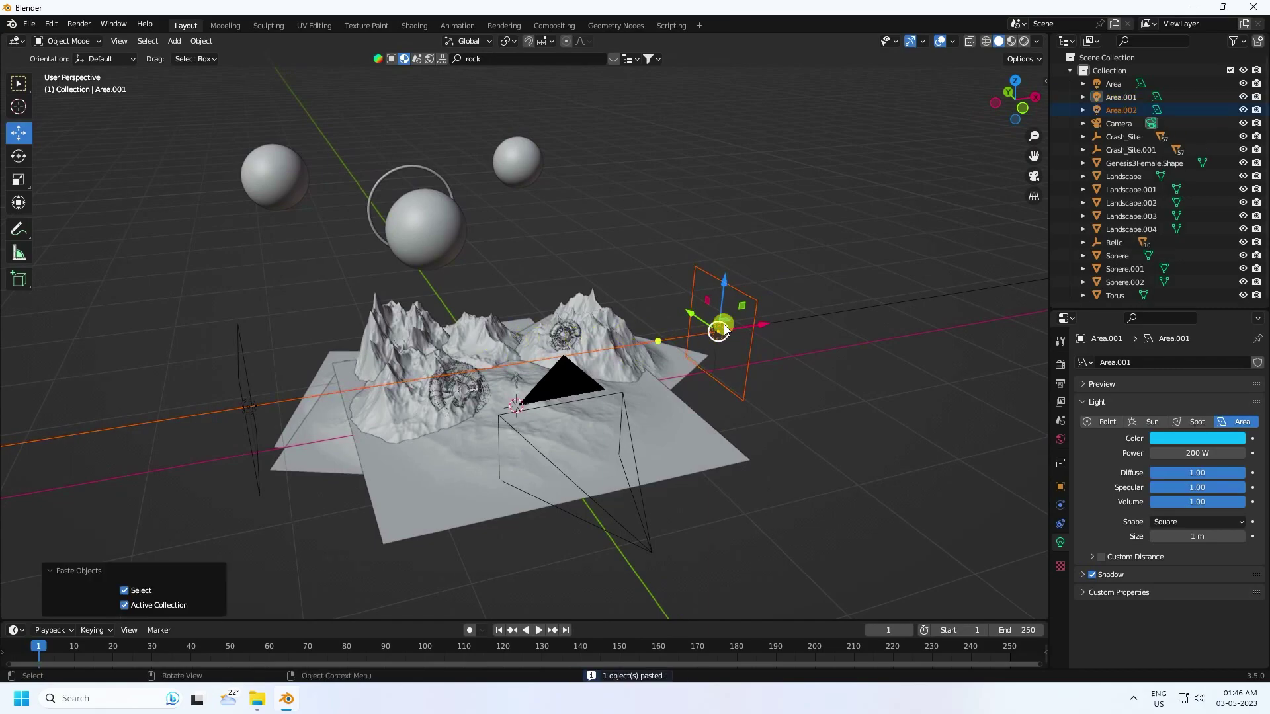
key("g")
key("z")
left_click(730, 198)
middle_click_drag(730, 199, 733, 229)
left_click_drag(733, 229, 502, 240)
Rotate Area.002 to -90° on Y so it hangs horizontally.
left_click(19, 159)
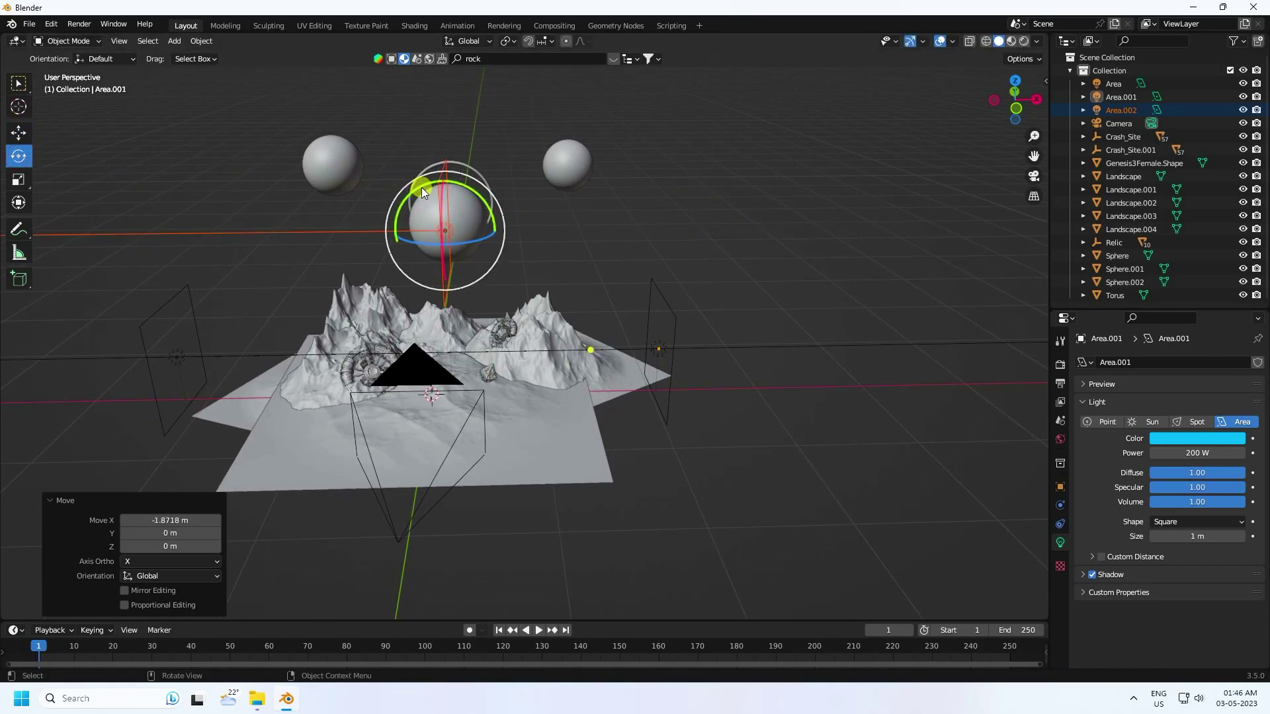
left_click_drag(422, 186, 391, 260)
left_click(181, 546)
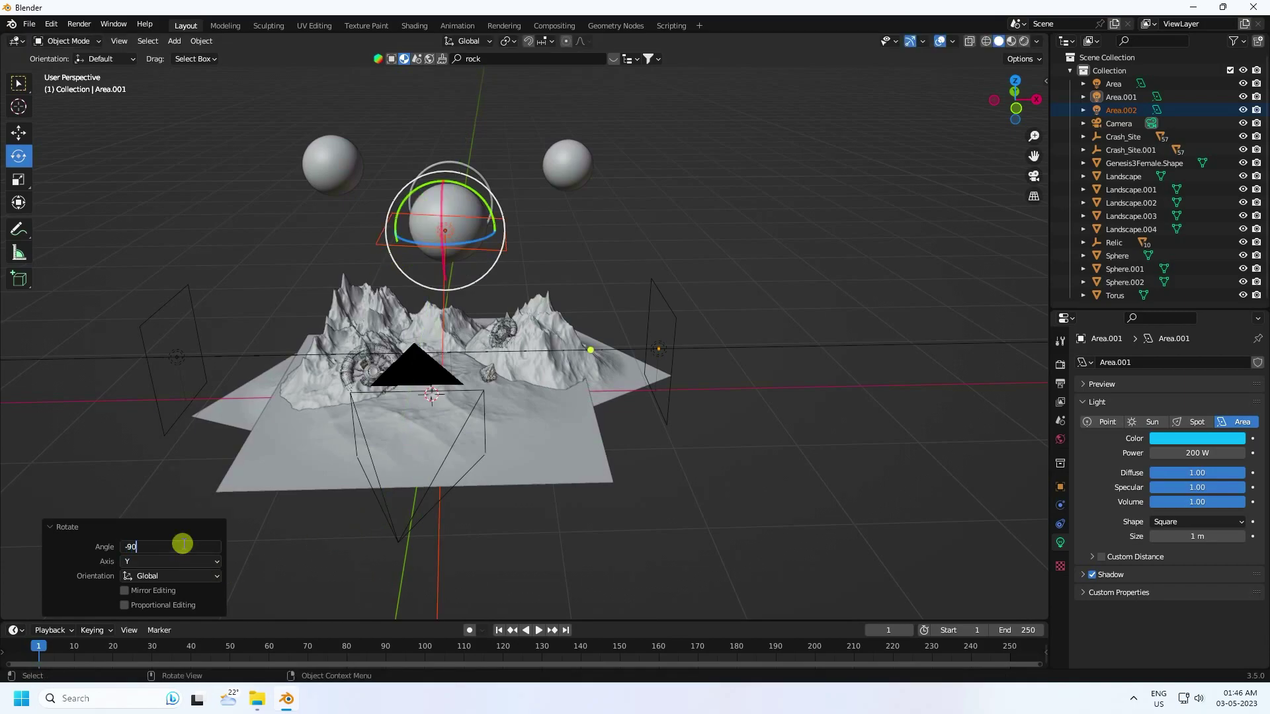
type("-90")
key("Return")
Set the power of Area.002 to 20 W.
left_click(19, 132)
middle_click_drag(553, 420, 346, 218)
left_click(315, 220)
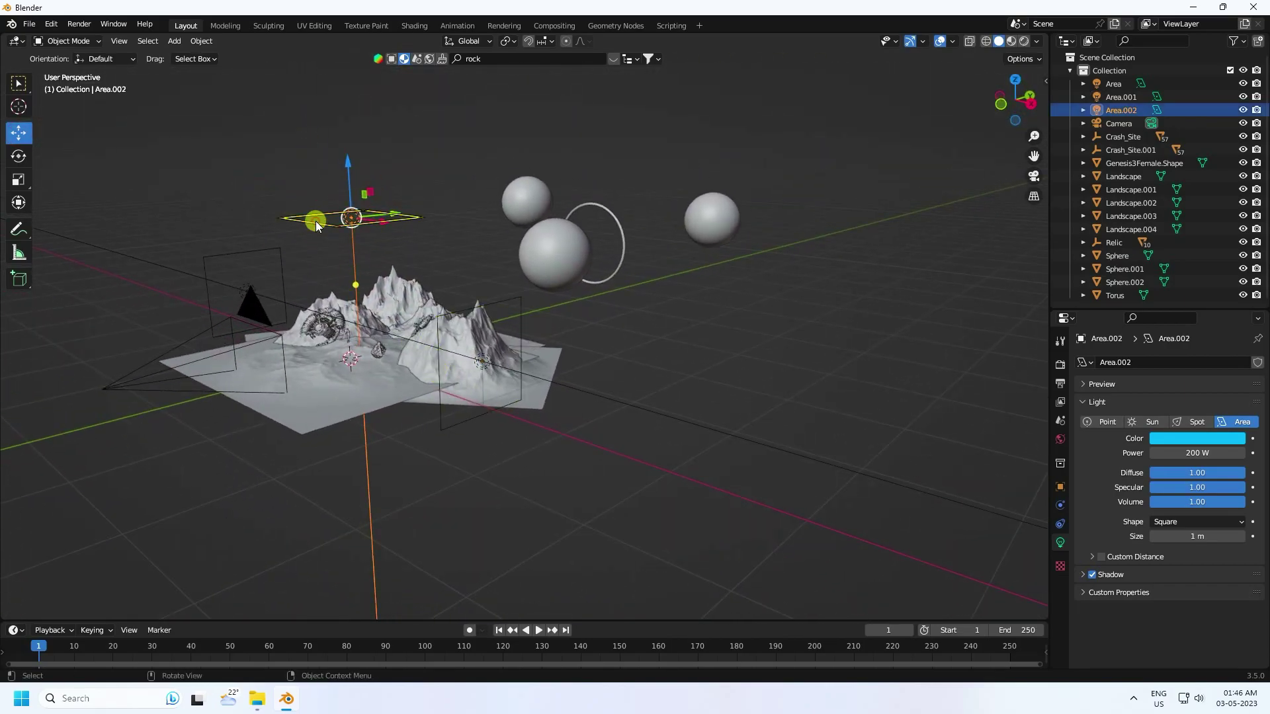
left_click(1195, 453)
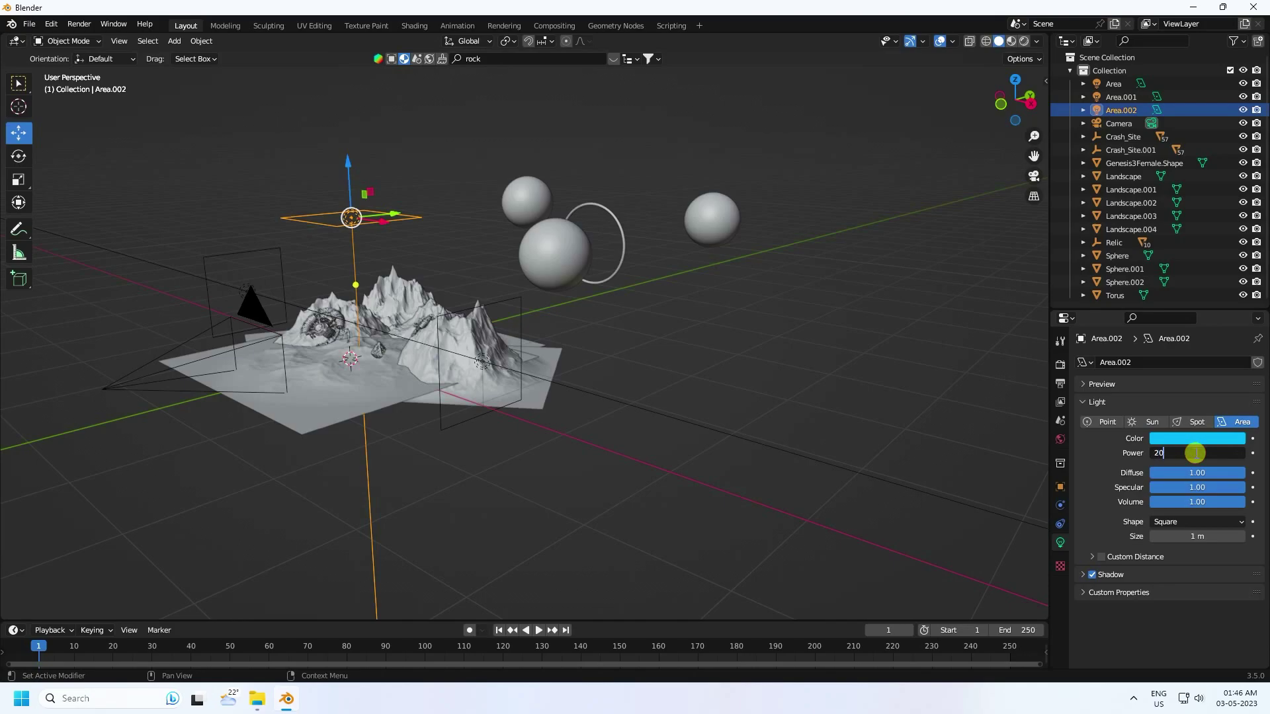
type("20")
key("Return")
Preview the scene through the camera in Rendered shading.
key("KP_0")
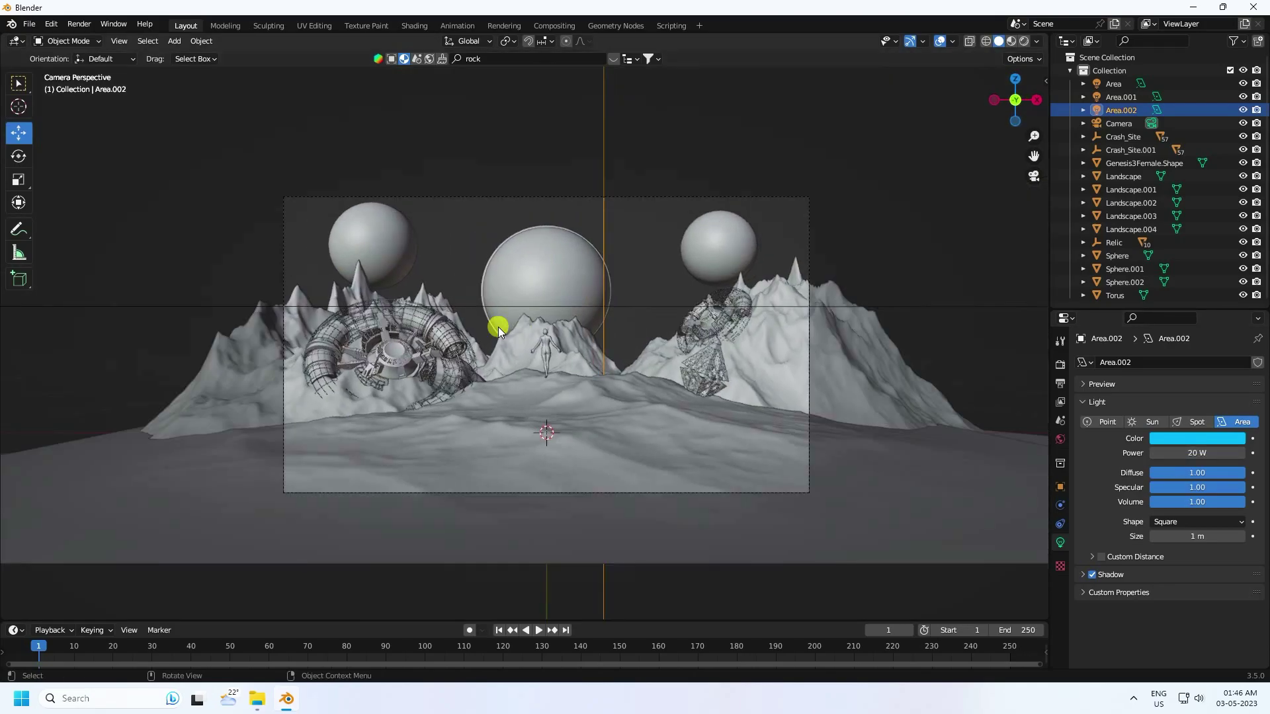
left_click(1024, 42)
scroll(812, 415, "up", 4)
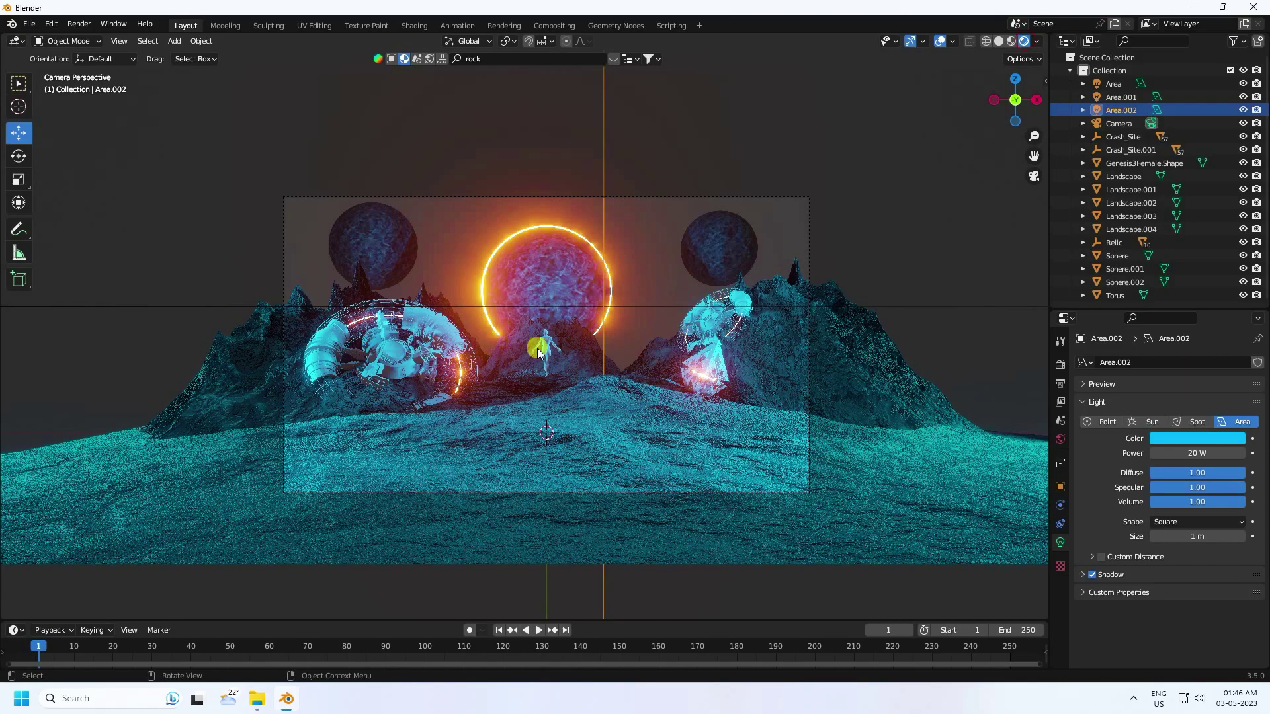
scroll(812, 415, "up", 2)
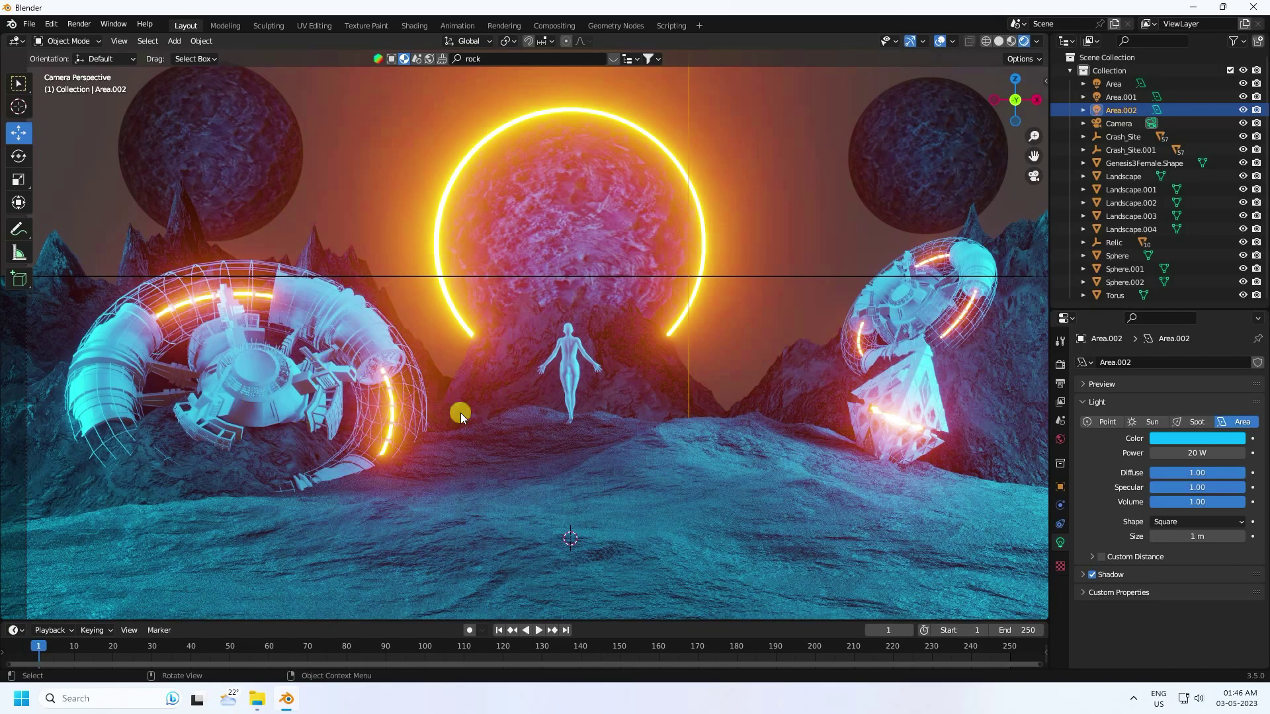
scroll(482, 383, "down", 1)
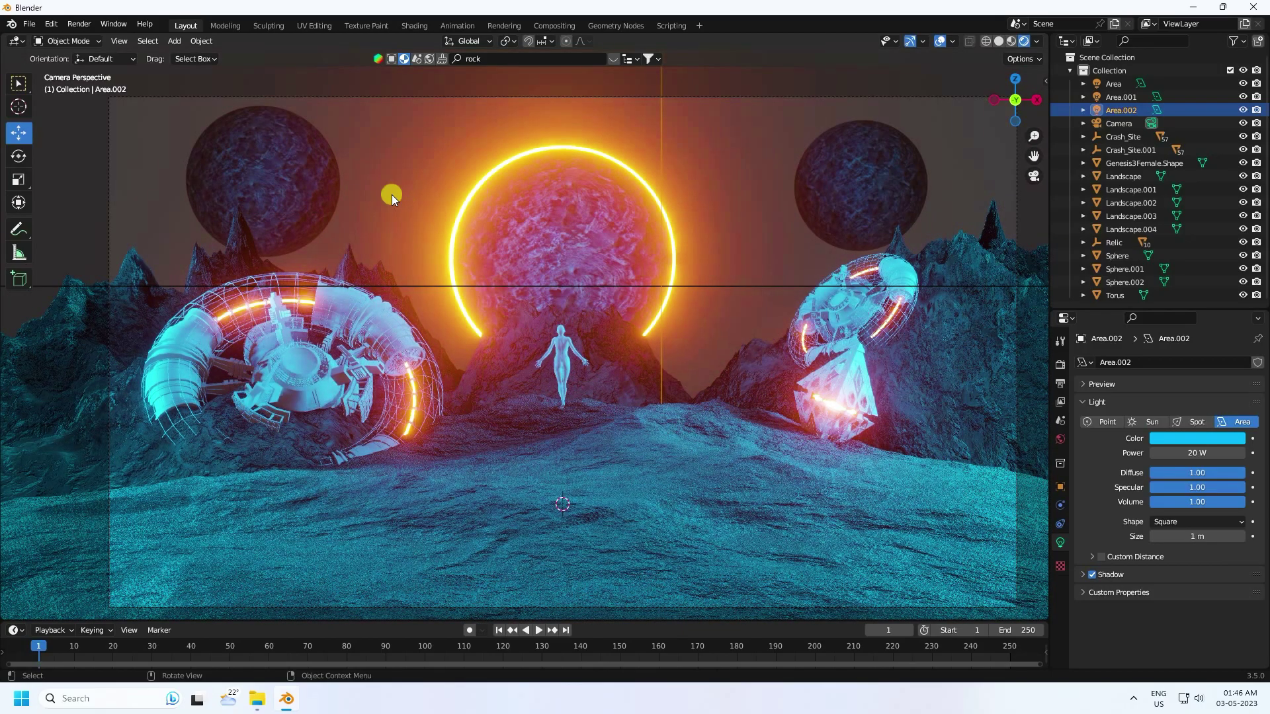
Set the World background colour to black and return to Solid shading.
left_click(1060, 440)
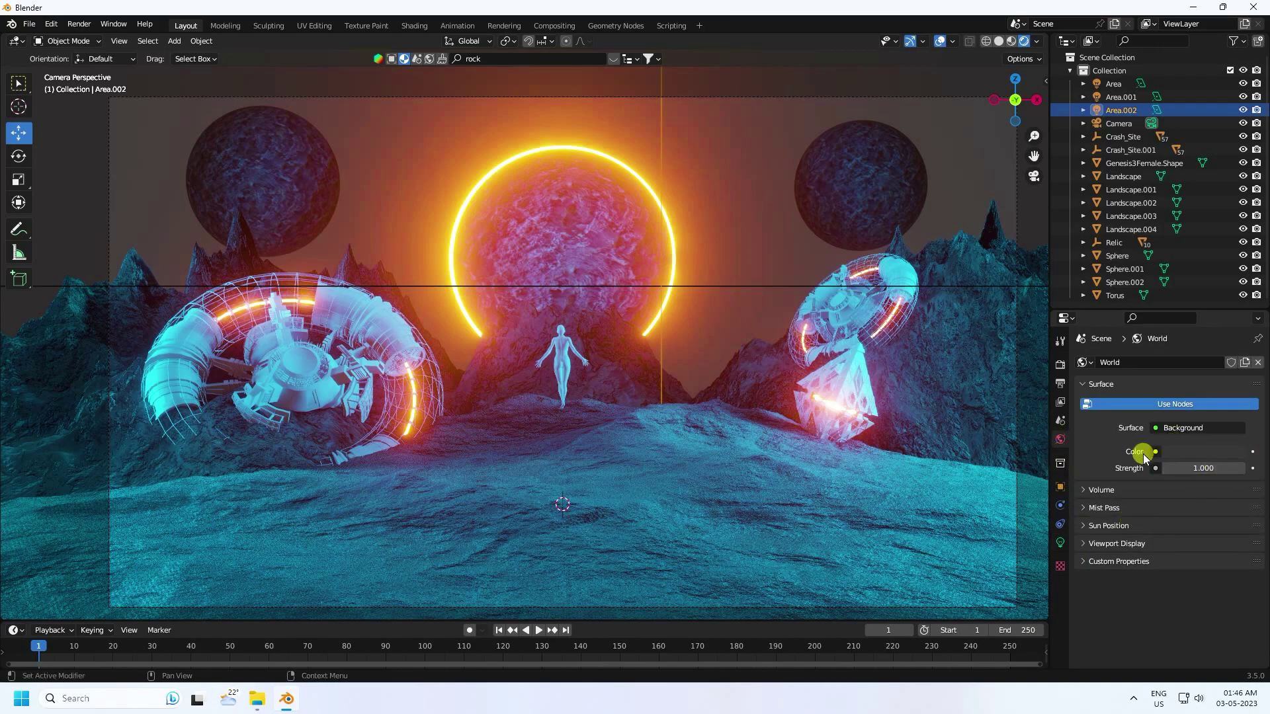
left_click(1181, 451)
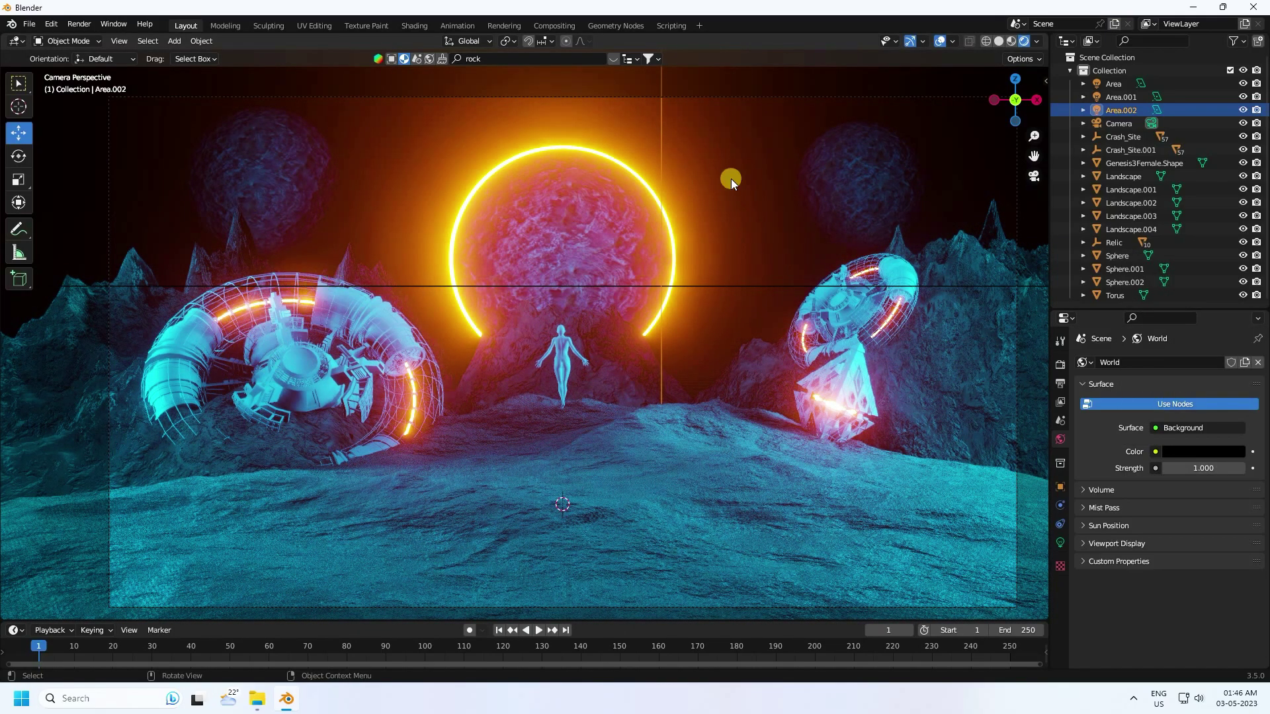
left_click(1011, 41)
left_click(999, 41)
mouse_move(568, 420)
middle_mouse_down()
mouse_move(534, 382)
mouse_move(620, 381)
middle_mouse_up()
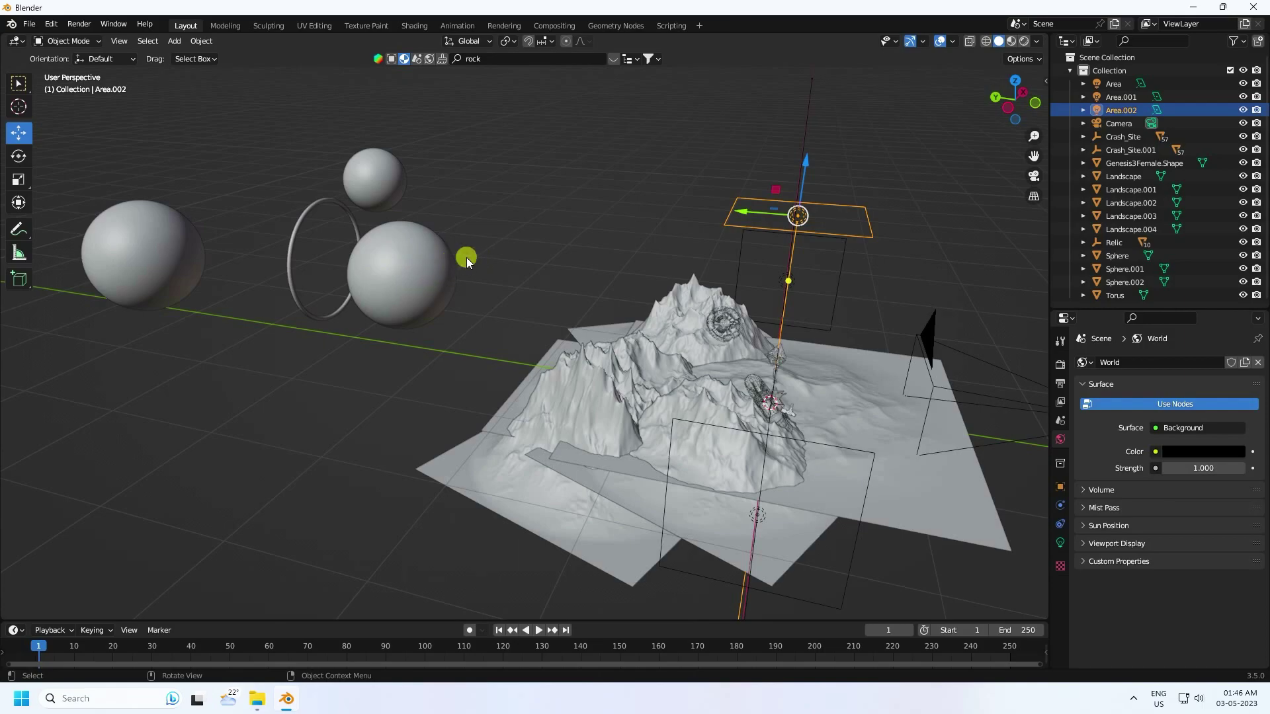
Duplicate Area.002 as Area.003 and shift it along the Y axis.
middle_click_drag(635, 256, 611, 271)
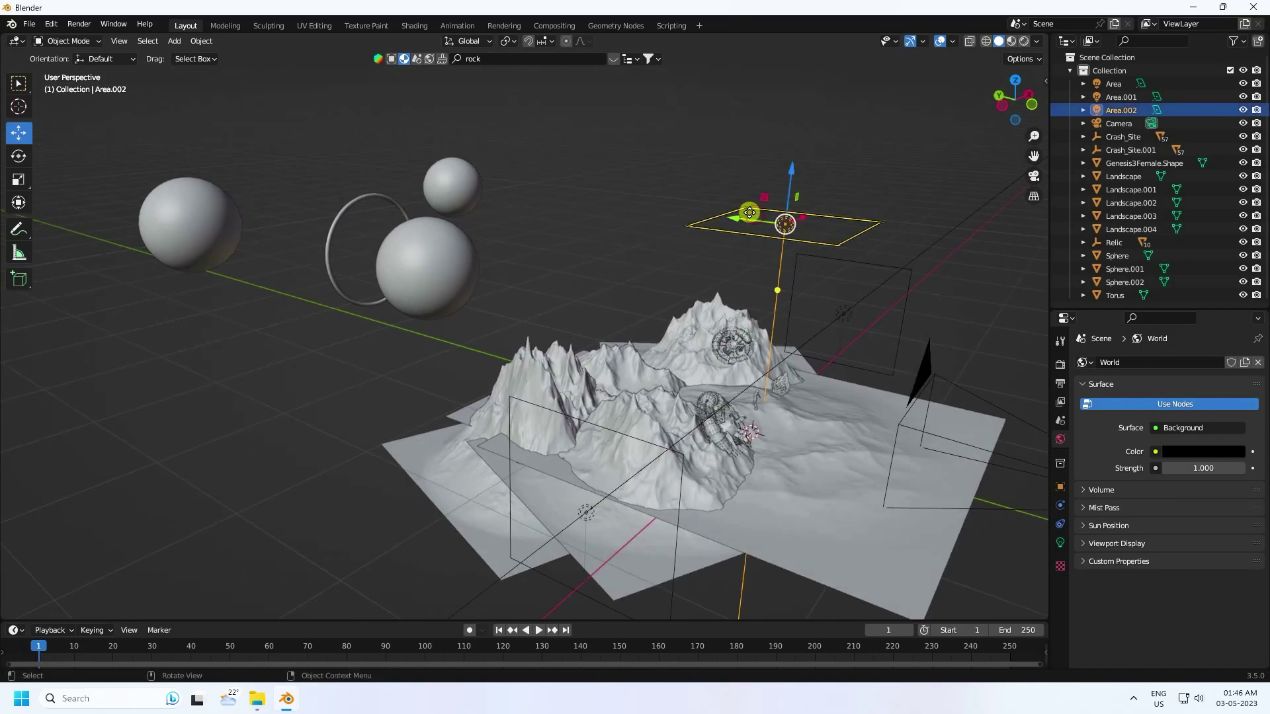
scroll(748, 264, "down", 3)
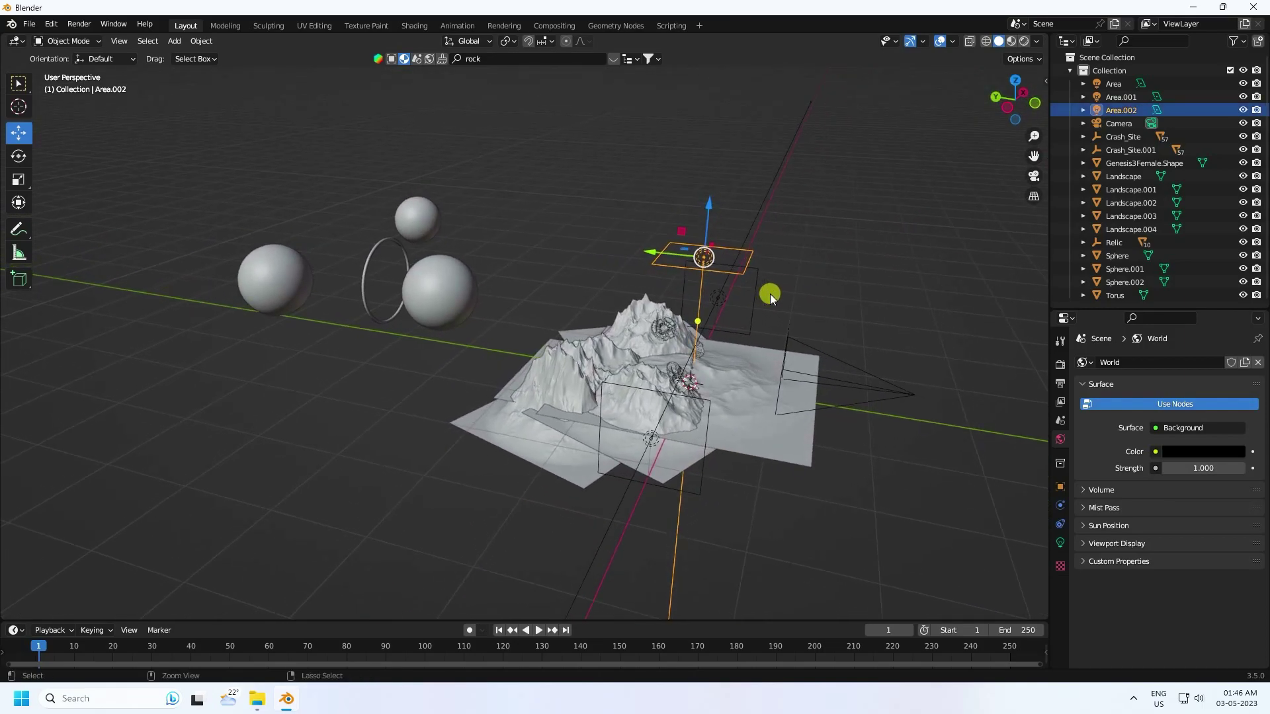
key("ctrl+c")
key("ctrl+v")
left_click_drag(650, 252, 581, 250)
left_click(18, 156)
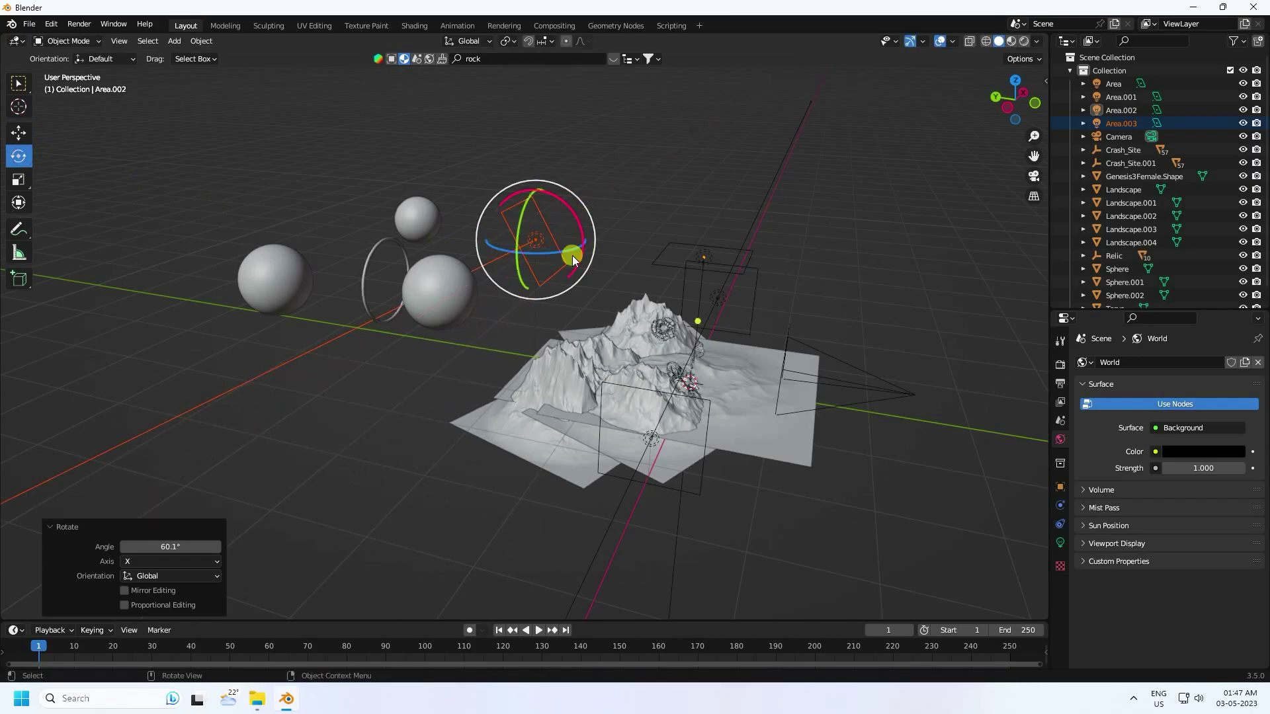
Make Area.003 orange with 250 W power.
left_click(535, 235)
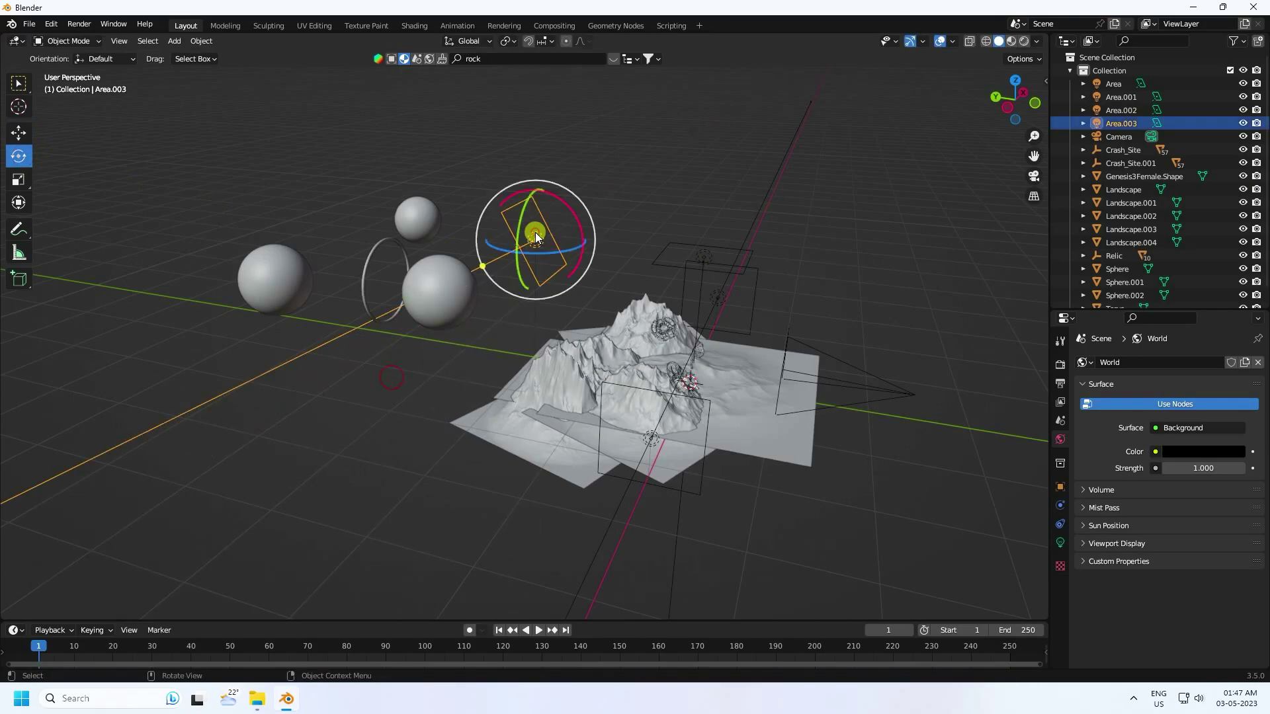
left_click(1060, 543)
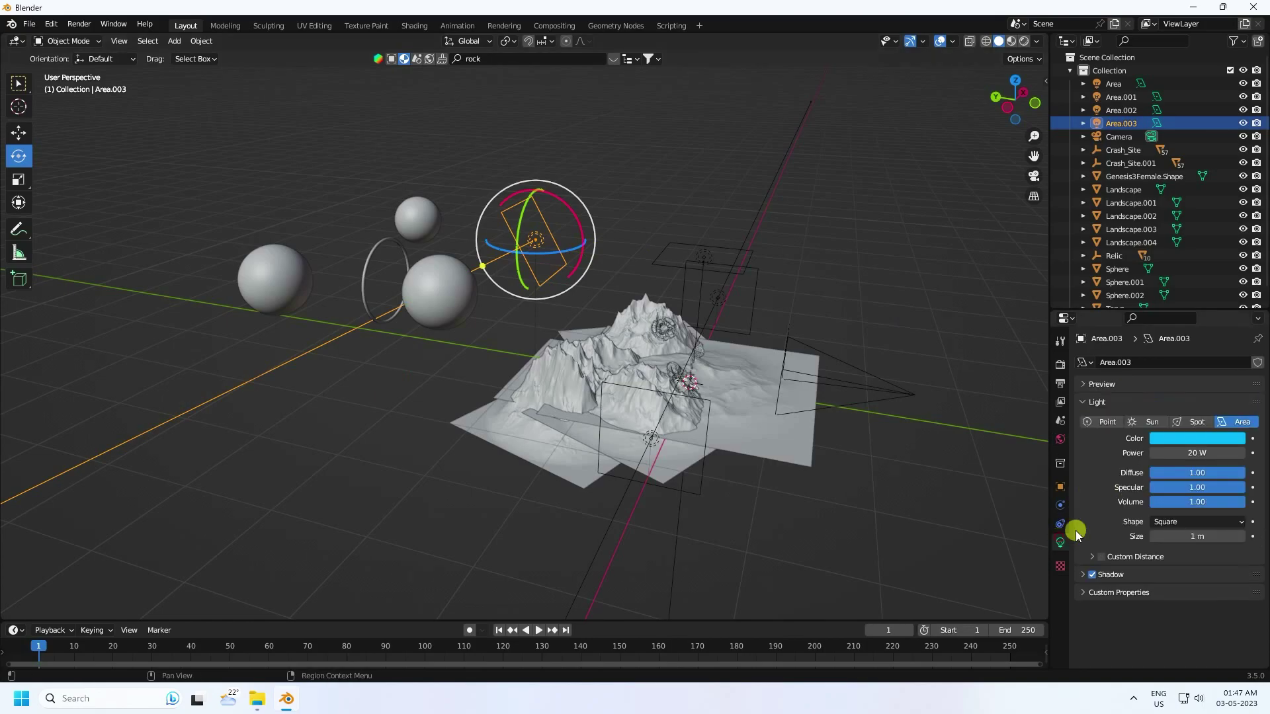
left_click(1189, 440)
left_click_drag(1162, 394, 1165, 397)
left_click(1165, 395)
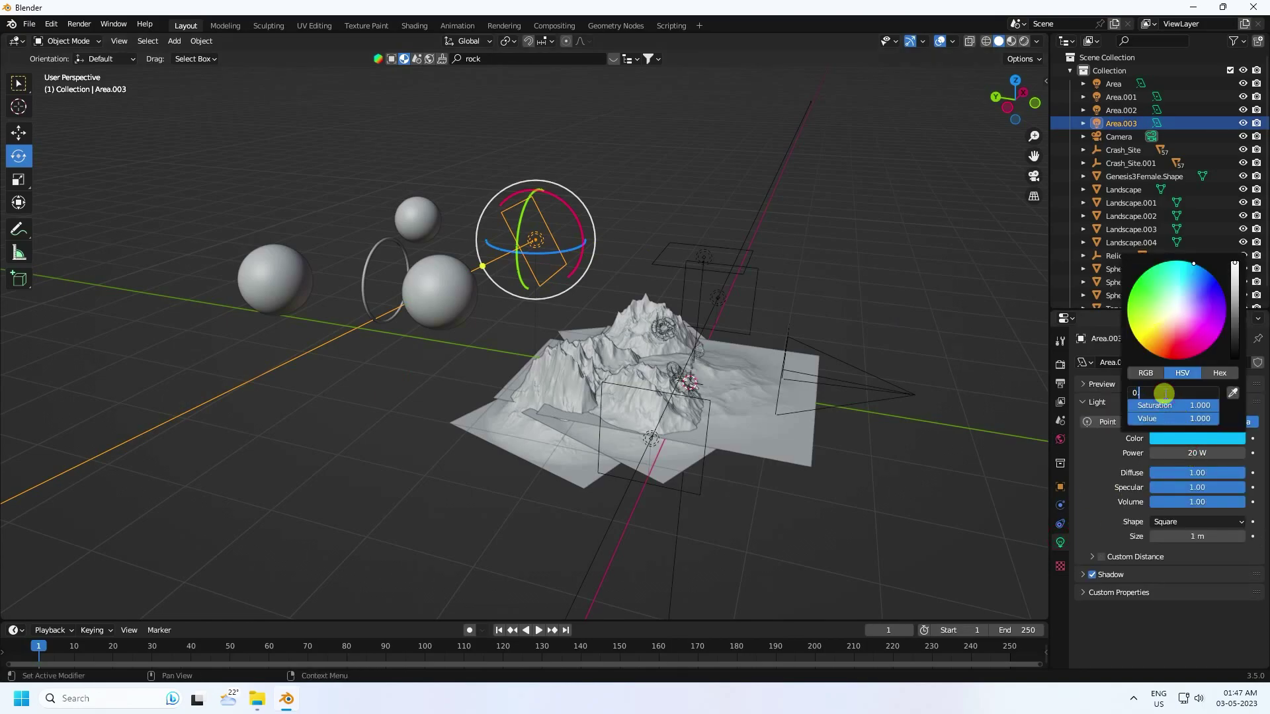
left_click(1108, 469)
left_click(1187, 454)
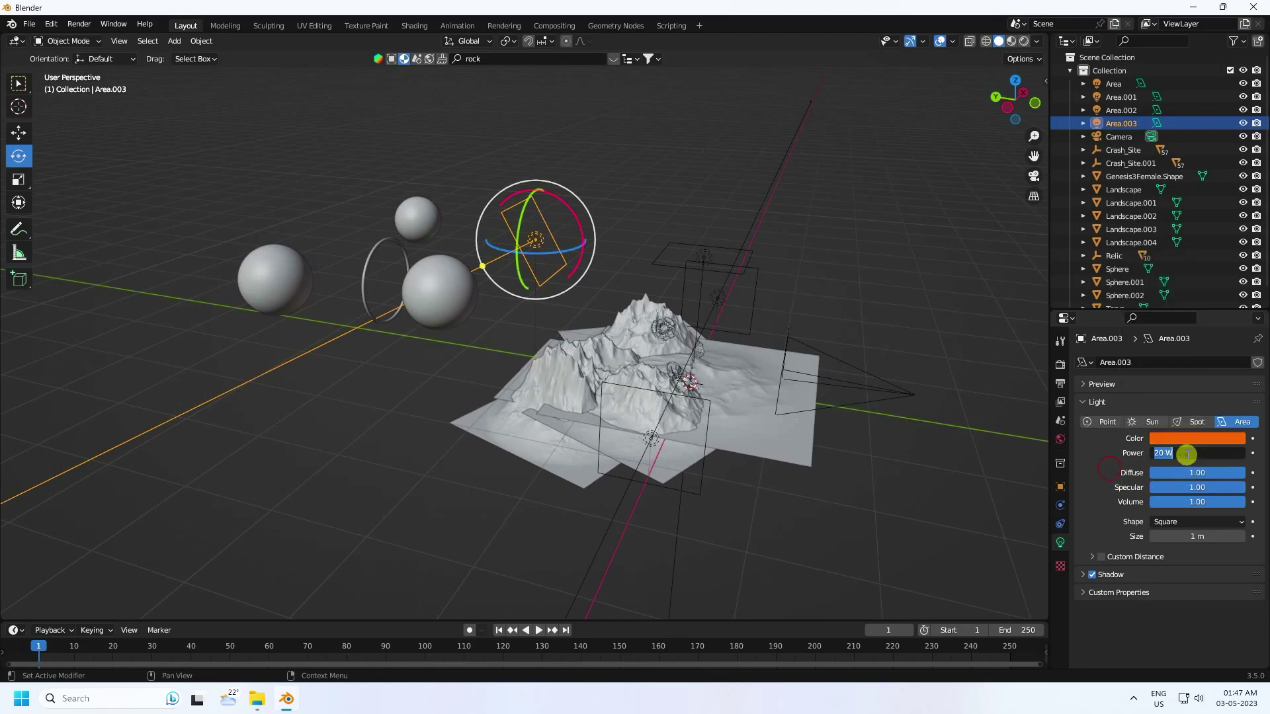
key("Return")
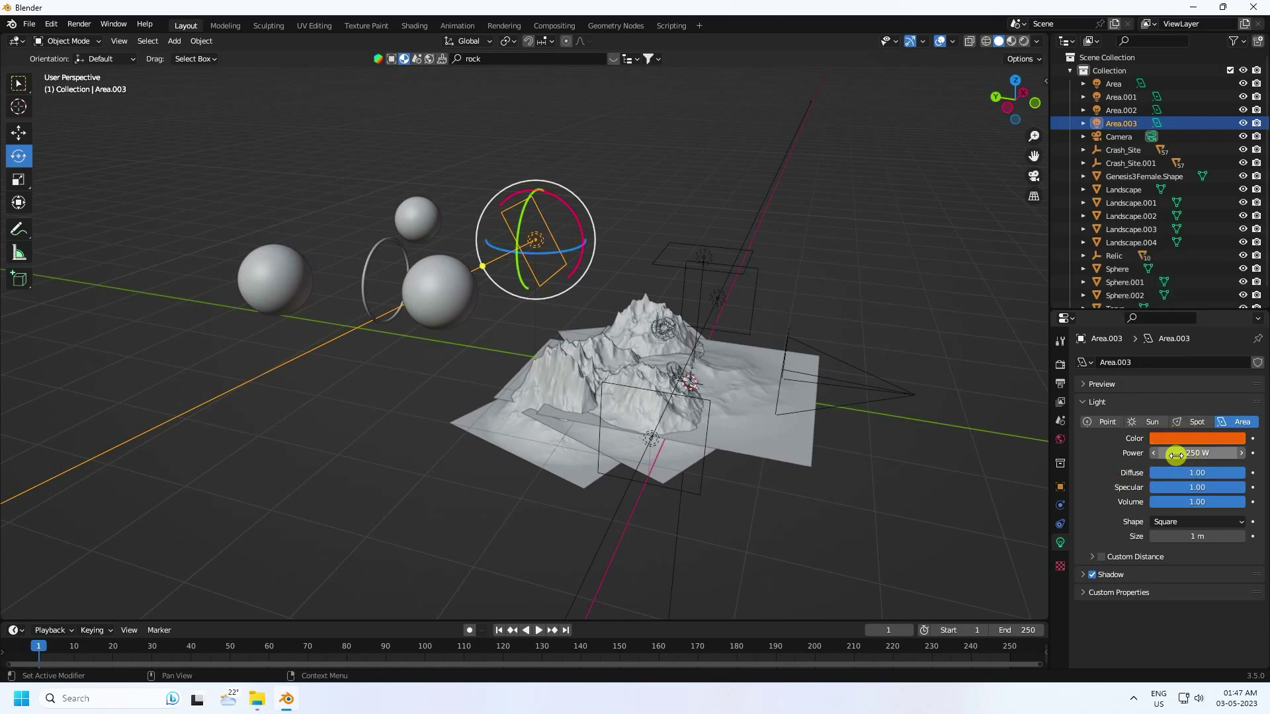
Tilt Area.003 about -10° on X toward the landscape and check it in a camera render preview.
middle_click_drag(459, 287, 487, 275)
left_click_drag(567, 199, 562, 205)
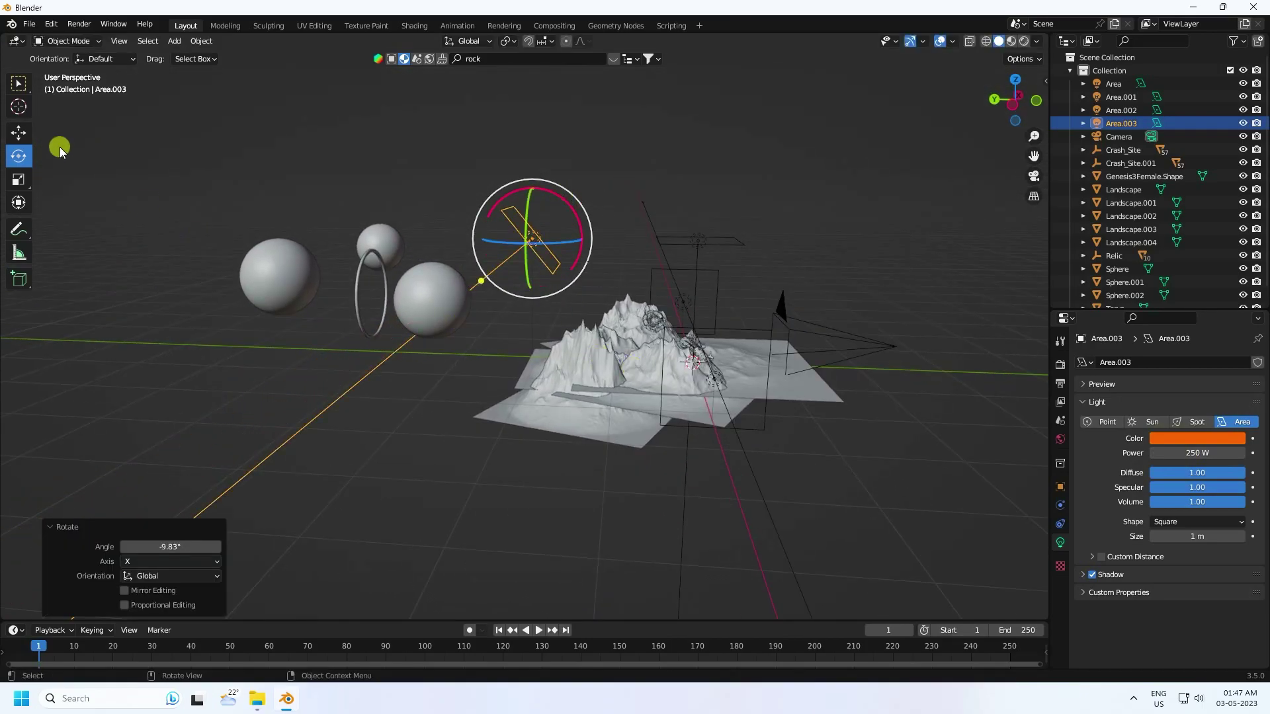
left_click(19, 133)
left_click(252, 139)
middle_click_drag(605, 308, 551, 324)
key("KP_0")
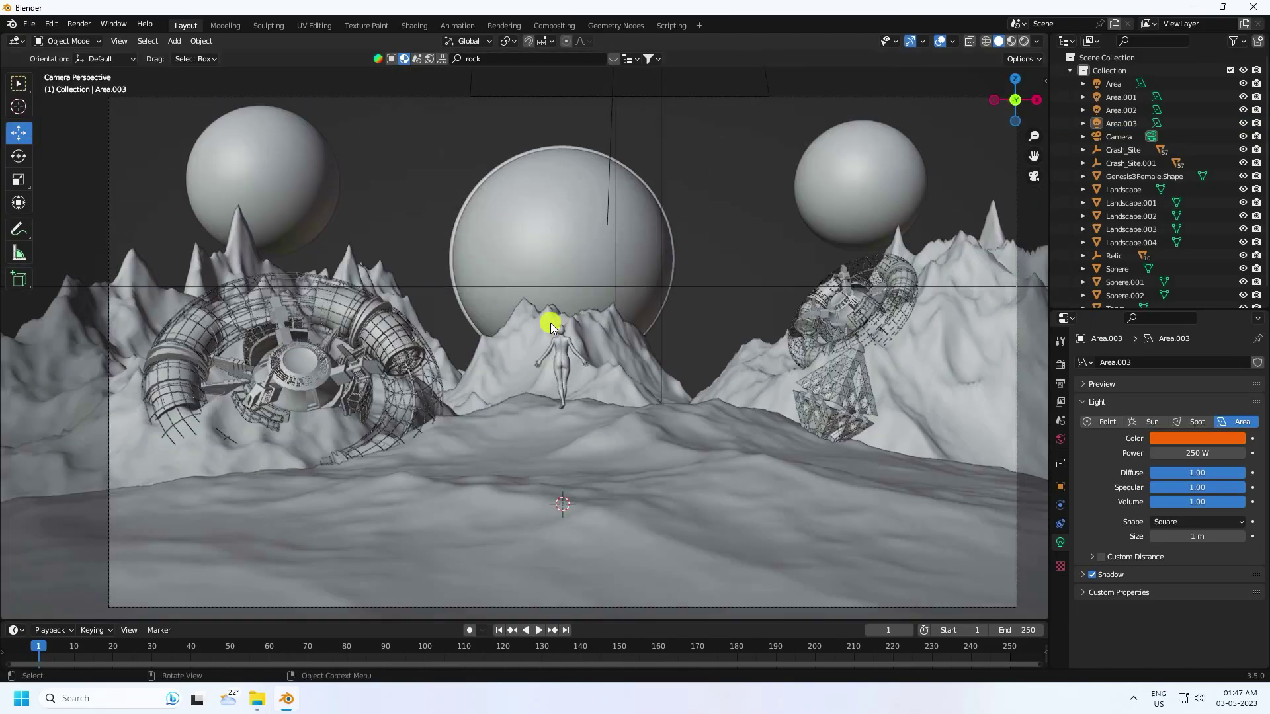
left_click(1021, 41)
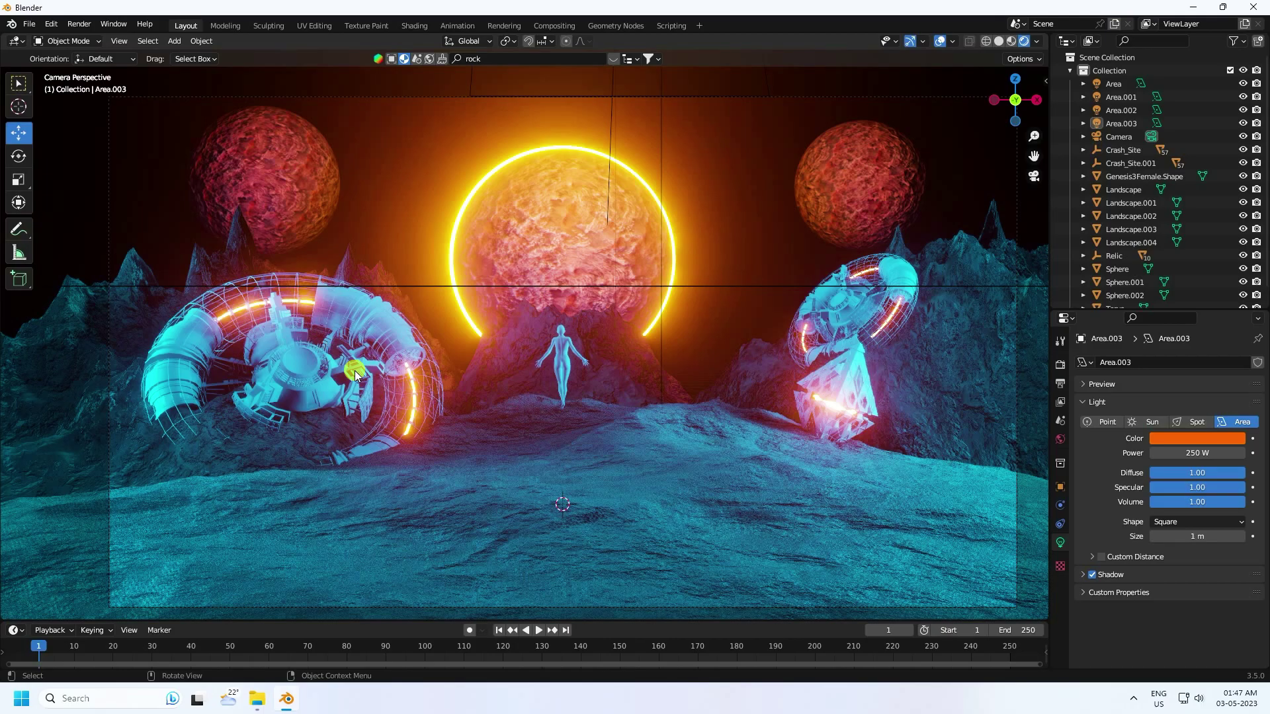
left_click(1000, 42)
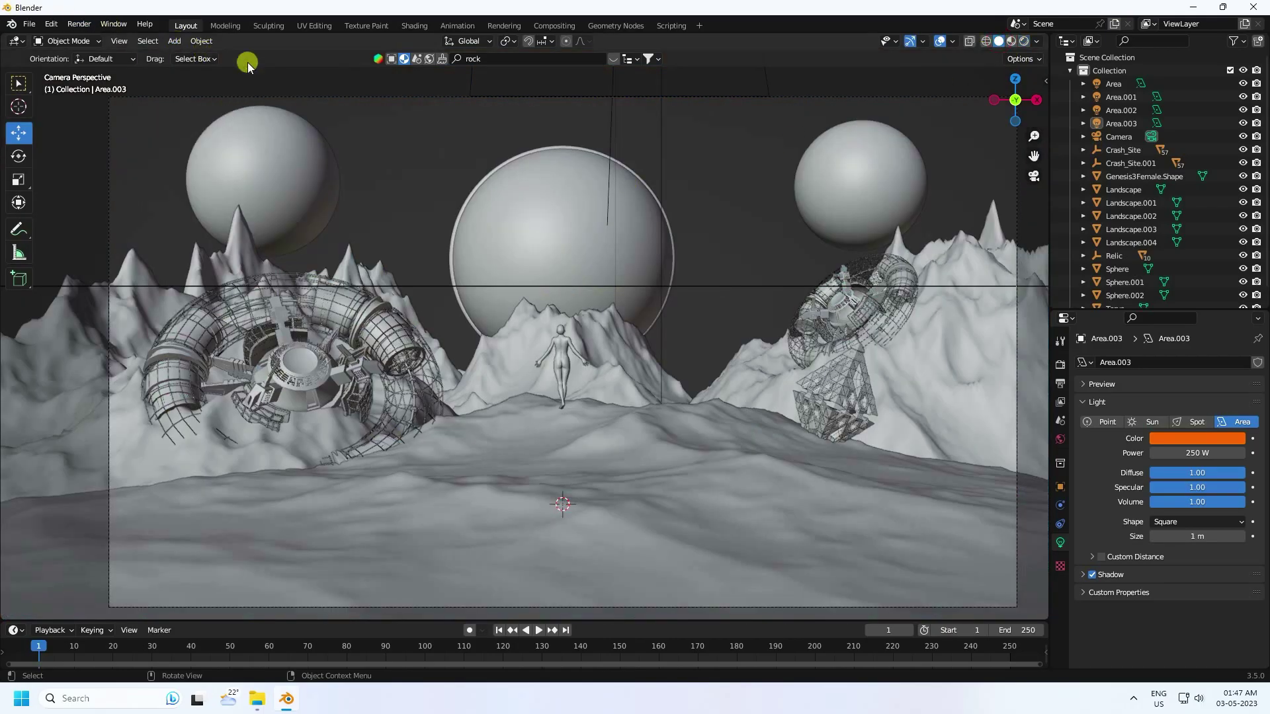
In the Shading workspace, switch the node editor to the World node tree.
left_click(415, 26)
left_click(251, 404)
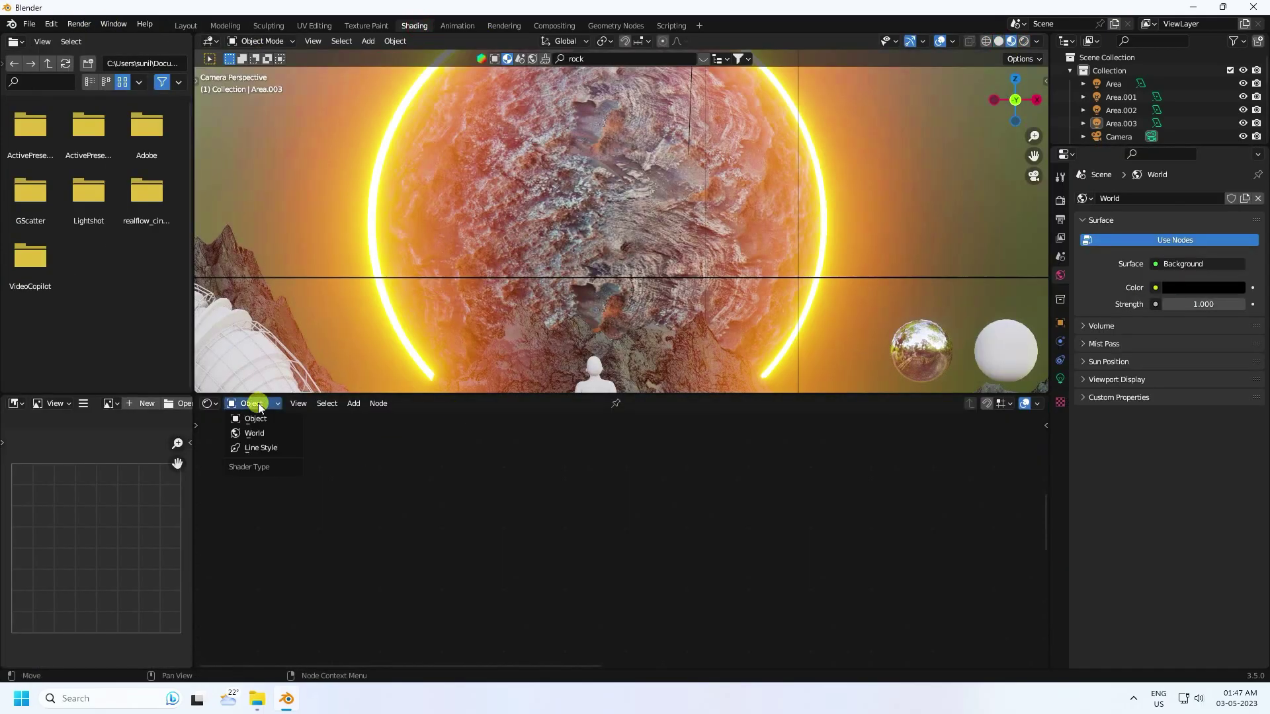
left_click(264, 431)
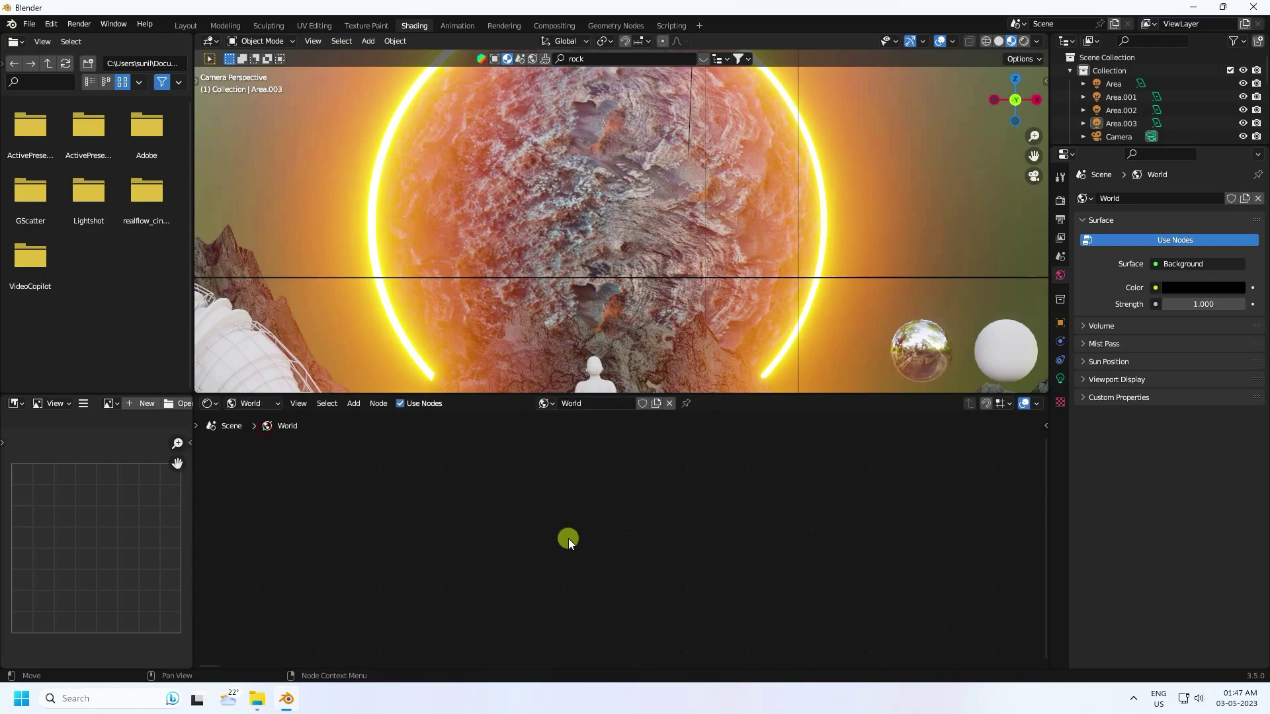
middle_click_drag(458, 580, 334, 510)
scroll(352, 497, "down", 1)
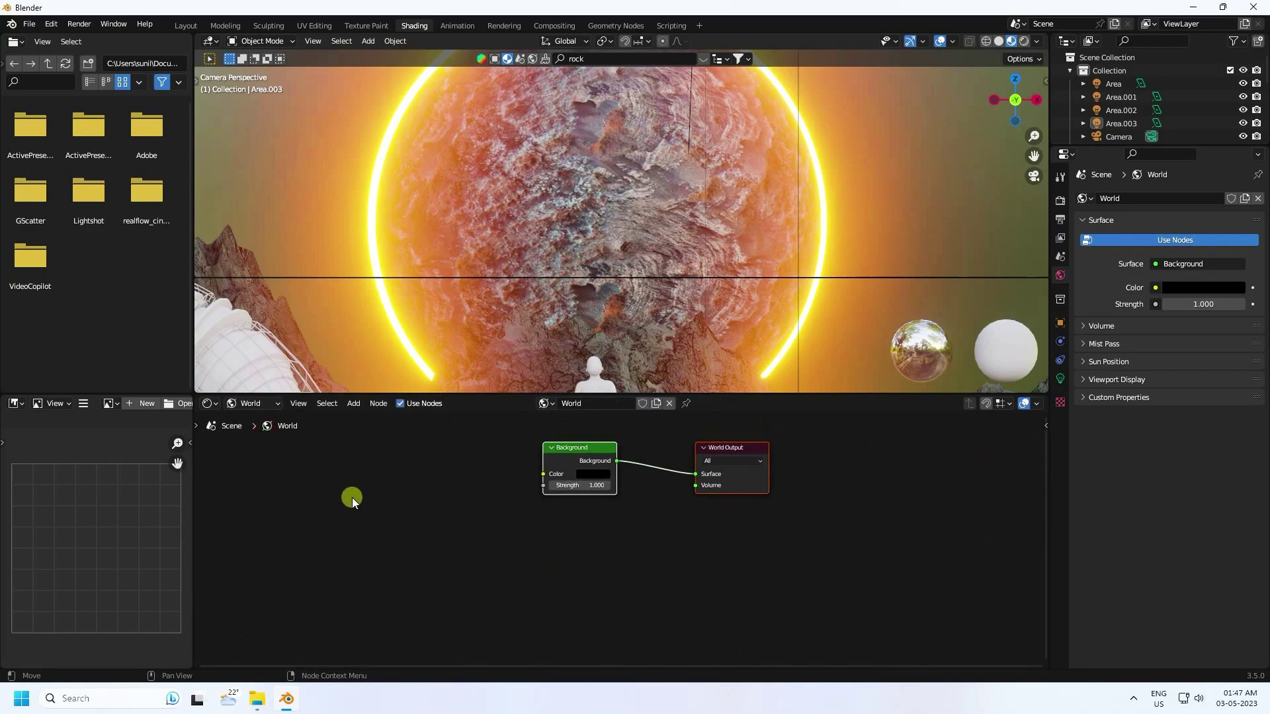
Add a Principled Volume node and link it to the World Output's Volume input.
left_click(357, 404)
left_click(367, 419)
type("pr")
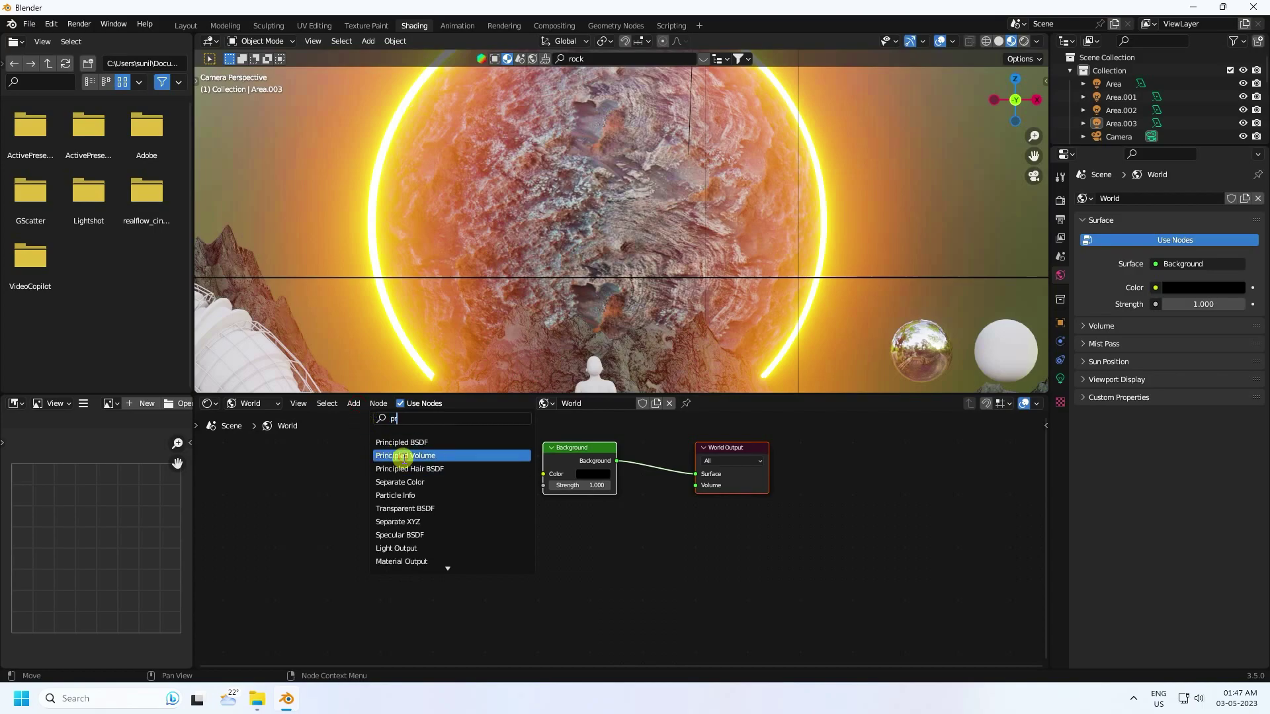
left_click(403, 456)
left_click(528, 548)
scroll(685, 505, "up", 1)
middle_click_drag(686, 504, 538, 519)
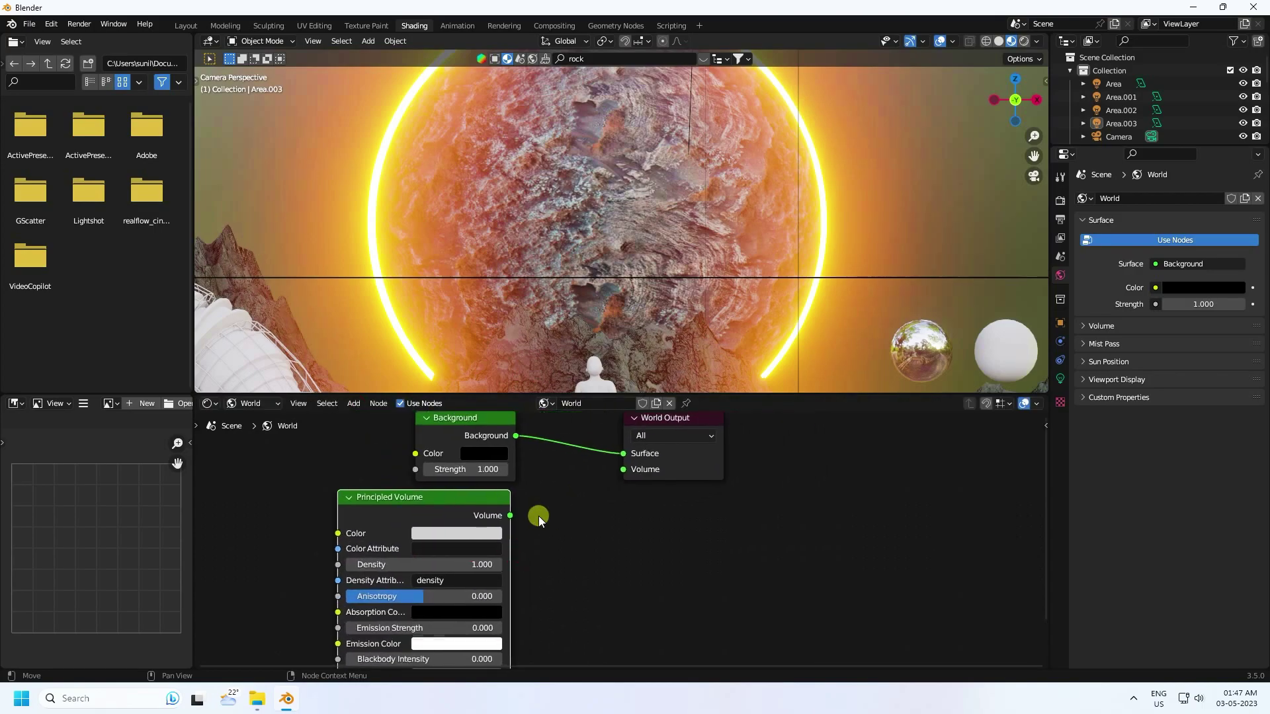
left_click_drag(510, 515, 622, 469)
Set the volume Density to 0.1 and preview the hazy scene rendered in Layout.
left_click(382, 561)
type("0.1")
key("Return")
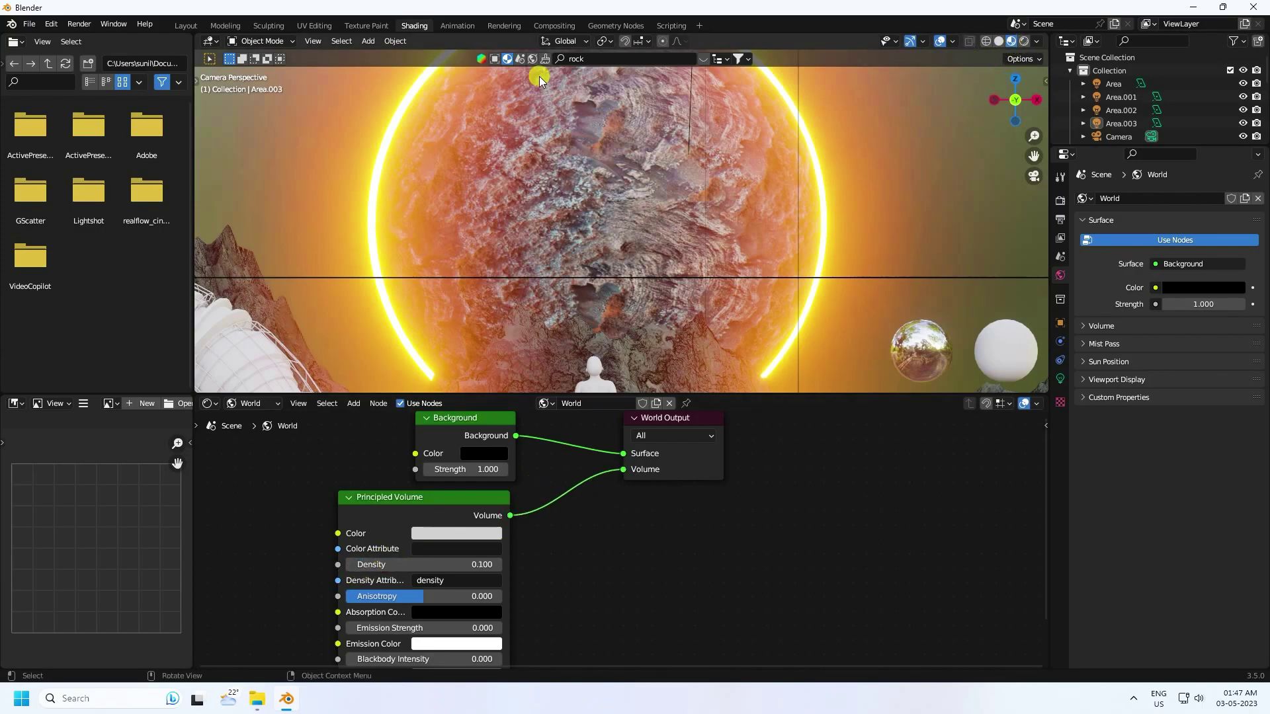
left_click(186, 25)
left_click(1021, 42)
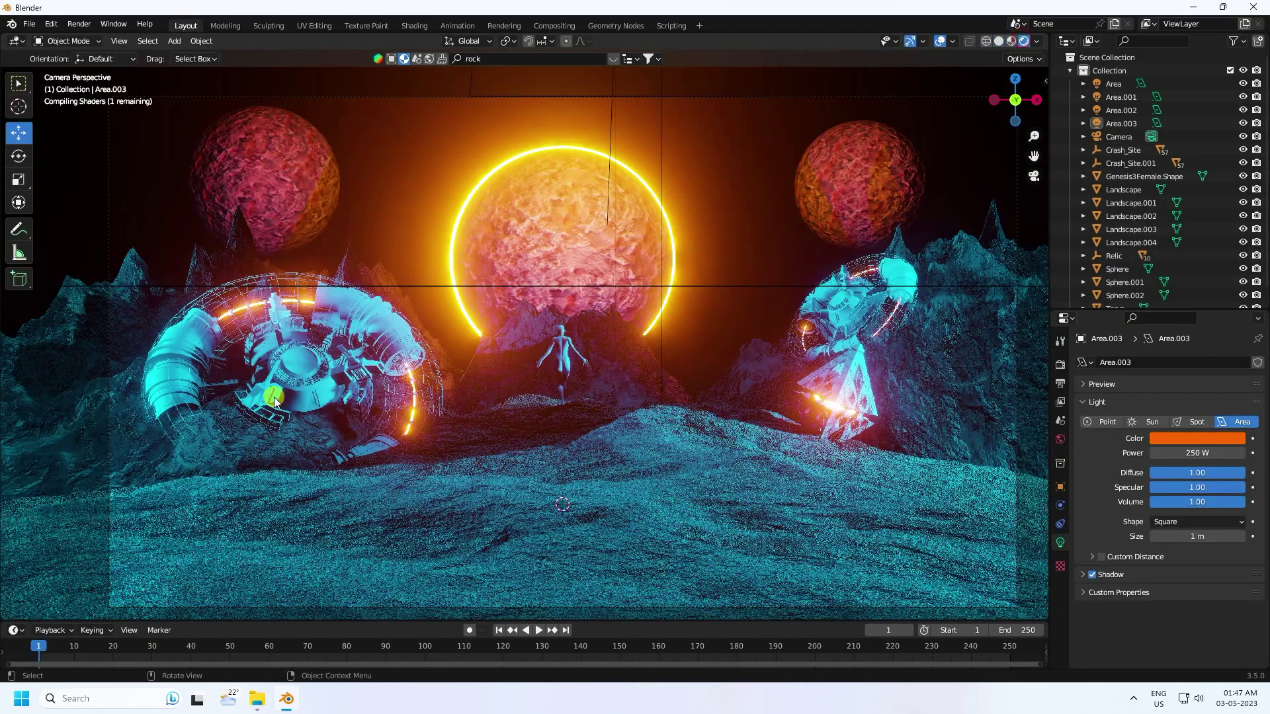
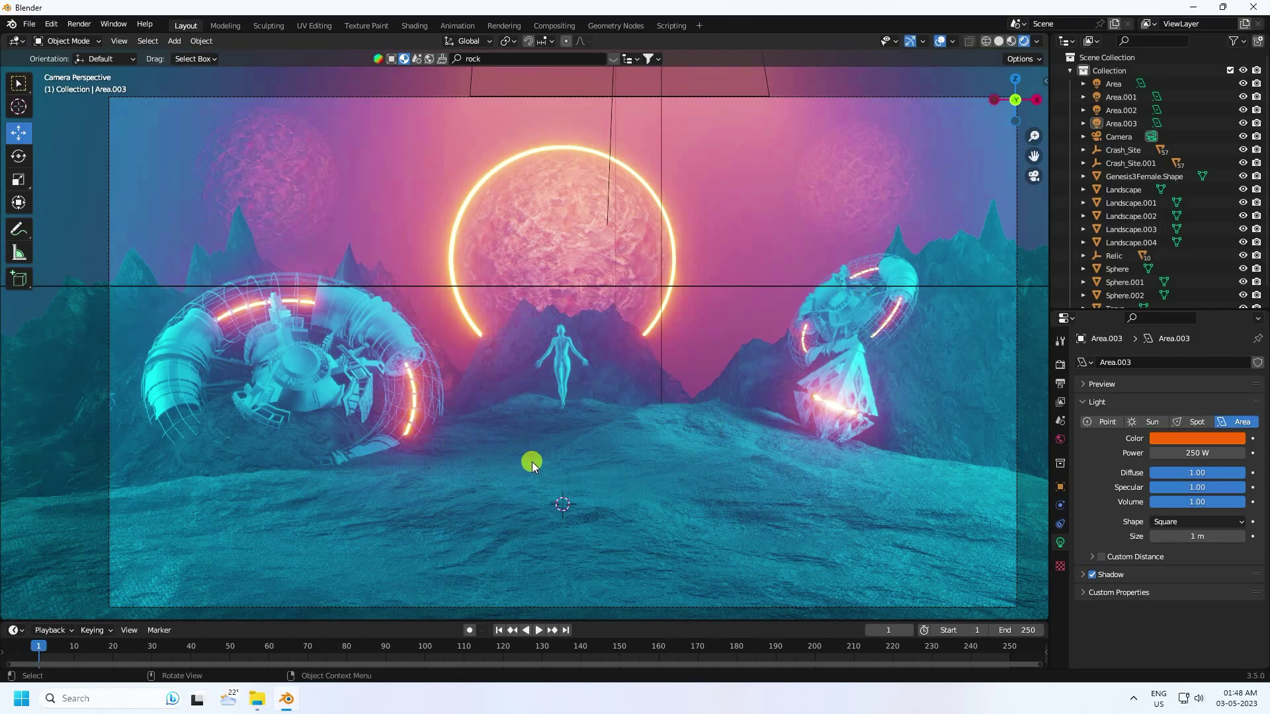
Switch the viewport to Solid shading and orbit out to see the whole scene from above.
left_click(1012, 45)
left_click(999, 41)
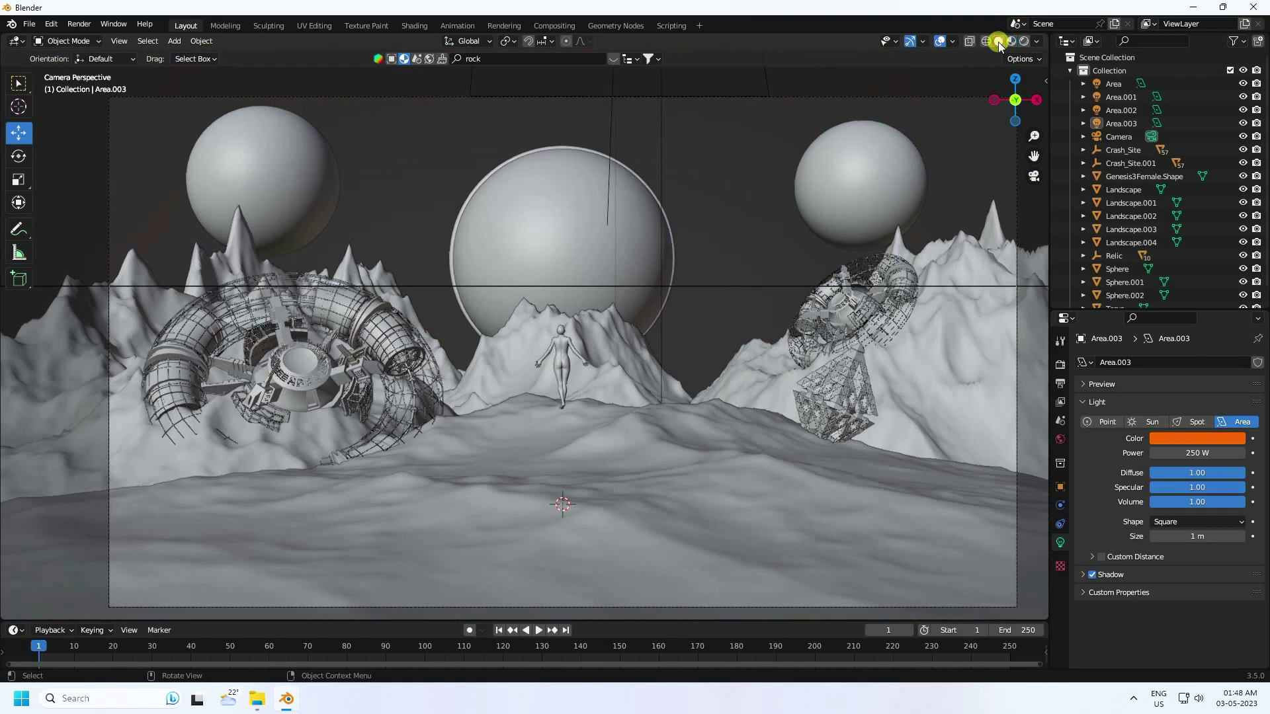
middle_click_drag(581, 363, 604, 377)
middle_click_drag(512, 283, 543, 407)
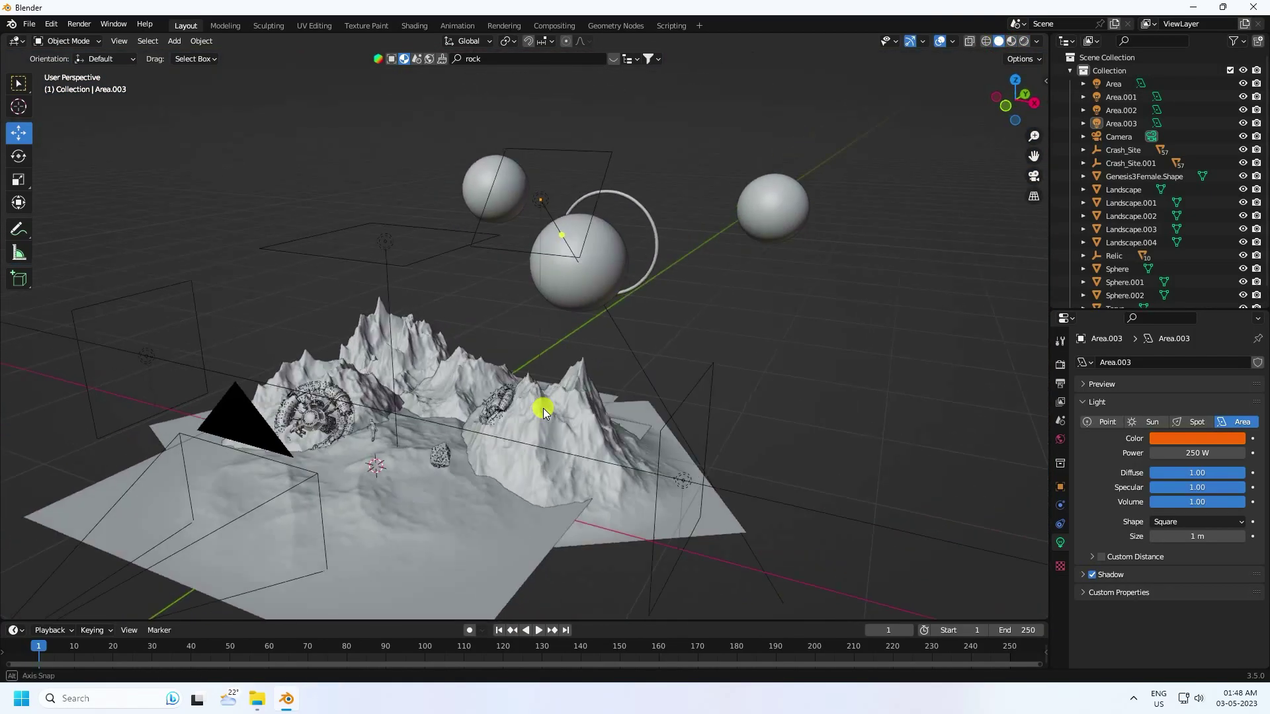
Save the scene to the Desktop as 'TT new.blend'.
key("ctrl+s")
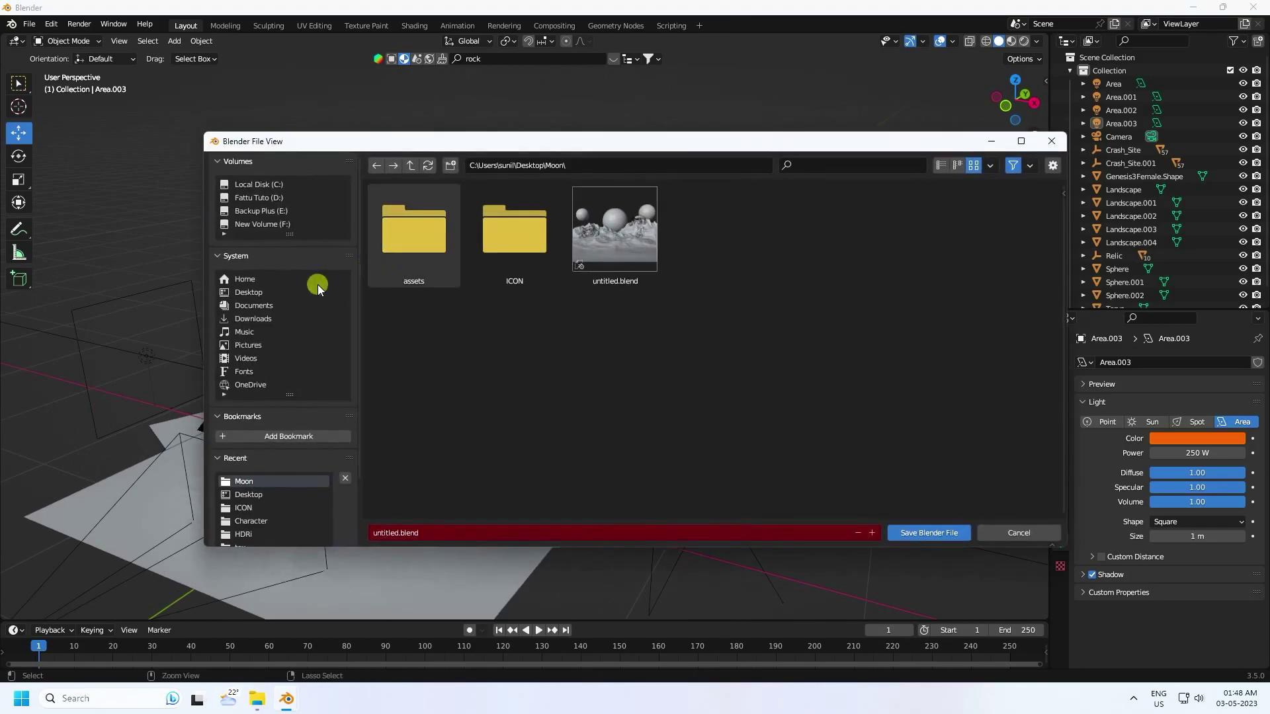
left_click(248, 291)
left_click(440, 529)
key("BackSpace")
type("TT new")
left_click(927, 531)
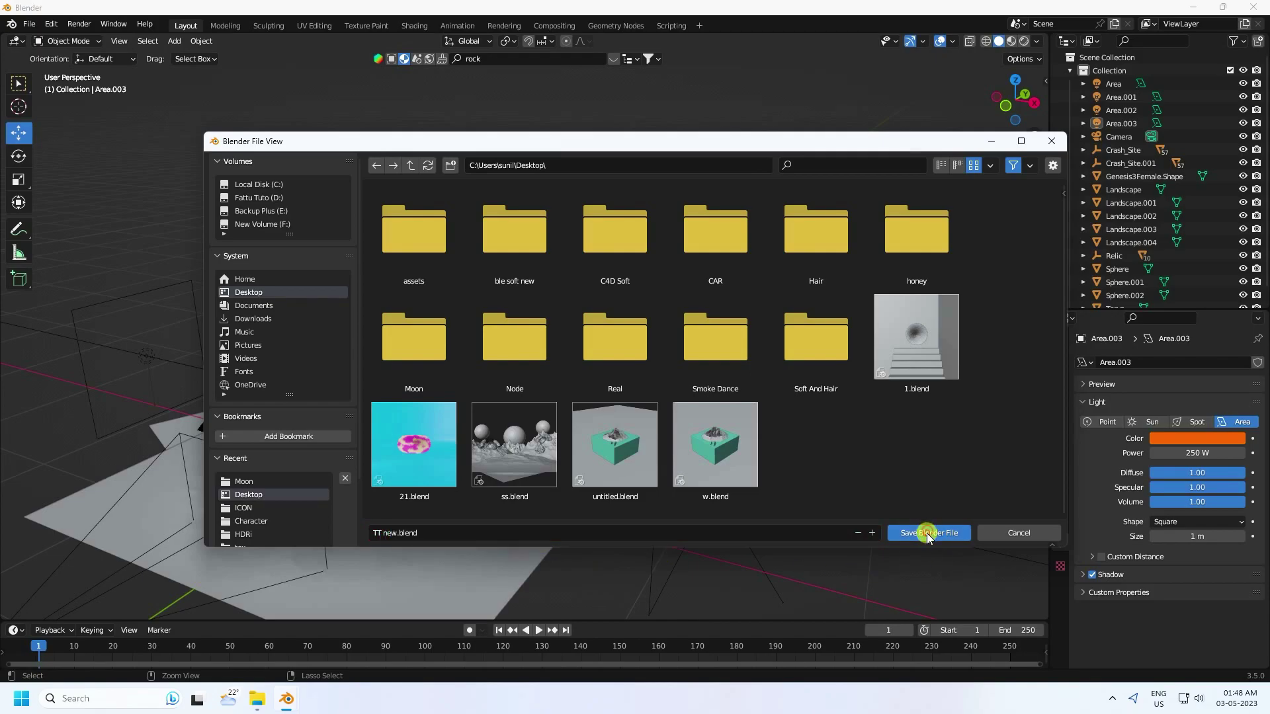
left_click(172, 41)
Add a UV sphere with 32 segments and 20 rings.
mouse_move(181, 57)
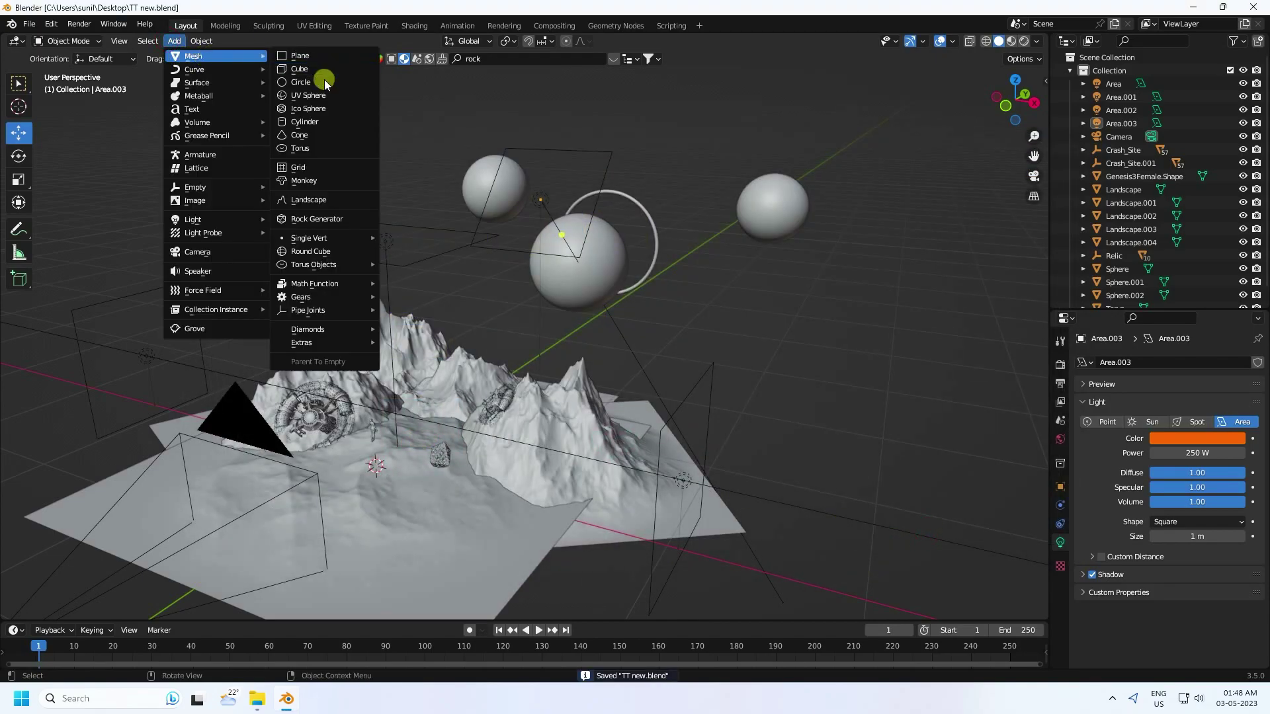
left_click(308, 95)
middle_click_drag(405, 346, 406, 406)
scroll(410, 400, "up", 5)
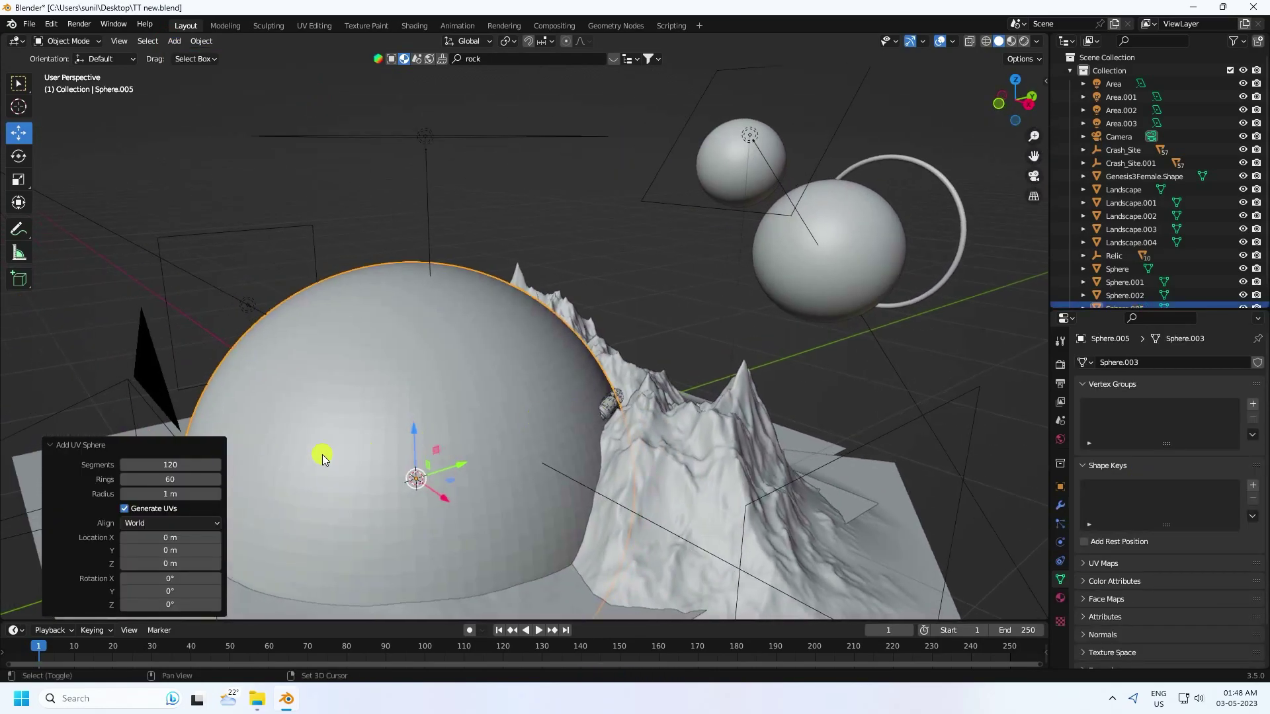
left_click(168, 462)
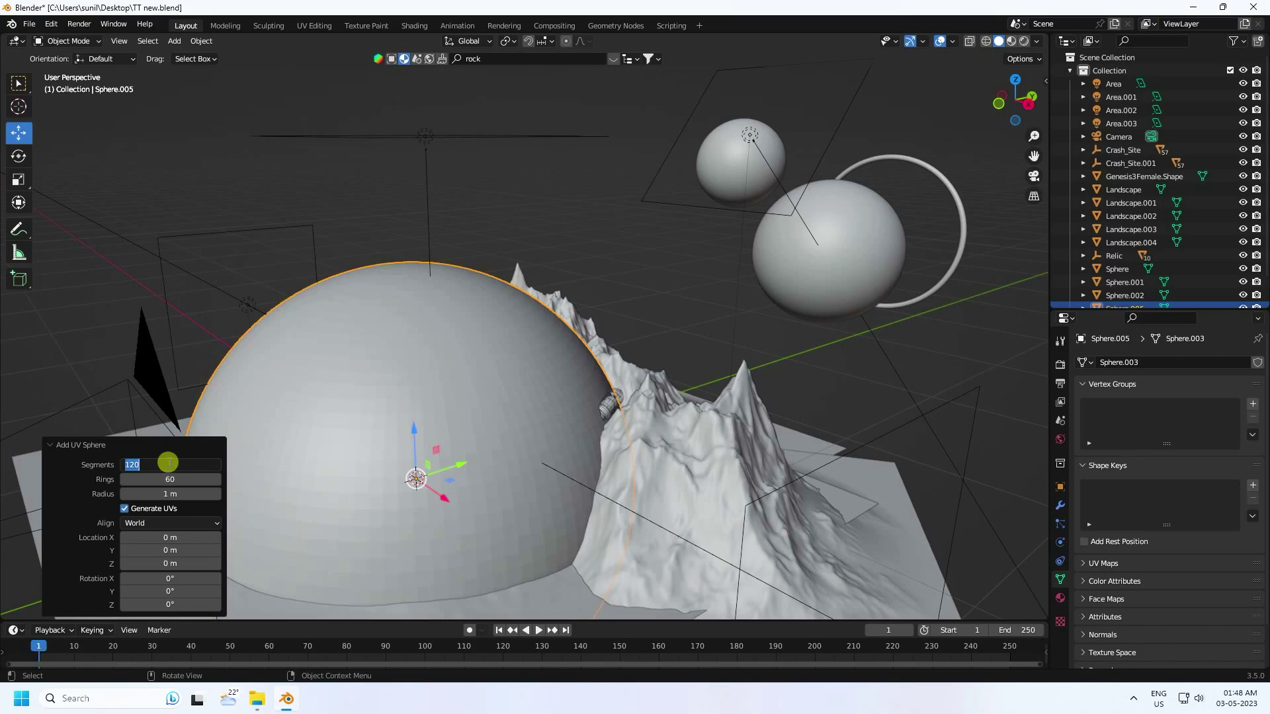
type("32")
key("Return")
left_click(175, 480)
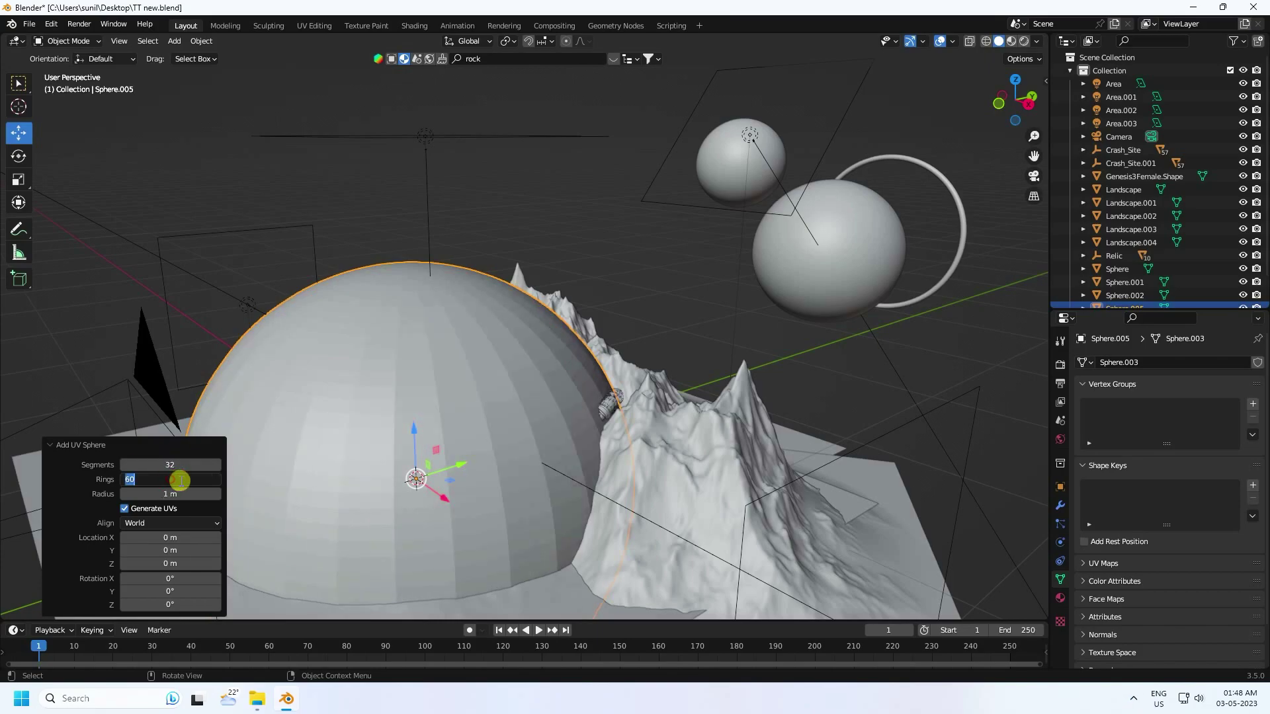
type("20")
key("Return")
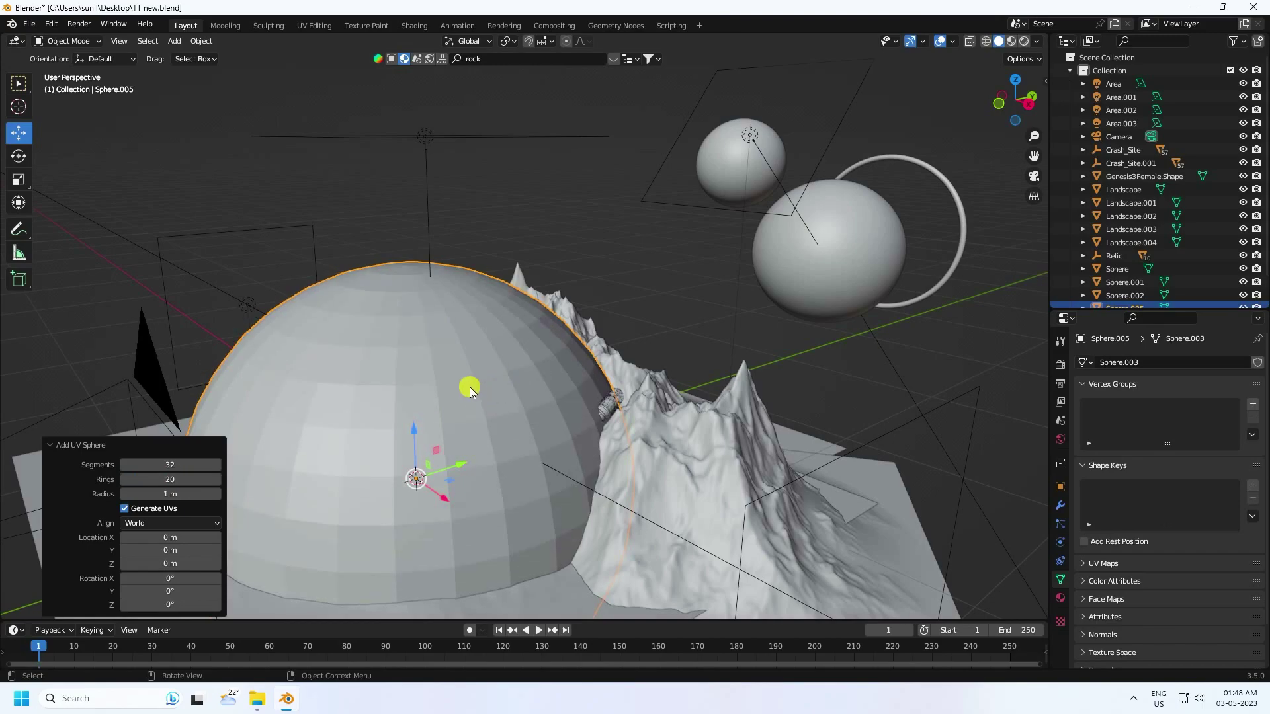
Shade the sphere smooth and scale it down to about 0.1 or smaller.
right_click(470, 382)
left_click(464, 378)
key("s")
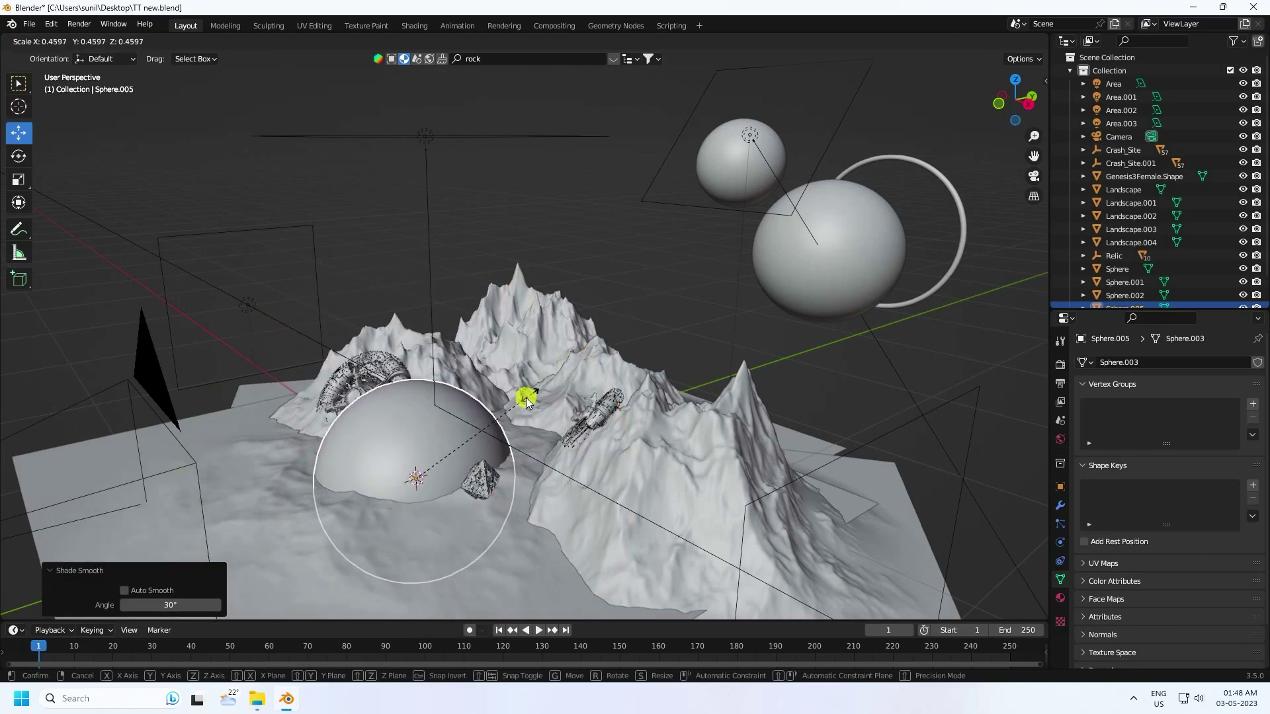
left_click(443, 462)
key("KP_0")
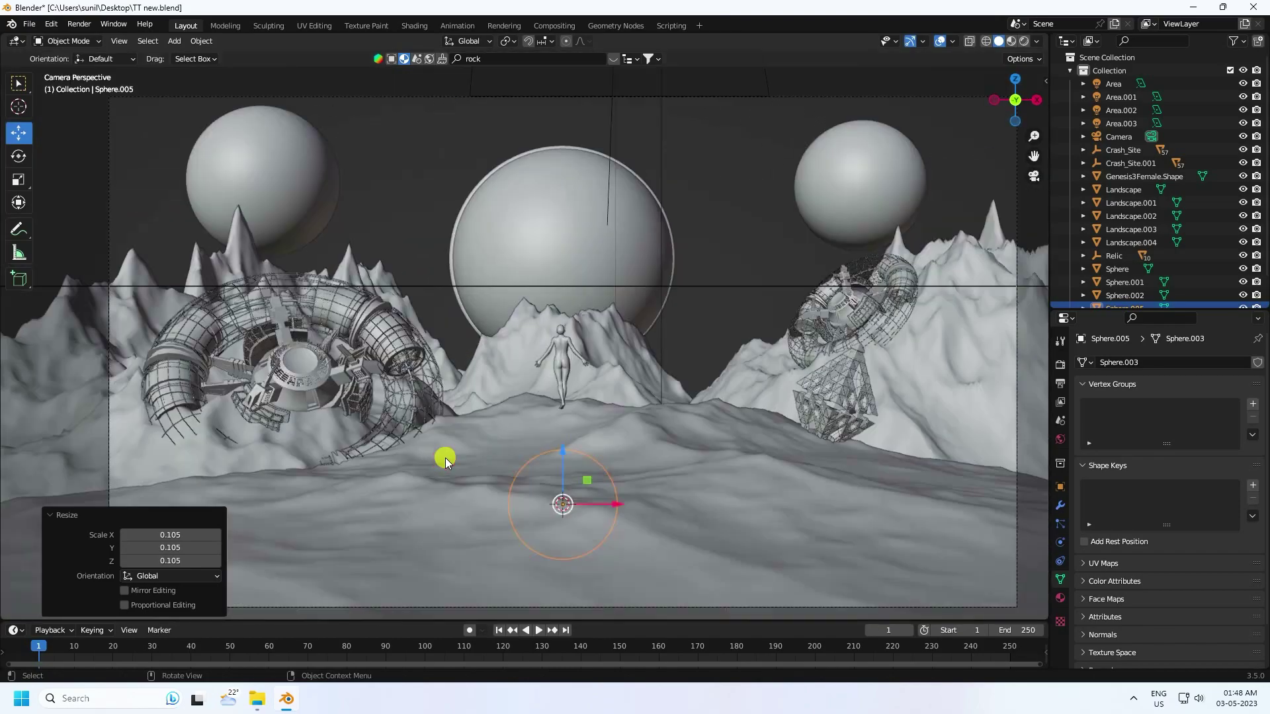
key("s")
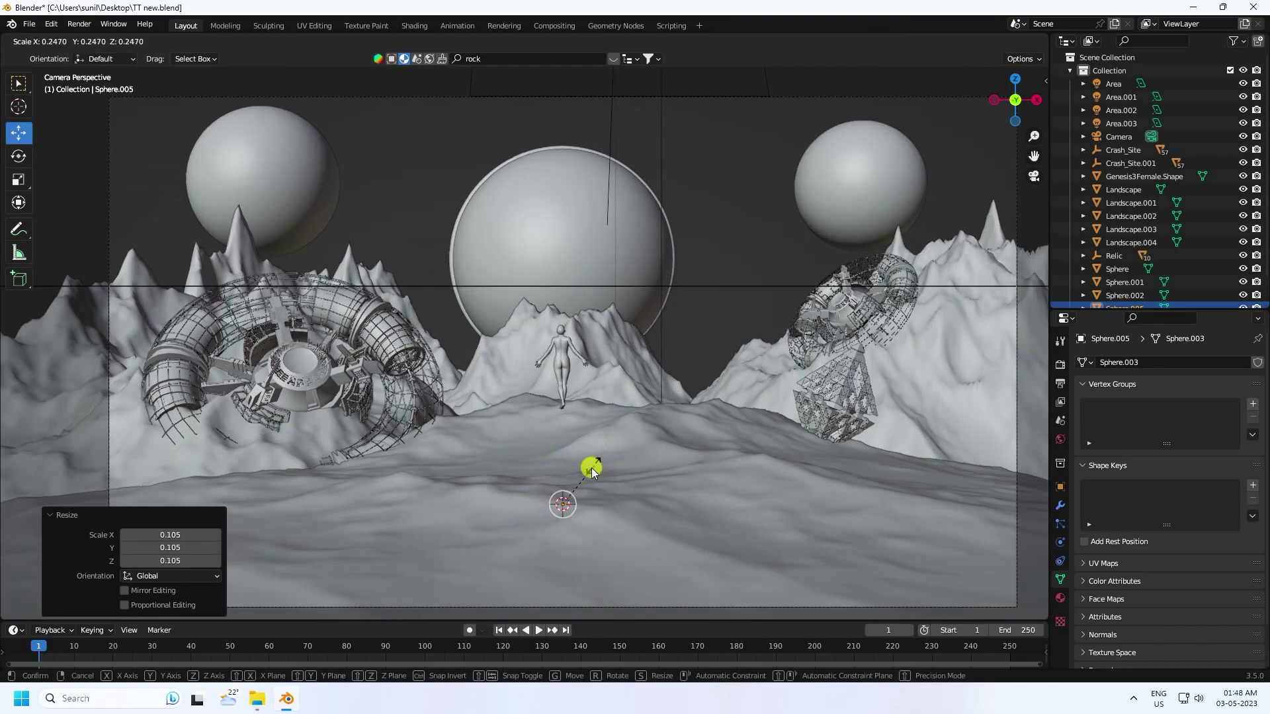
left_click(549, 480)
Move Sphere.005 up and along Y so it sits on the ground beside the figure.
left_click(557, 450)
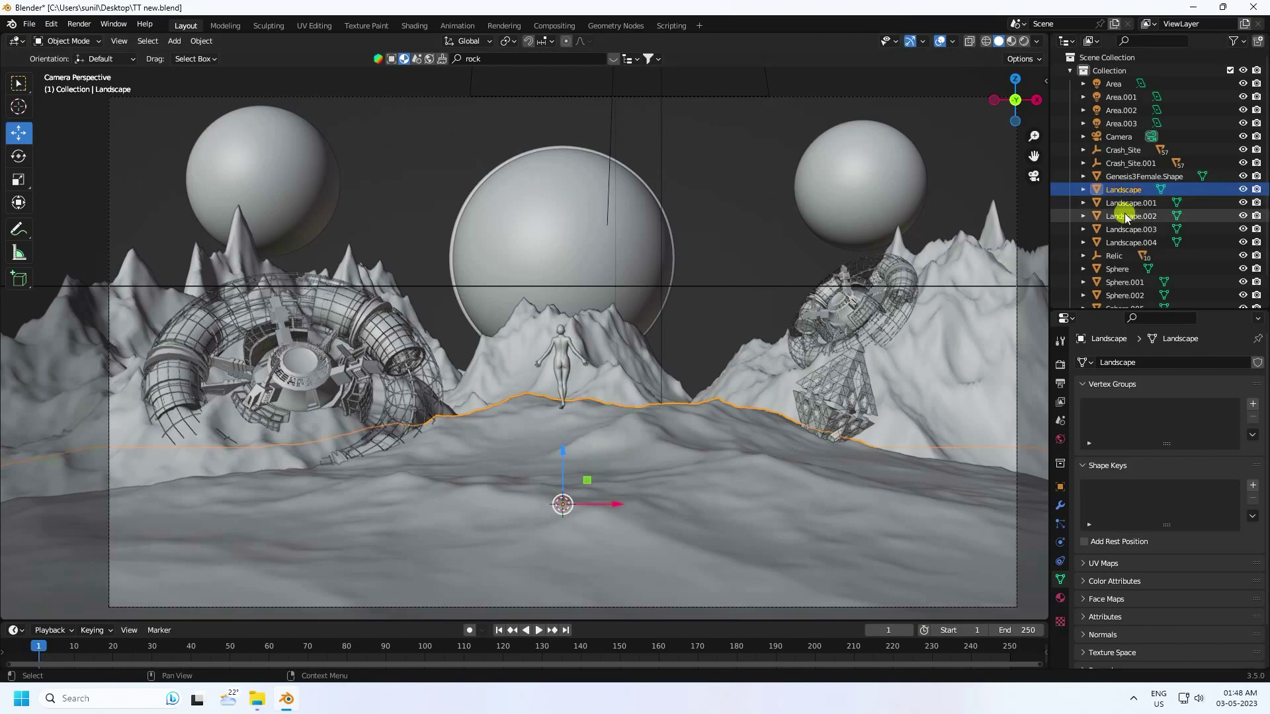
scroll(1126, 231, "down", 1)
left_click(1121, 281)
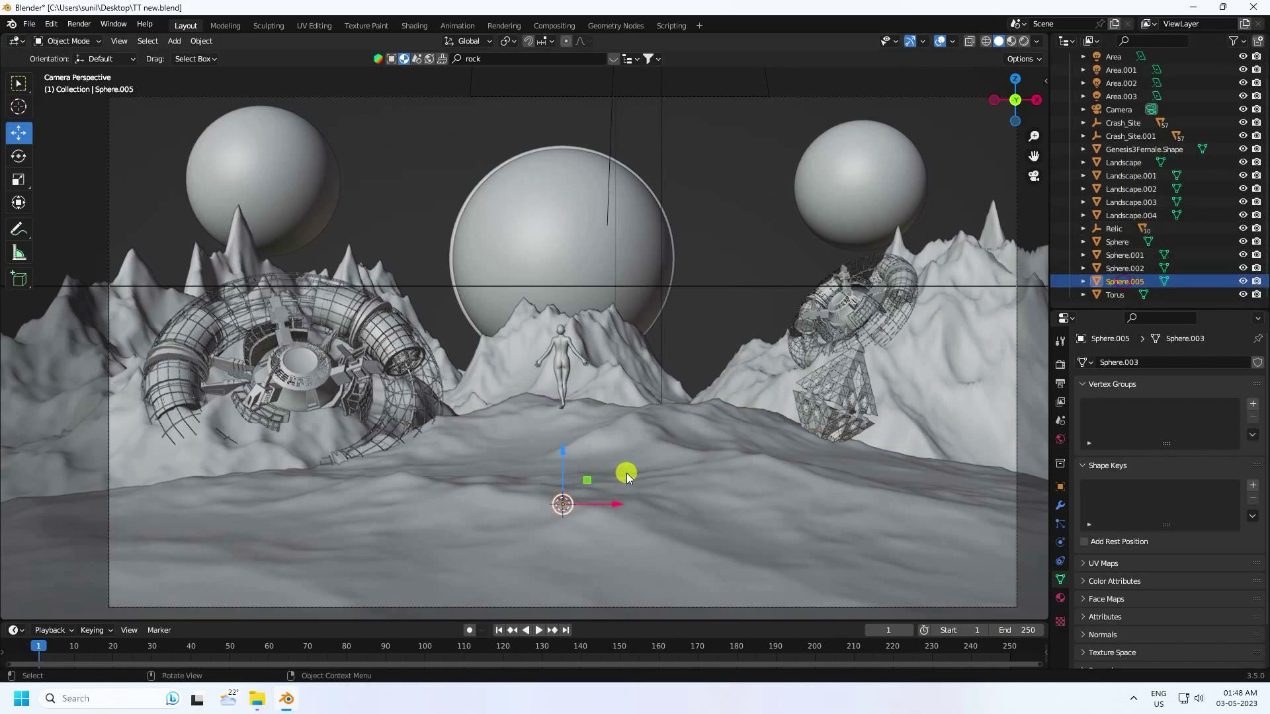
left_click_drag(572, 449, 575, 353)
middle_click_drag(575, 353, 606, 412)
middle_click_drag(695, 440, 686, 306)
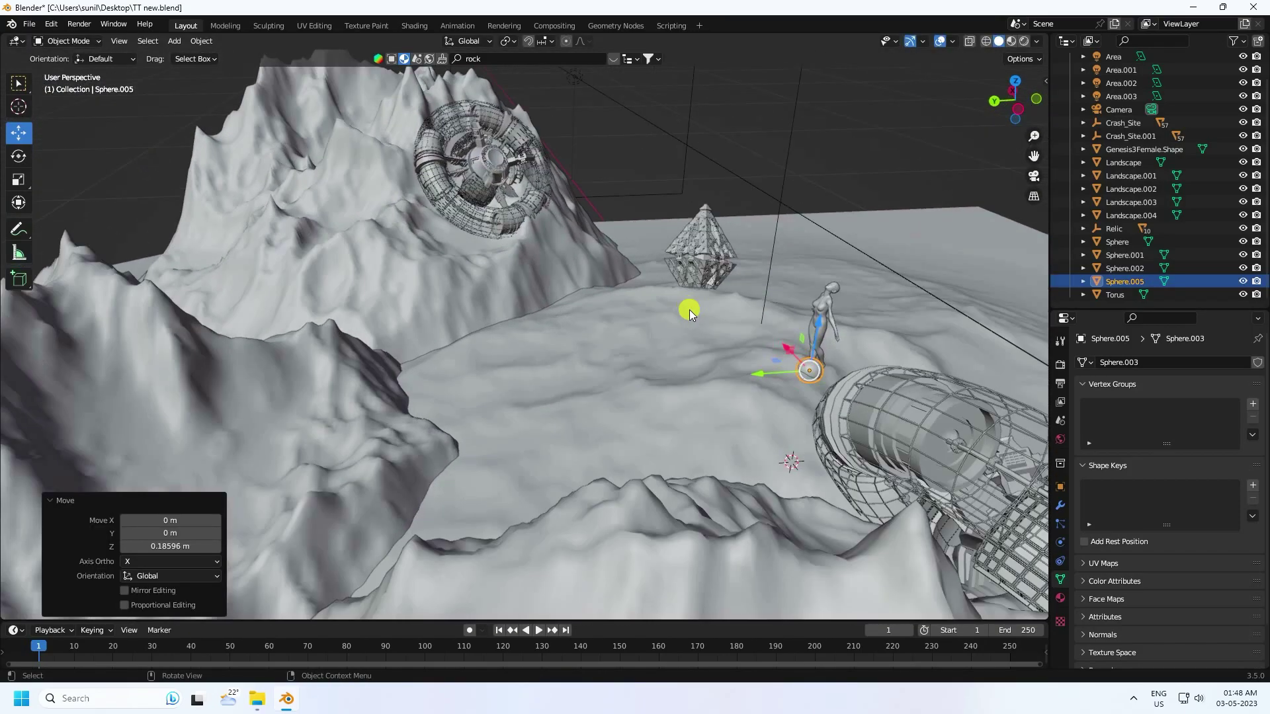
left_click_drag(766, 368, 754, 375)
middle_click_drag(753, 375, 476, 394)
left_click_drag(668, 405, 585, 374)
Create a new material, Material.002, on the sphere with an Emission surface shader.
left_click(1060, 597)
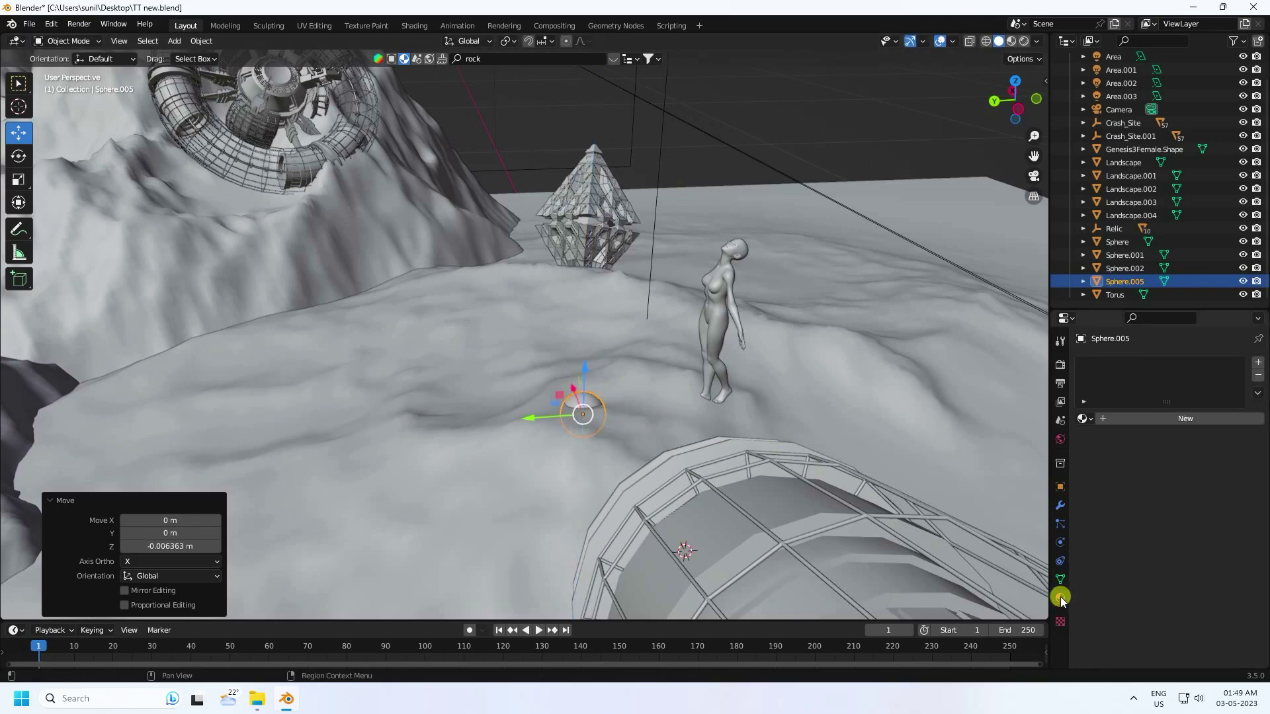
left_click(1112, 419)
left_click(1173, 502)
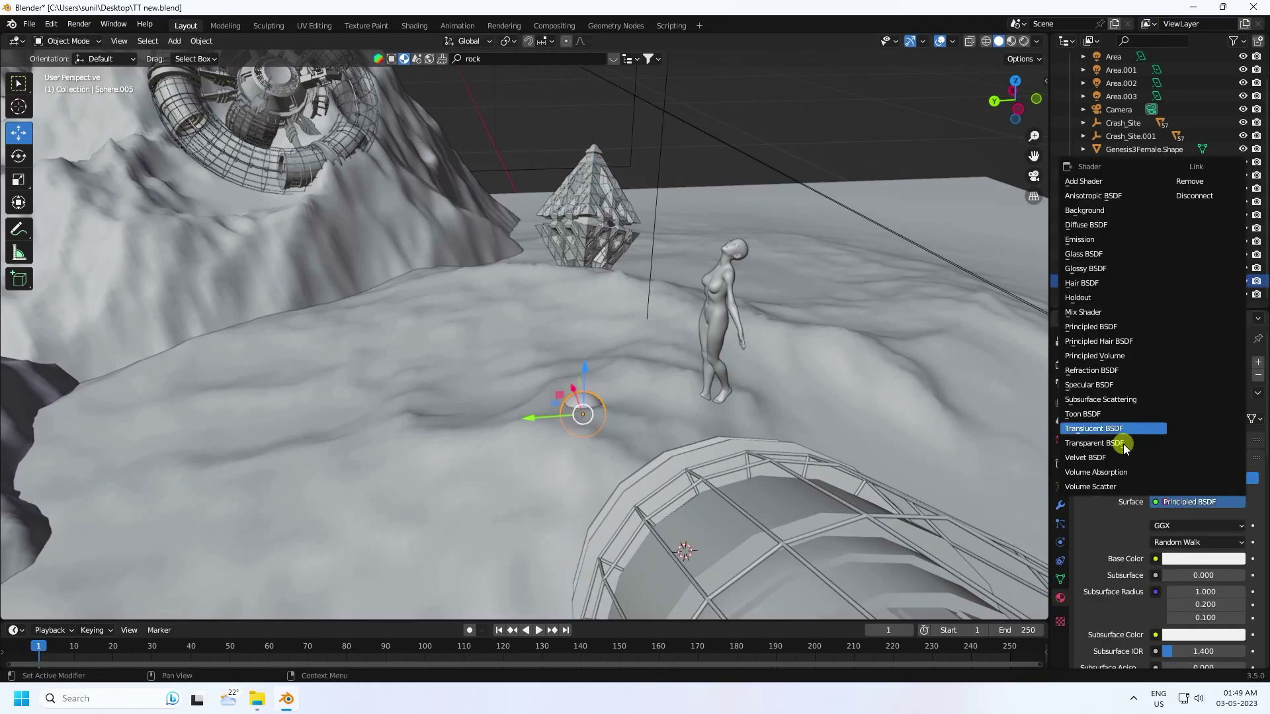
left_click(1095, 242)
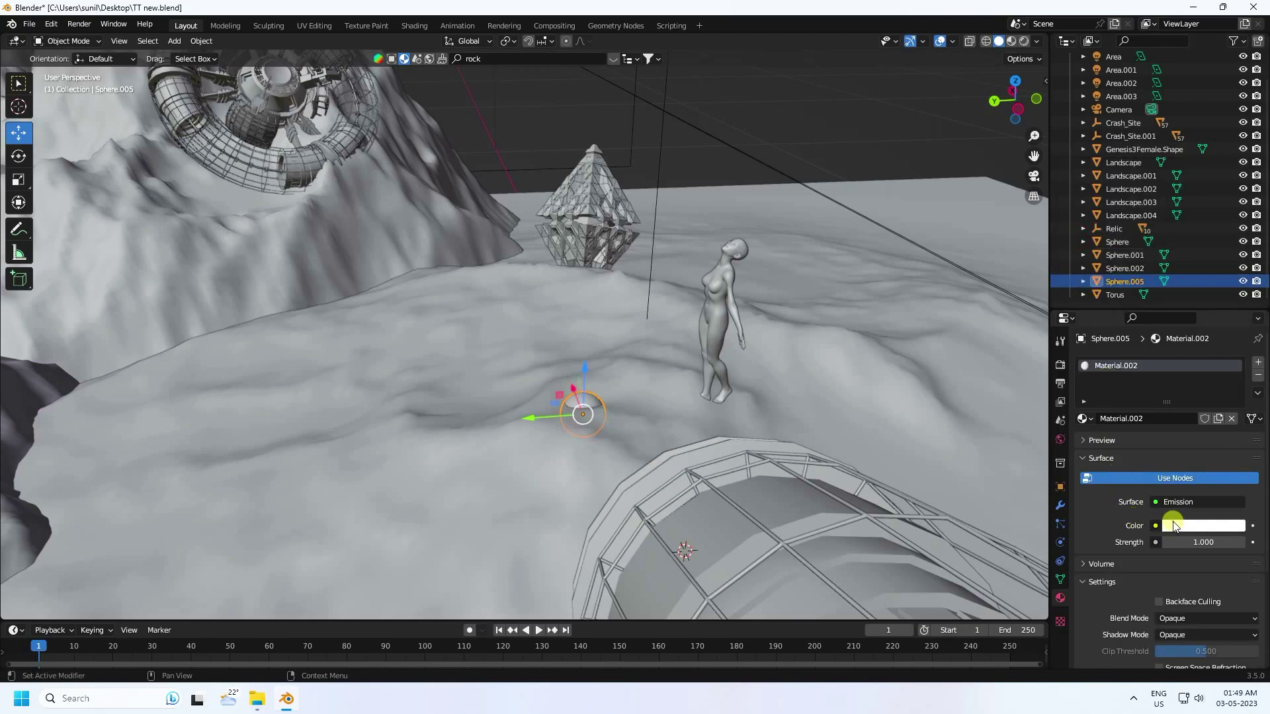
Set the emission colour to orange (hue 0.024, saturation 1) and strength to 100.
left_click(1173, 526)
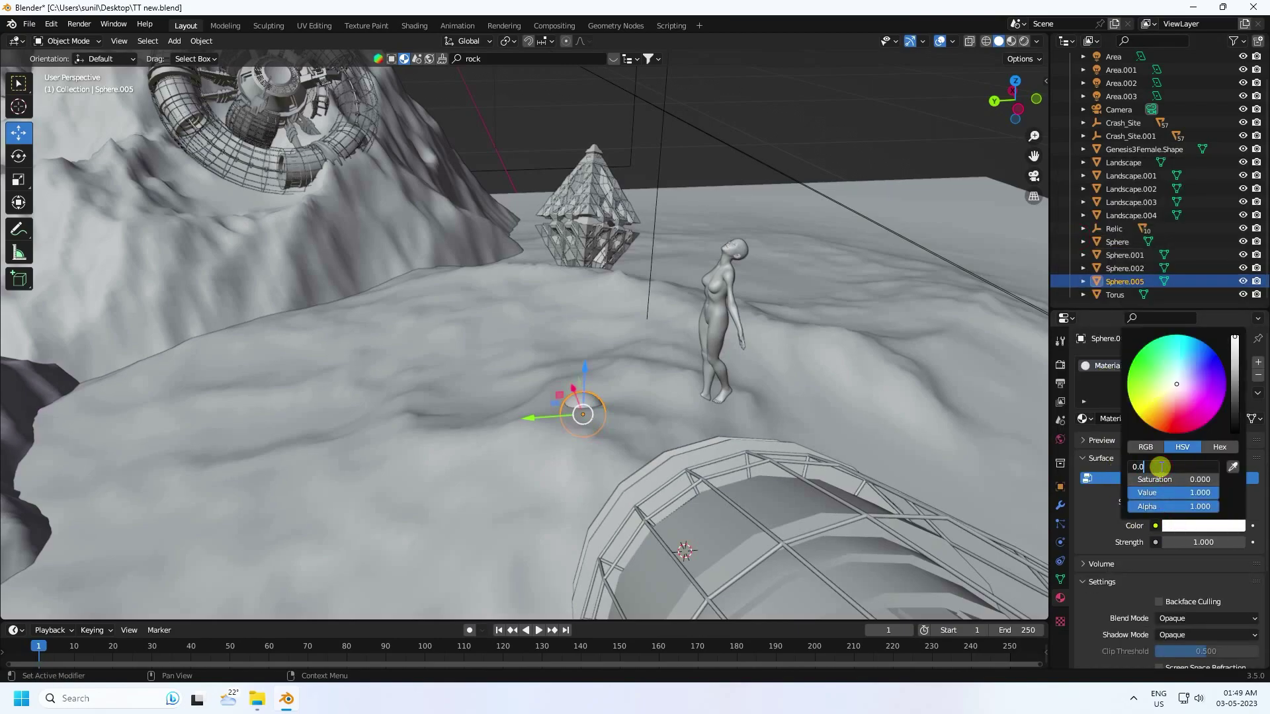
key("Return")
left_click(1154, 481)
type("1")
key("Return")
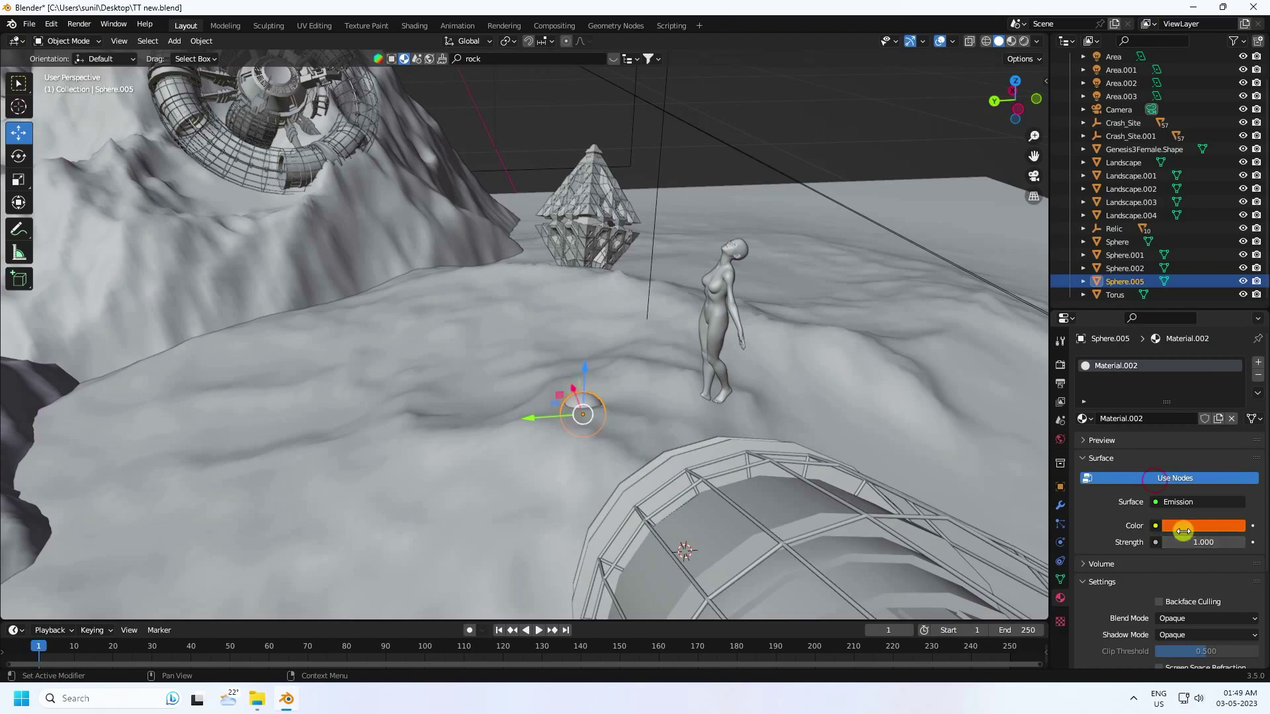
double_click(1190, 542)
type("100")
left_click(556, 372)
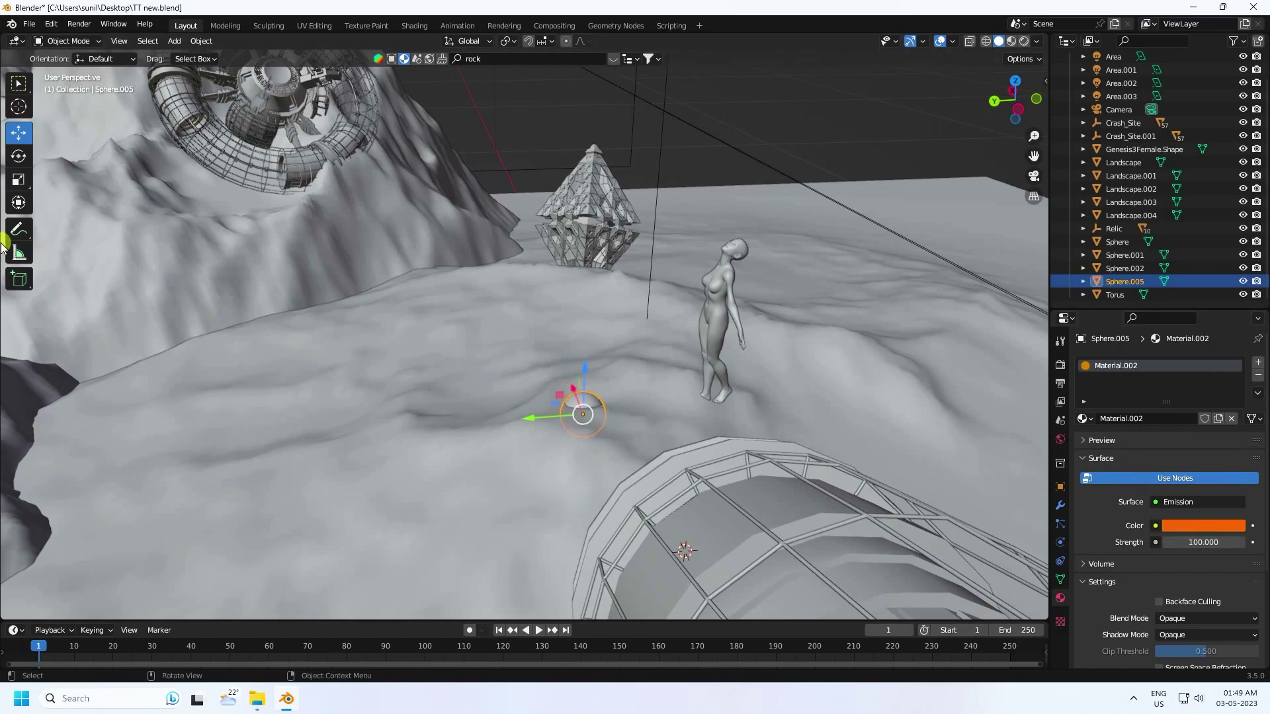
key("KP_0")
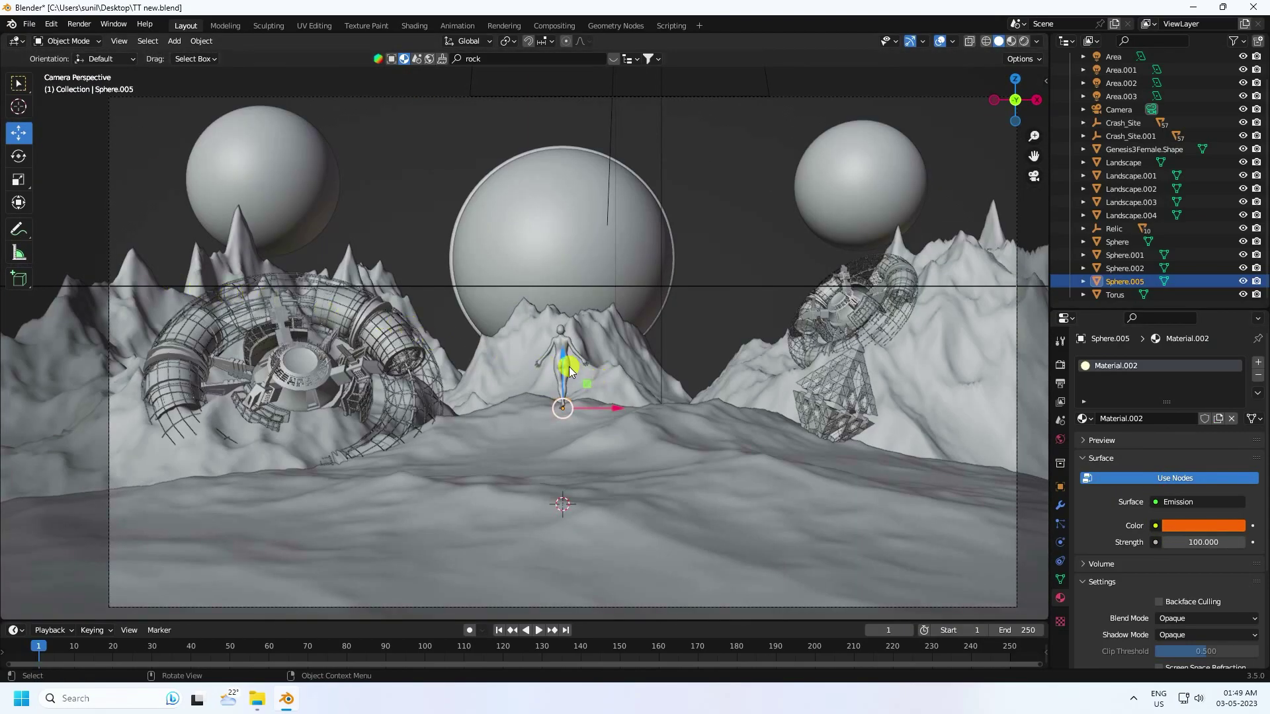
Paste a copy of the glowing sphere as Sphere.006 and place it along X and Y.
left_click_drag(564, 358, 564, 354)
key("ctrl+v")
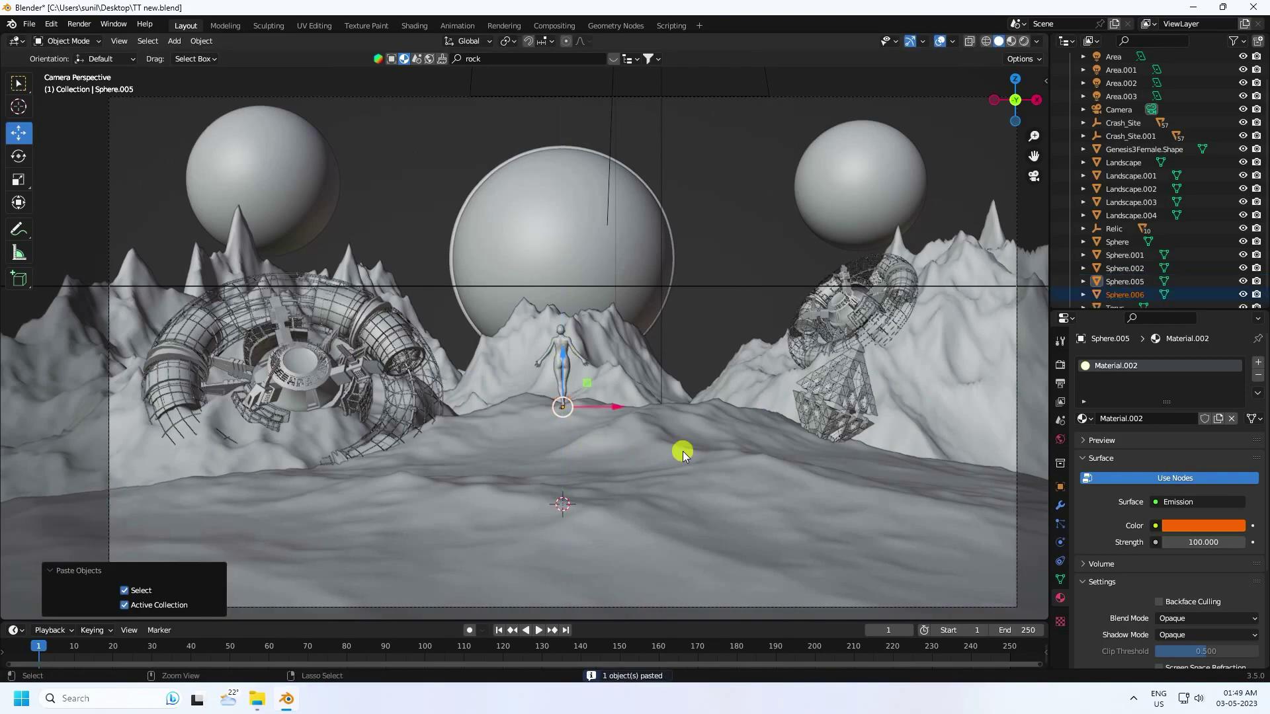
key("g")
key("x")
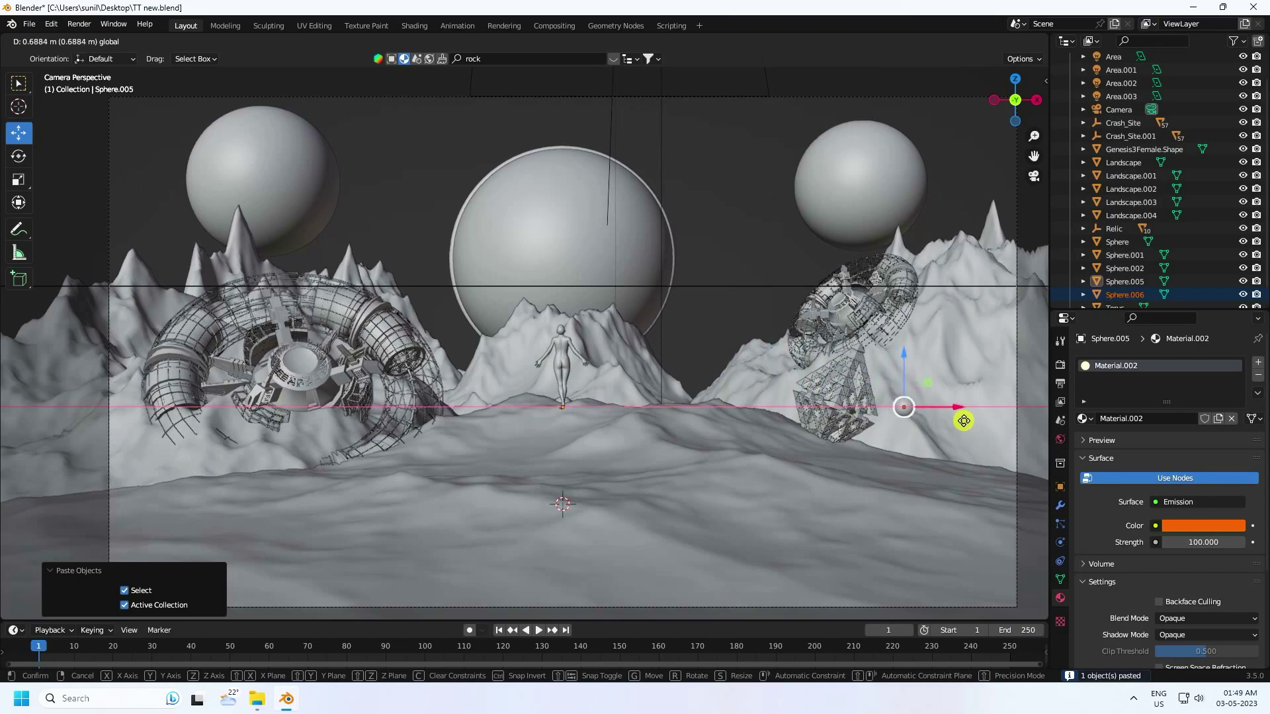
left_click(985, 429)
middle_click_drag(935, 442, 572, 489)
left_click_drag(560, 453, 645, 447)
middle_click_drag(621, 463, 660, 480)
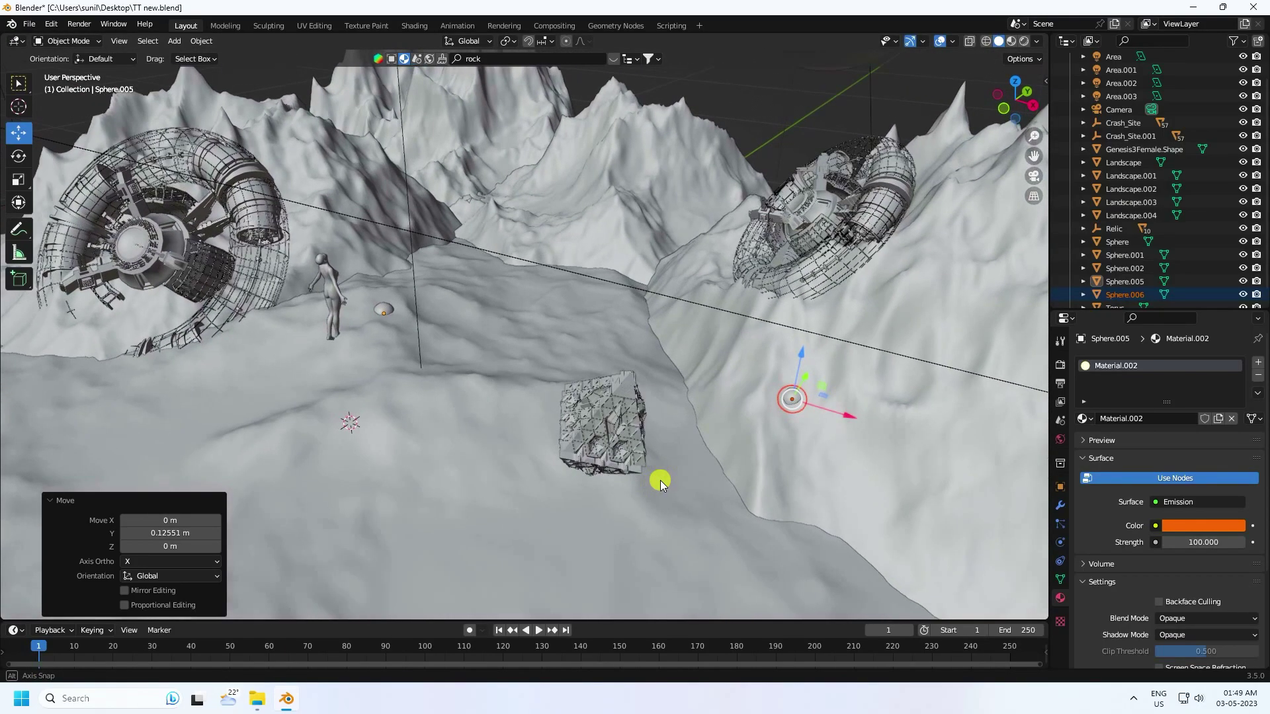
Duplicate Sphere.006 as Sphere.007, shift it left along X and lift it along Z.
key("ctrl+c")
key("ctrl+v")
left_click_drag(831, 422, 278, 287)
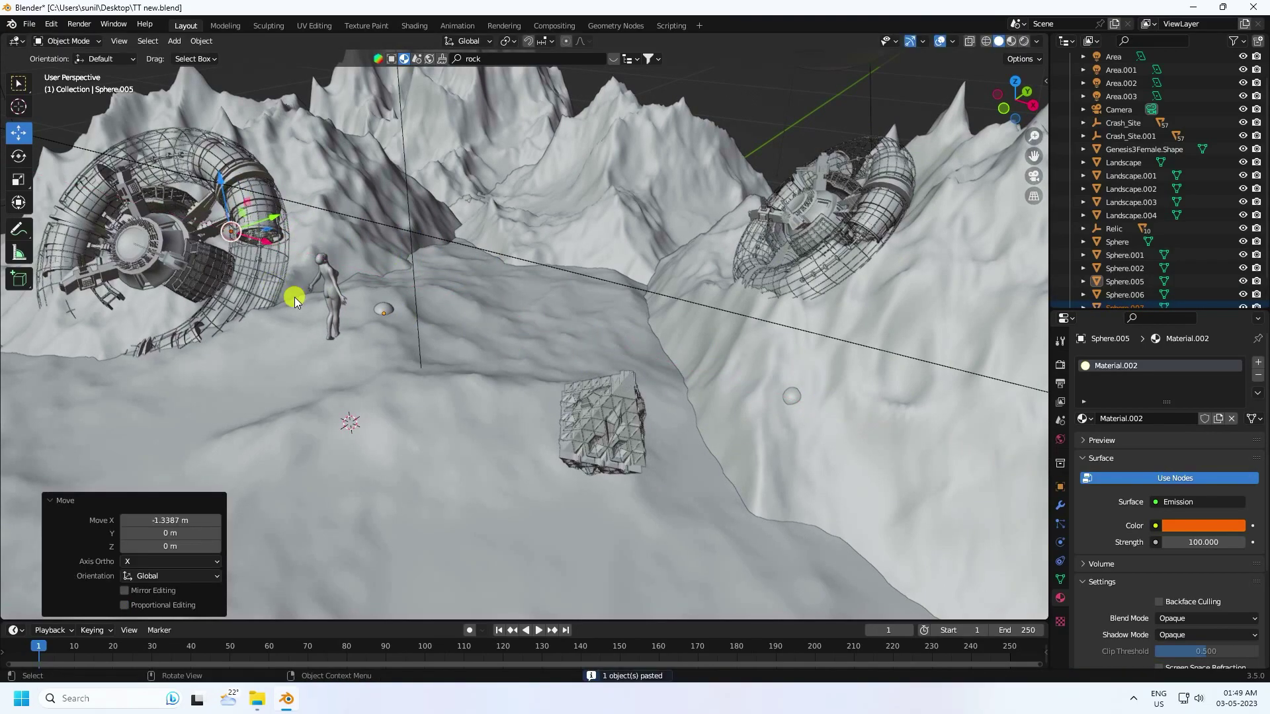
key("KP_0")
left_click_drag(323, 405, 179, 404)
left_click_drag(129, 348, 130, 295)
middle_click_drag(406, 433, 479, 476)
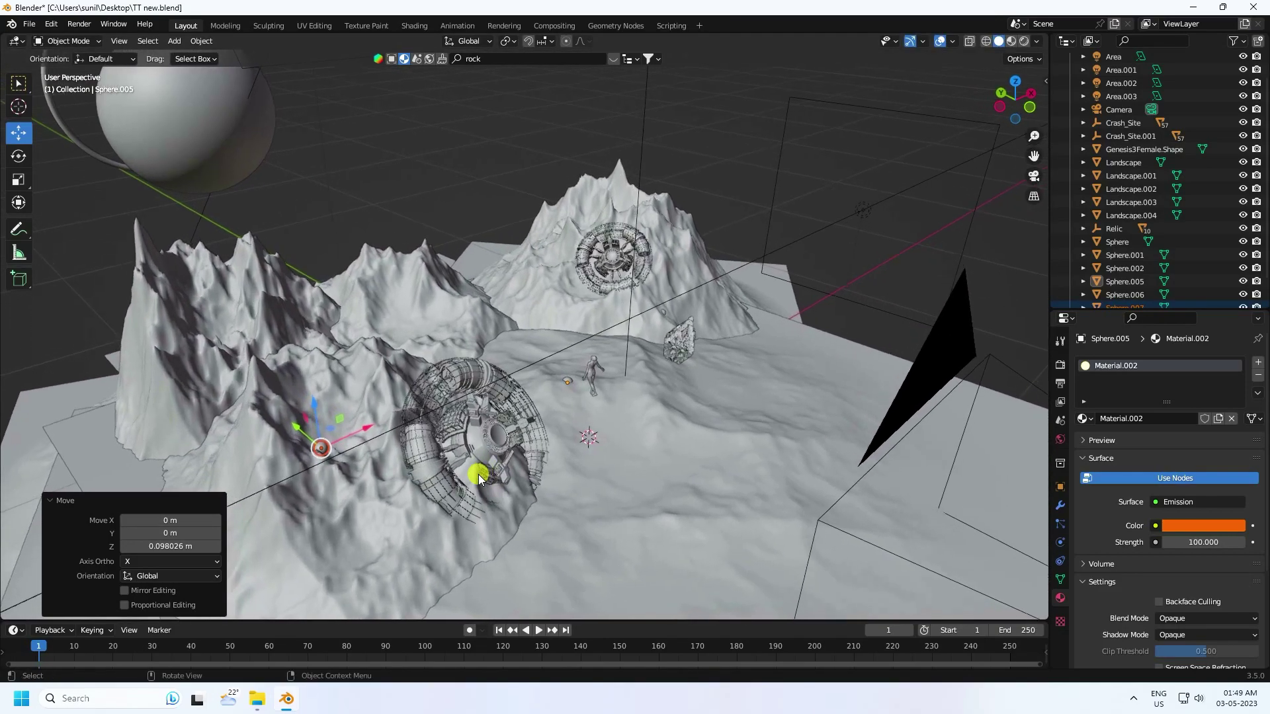
scroll(1118, 250, "down", 2)
Copy Sphere.006 and Sphere.007 together, paste them, and move the copies along Y.
left_click(1120, 269)
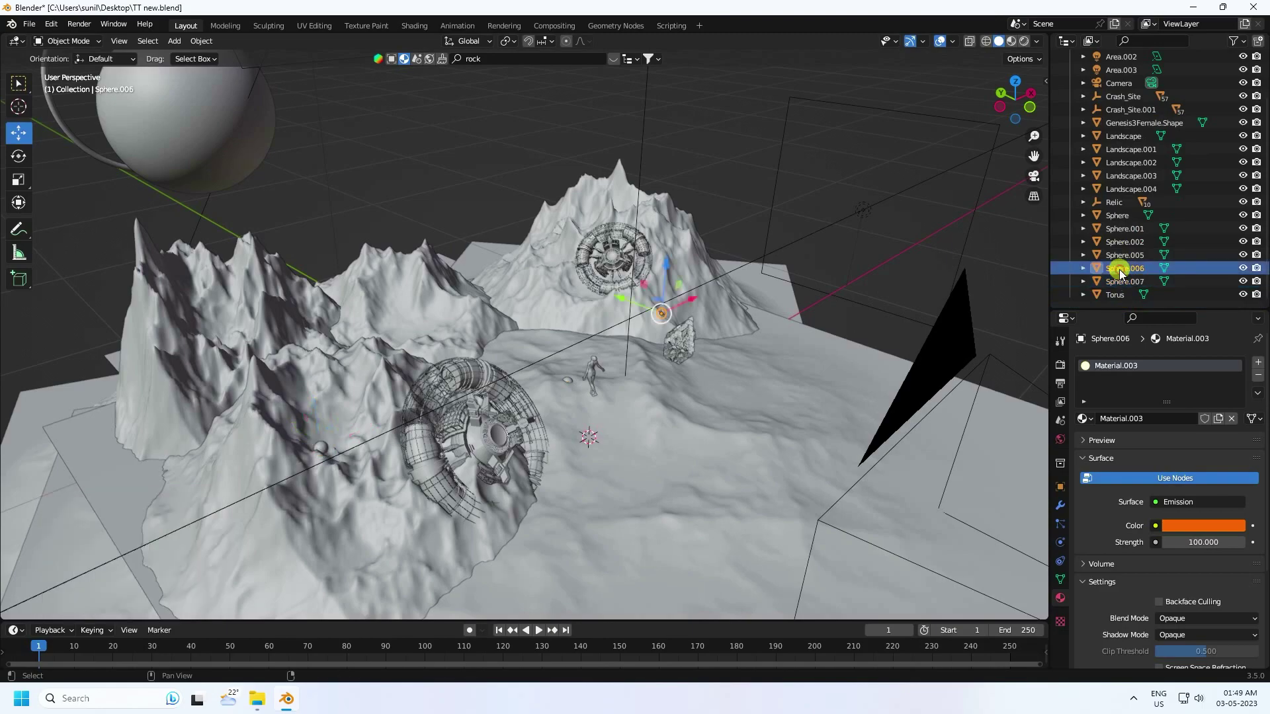
left_click(1124, 281, "shift")
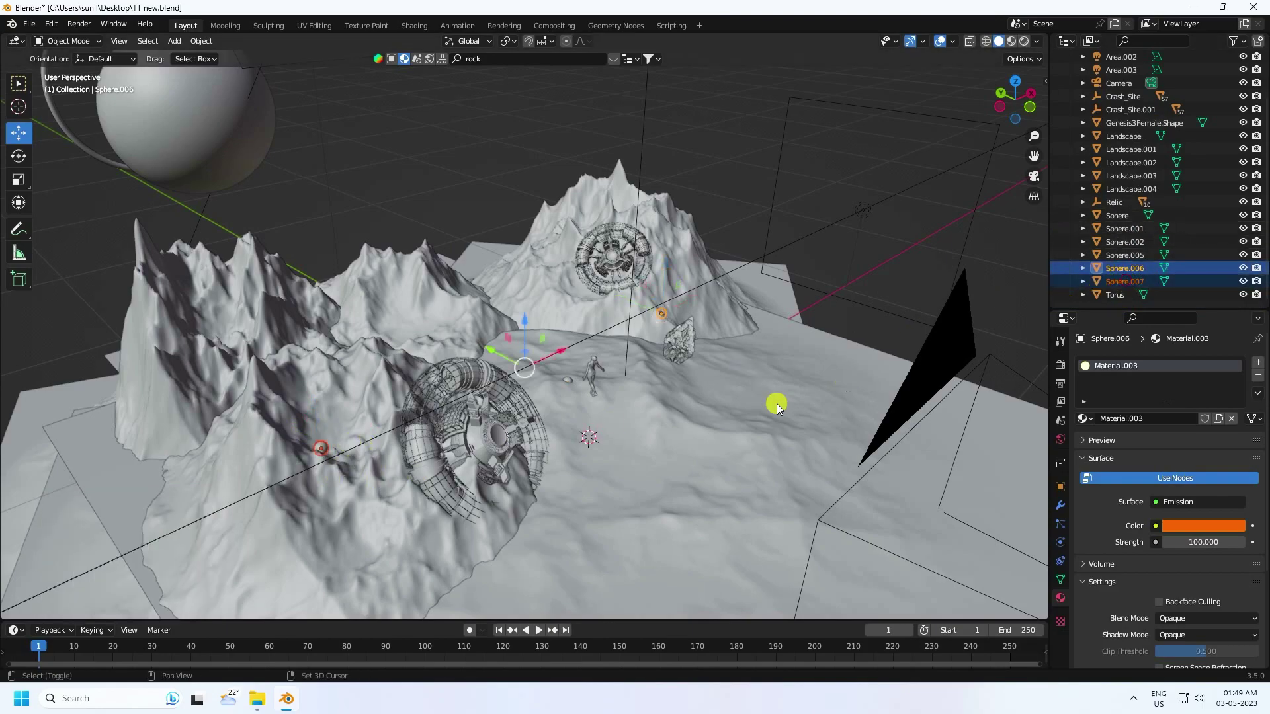
key("ctrl+c")
key("ctrl+v")
key("g")
key("y")
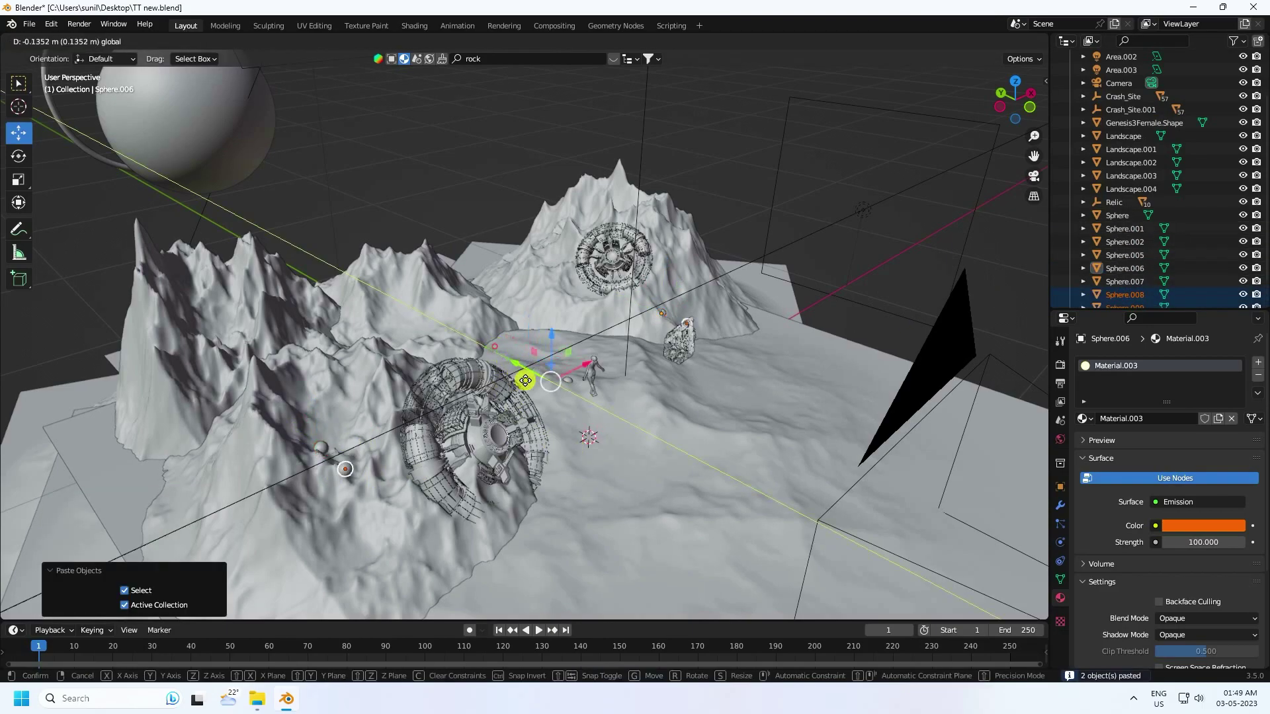
left_click(625, 458)
middle_click_drag(625, 458, 647, 476)
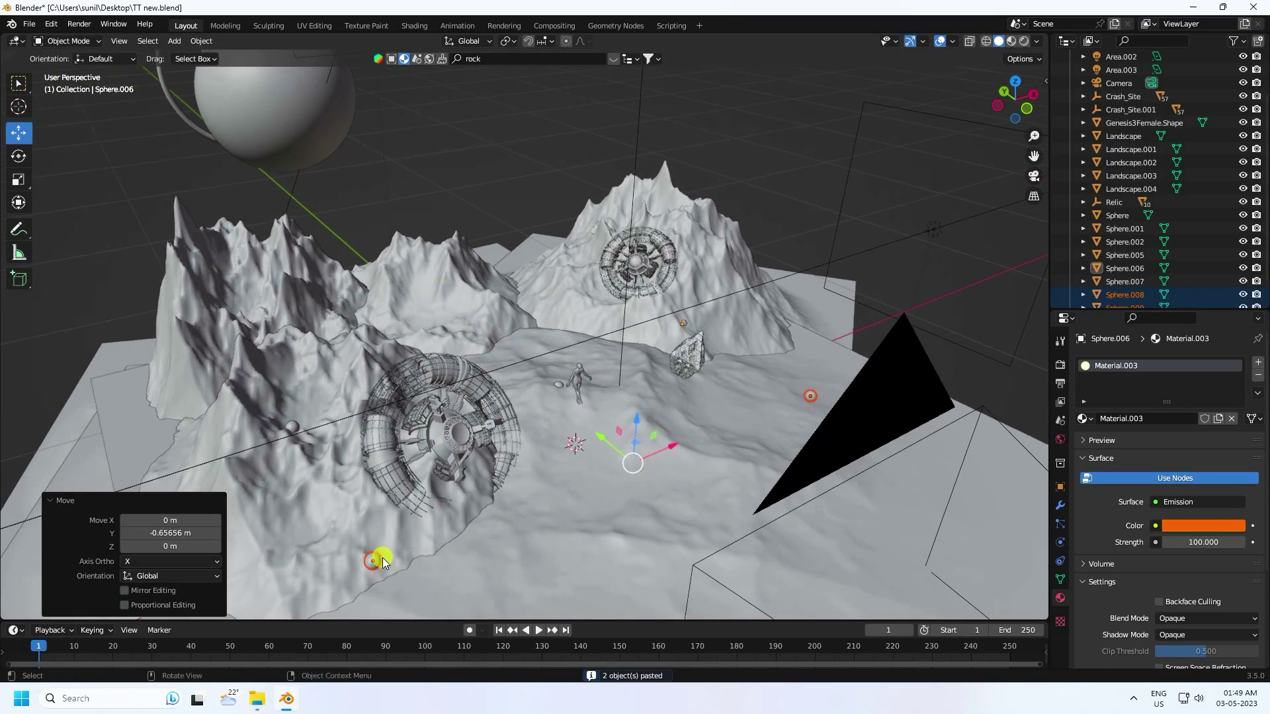
Place Sphere.008 at the lower left and Sphere.009 on the right, lowering both onto the ground.
left_click(374, 560)
left_click_drag(426, 546, 607, 493)
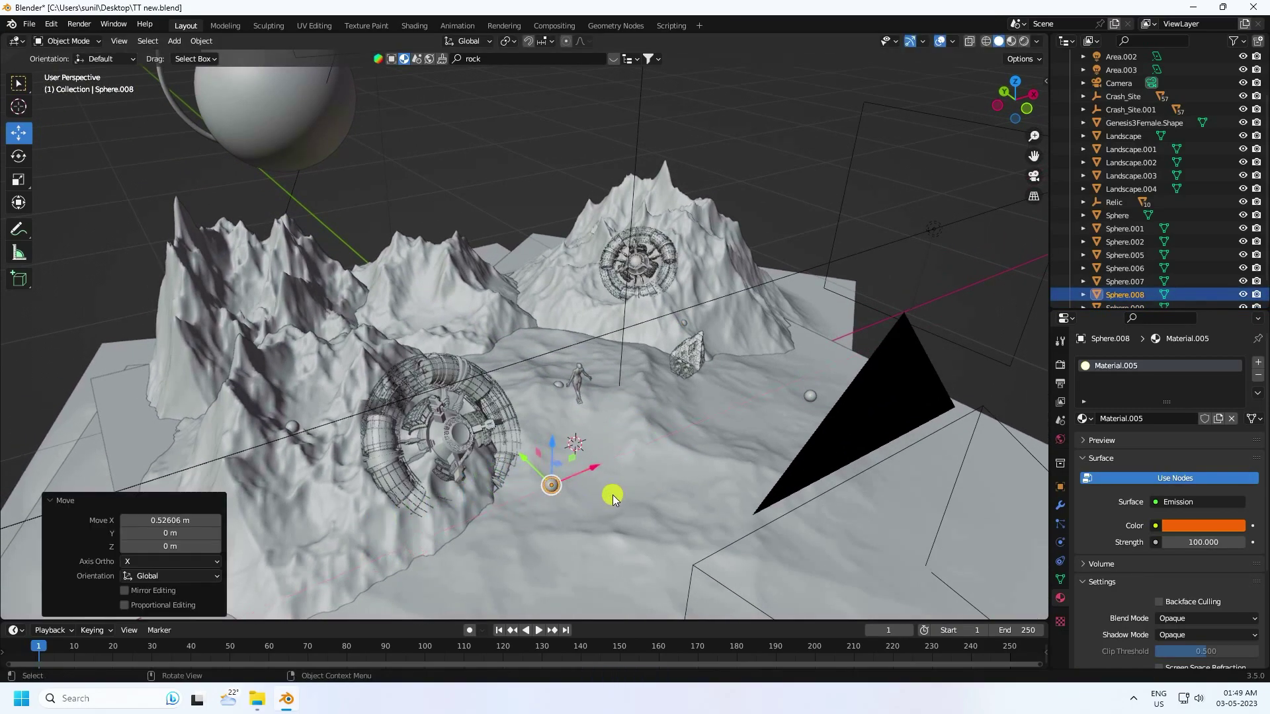
key("KP_0")
left_click_drag(315, 333, 328, 459)
left_click(1010, 421)
left_click_drag(1039, 424, 801, 427)
left_click_drag(779, 377, 783, 414)
middle_click_drag(771, 459, 649, 515)
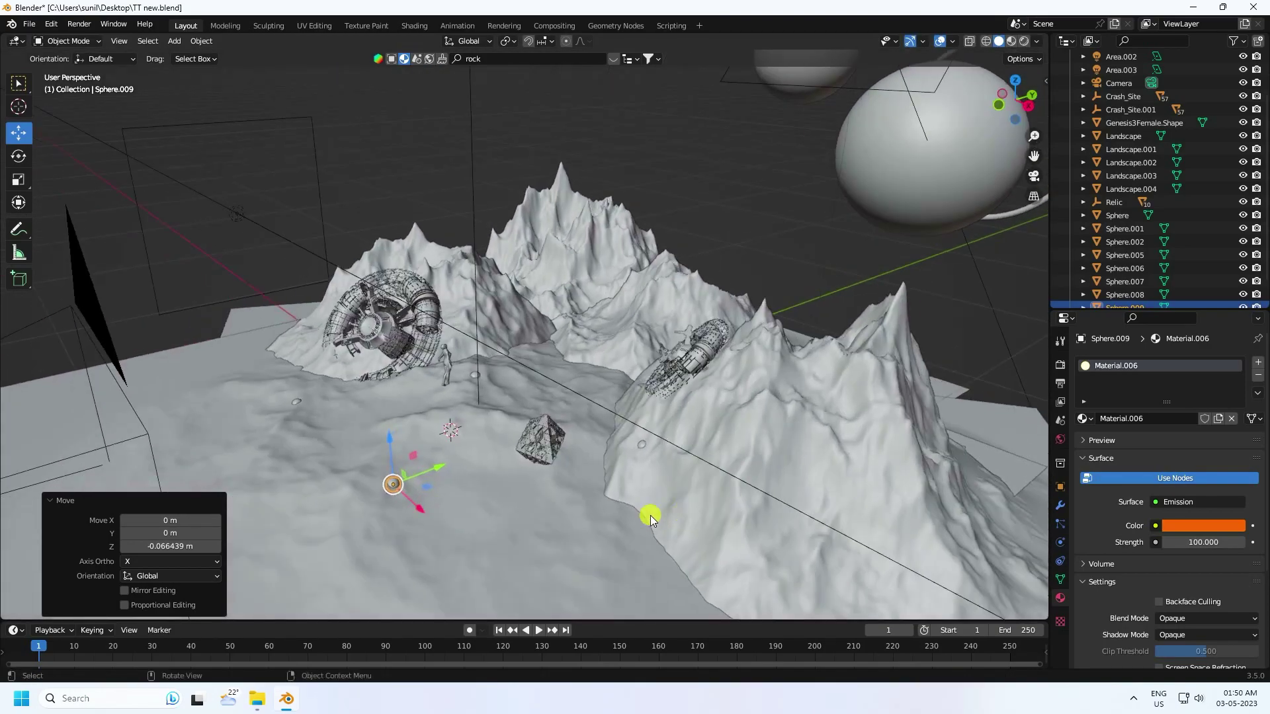
left_click_drag(439, 467, 483, 451)
key("KP_0")
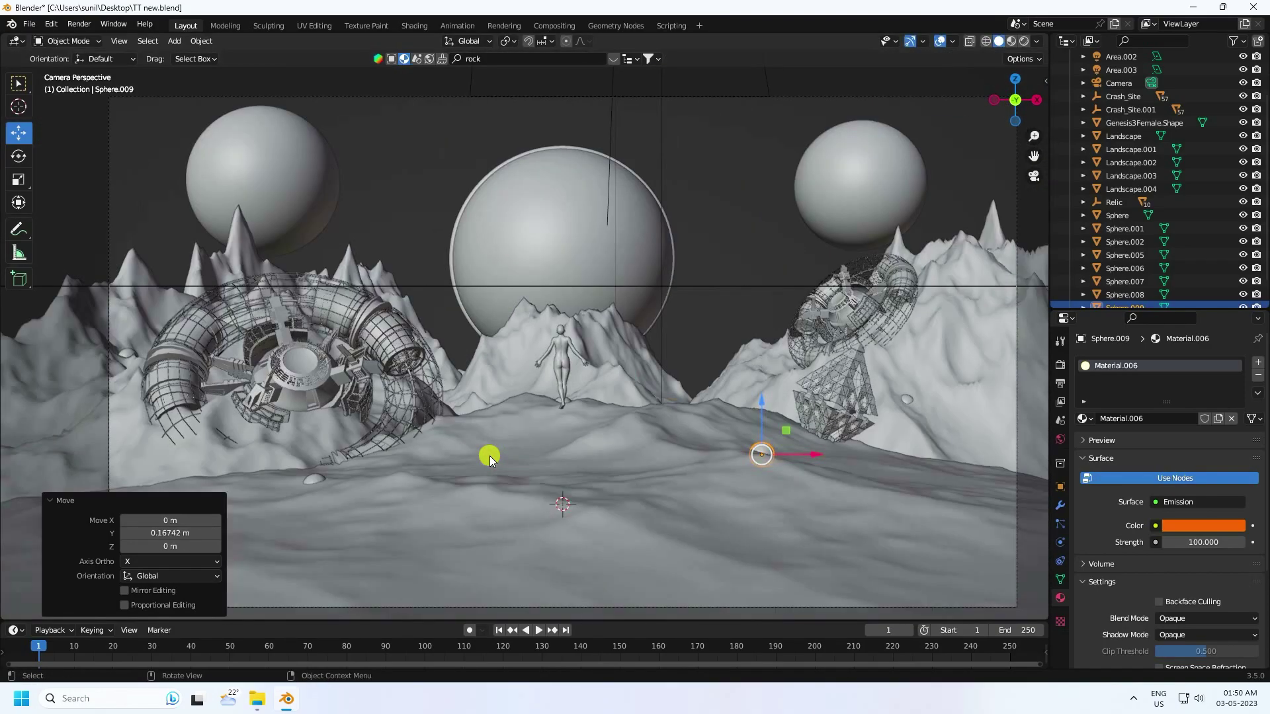
Preview in rendered shading and nudge one sphere slightly down along Z.
left_click(1025, 42)
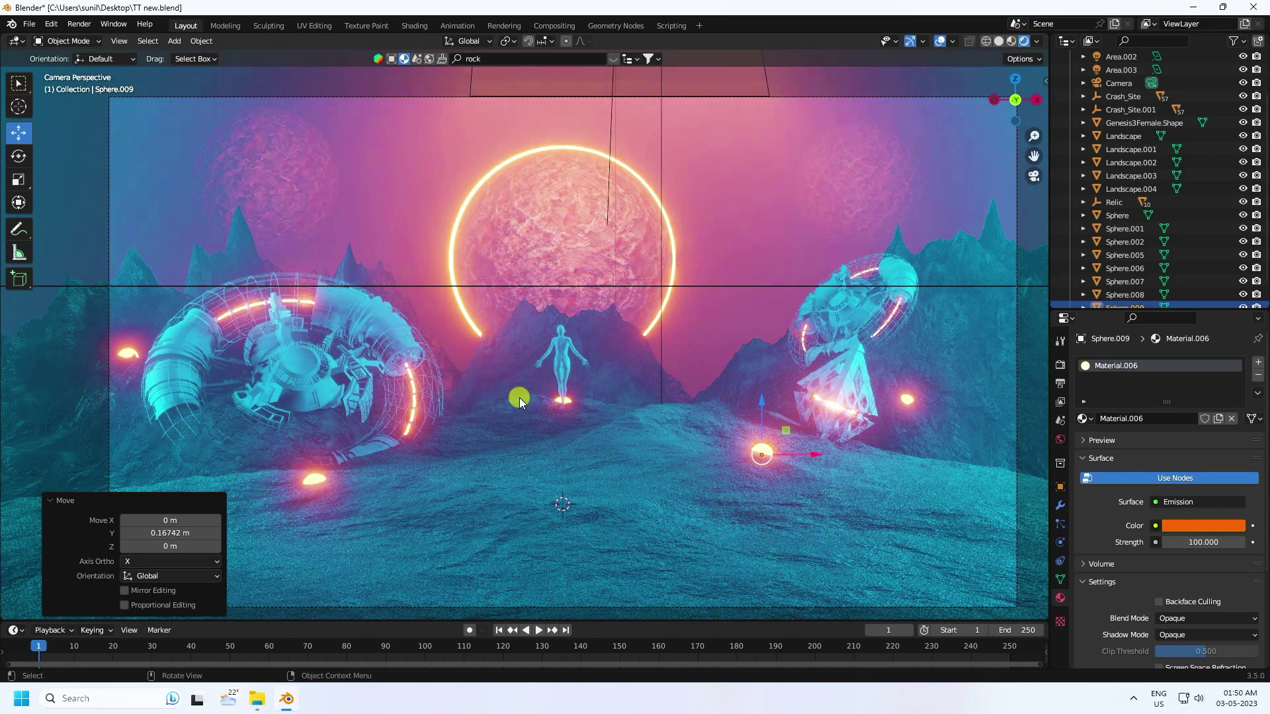
left_click(767, 447)
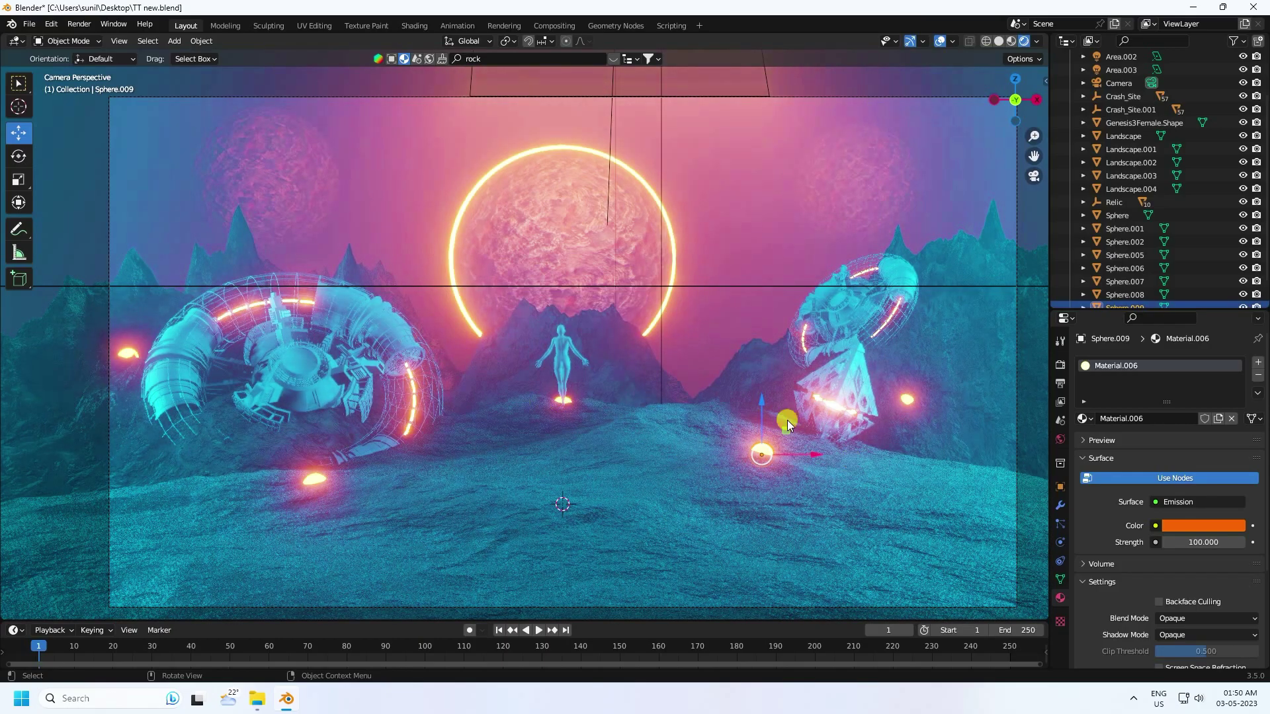
left_click_drag(764, 406, 698, 344)
left_click(192, 192)
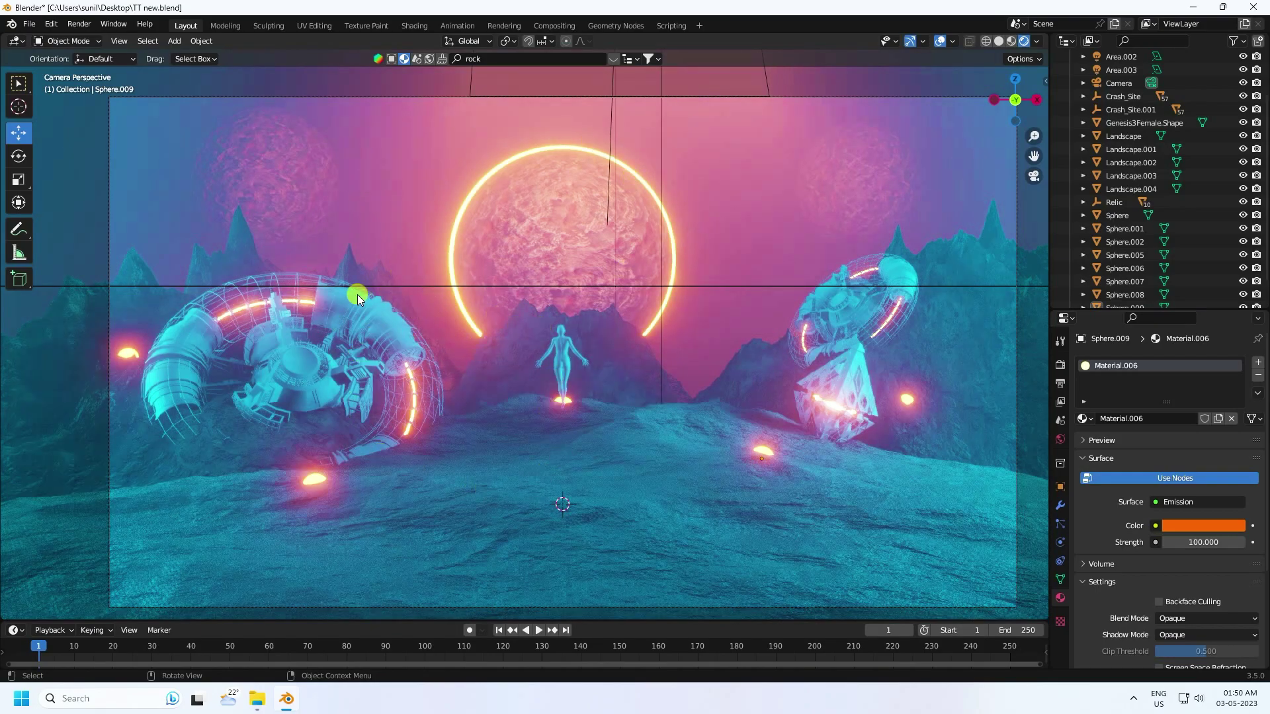
Set render samples to 128 and viewport samples to 32, then render the image.
left_click(1060, 364)
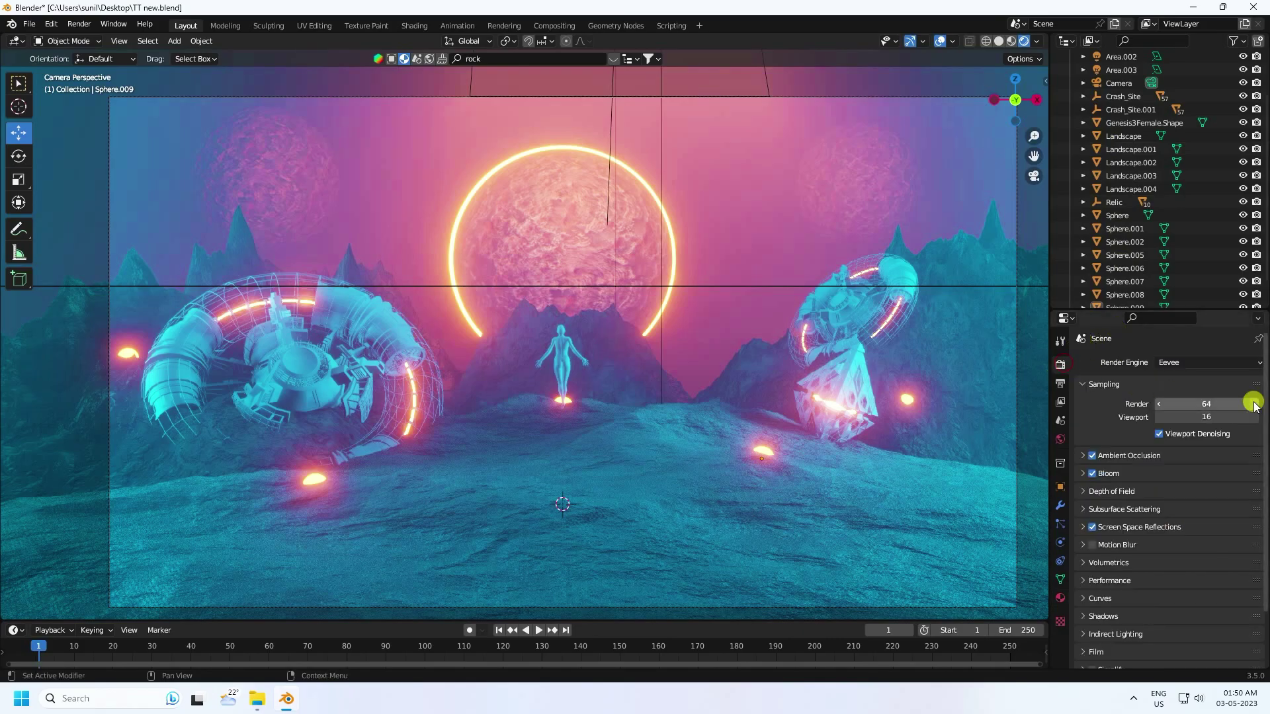
left_click(999, 41)
left_click(1205, 402)
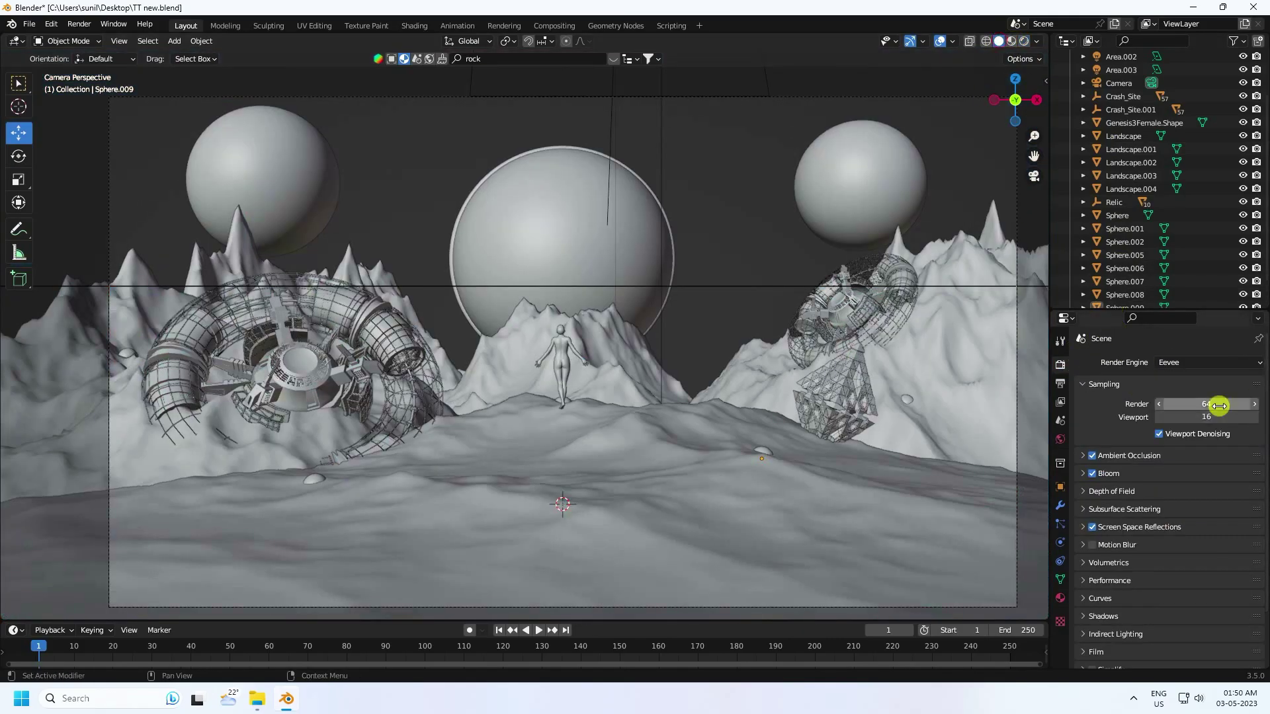
key("Return")
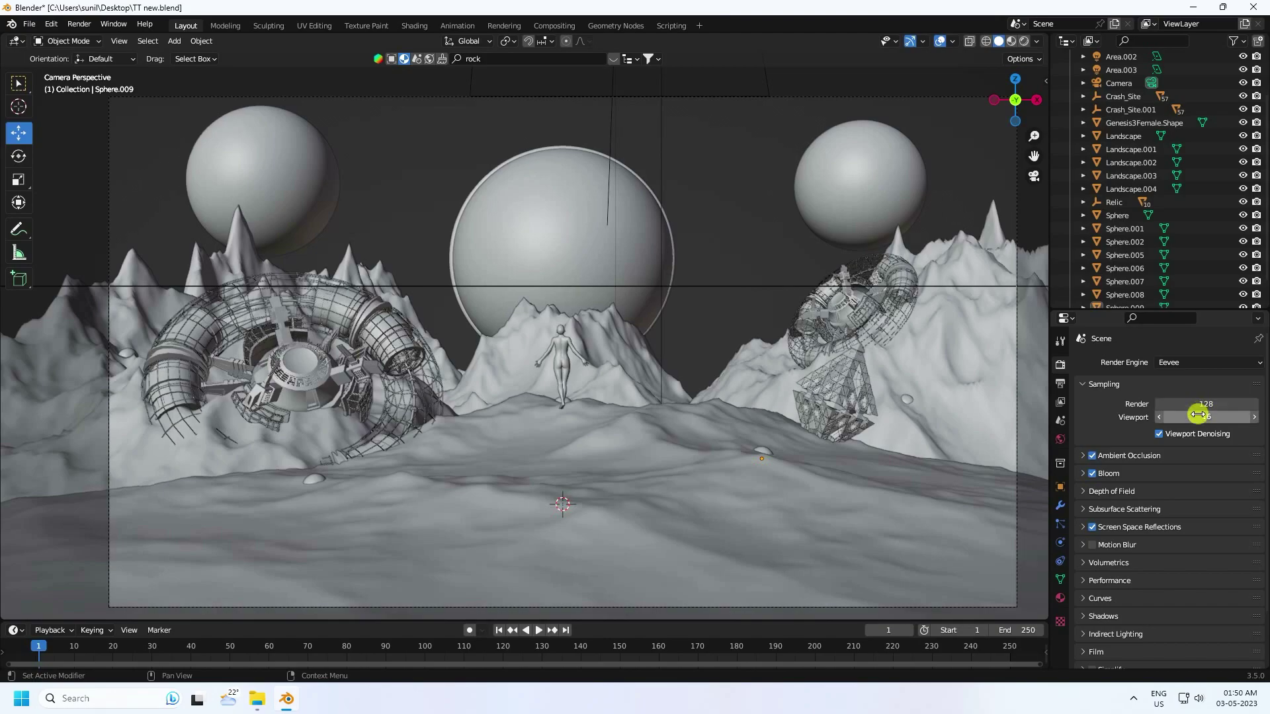
left_click(1199, 416)
type("32")
key("Return")
left_click(79, 24)
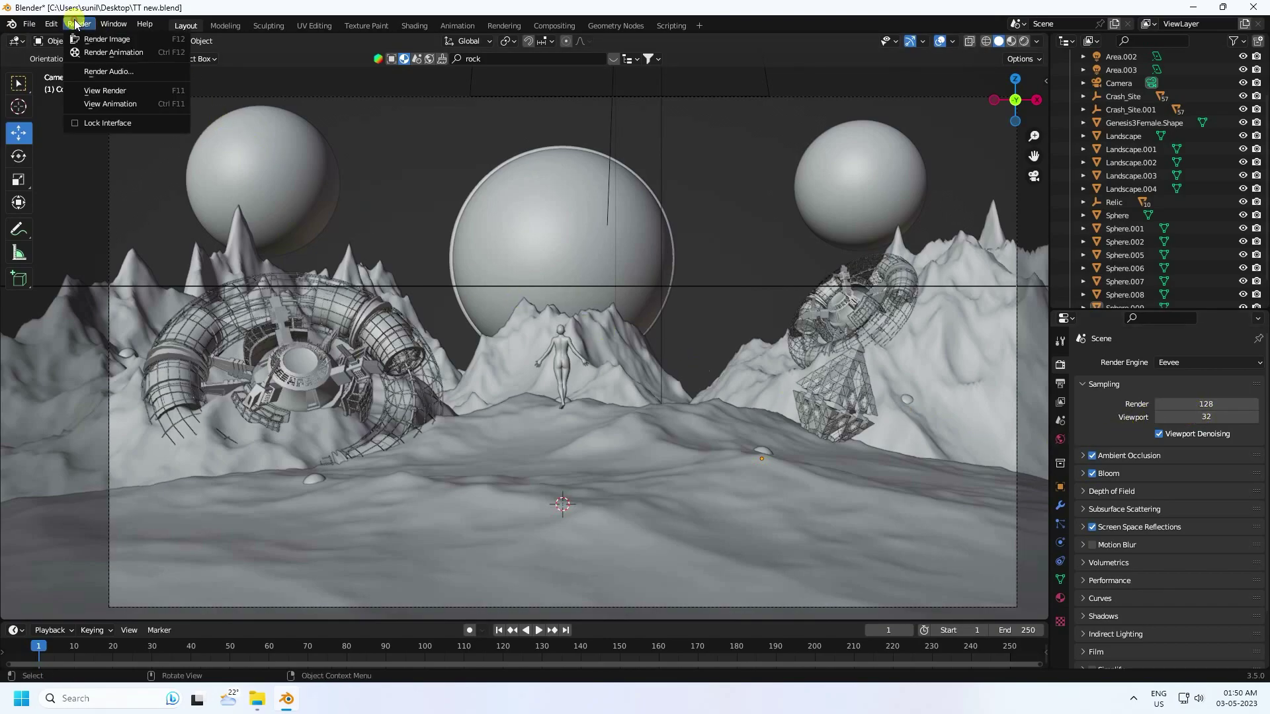
left_click(99, 40)
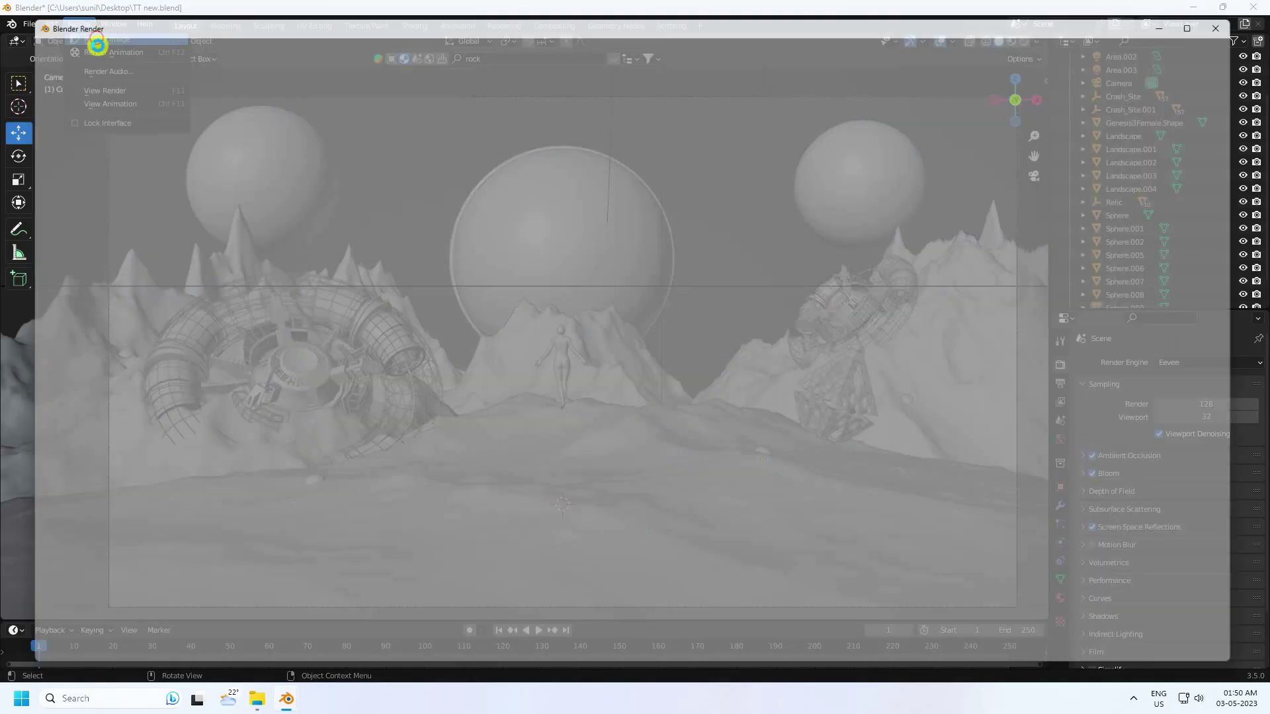